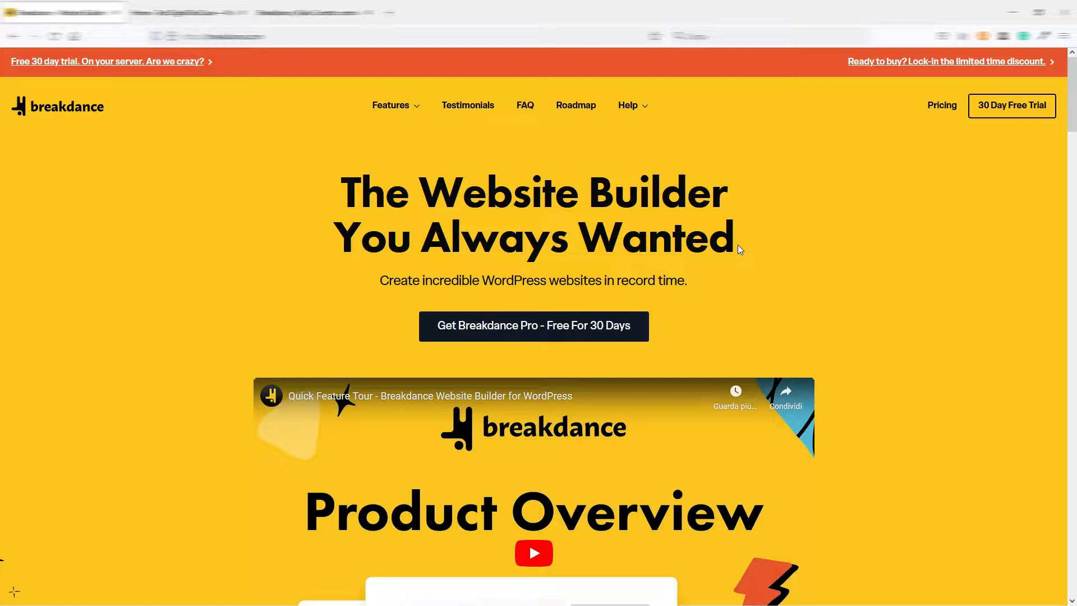
Look through the full Breakdance homepage, from the hero section and feature highlights down to the footer.
drag(1072, 96, 1, 264)
drag(1076, 261, 1075, 375)
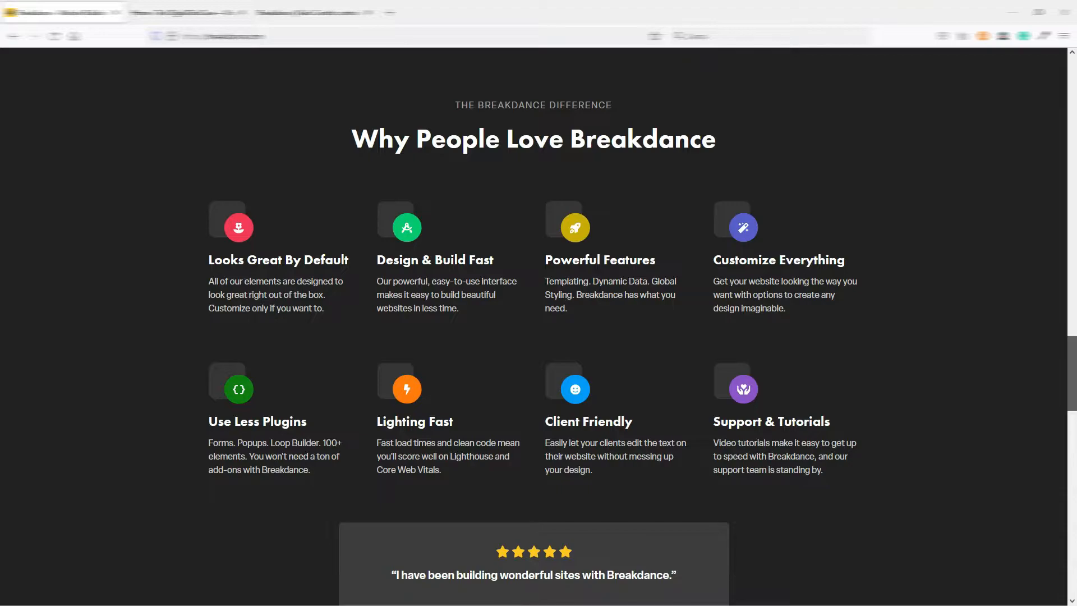
drag(1075, 375, 1075, 95)
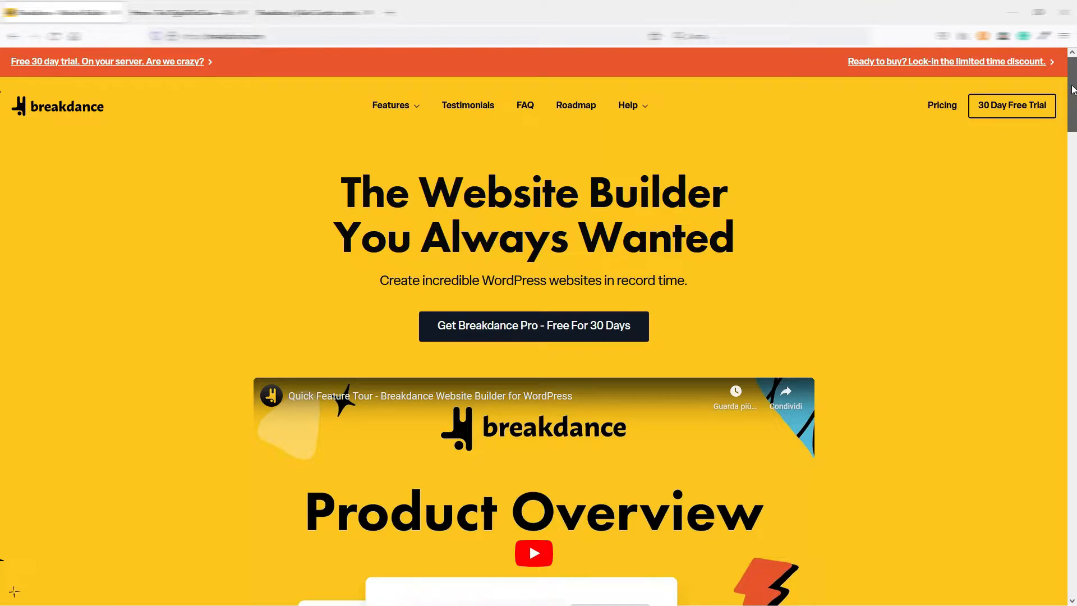
drag(1073, 90, 1073, 555)
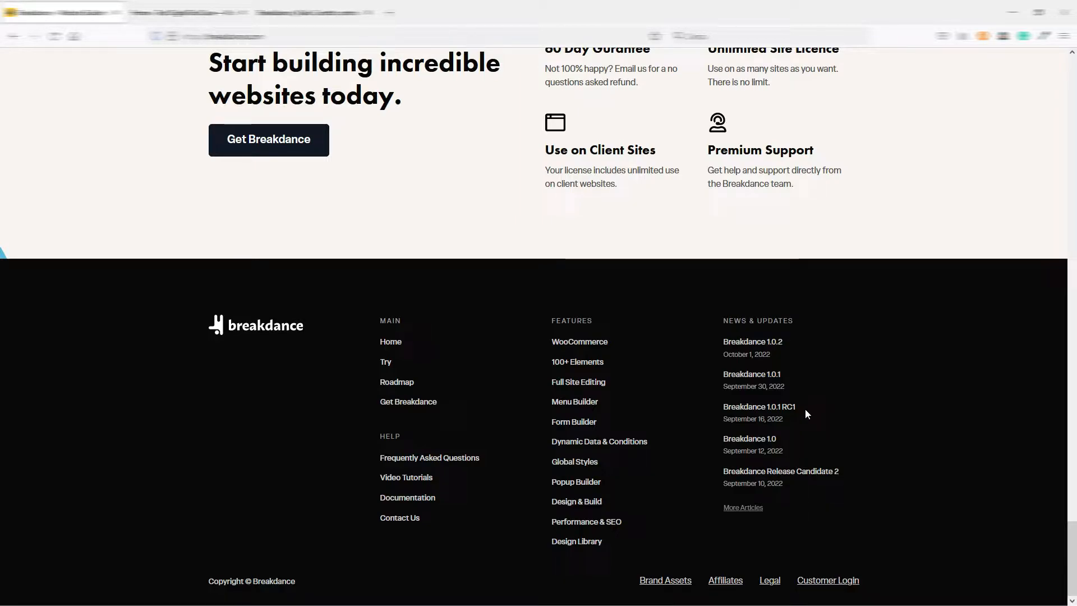
drag(1074, 530, 1074, 65)
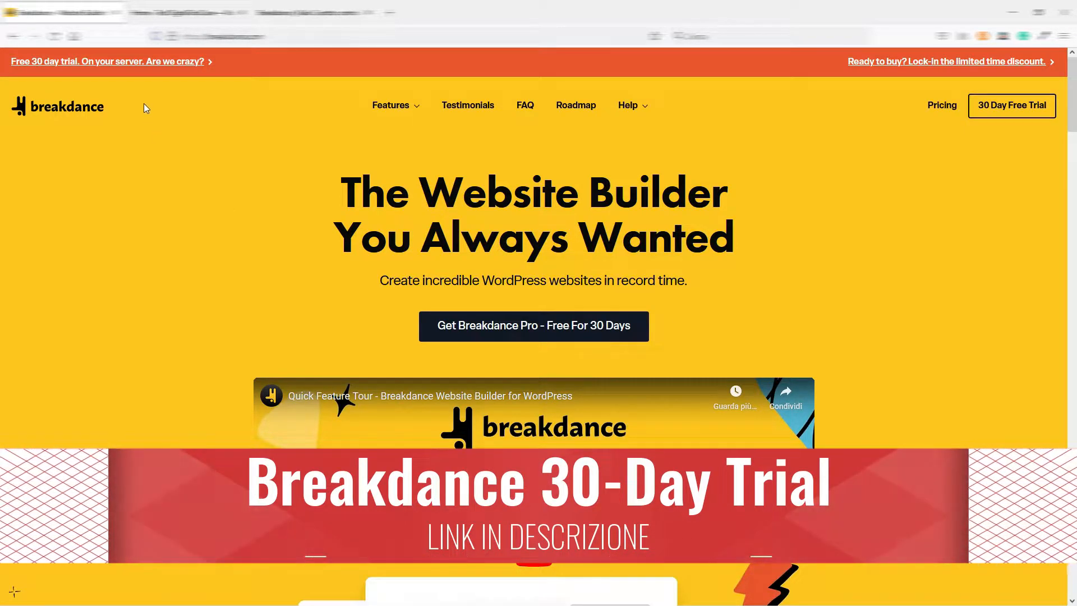
Open the Breakdance 30-day free trial page and review the trial and license offers.
click(55, 67)
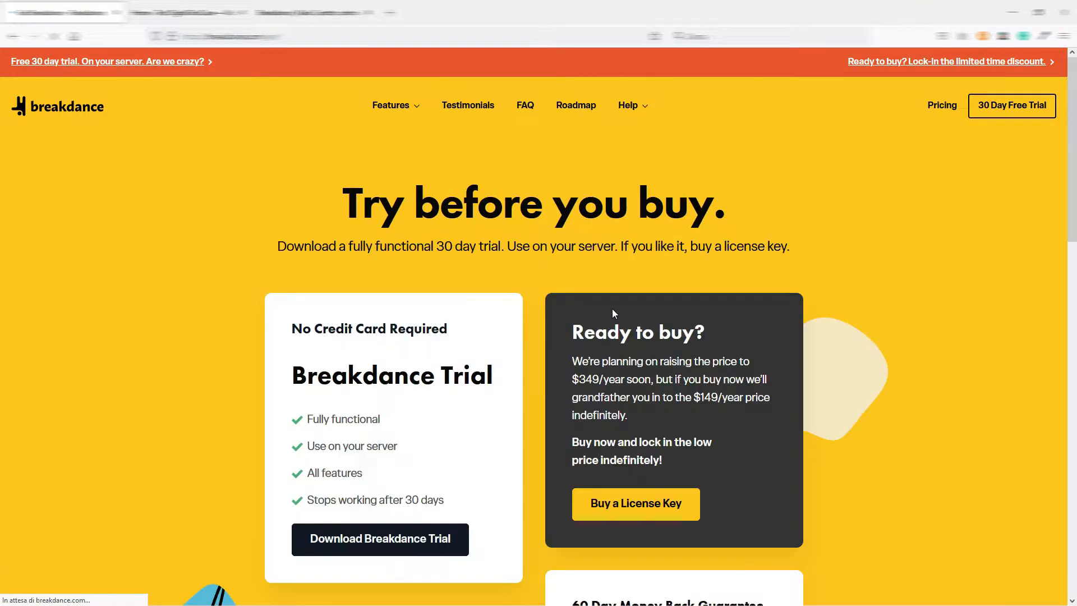
scroll(534, 305, down, 2)
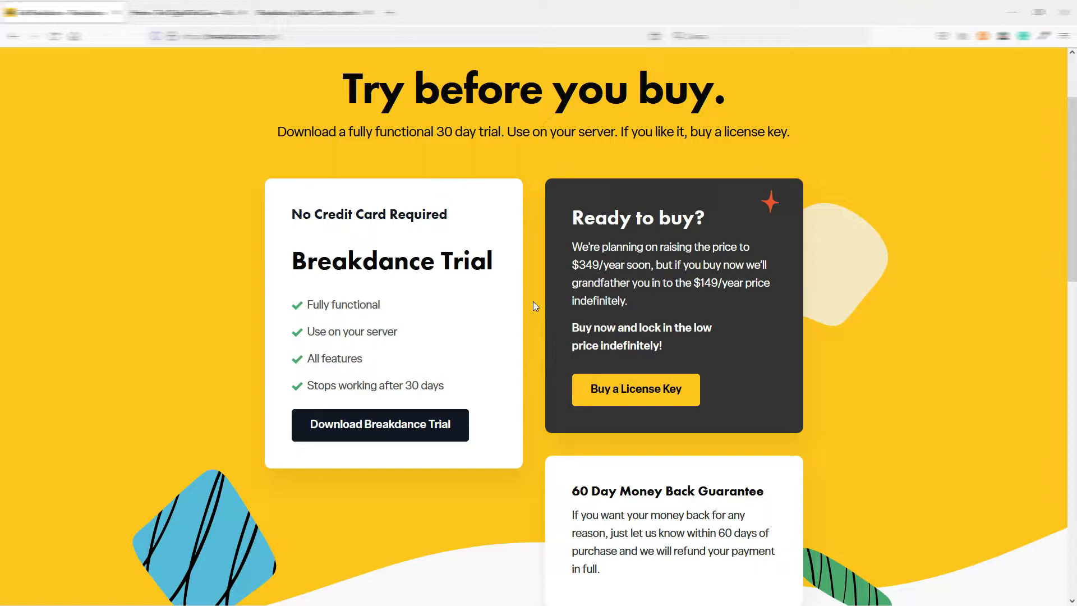
scroll(533, 302, up, 2)
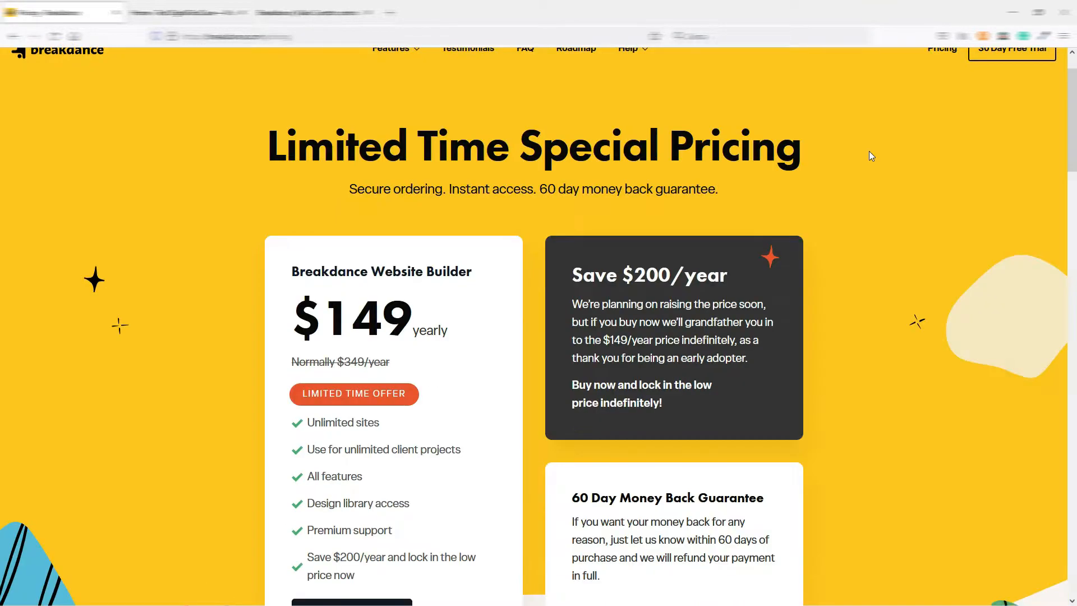
Review the Breakdance pricing page, highlighting the regular yearly price in the plan card.
scroll(870, 150, down, 1)
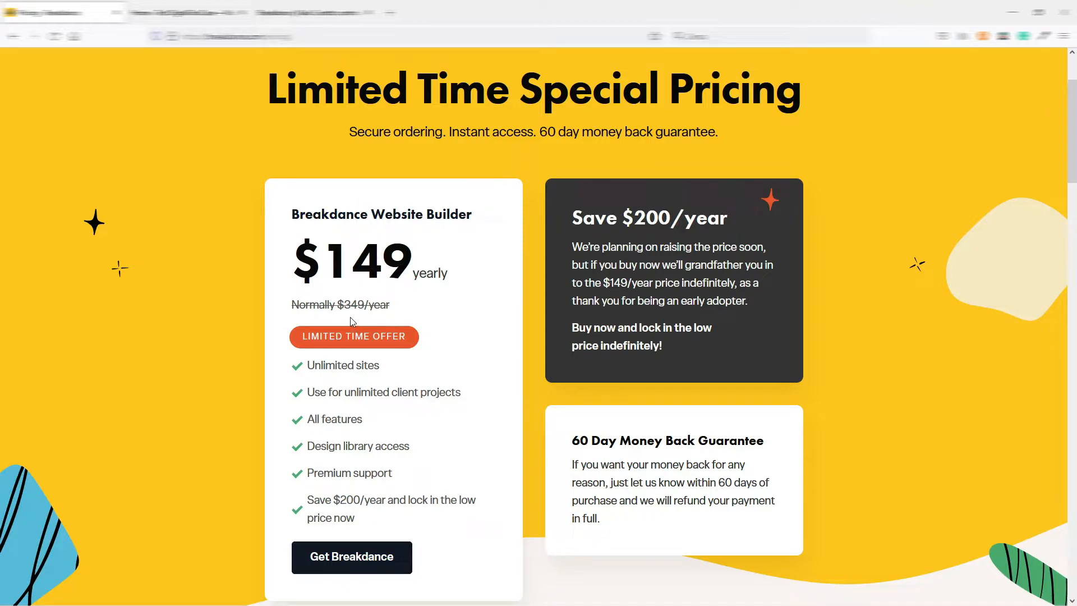
drag(338, 304, 364, 304)
scroll(476, 312, up, 2)
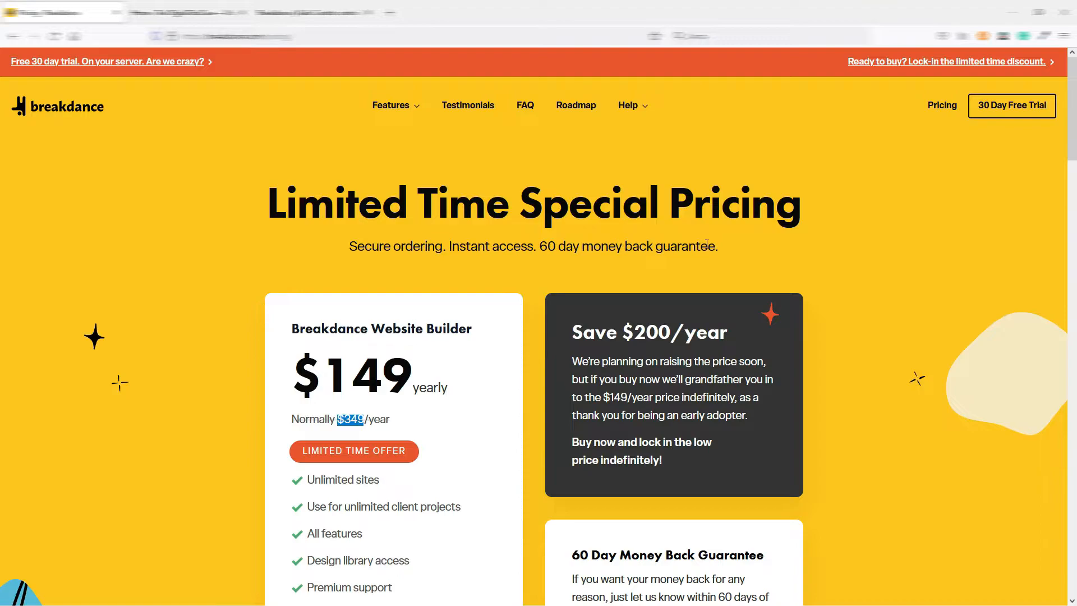
scroll(664, 260, down, 2)
click(536, 253)
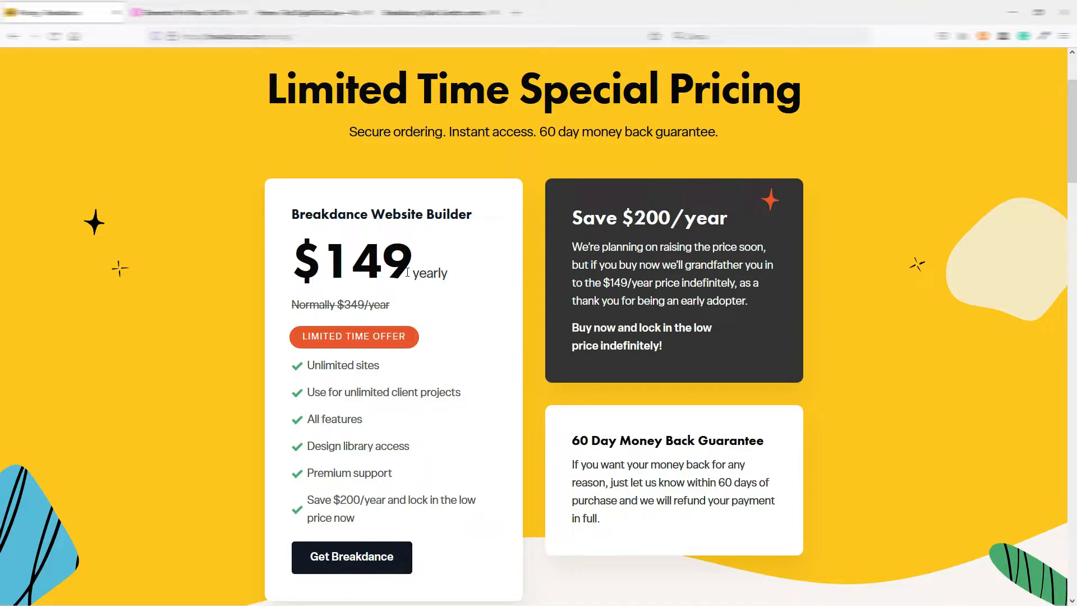
Compare the Breakdance price with the Elementor plan pricing, and return to the Breakdance pricing page.
key(ctrl+Tab)
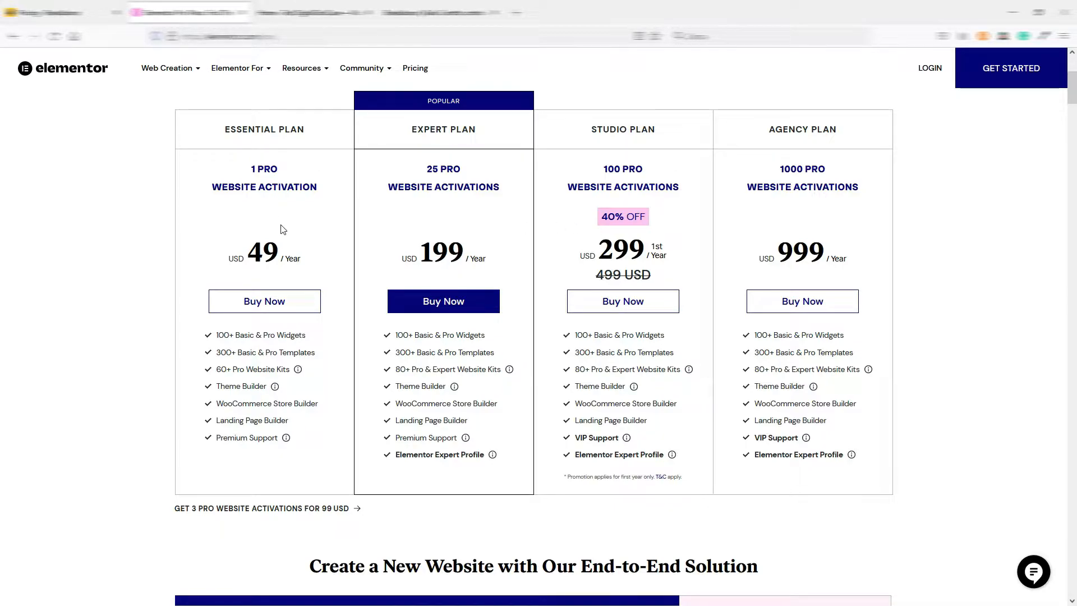
key(ctrl+shift+Tab)
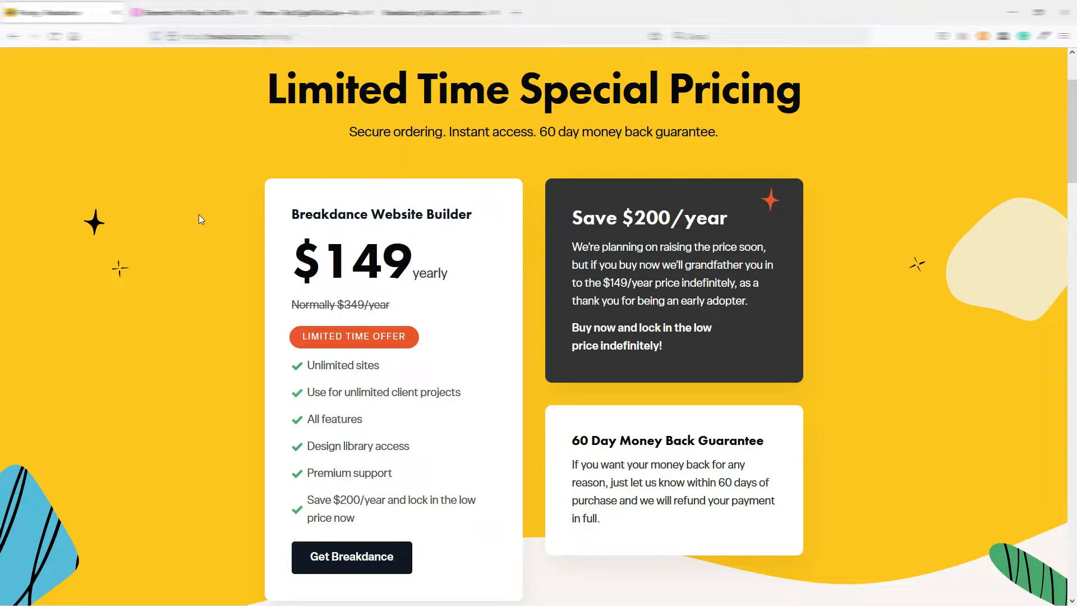
scroll(199, 216, up, 2)
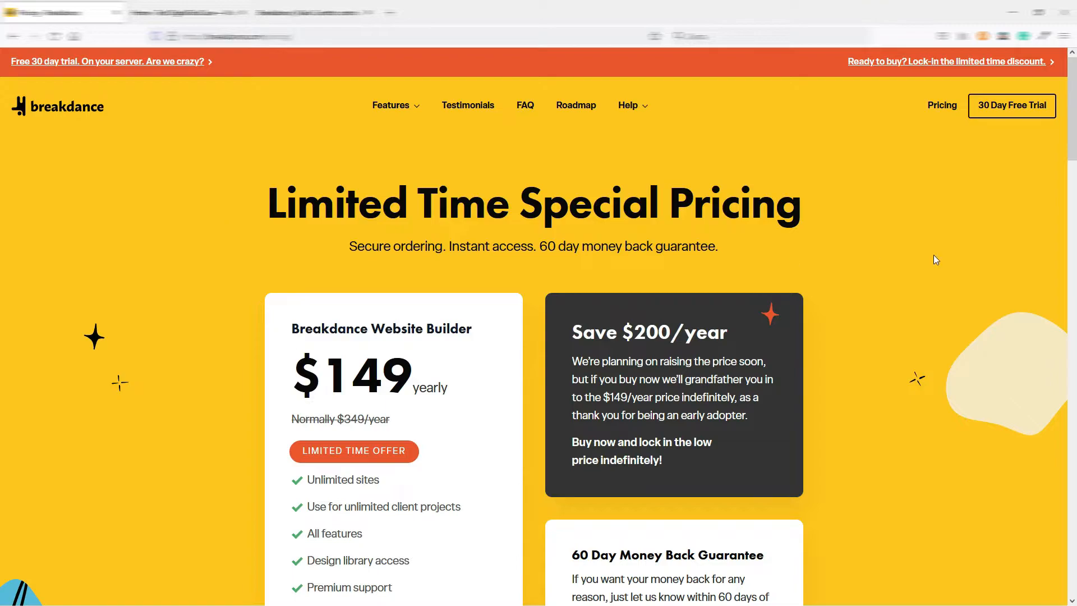
Look over the rest of the Breakdance pricing page and view the Kailo page in the Breakdance editor.
drag(1071, 106, 1022, 594)
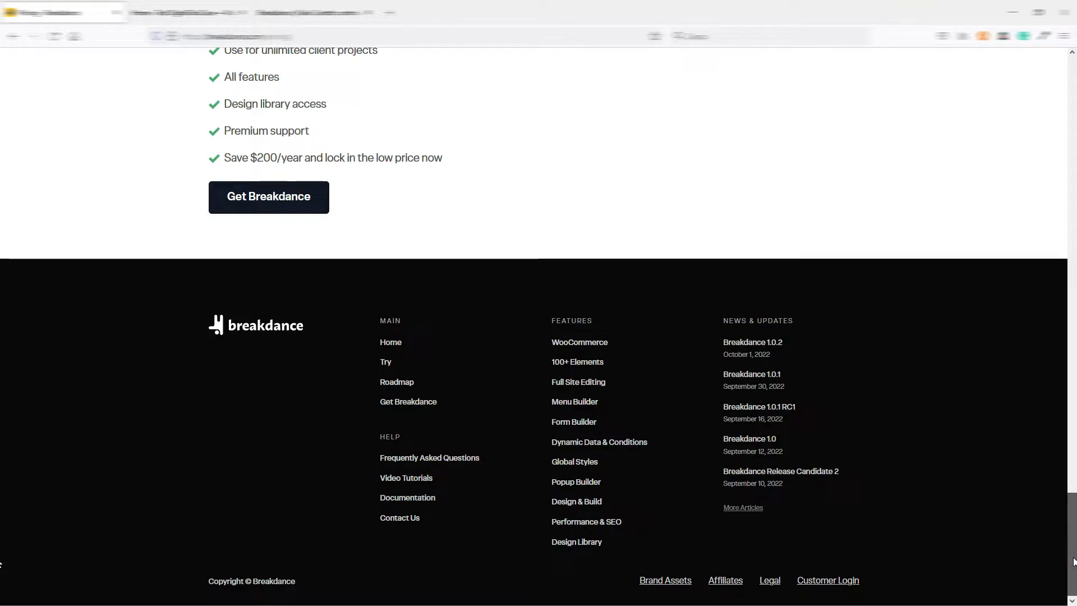
drag(1074, 561, 1069, 118)
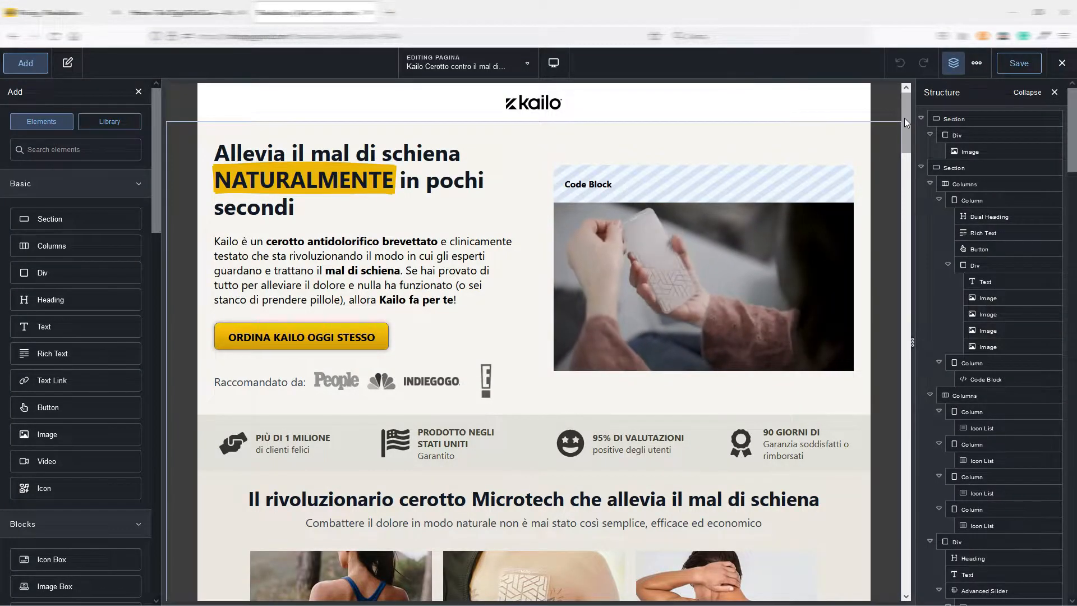
mouse_move(907, 106)
mouse_down()
mouse_move(917, 285)
mouse_move(904, 358)
mouse_move(905, 536)
mouse_move(907, 102)
mouse_up()
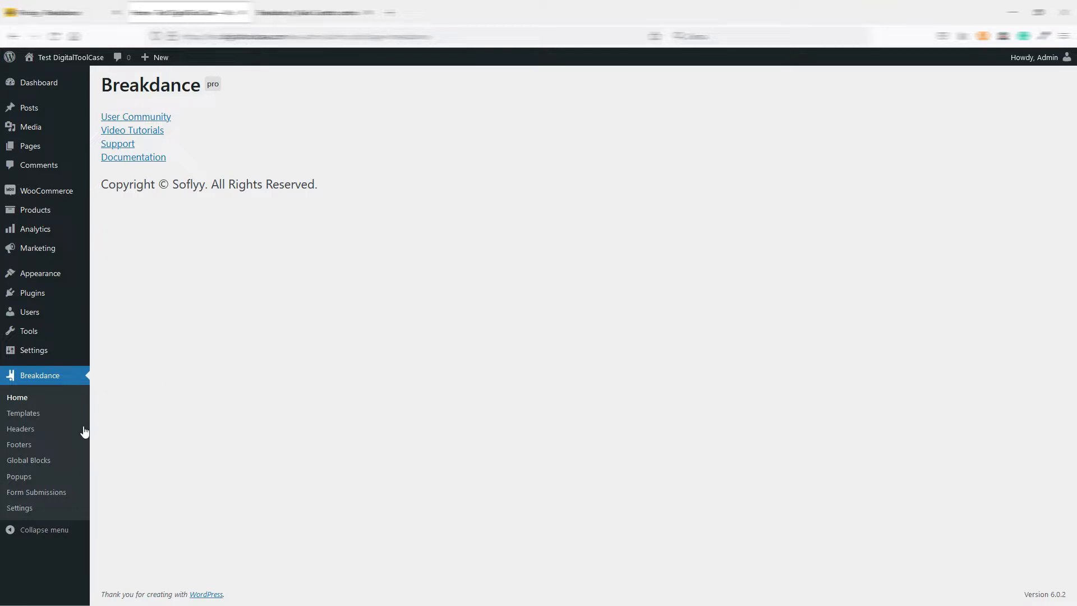
Examine the Templates, Headers, Footers, Global Blocks and Popups sections of Breakdance in the WordPress admin.
click(22, 416)
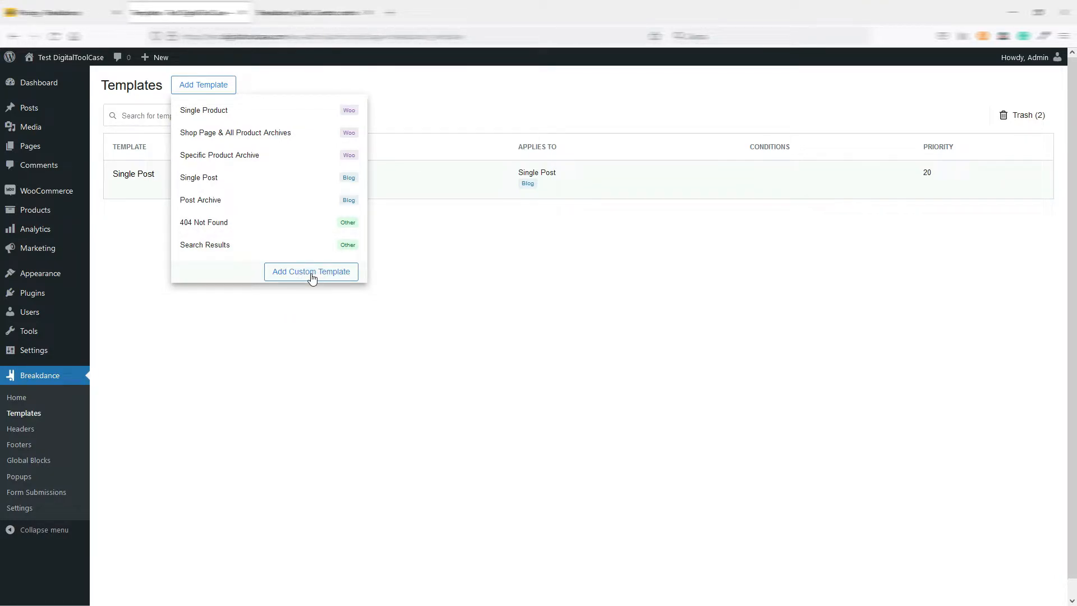
click(21, 430)
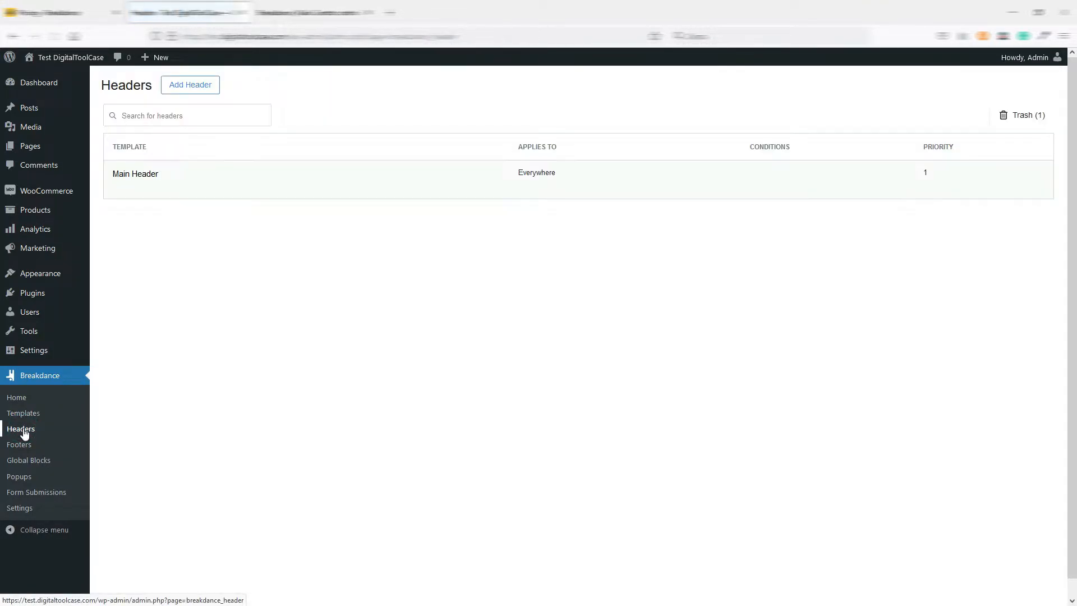
click(20, 444)
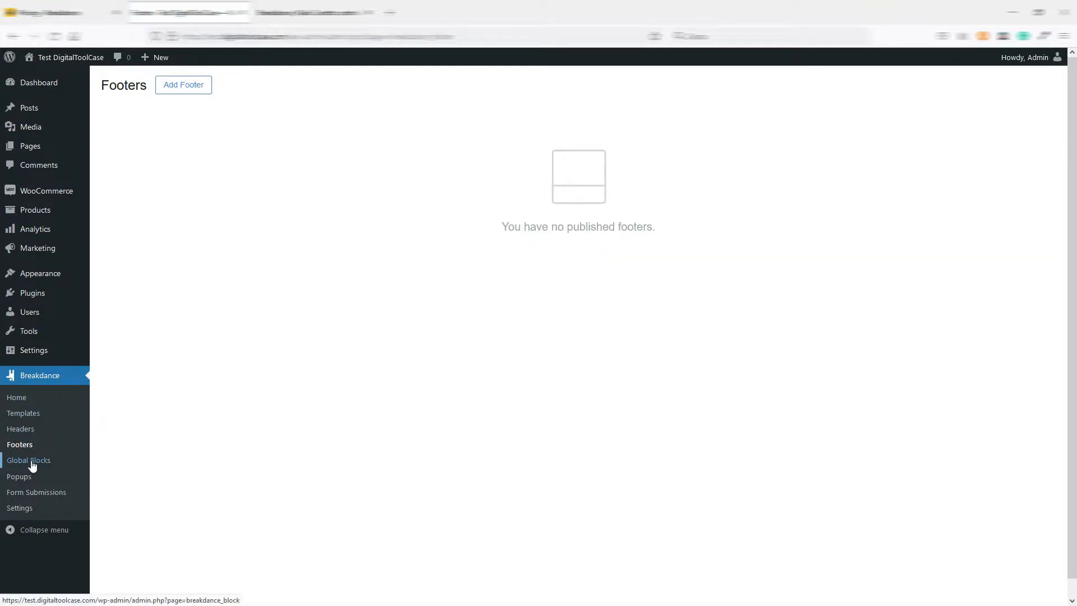
click(31, 462)
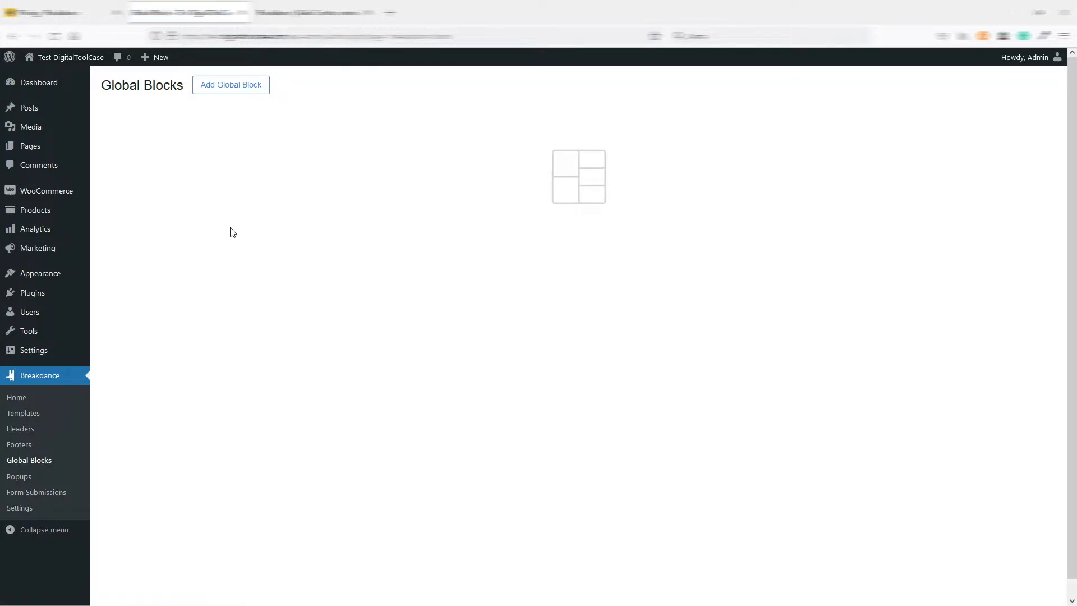
click(19, 477)
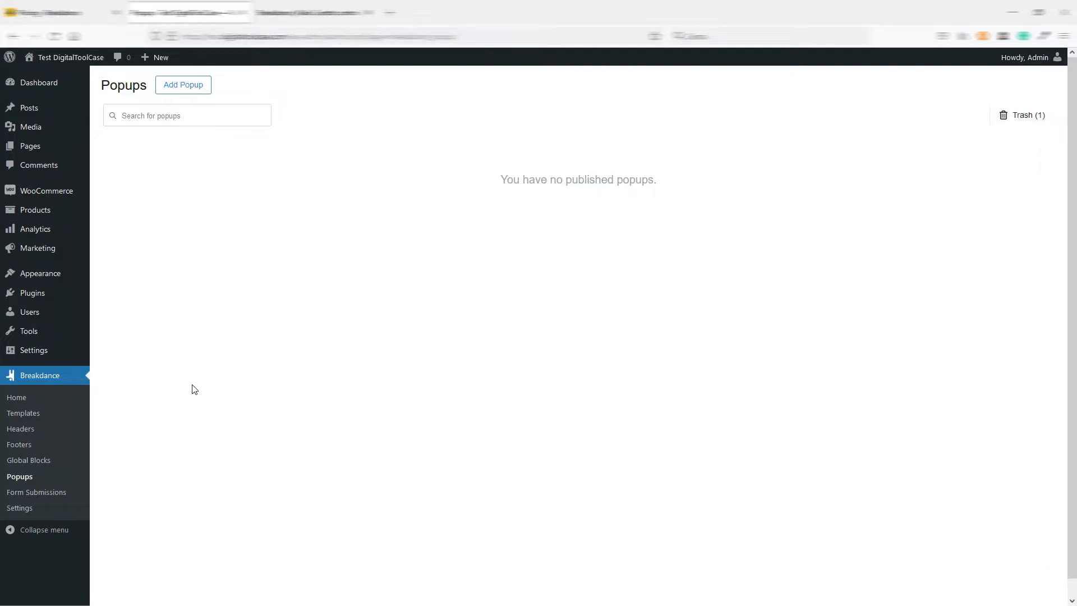
Review the Theme section of the Breakdance settings and briefly check the Kailo page in the editor.
click(73, 517)
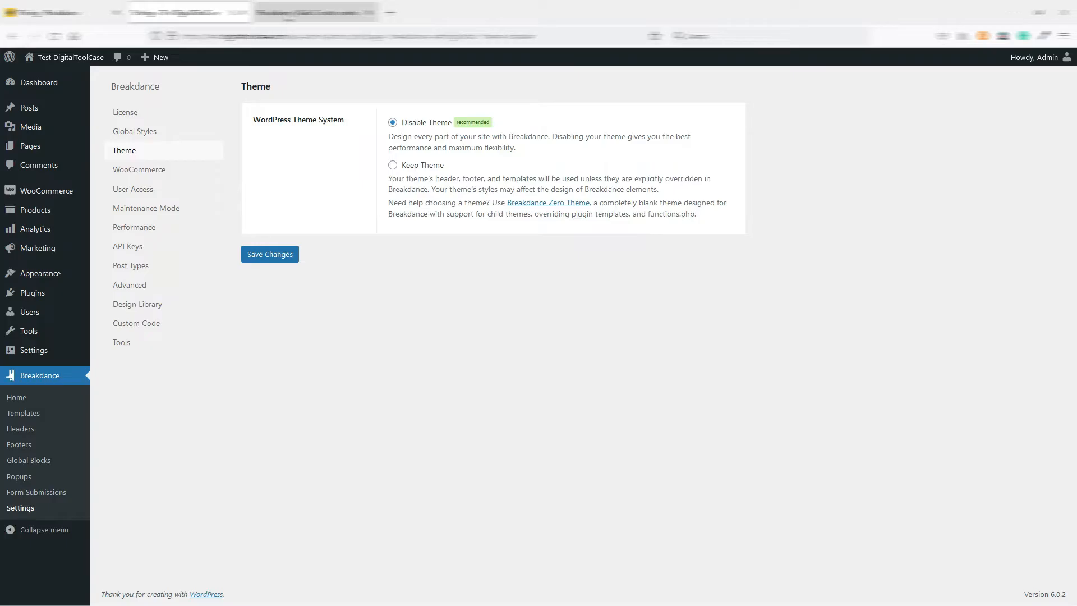
click(289, 13)
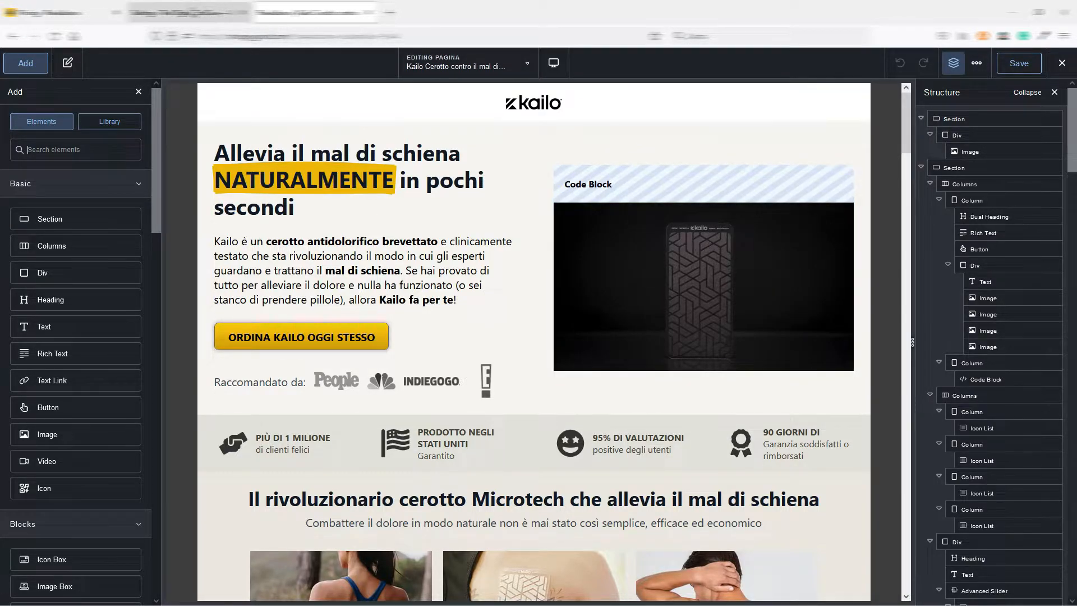
click(189, 13)
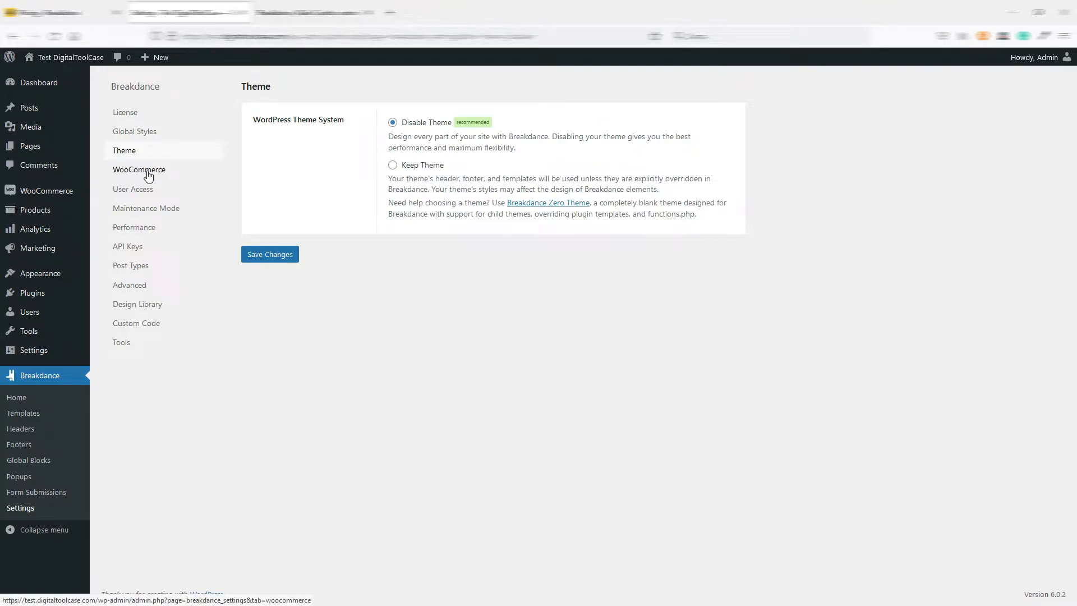
Review the User Access, Maintenance Mode and Performance sections of the Breakdance settings.
click(125, 191)
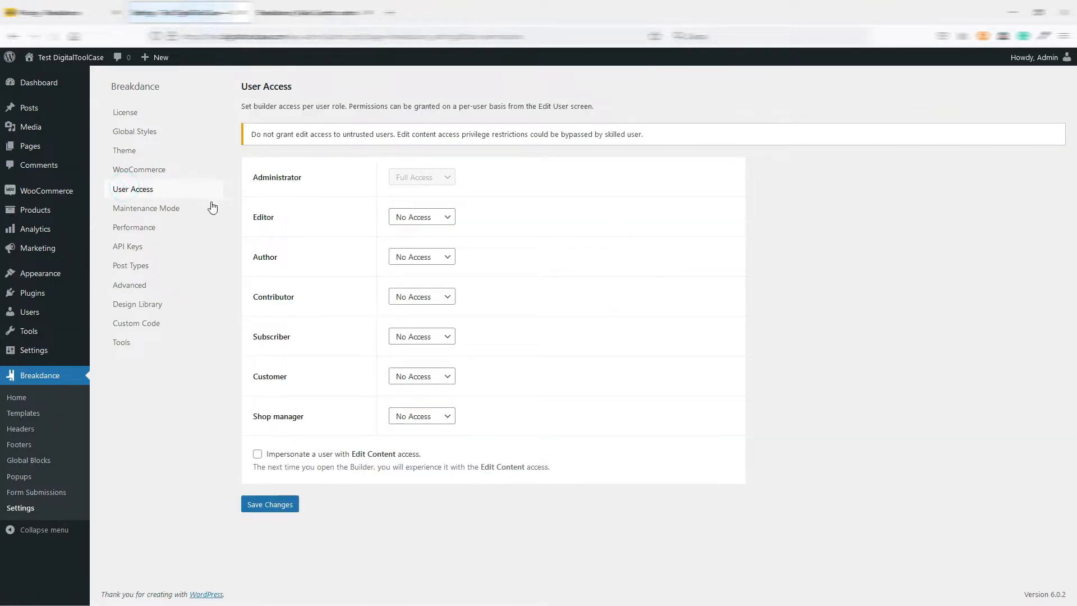
click(145, 210)
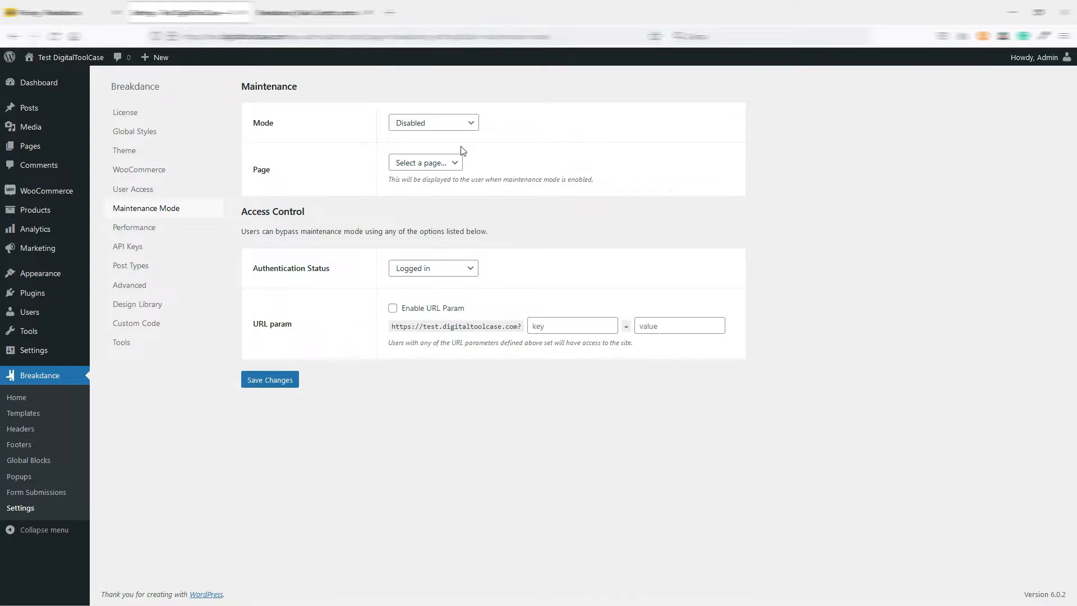
click(143, 230)
scroll(474, 402, down, 5)
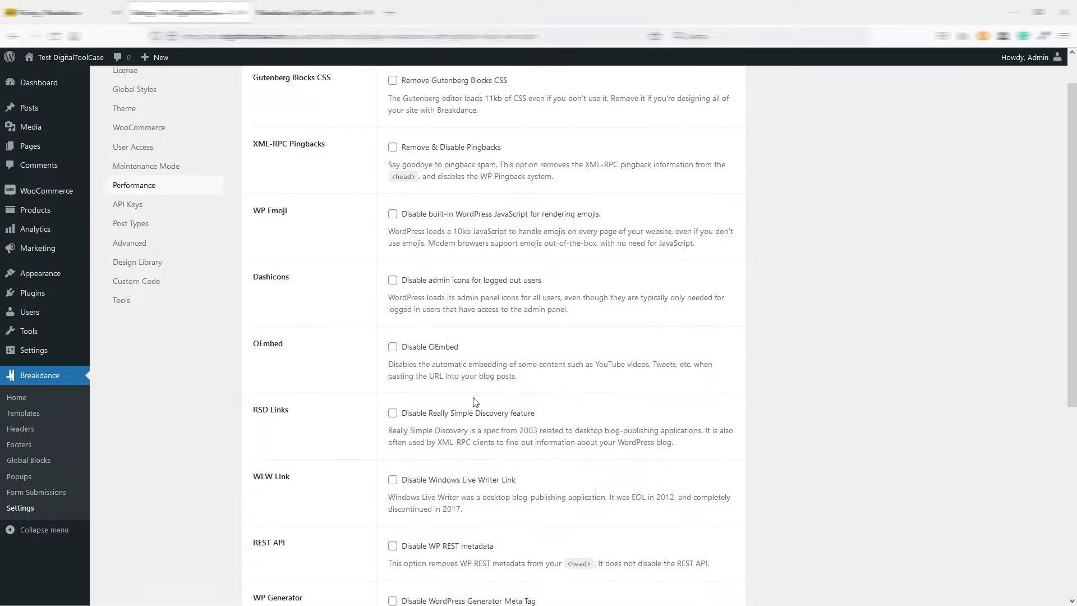
scroll(474, 401, up, 5)
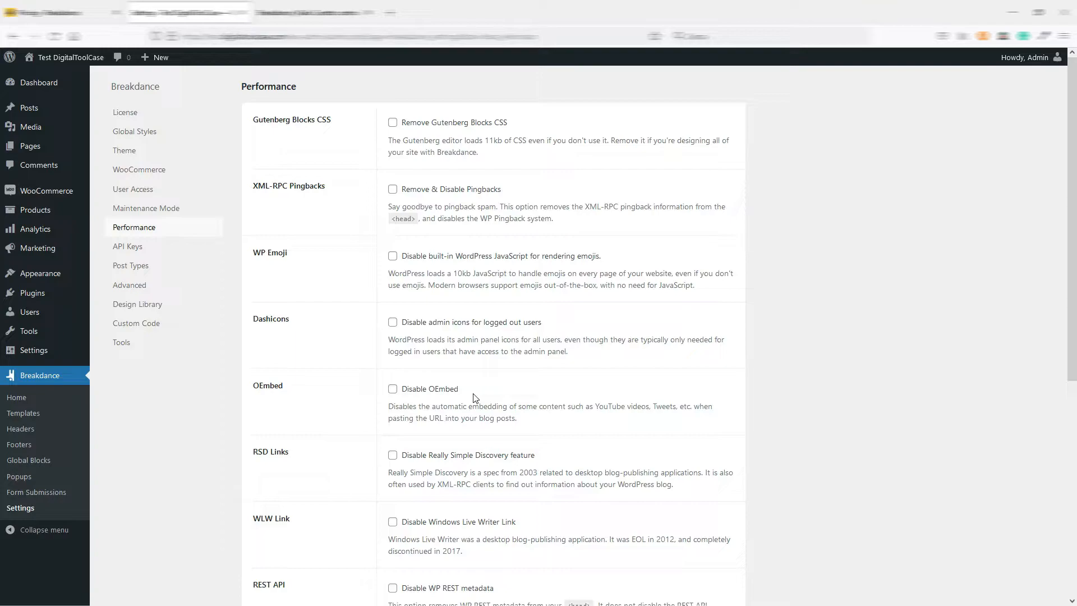
Review the API Keys, Tools and Design Library sections of the Breakdance settings.
click(119, 247)
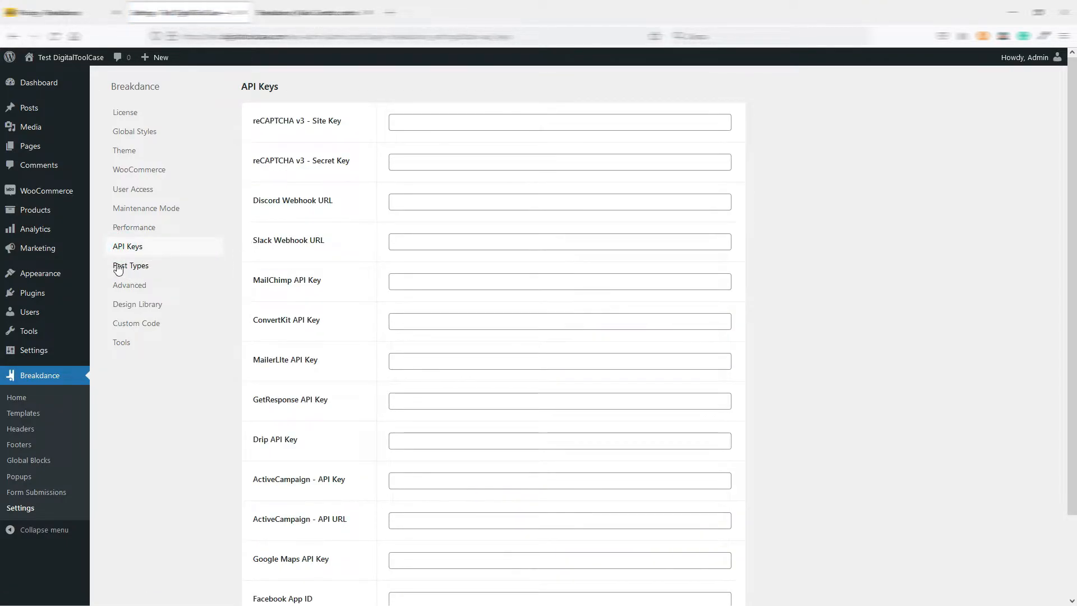
click(119, 349)
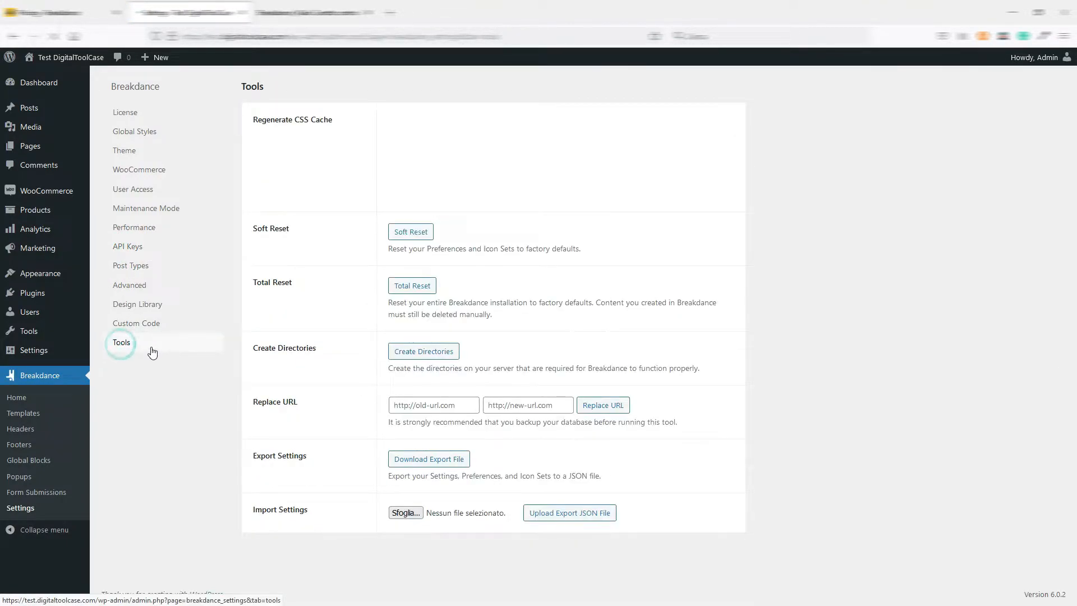
click(141, 307)
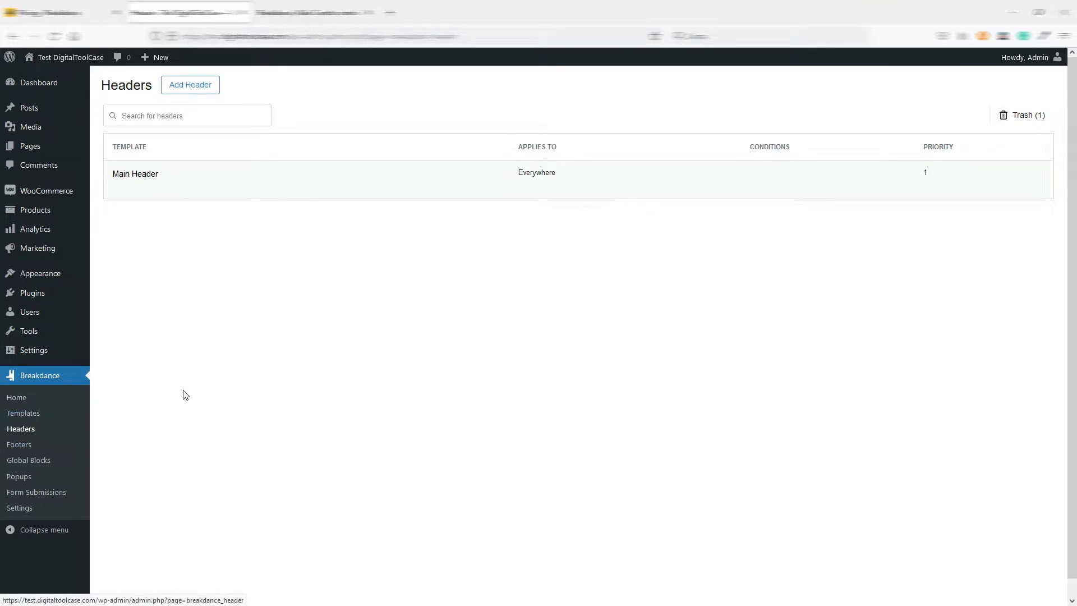
Start a new header titled "test header" and set its location to Other / 404 - Not Found Error.
click(194, 89)
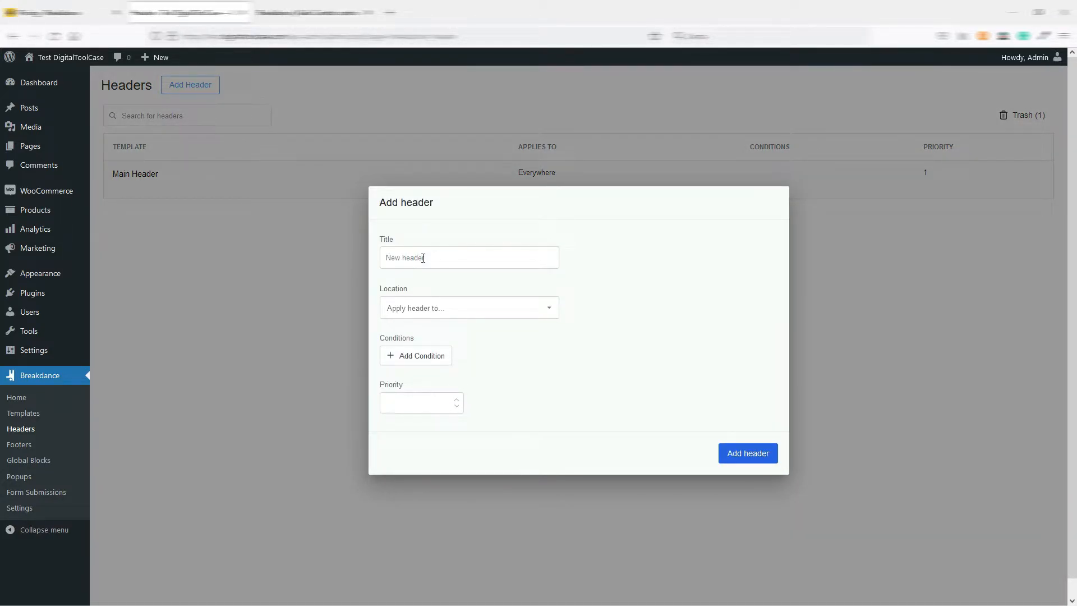
text(test header)
click(471, 312)
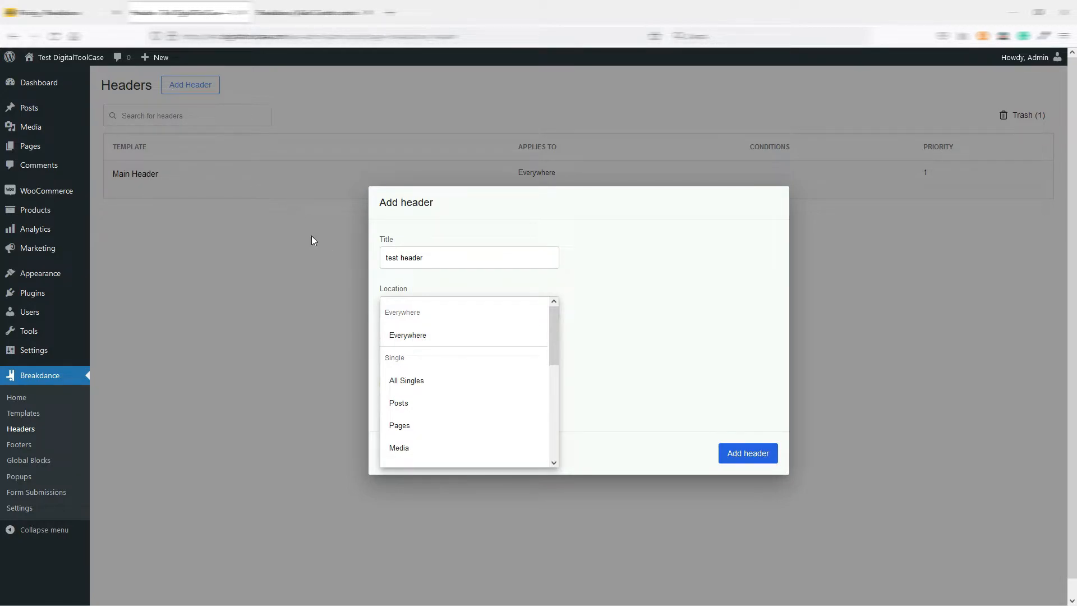
drag(553, 314, 553, 419)
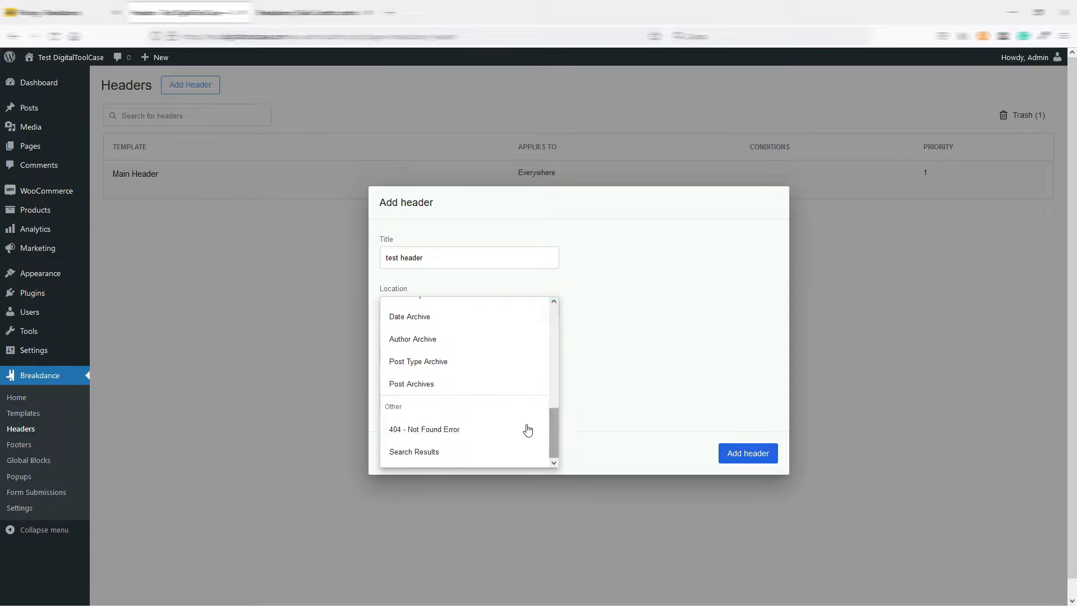
click(421, 430)
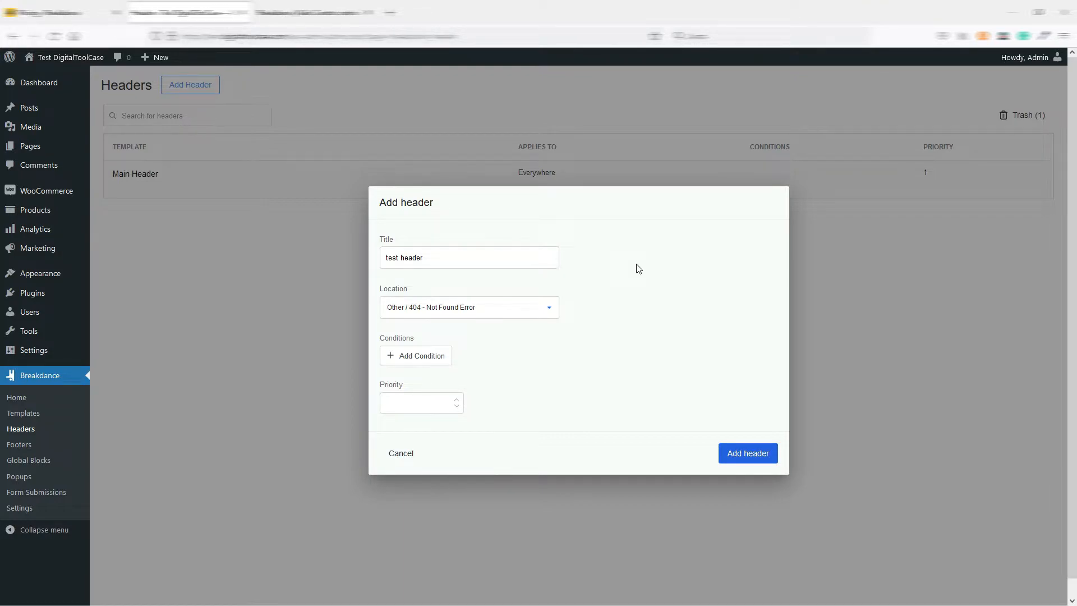
Add a condition to the header and examine the available condition types, from User and Other to Referrer and Sessions.
click(416, 355)
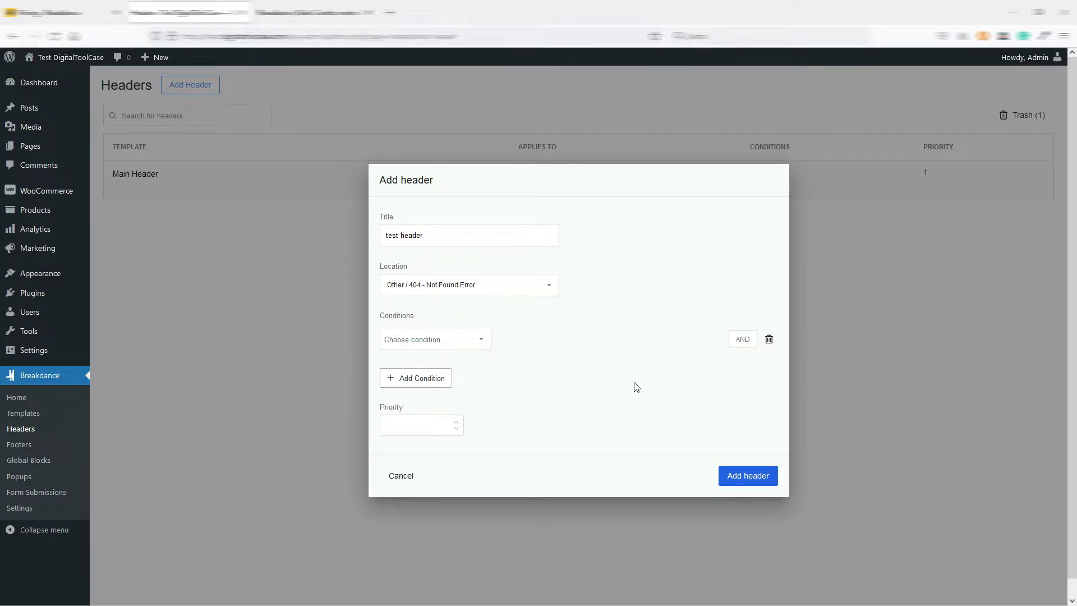
click(479, 341)
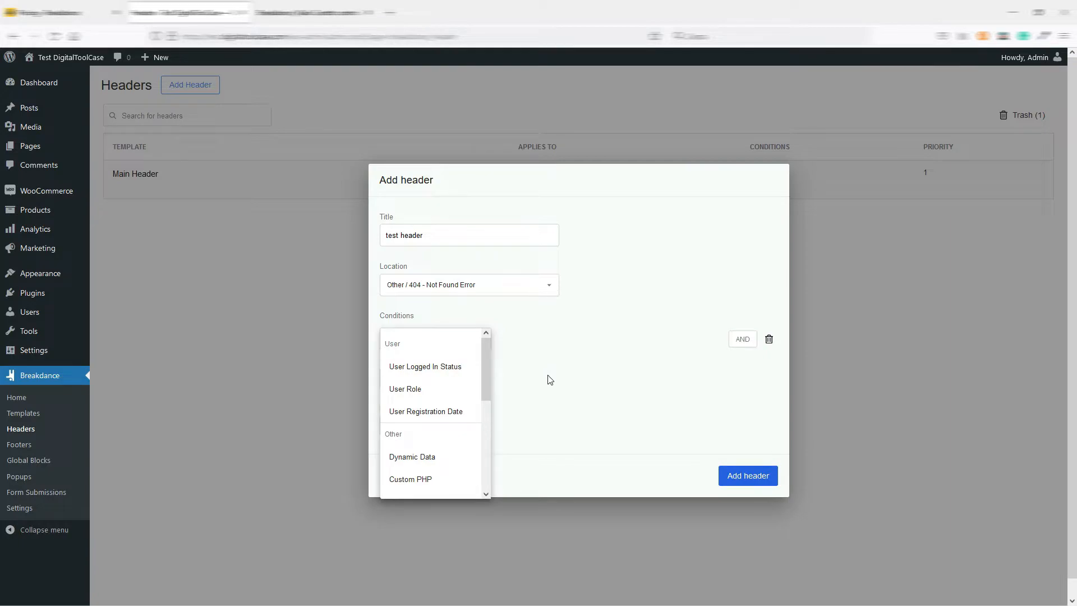
click(486, 344)
mouse_move(486, 342)
mouse_down()
mouse_move(489, 393)
mouse_move(490, 339)
mouse_up()
drag(487, 352, 486, 386)
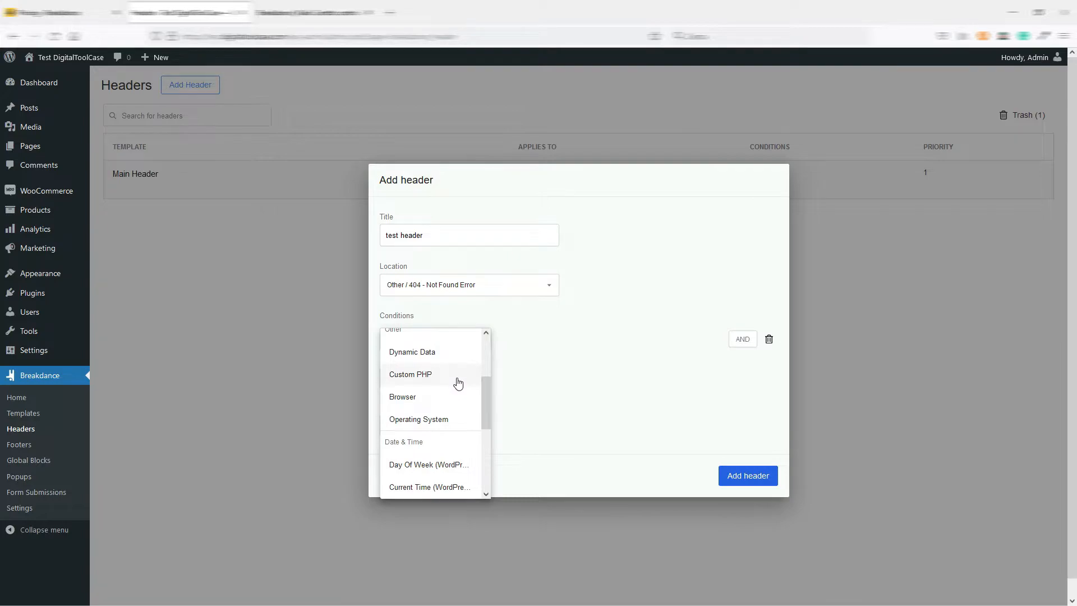
drag(486, 398, 486, 458)
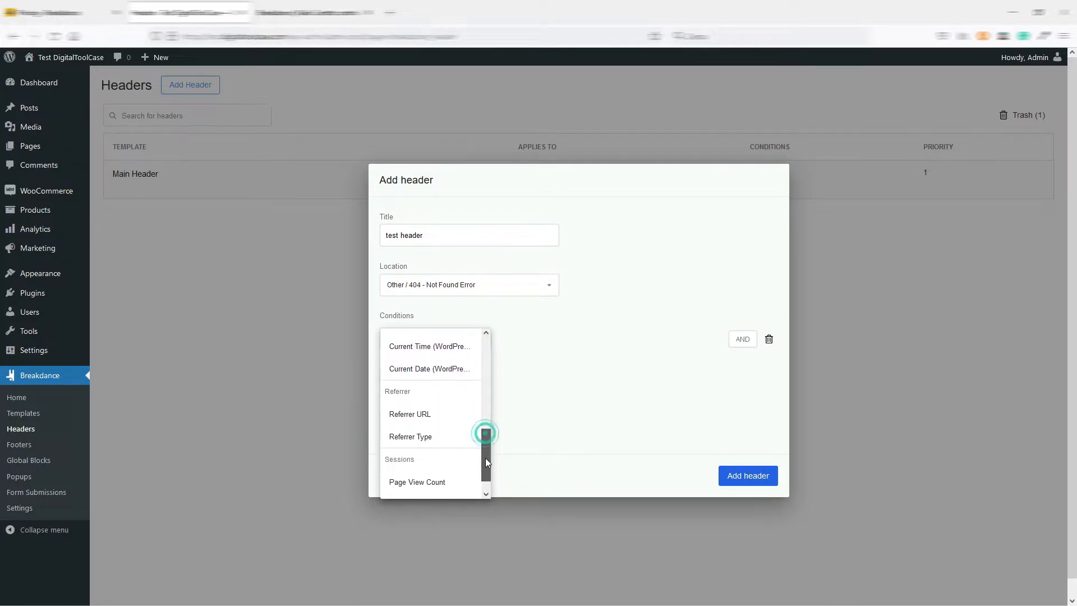
drag(486, 460, 490, 386)
Try a dynamic data condition, browse the available data sources, and remove the condition from the header.
click(422, 401)
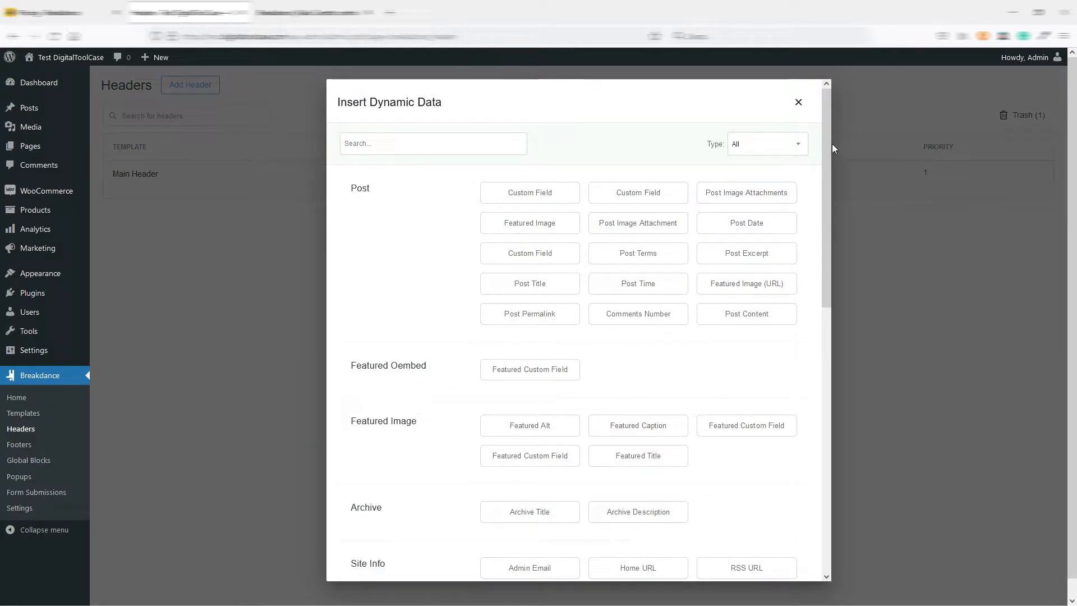
scroll(811, 260, down, 9)
drag(804, 381, 836, 124)
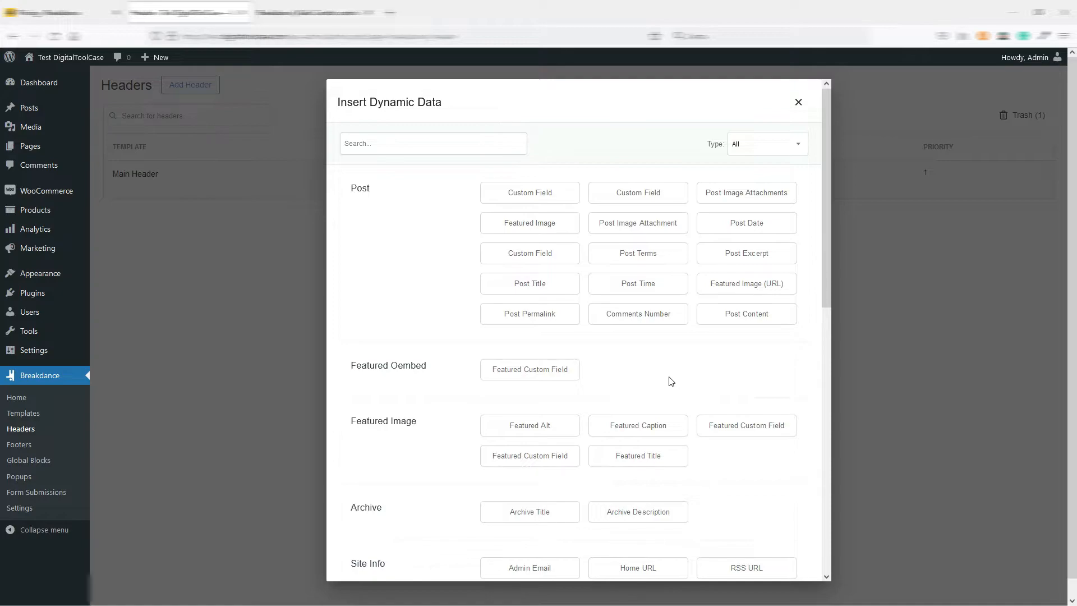
click(798, 103)
click(768, 339)
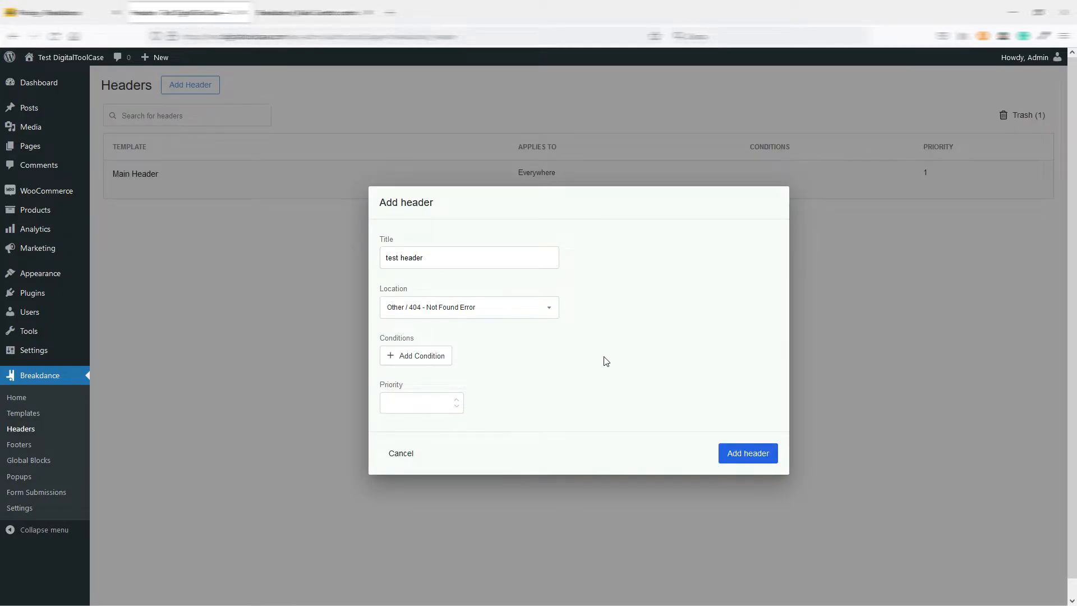
Create the "test header" template and open it in the Breakdance editor.
click(743, 453)
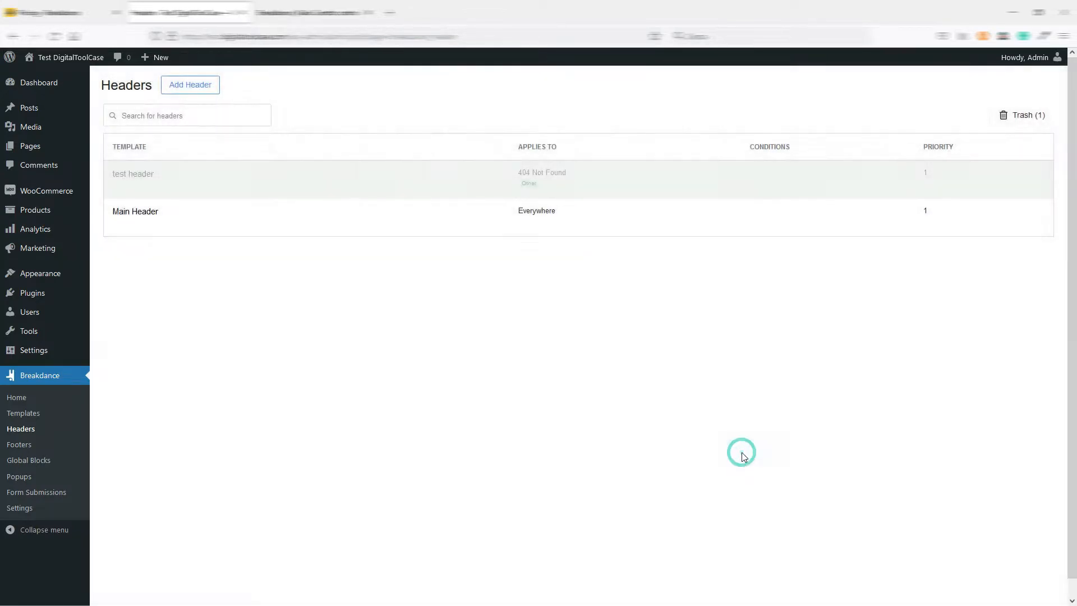
click(131, 189)
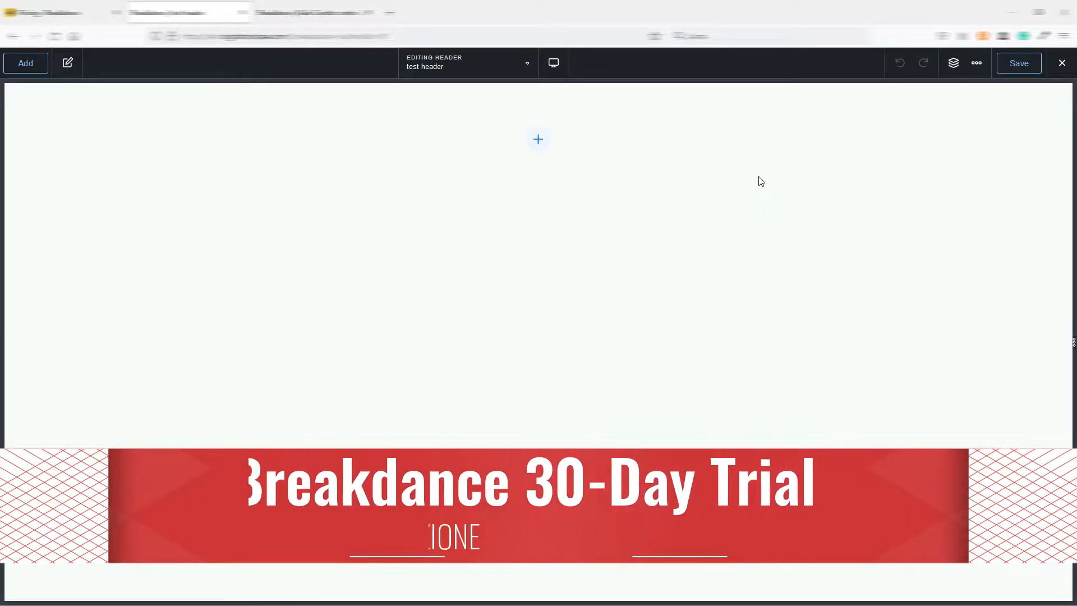
Try the light interface by switching Dark Mode off and on in the editor preferences, and look through the UI settings.
click(977, 63)
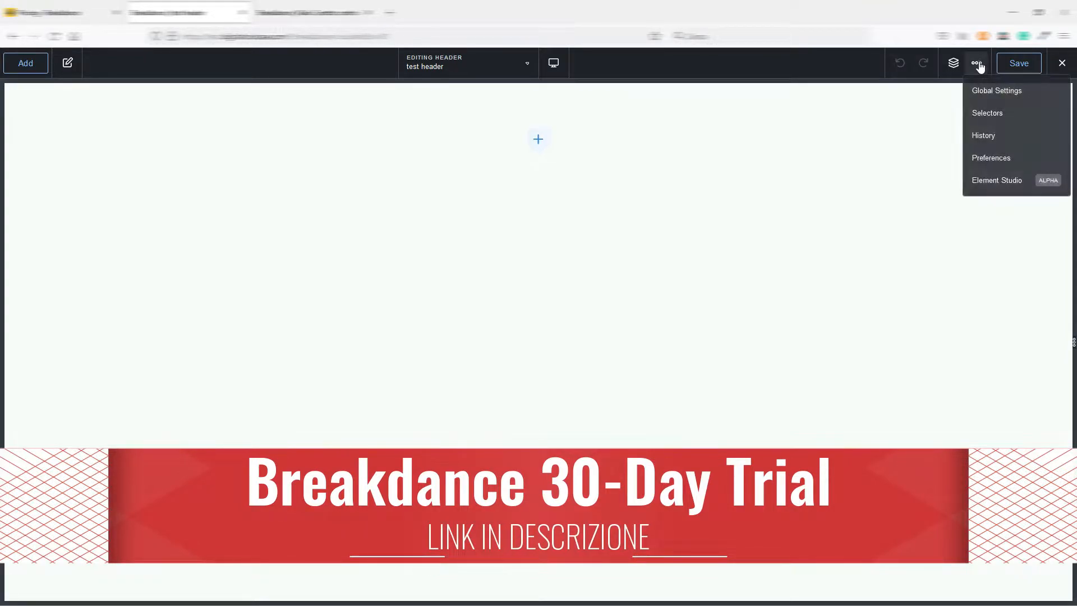
click(987, 160)
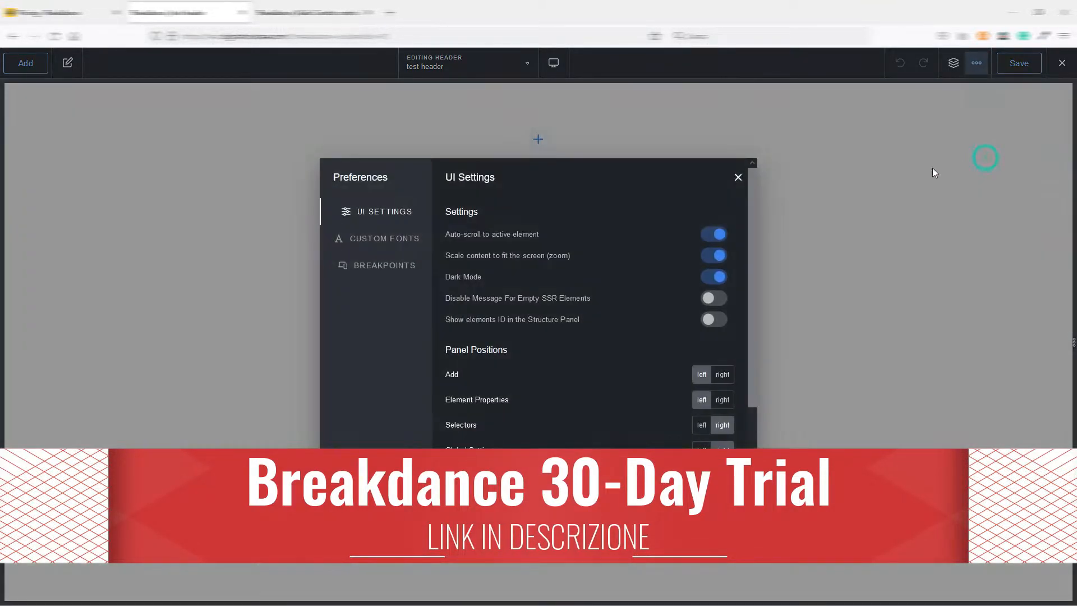
click(720, 277)
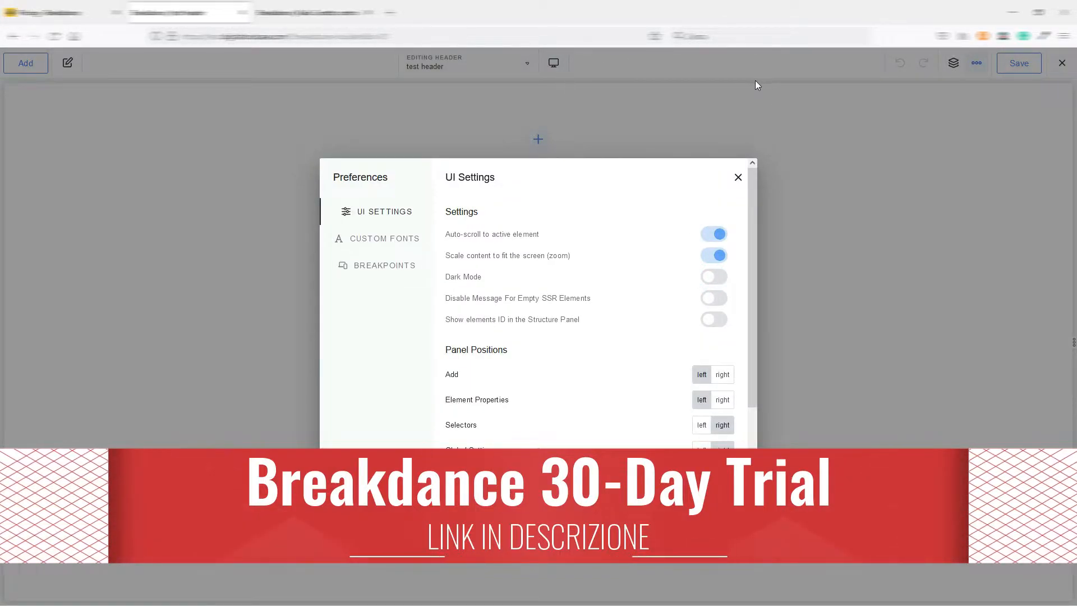
click(712, 278)
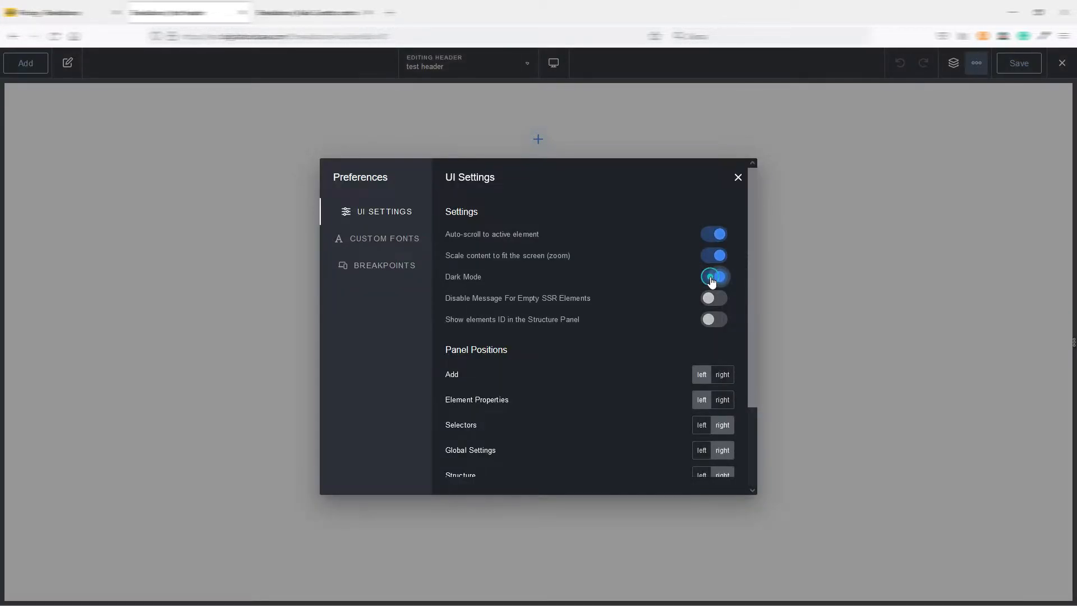
scroll(624, 305, down, 3)
scroll(623, 299, up, 3)
Review the Custom Fonts and Breakpoints preferences, and close the preferences.
click(385, 240)
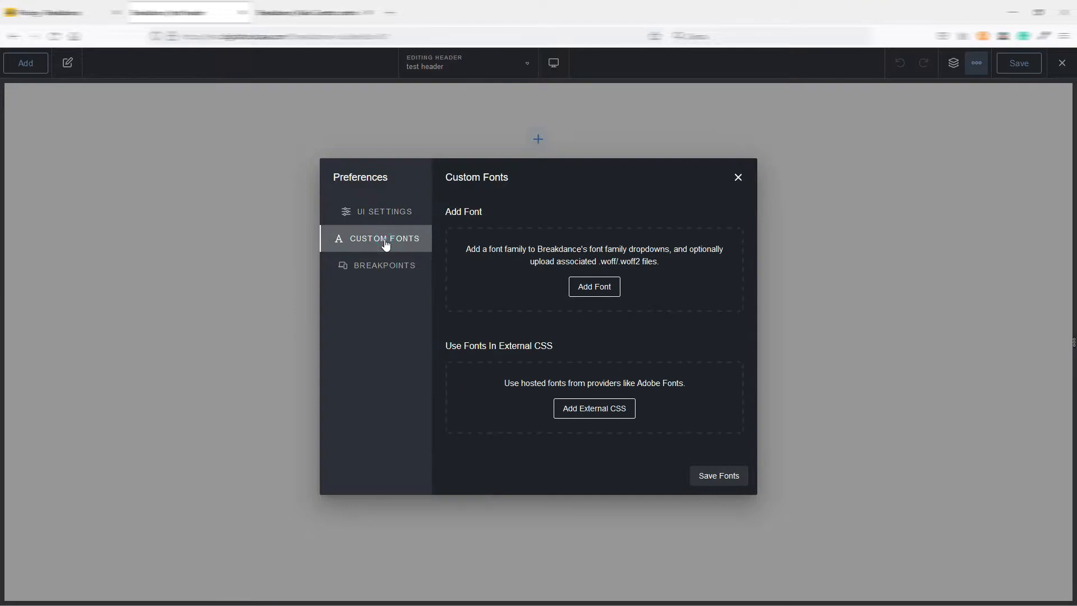
click(375, 268)
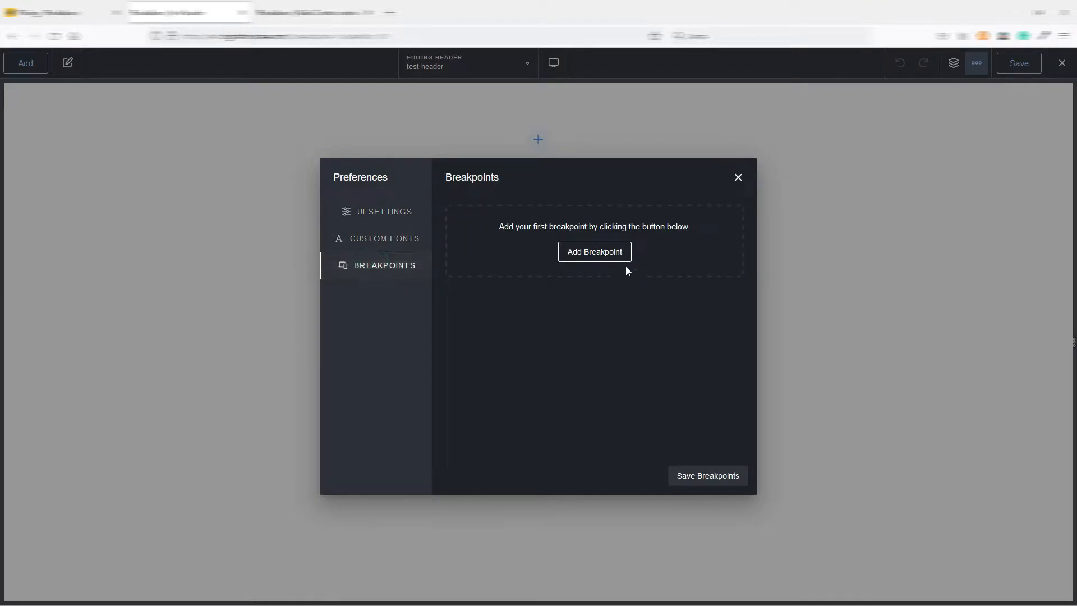
click(387, 217)
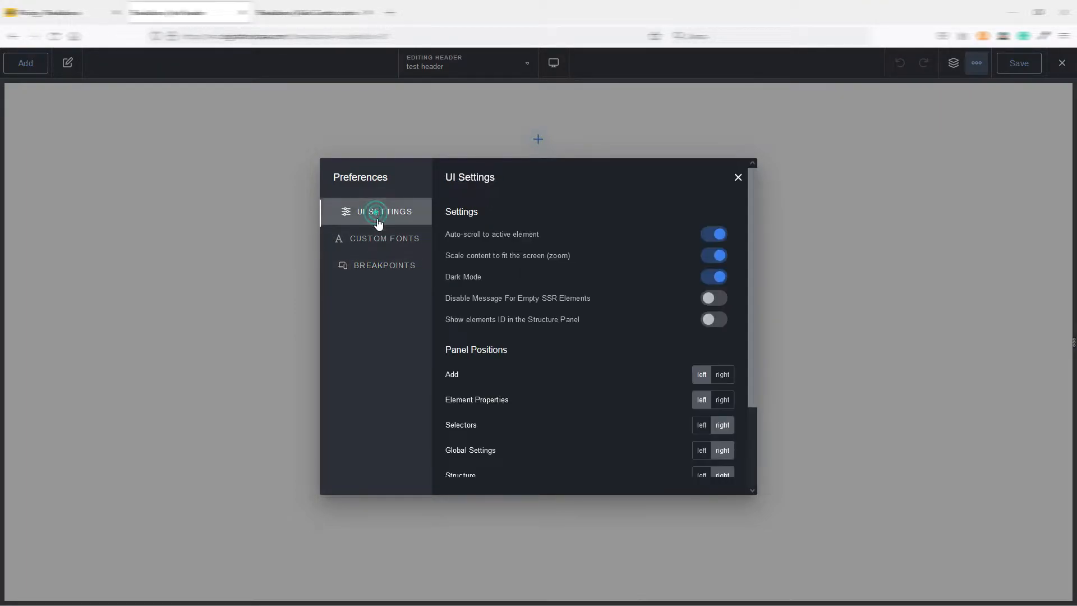
click(737, 177)
Review the editor's Global Settings categories, including the WooCommerce and Other groups.
click(975, 63)
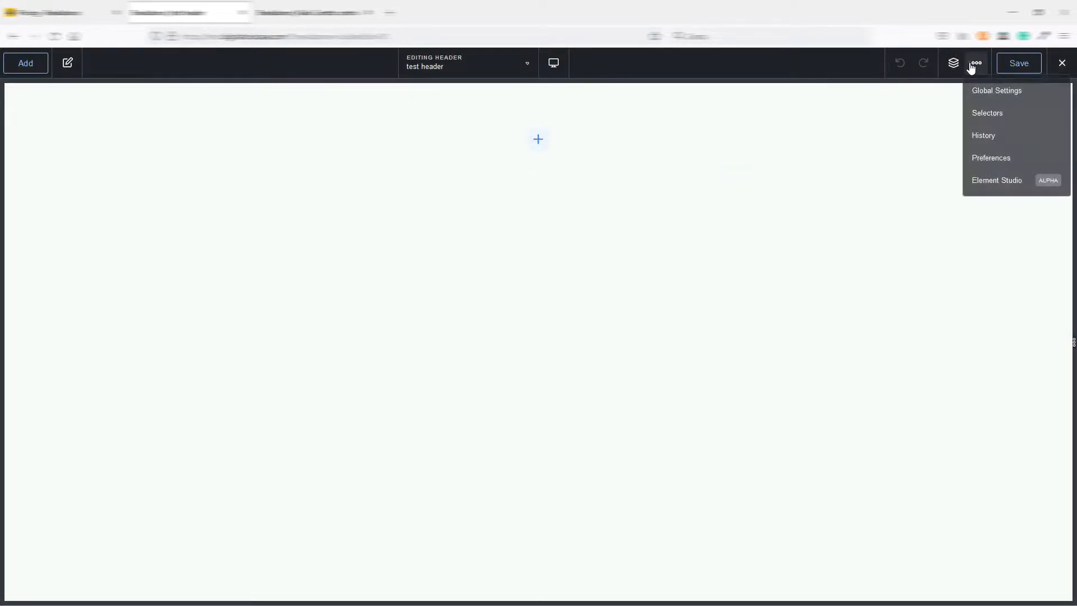
click(980, 93)
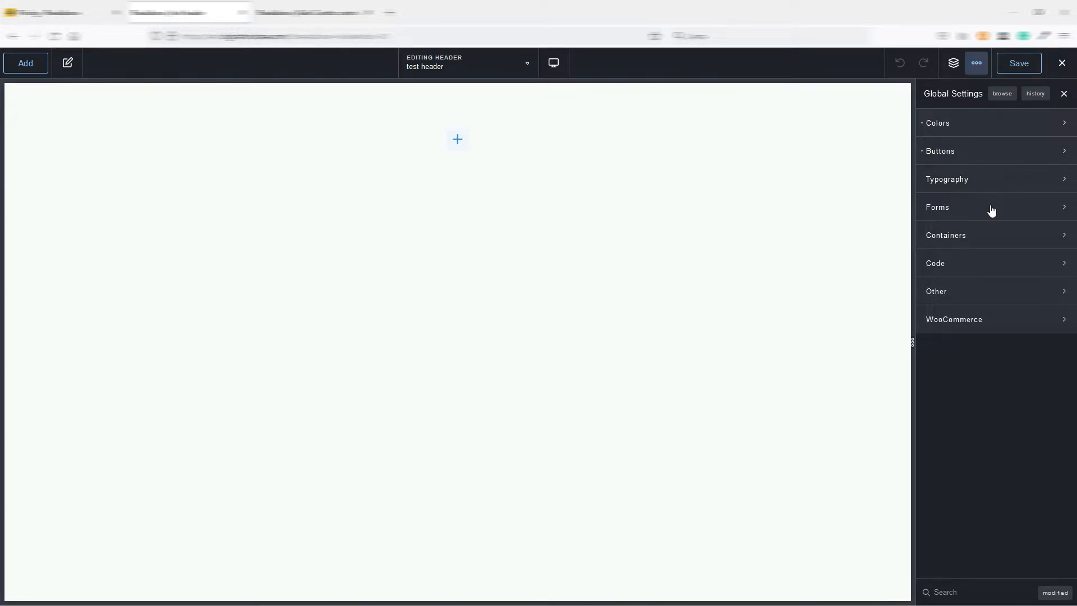
click(989, 321)
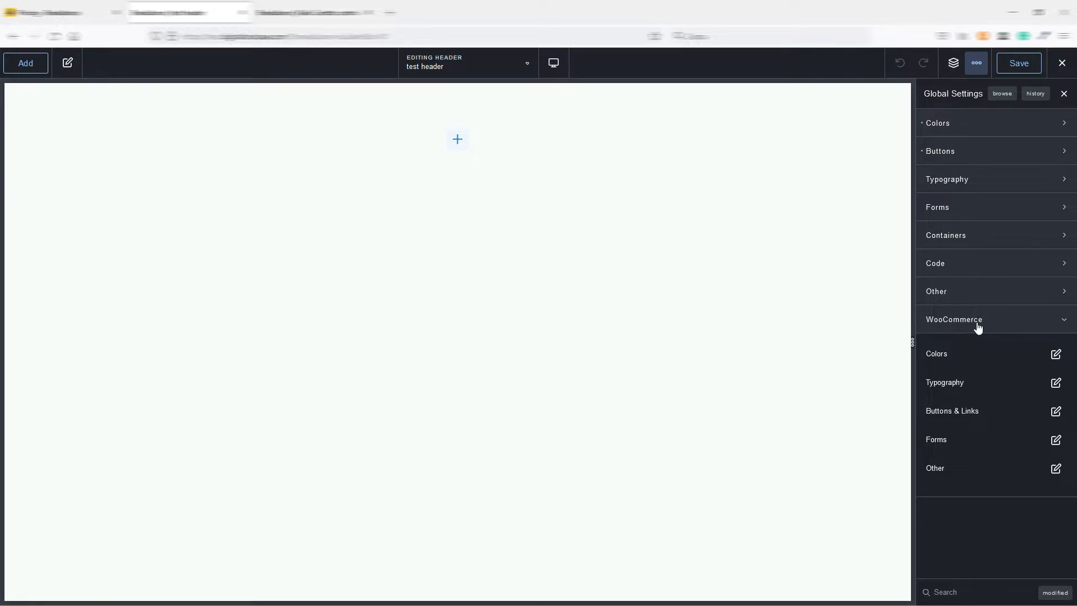
click(977, 321)
click(1005, 291)
click(1013, 291)
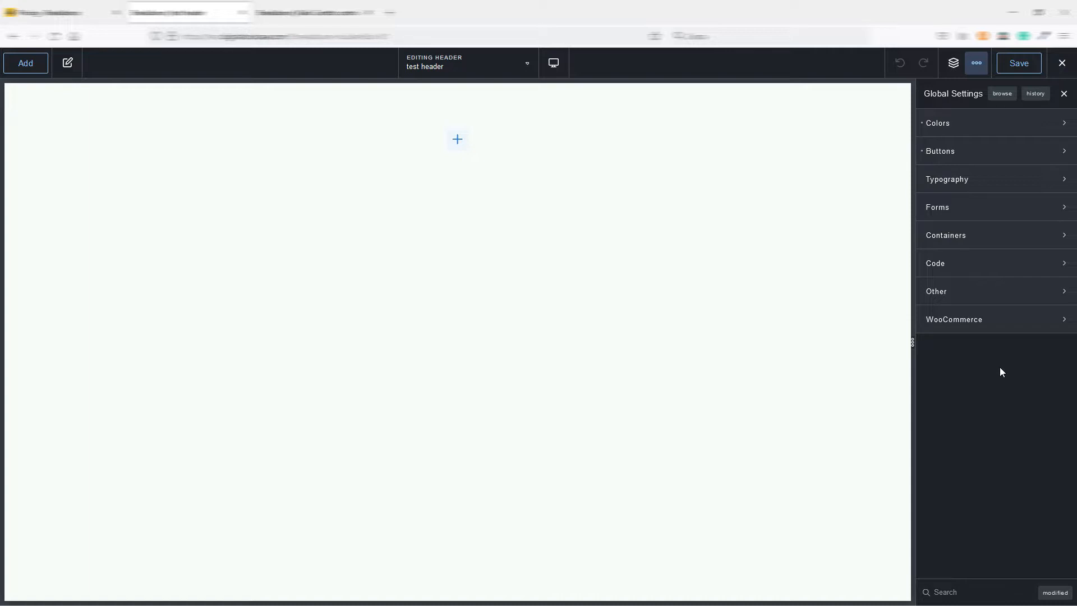
Examine the Selectors and History views of the editor, and show the header's Structure.
click(976, 63)
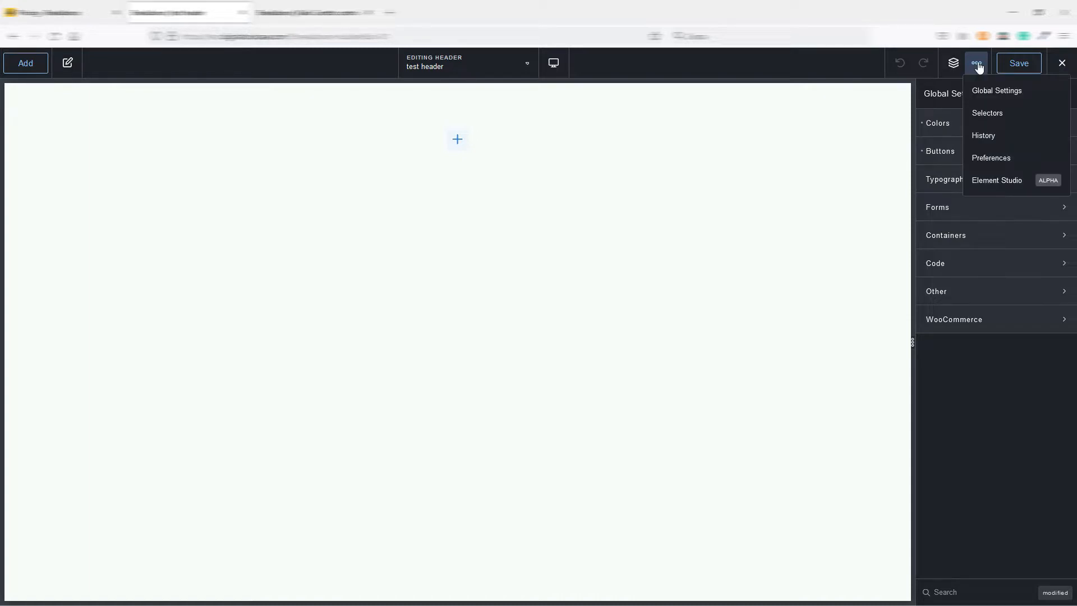
click(995, 115)
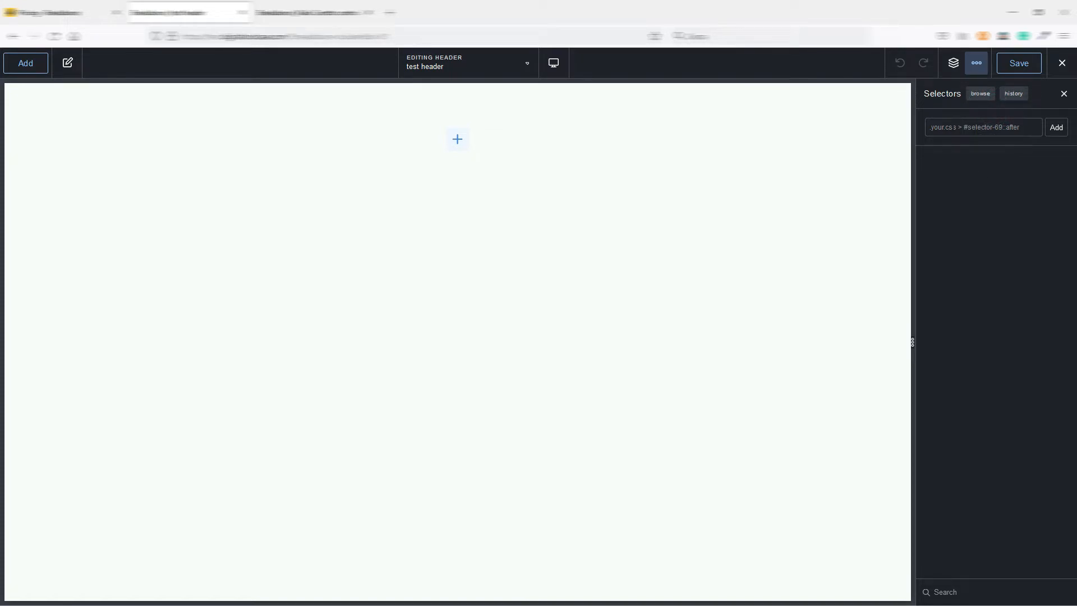
click(982, 66)
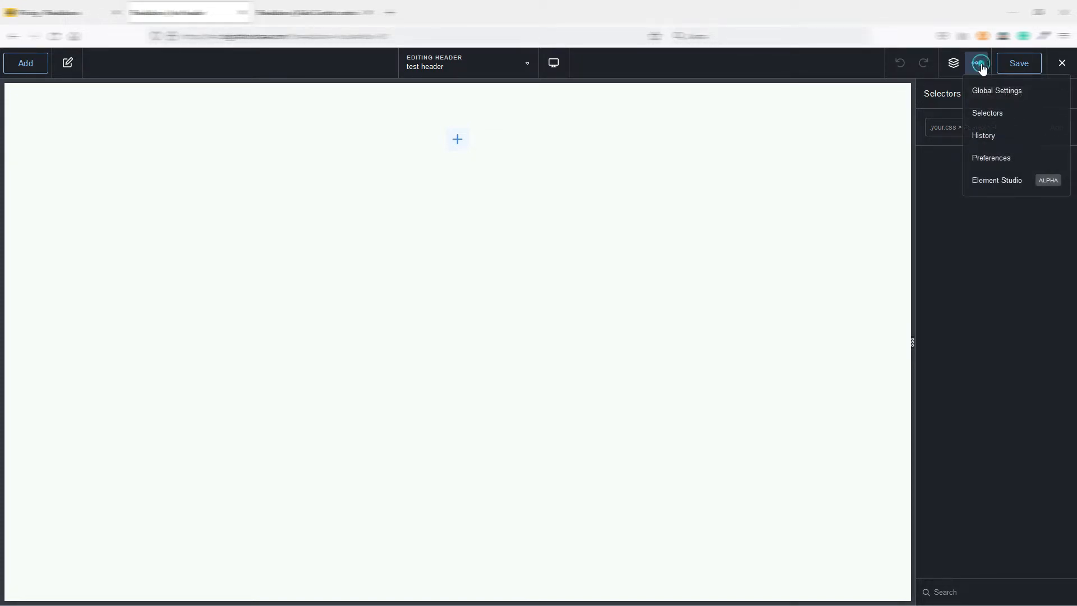
click(989, 139)
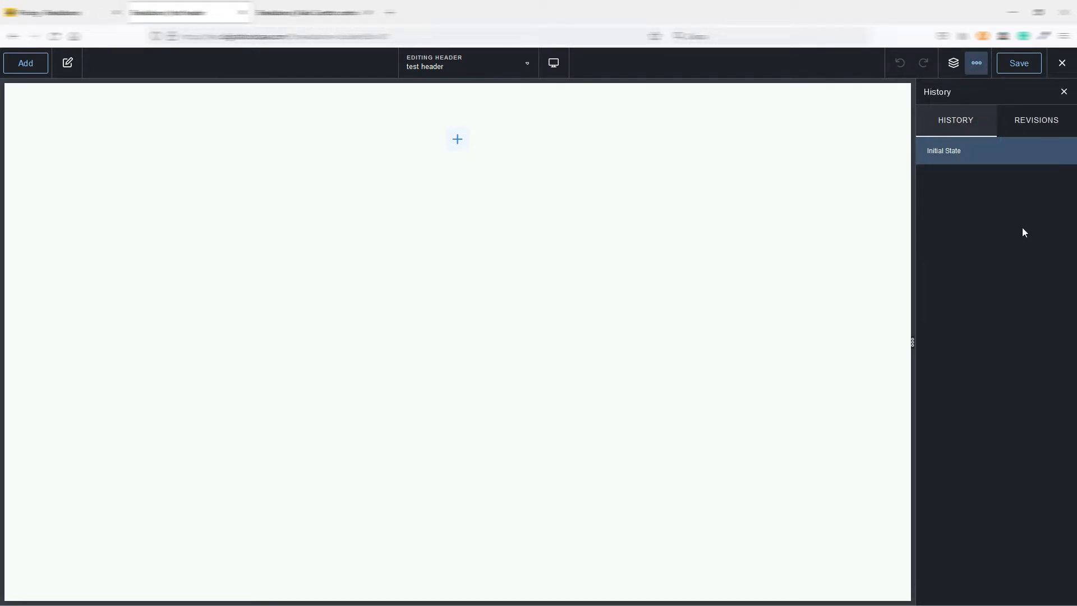
click(986, 67)
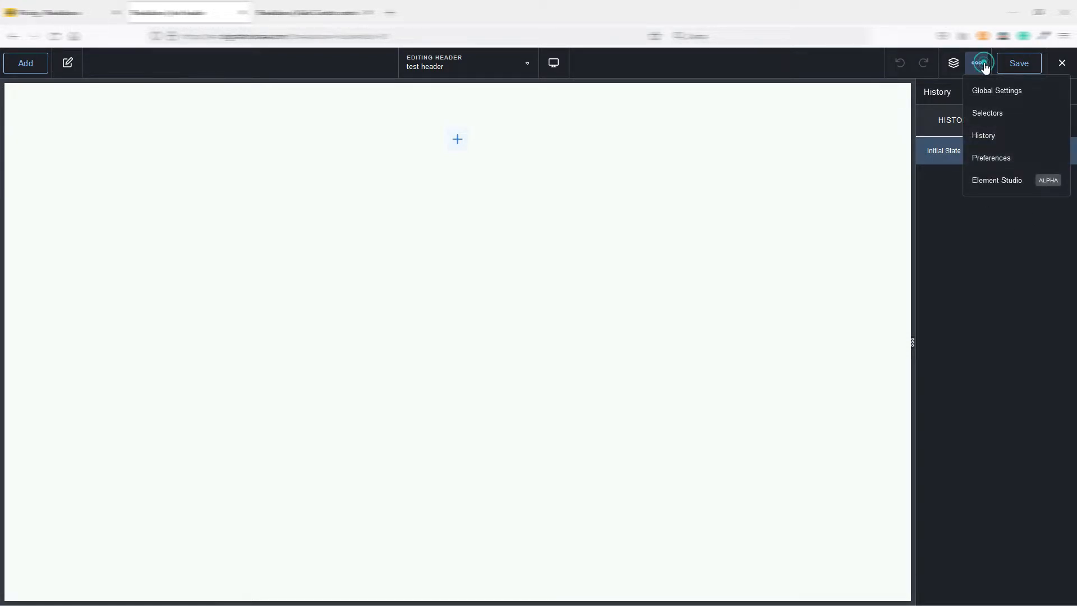
click(953, 63)
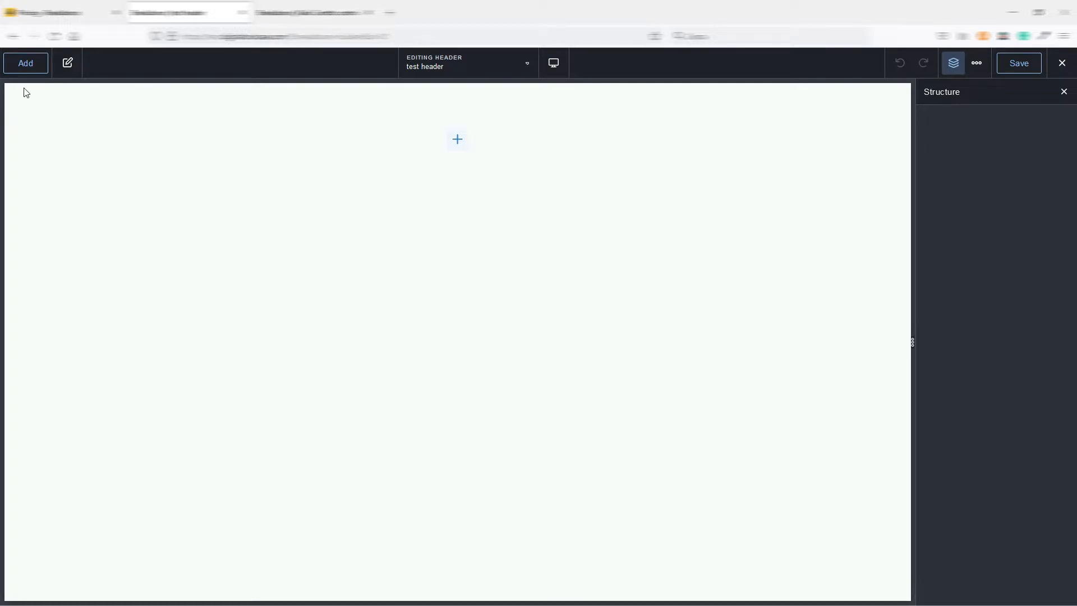
Browse the available elements, search them for "header", and add a Header Builder element to the empty header.
click(26, 64)
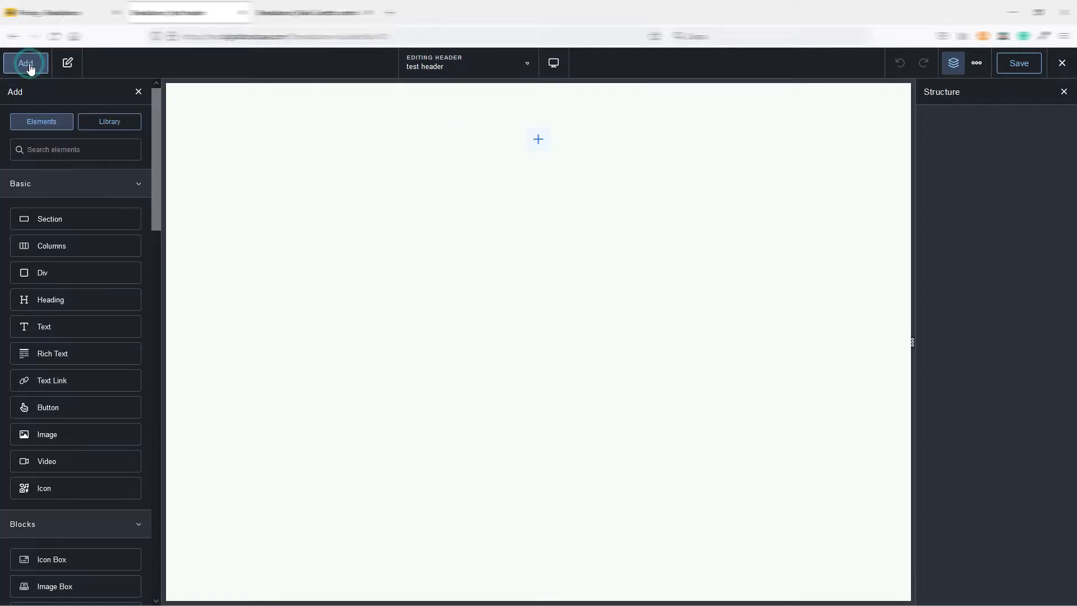
drag(157, 109, 161, 496)
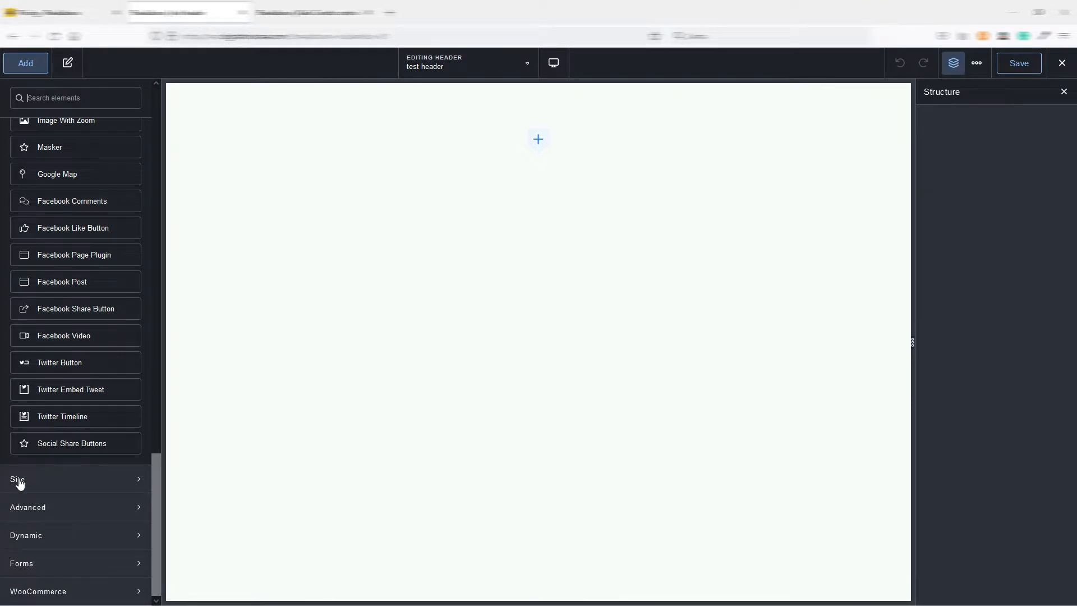
drag(154, 502, 168, 133)
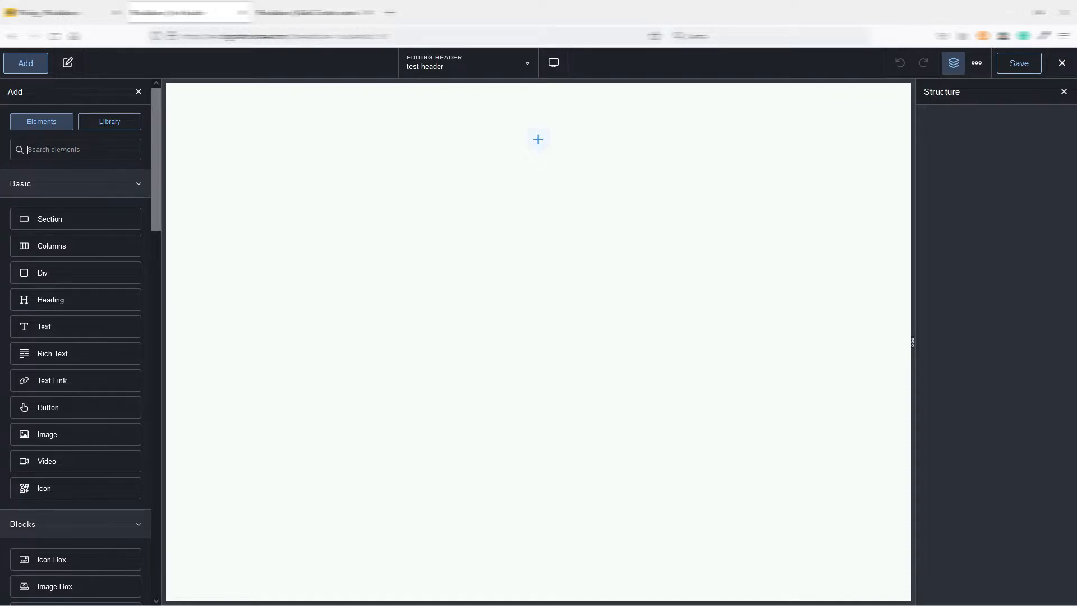
click(68, 150)
click(68, 150)
text(header)
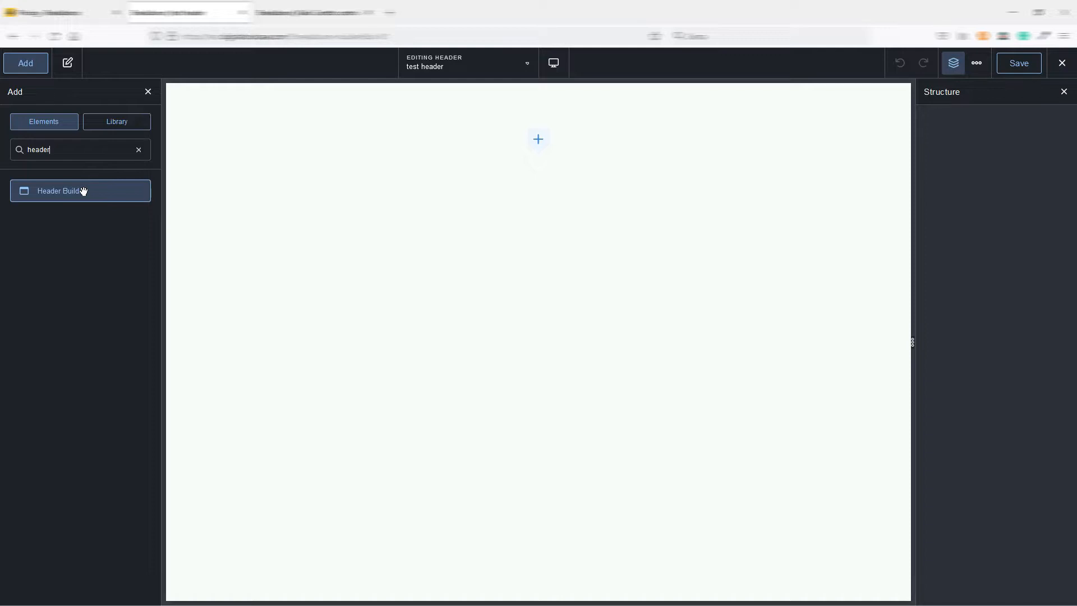
click(81, 193)
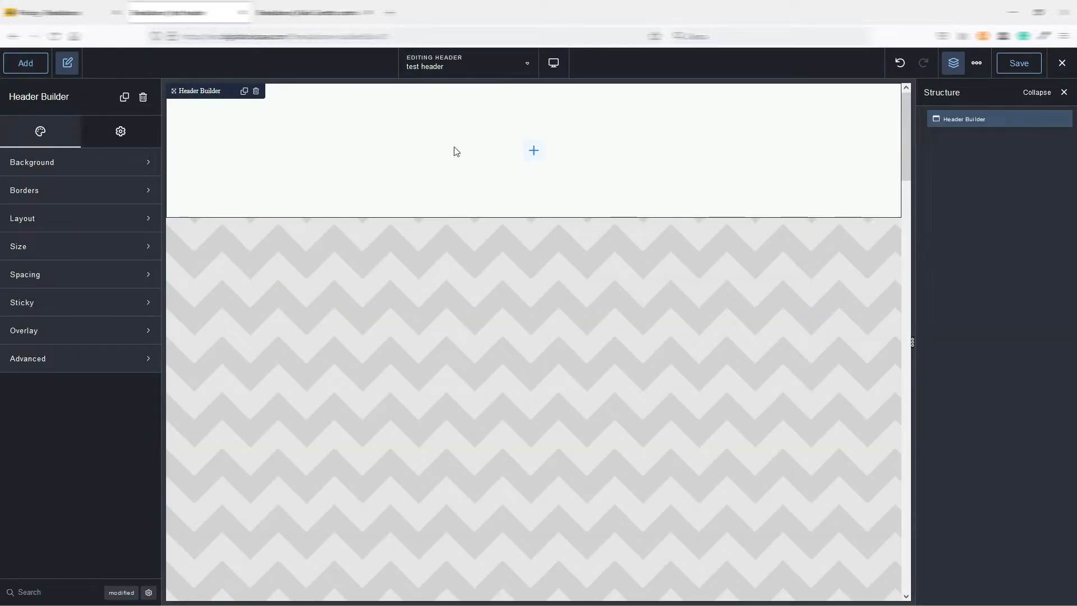
Add an Image element to the Header Builder and set it to the DigitalToolCase logo from the media library.
click(32, 67)
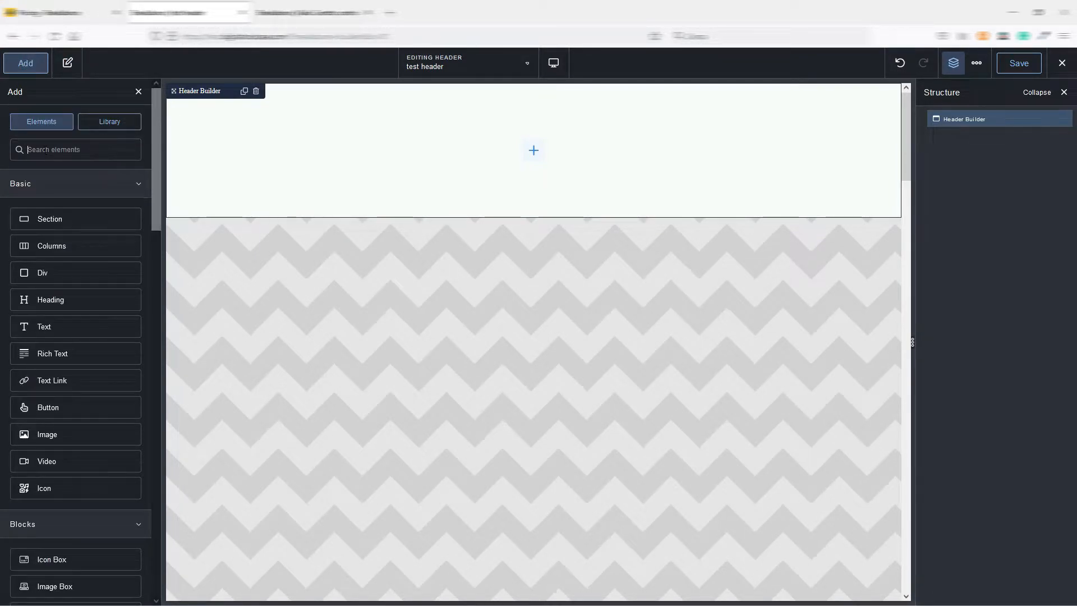
click(52, 435)
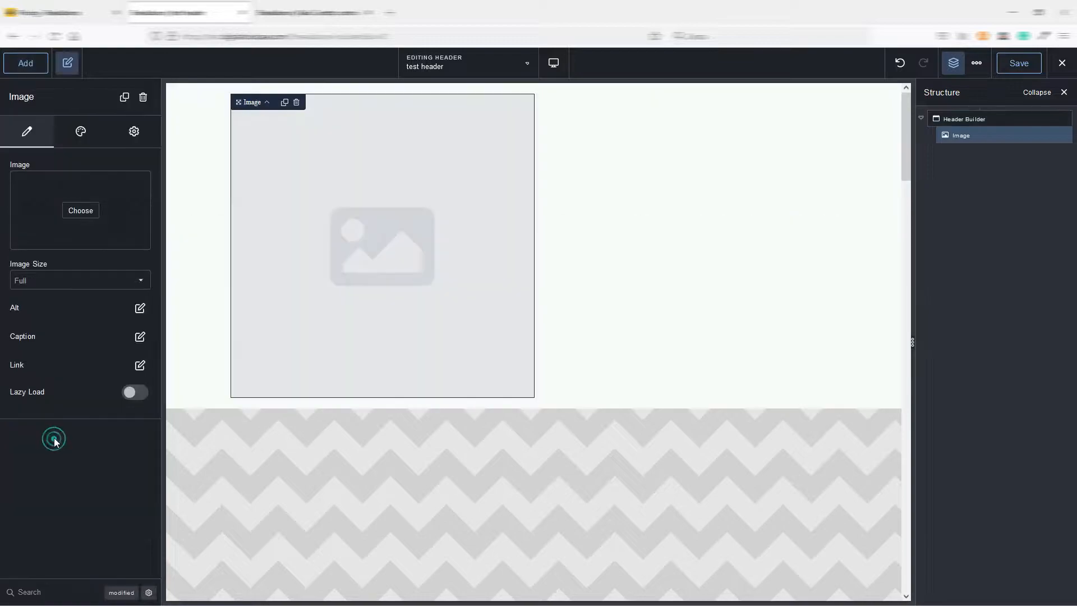
click(80, 210)
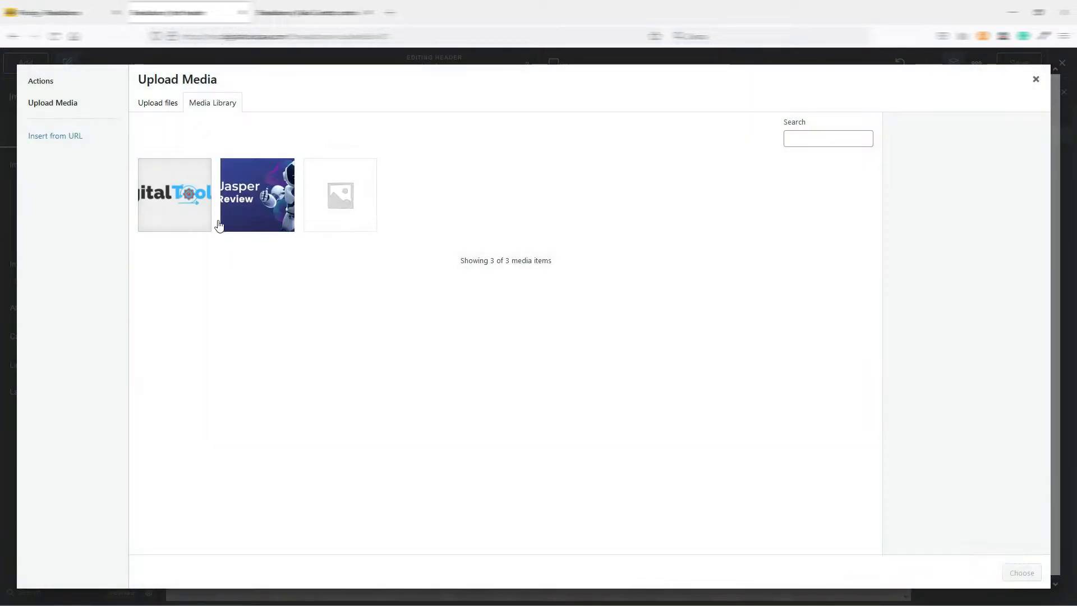
click(180, 202)
click(1019, 572)
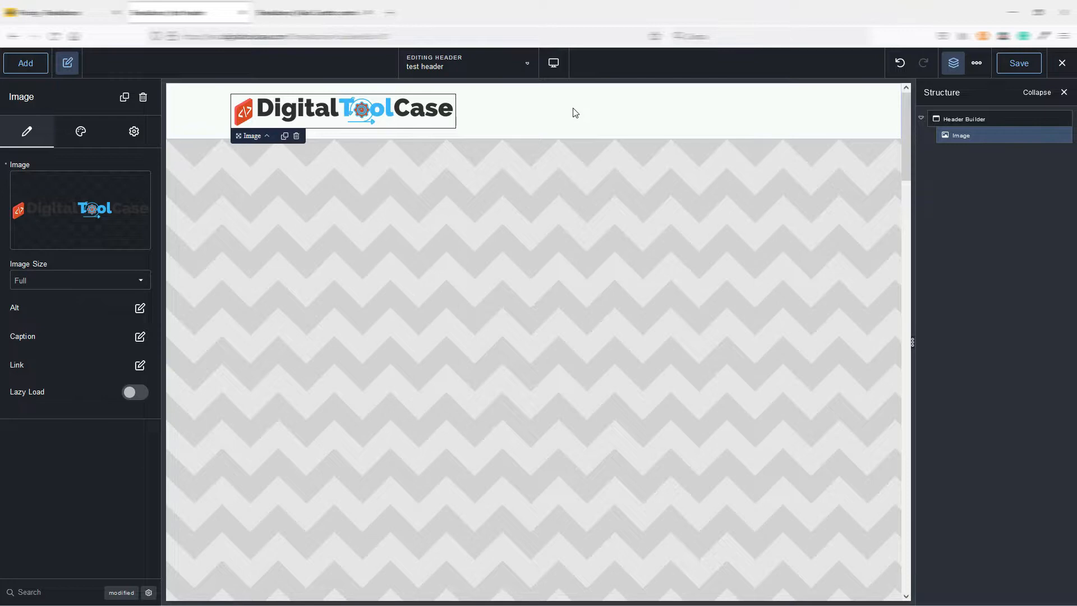
Try a WP Menu element beside the logo in the header, and delete it.
click(27, 64)
click(55, 144)
text(menu)
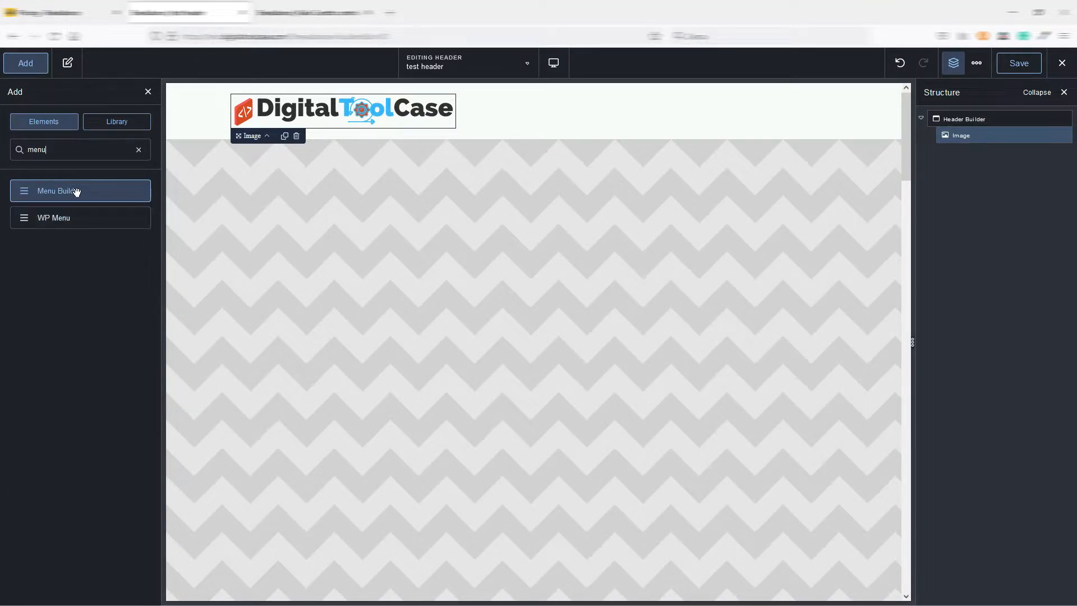
click(69, 219)
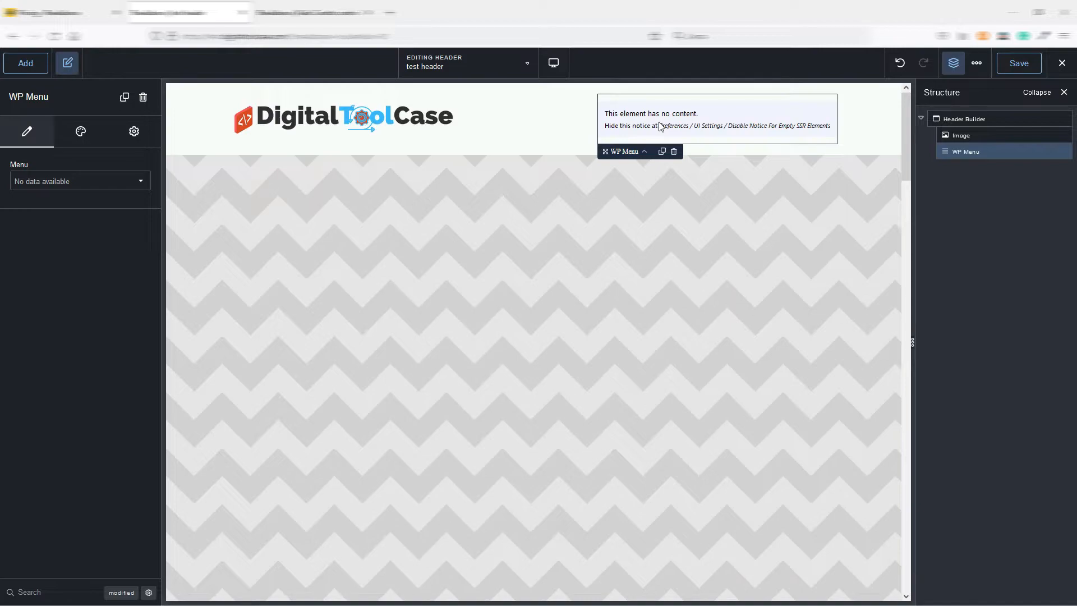
click(674, 152)
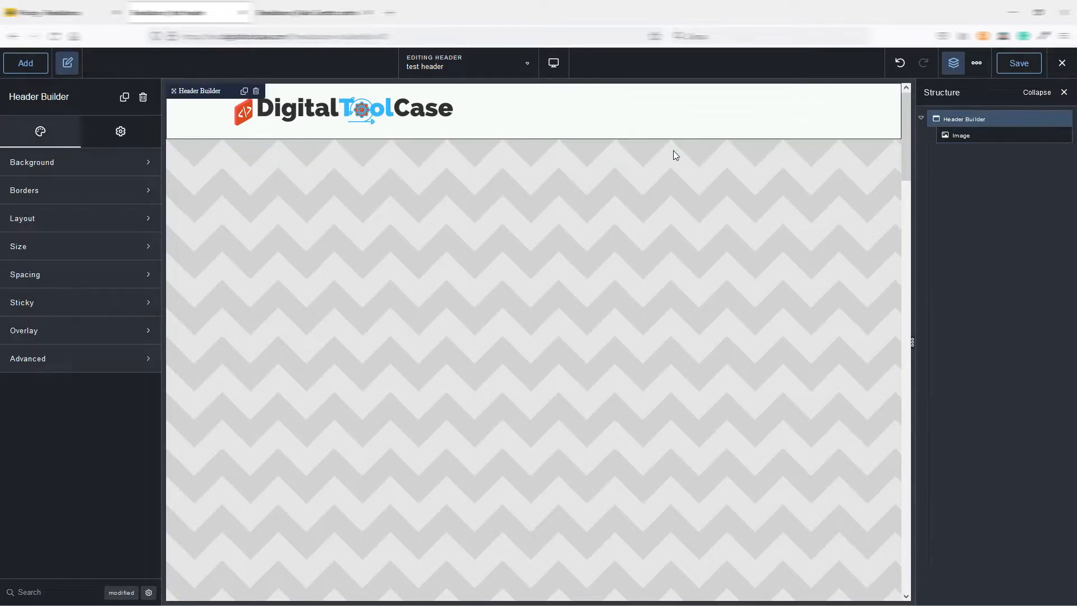
Search the elements for "menu" and add a Menu Builder element to the header.
click(31, 66)
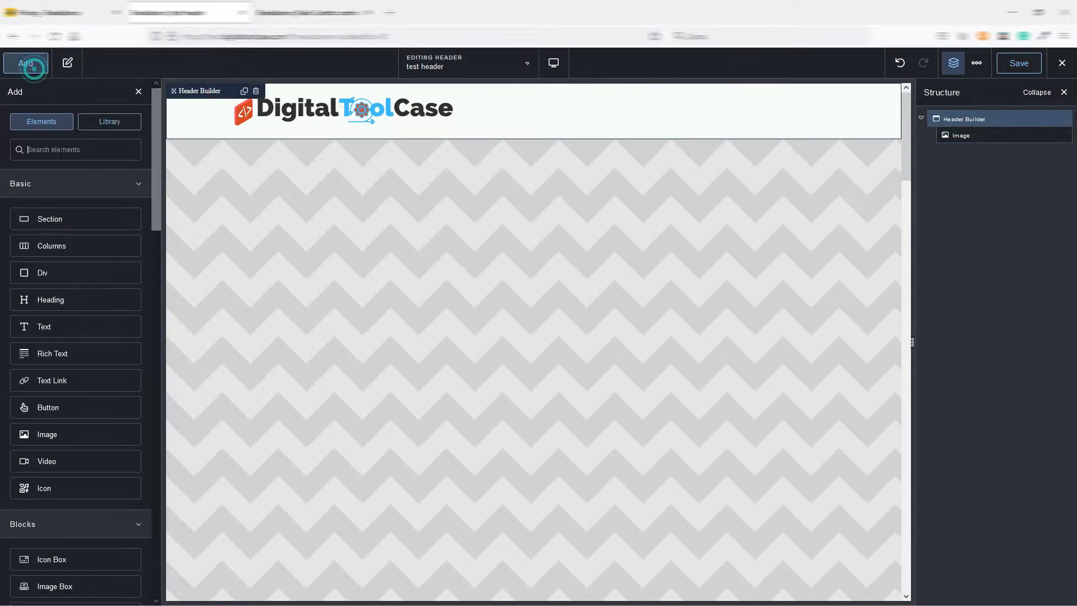
text(menu)
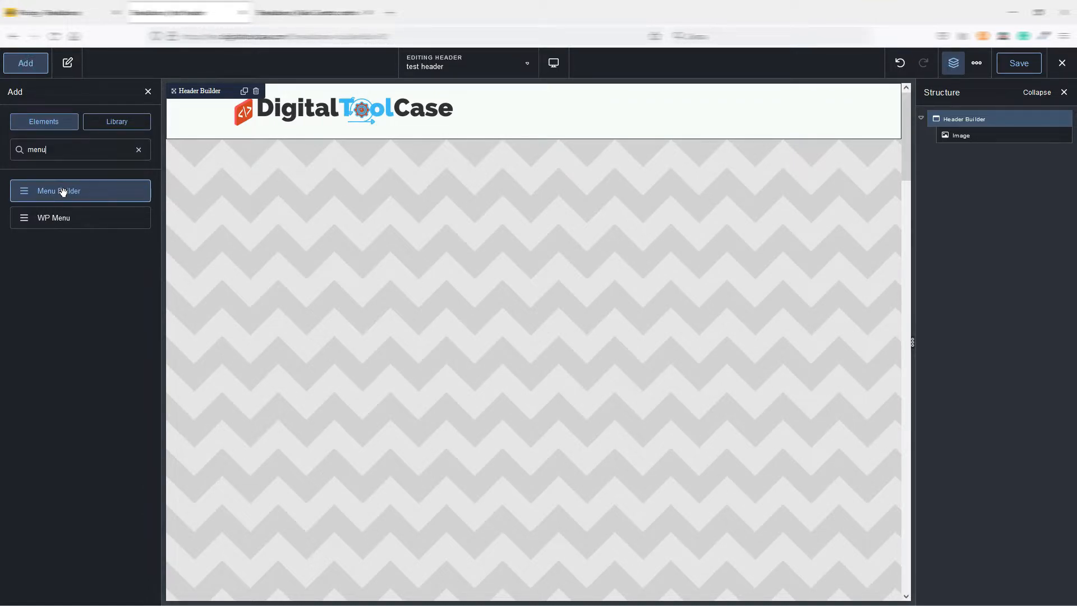
click(63, 192)
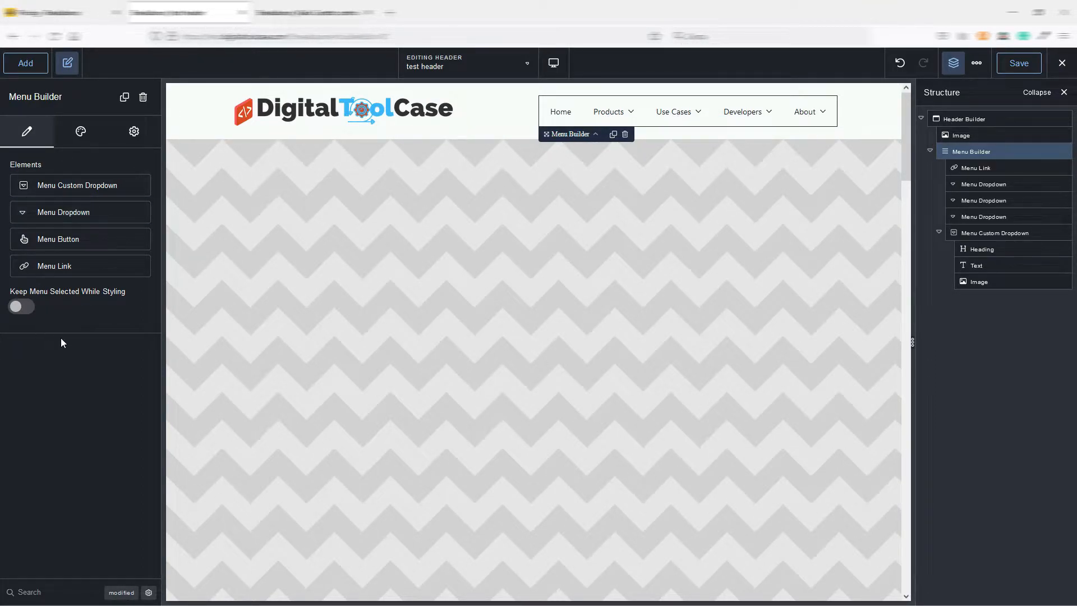
Review the Menu Builder's design and advanced options, and enable Keep Menu Selected While Styling.
click(79, 134)
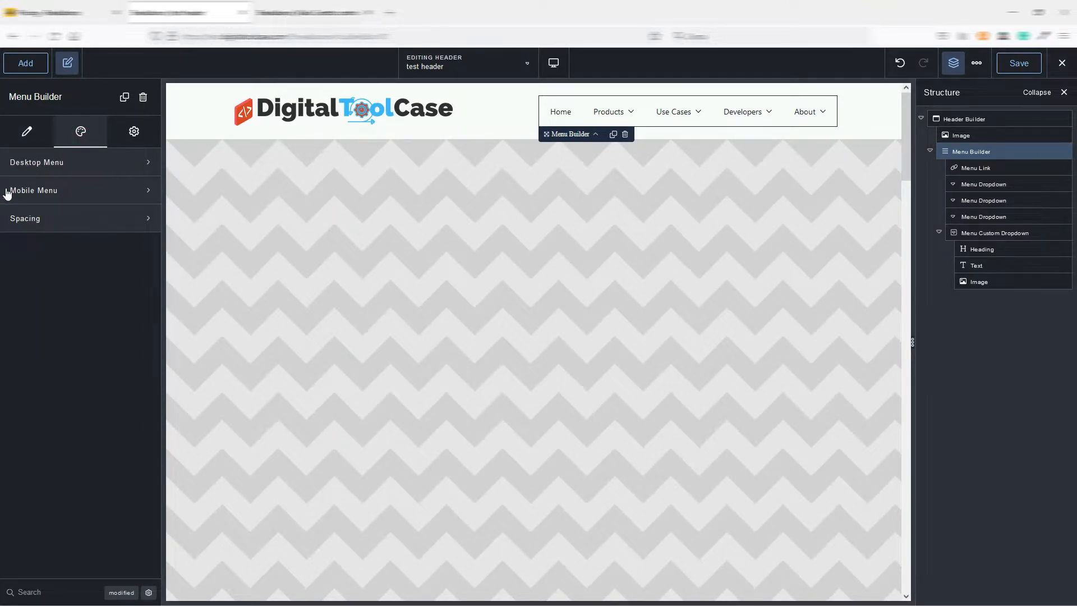
click(134, 135)
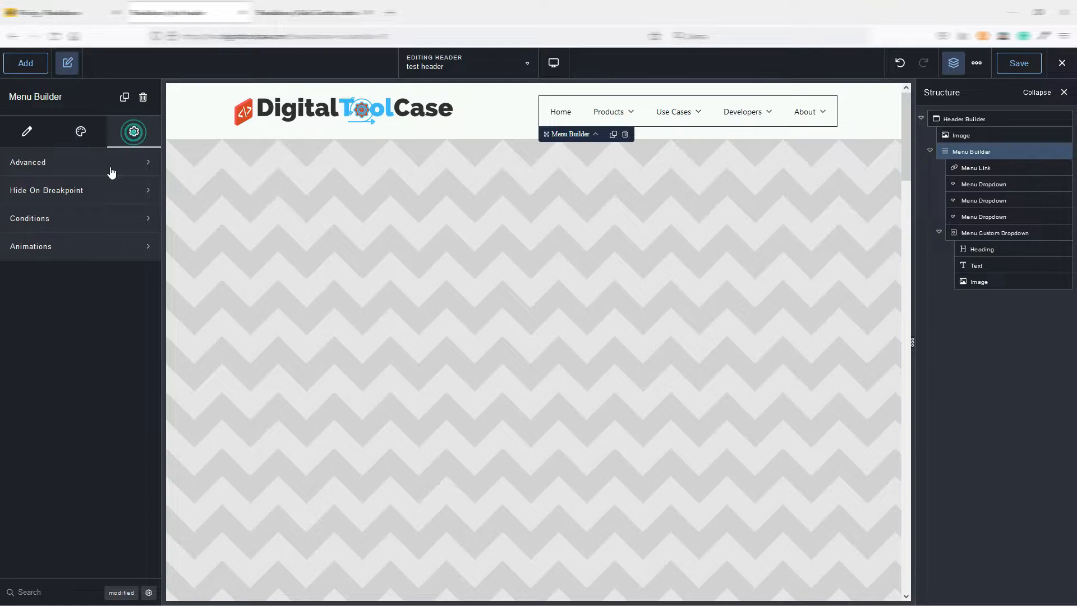
click(31, 132)
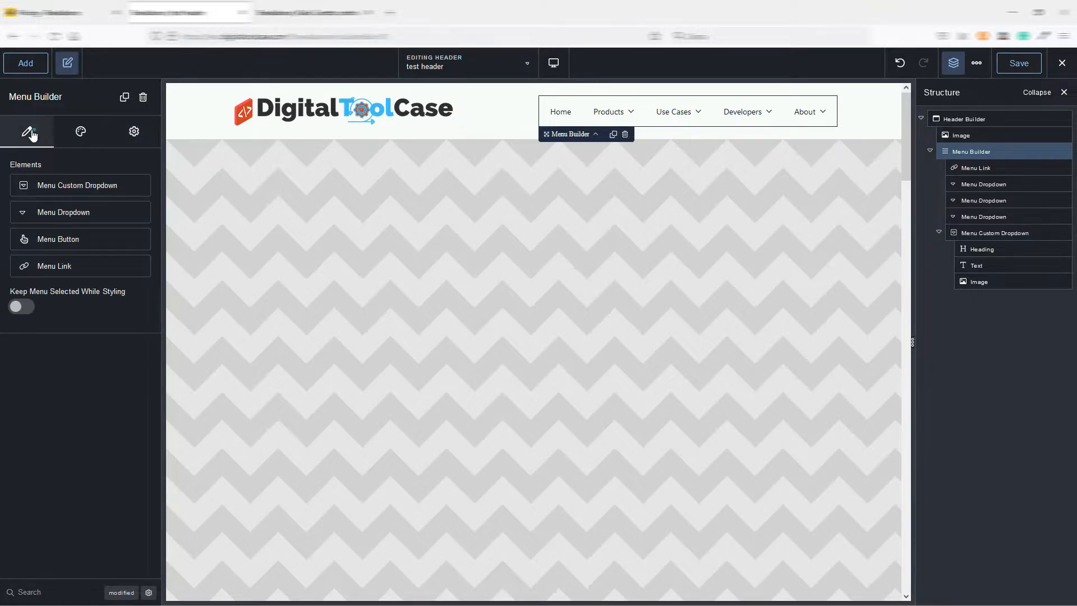
click(21, 306)
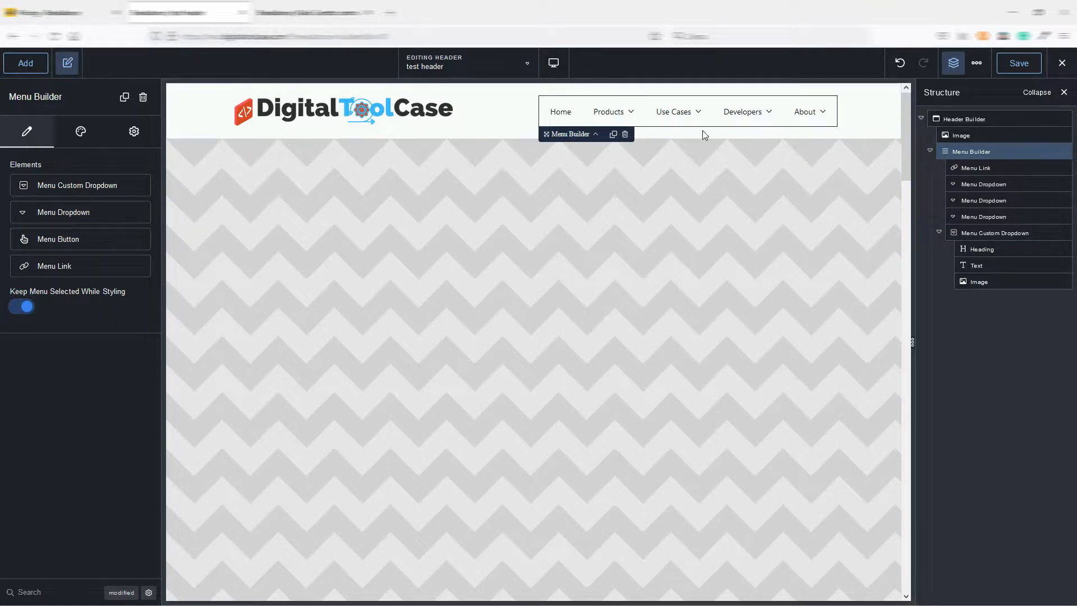
Expand the Products dropdown and examine the settings of the menu's image, Products dropdown and Home link.
click(621, 112)
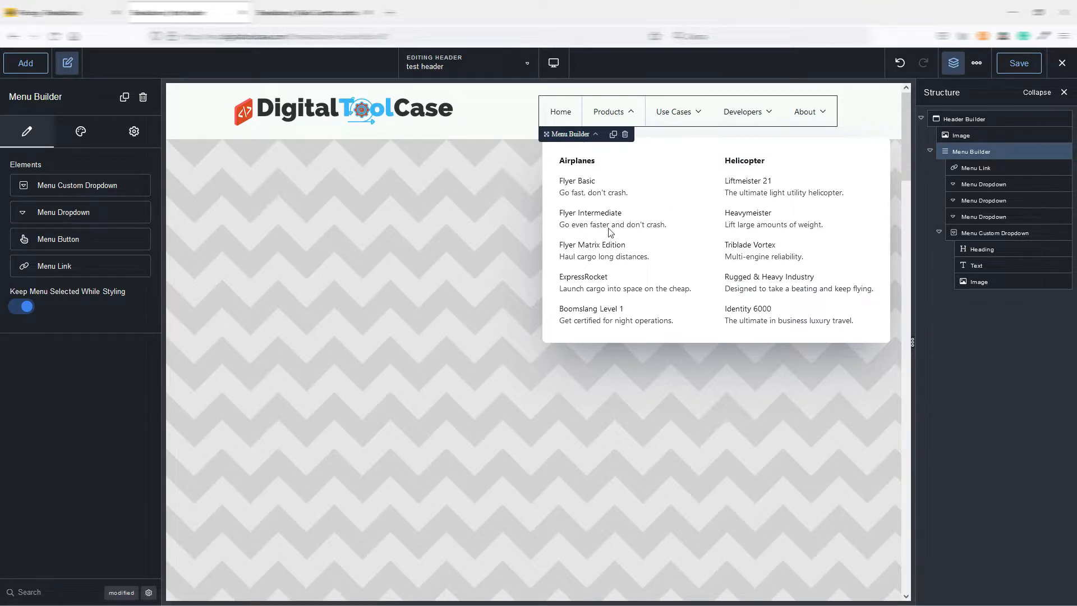
click(623, 164)
click(79, 132)
click(26, 132)
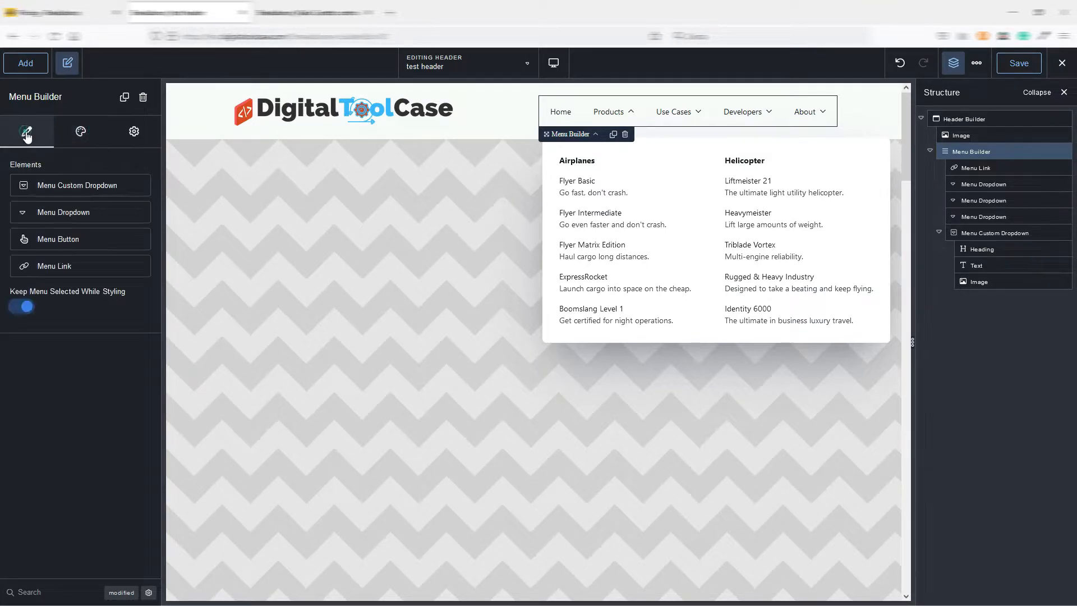
click(645, 254)
drag(976, 281, 975, 275)
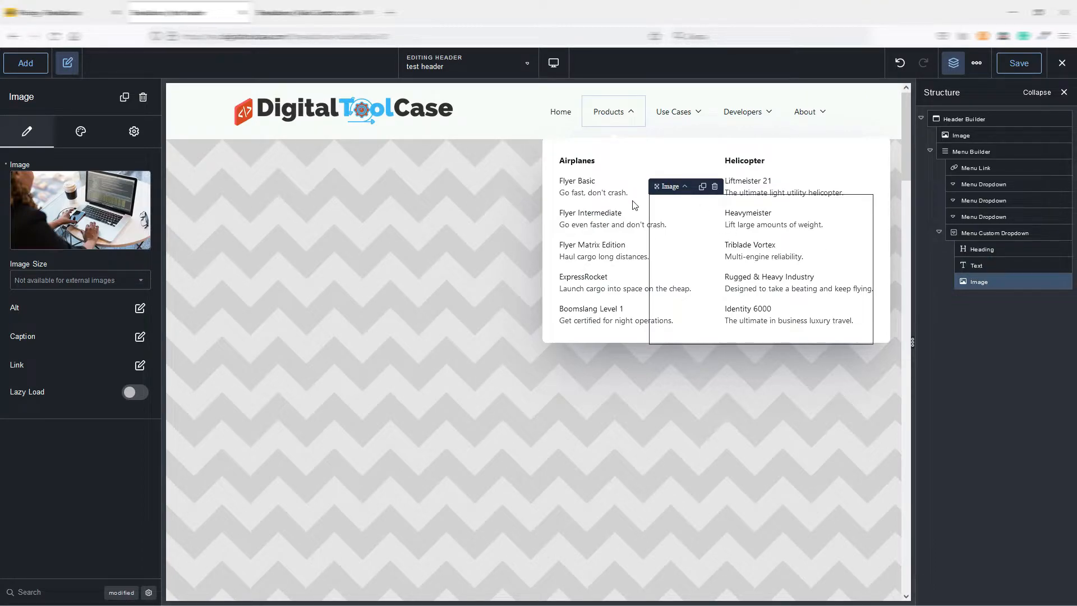
click(594, 197)
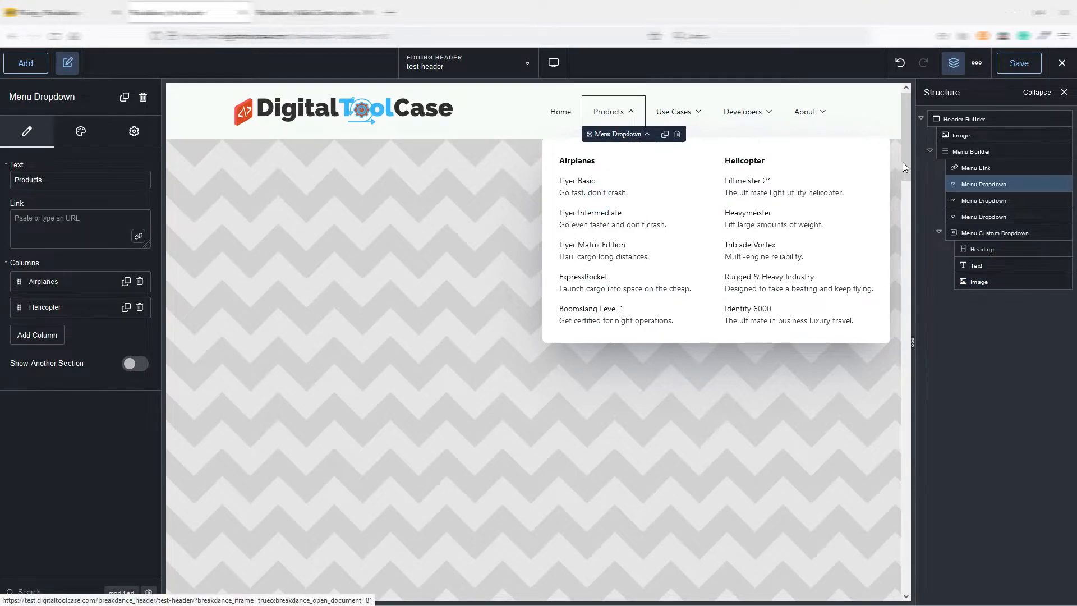
click(974, 168)
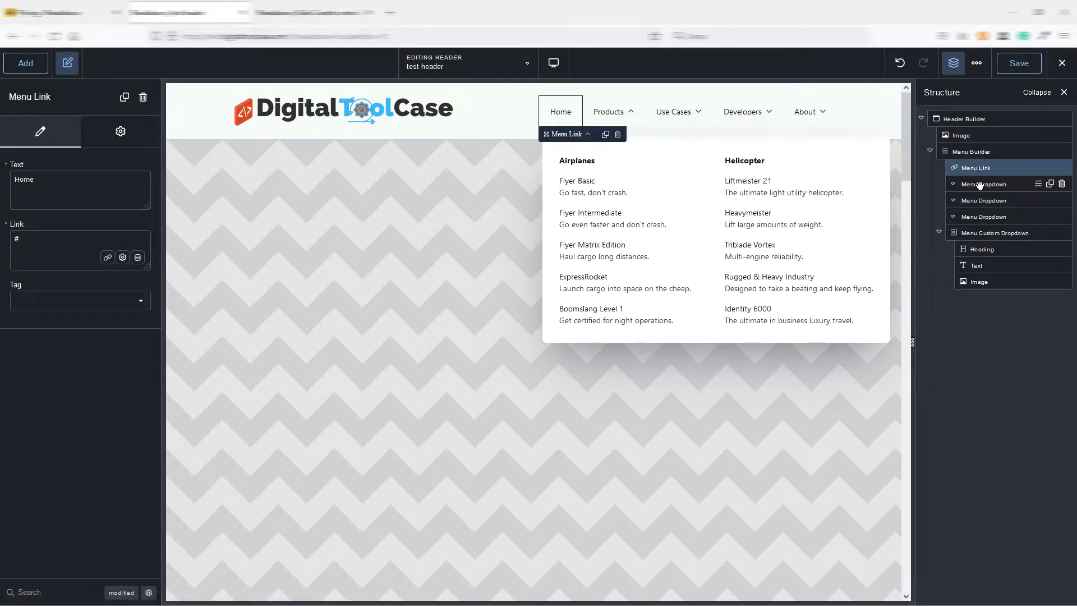
Add a third column titled "new column" to the Products menu dropdown.
click(979, 186)
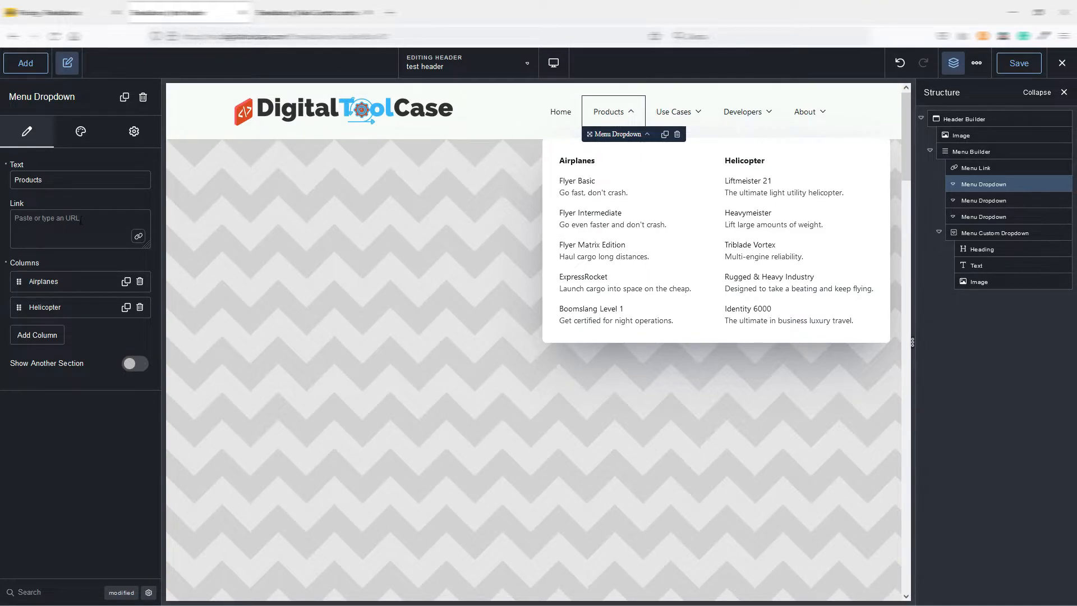
click(35, 337)
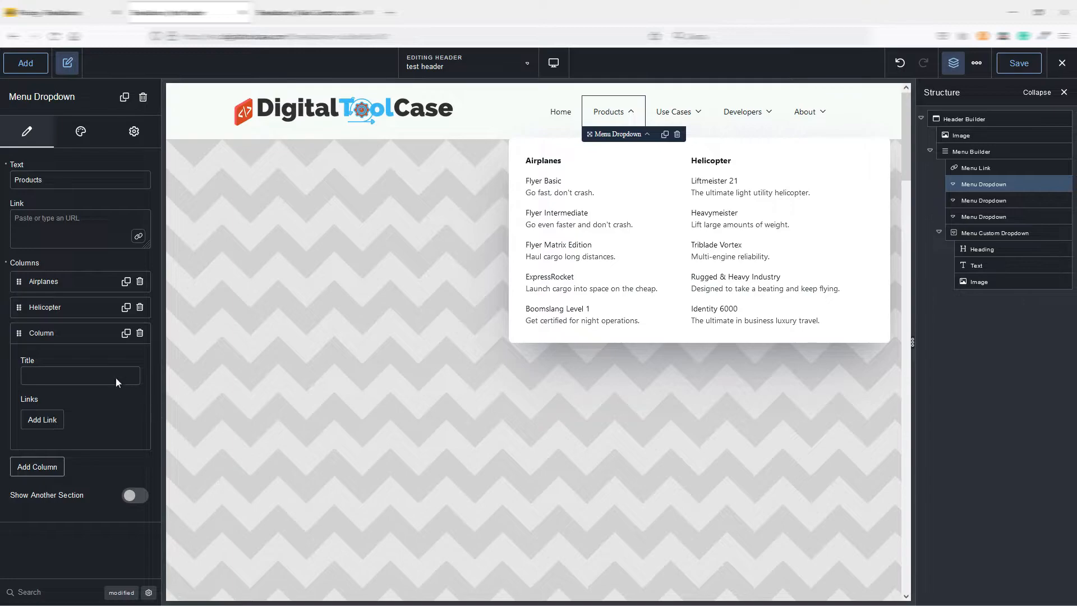
click(59, 375)
text(new column)
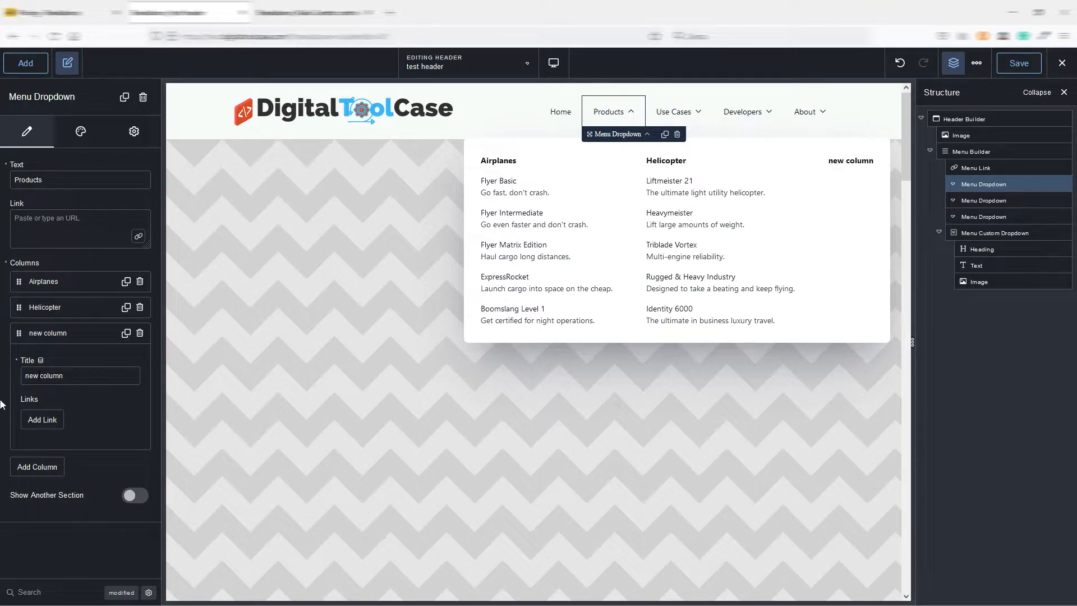
Add a link to the new column with the text "new Link" and the description "test".
click(43, 421)
click(38, 461)
text(new link)
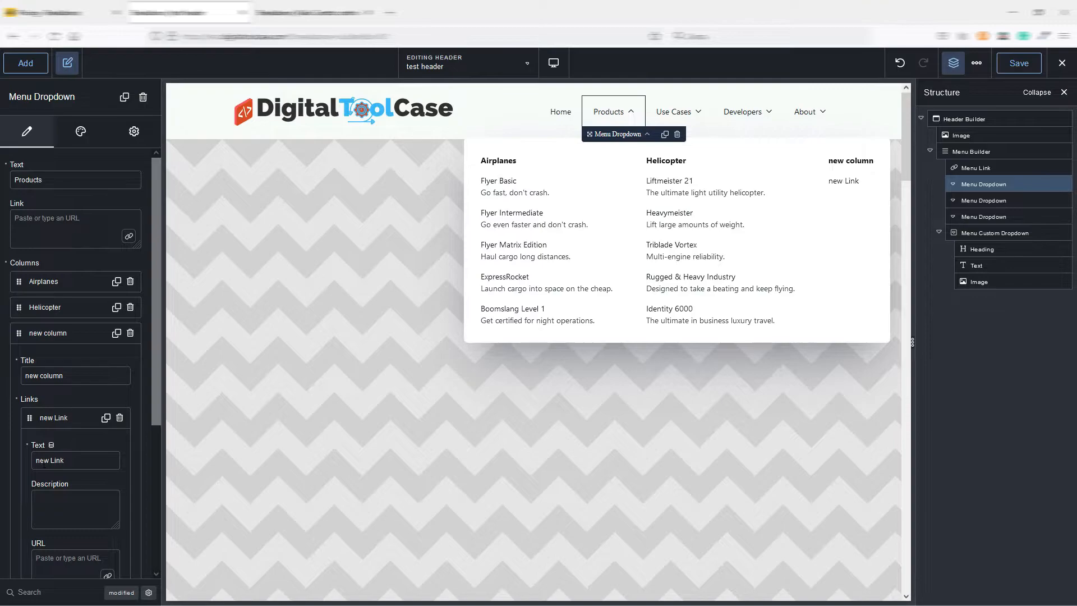
key(BackSpace)
key(BackSpace)
key(BackSpace)
click(58, 498)
text(tes)
Give the new link a graphic of type icon, using the crescent-shaped "affiliatethe..." icon from the Icon Library.
scroll(62, 460, down, 5)
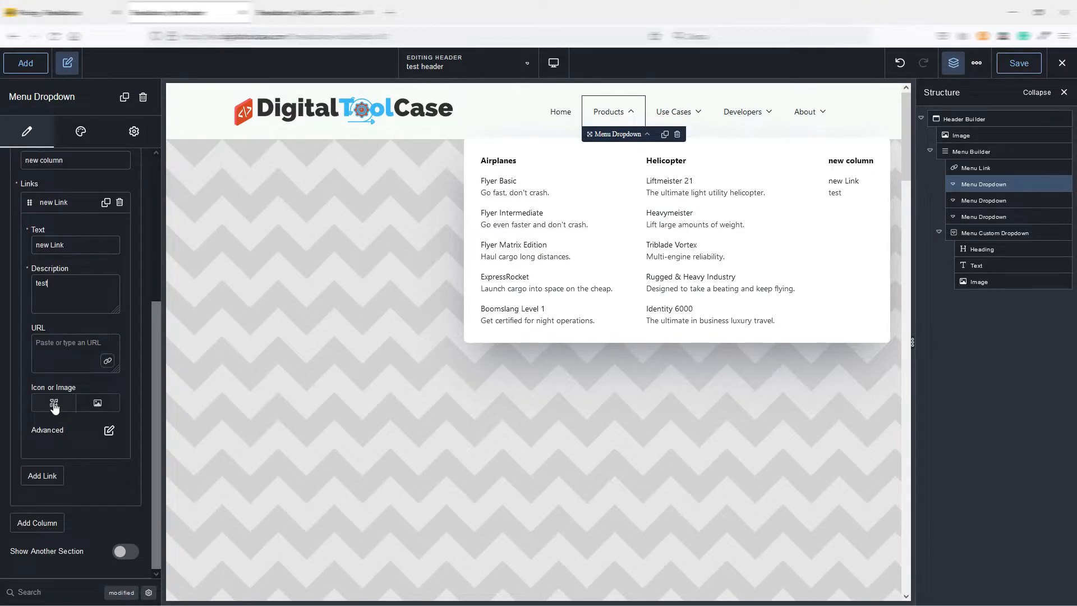
click(54, 404)
click(73, 455)
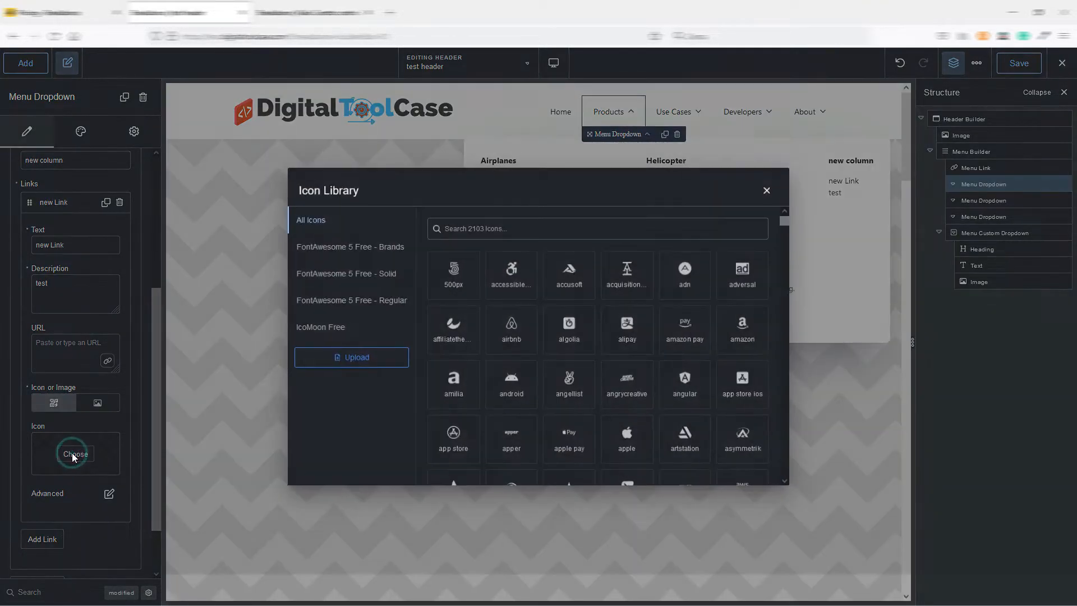
click(453, 327)
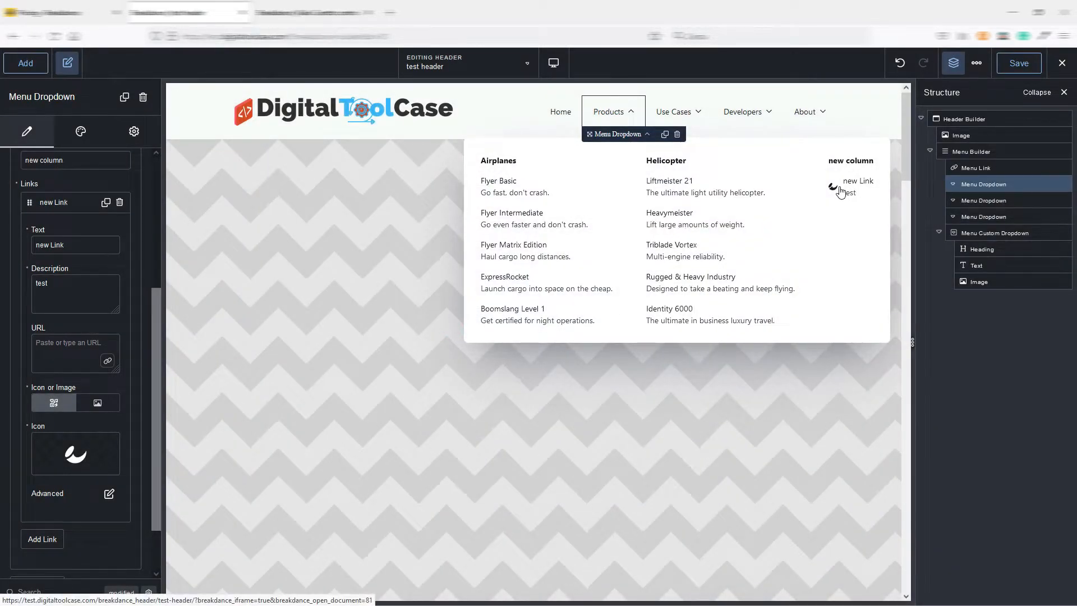
Set the new link's graphic size to 50 px in its advanced options.
click(109, 497)
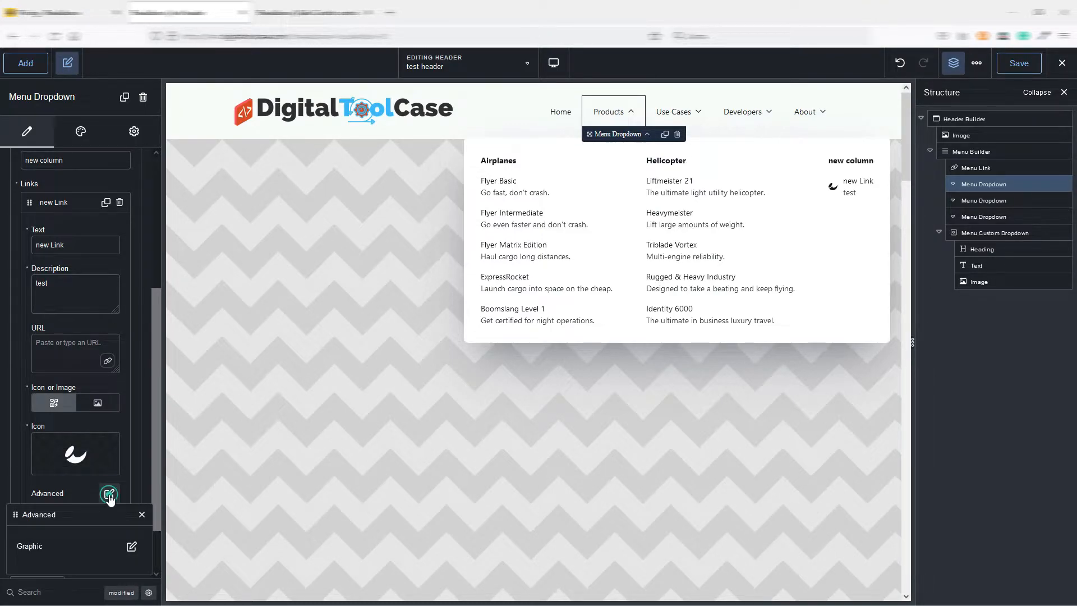
click(131, 547)
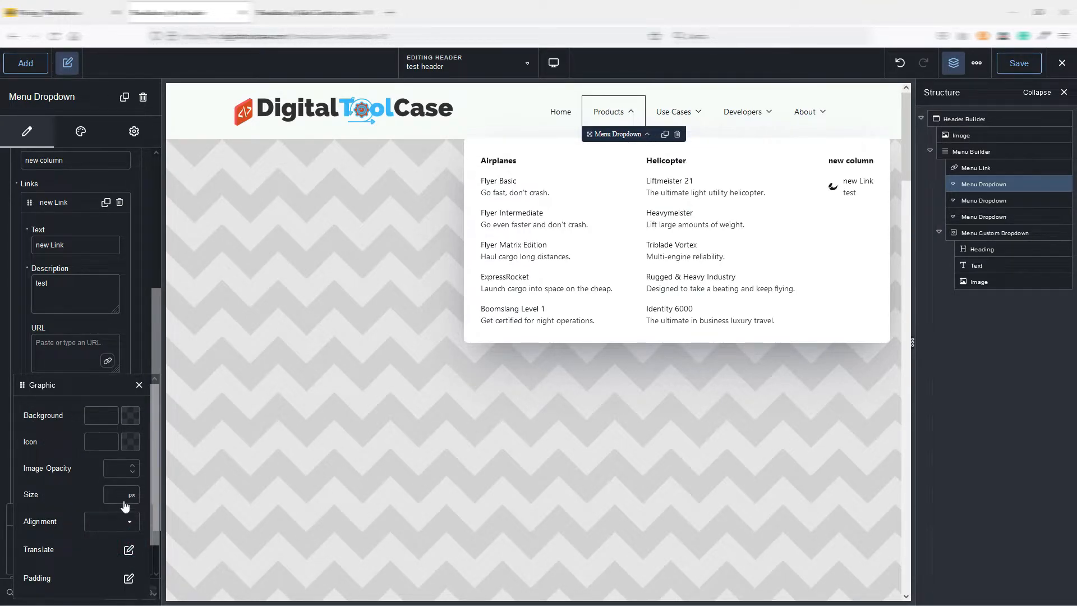
click(123, 496)
text(50)
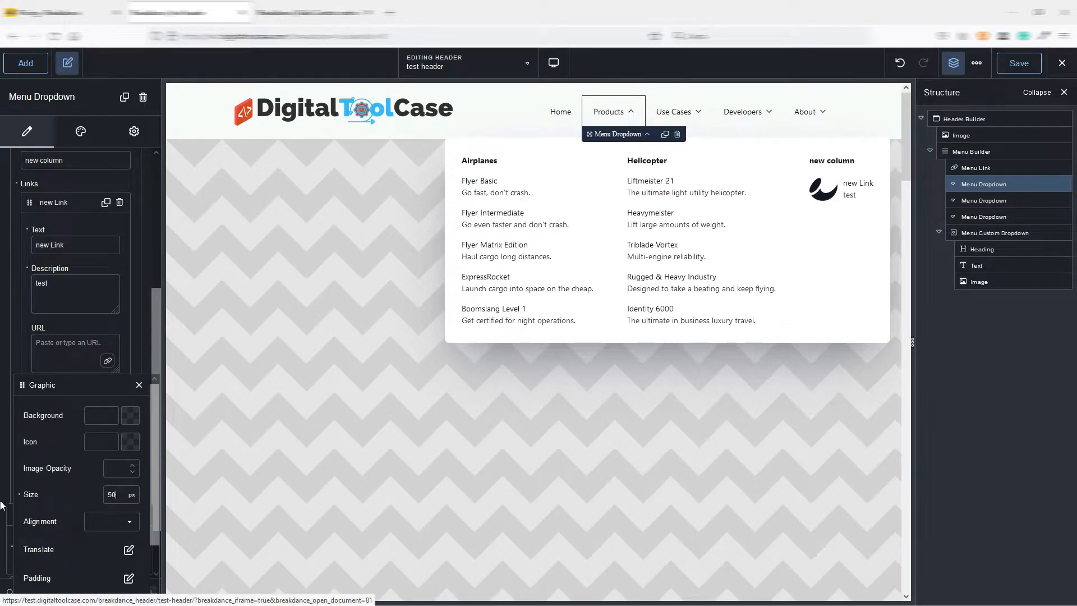
click(139, 386)
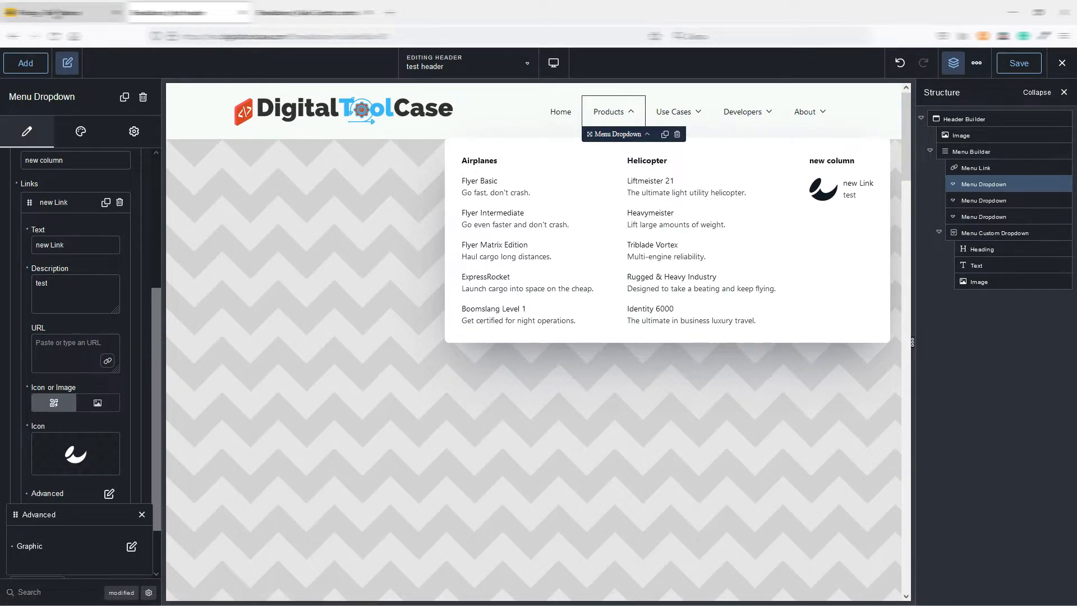
View the Features mega menu on the Breakdance website for comparison, and return to the header editor.
click(58, 12)
mouse_move(416, 110)
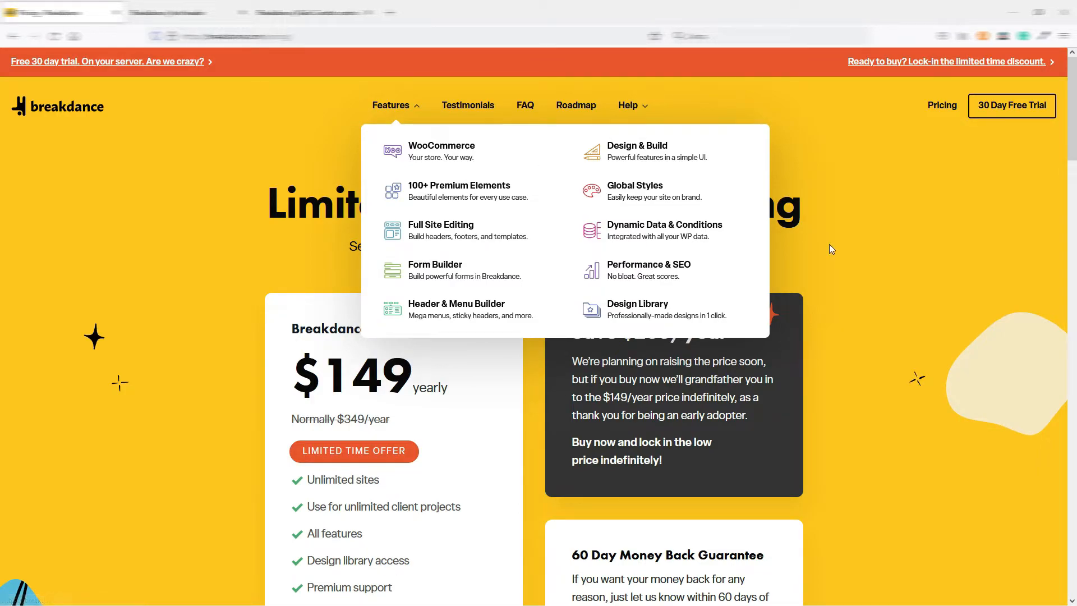
key(ctrl+Tab)
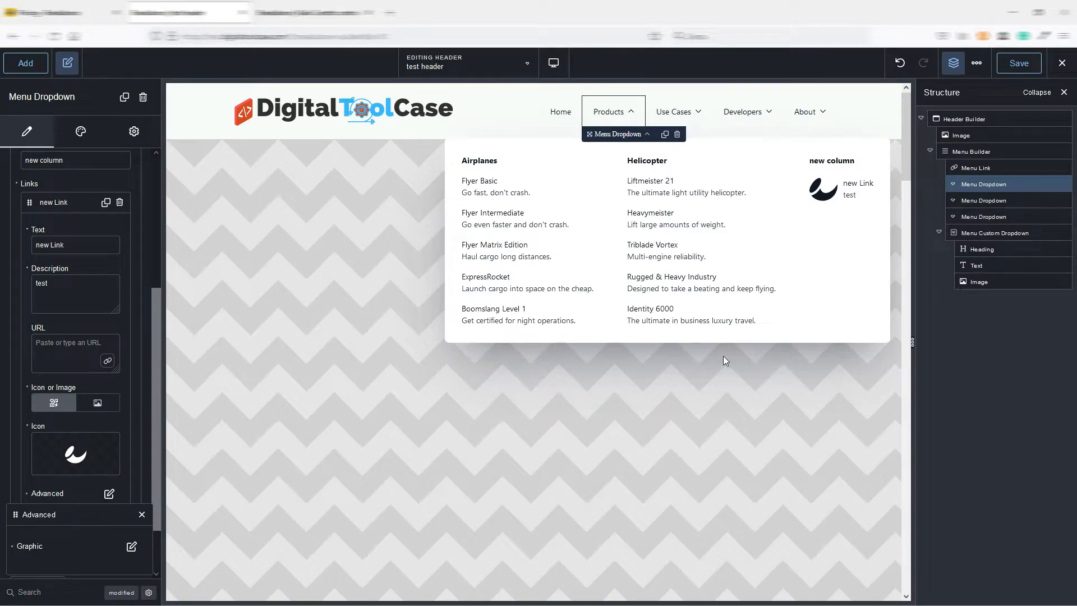
Show the About custom dropdown, add another Menu Custom Dropdown to the Menu Builder, and select the About dropdown's image.
click(815, 113)
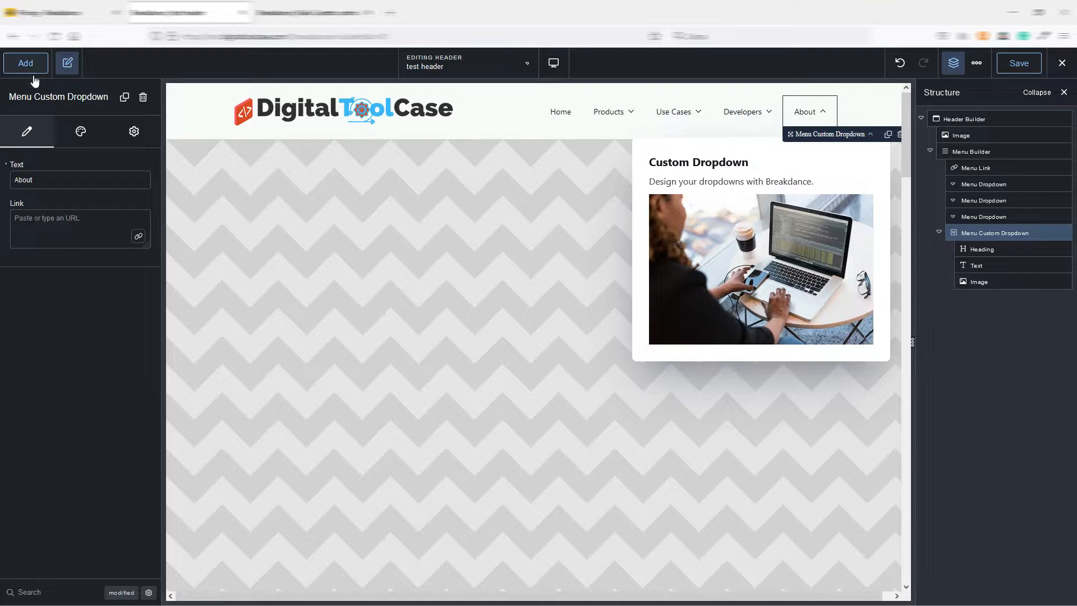
click(971, 152)
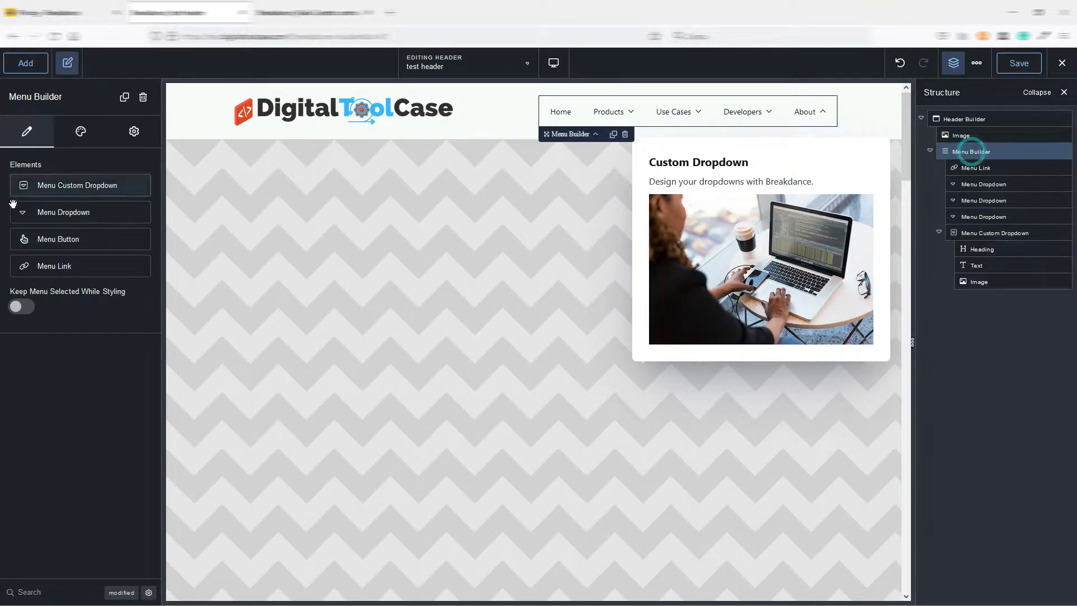
click(61, 185)
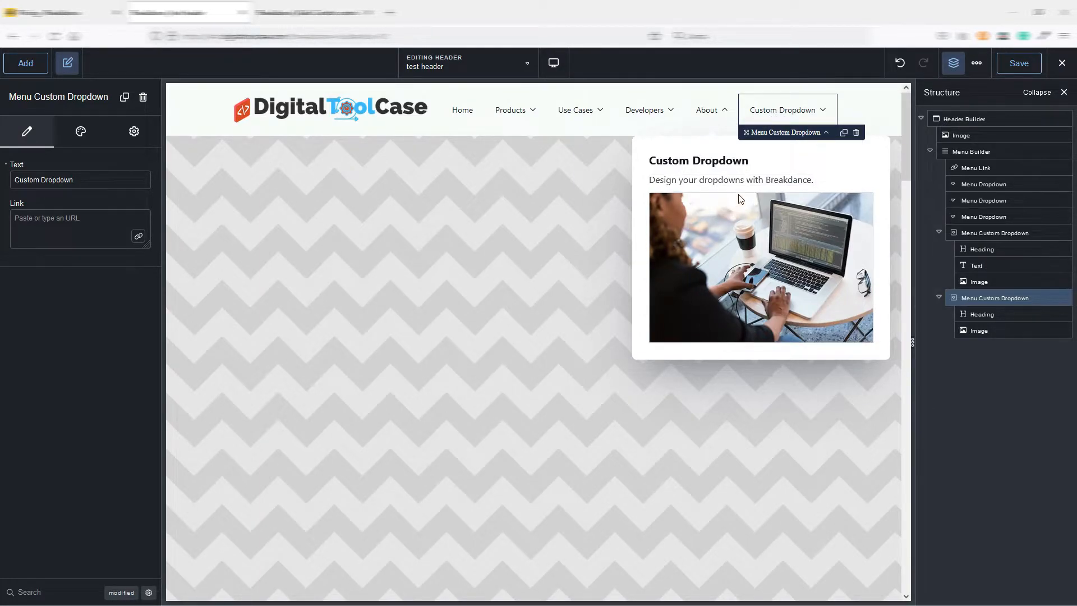
click(734, 231)
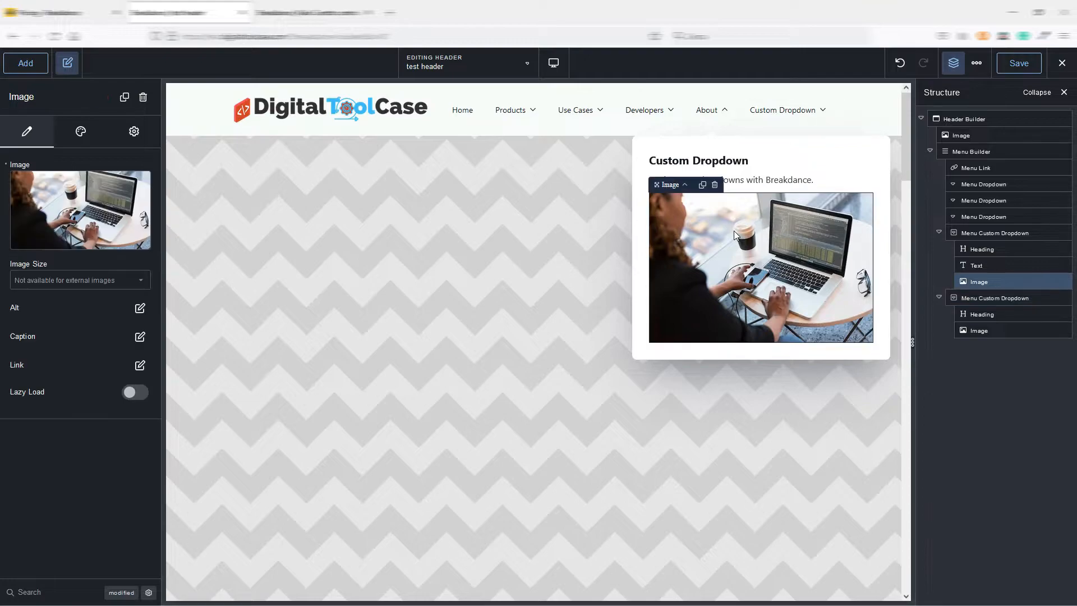
Delete the image from the About dropdown, and add a Login Form element to the Custom Dropdown menu item.
click(715, 185)
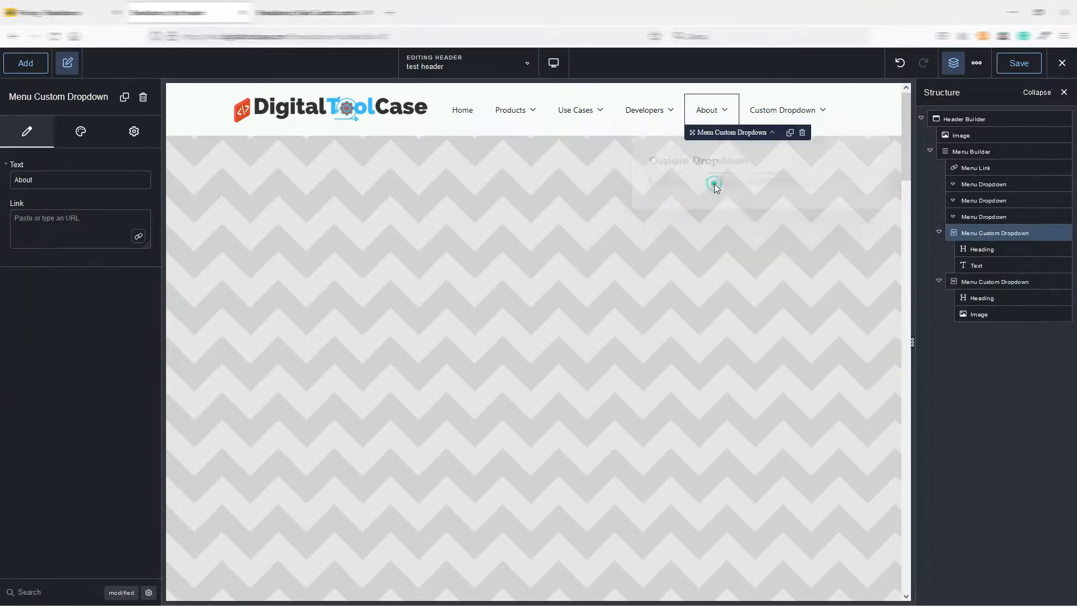
click(798, 119)
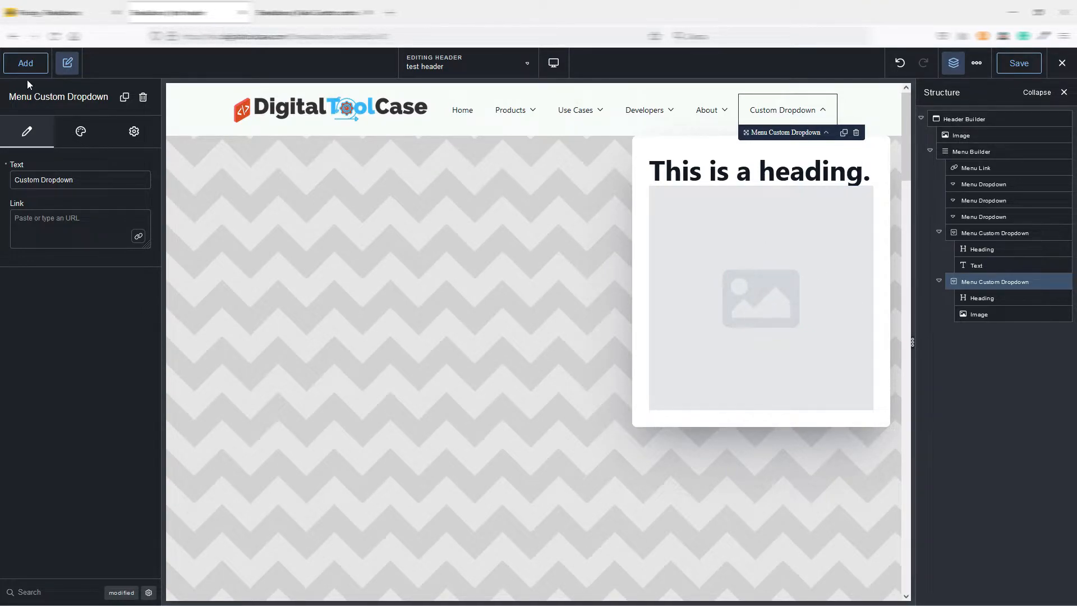
click(25, 65)
scroll(65, 315, down, 5)
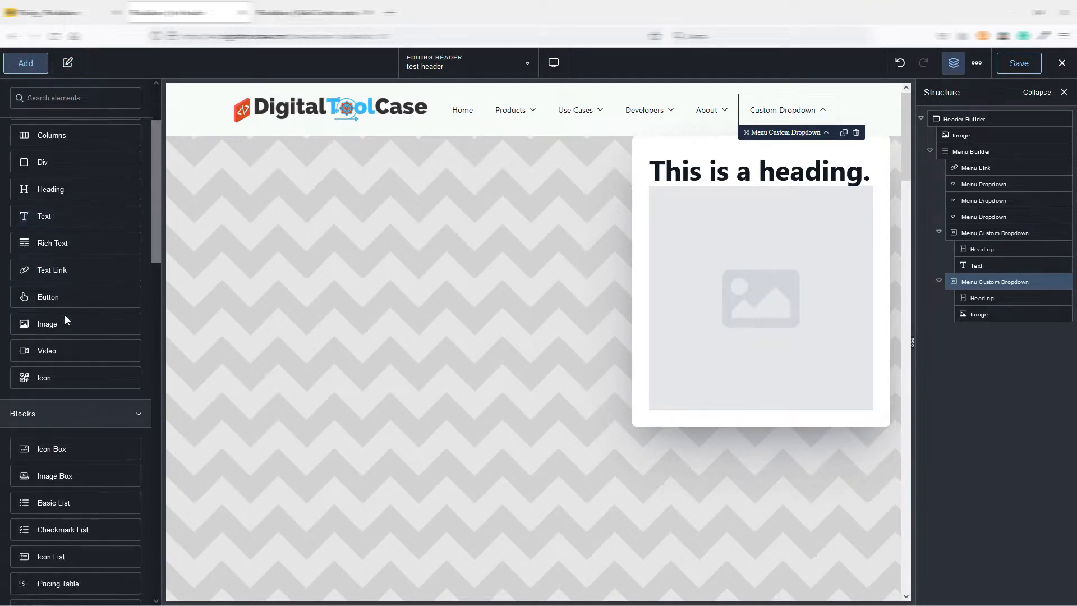
drag(156, 181, 157, 127)
click(49, 147)
text(fer)
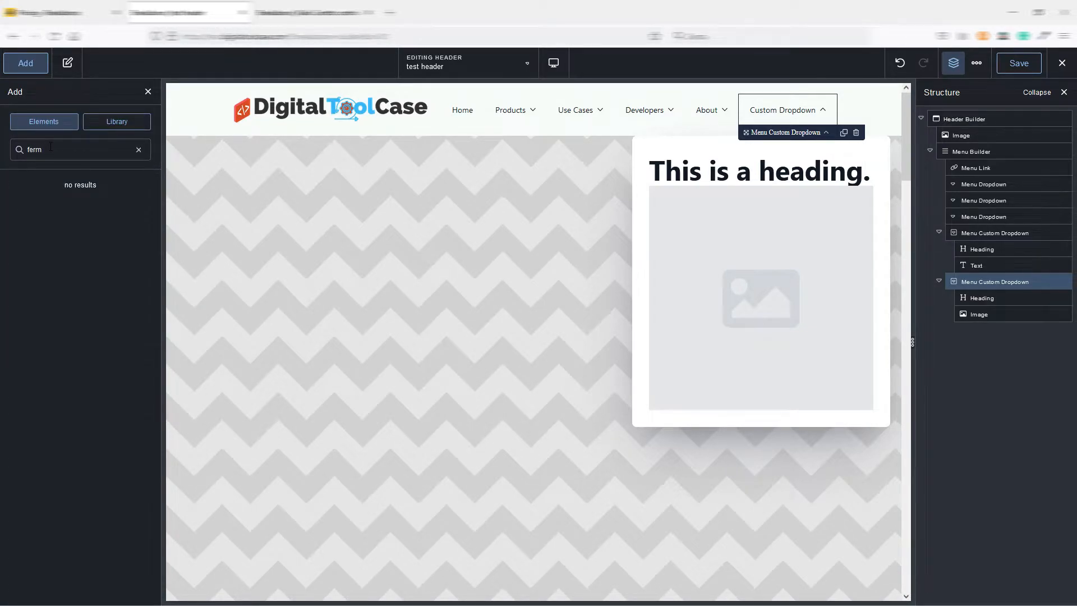
text(m)
double_click(50, 147)
text(form)
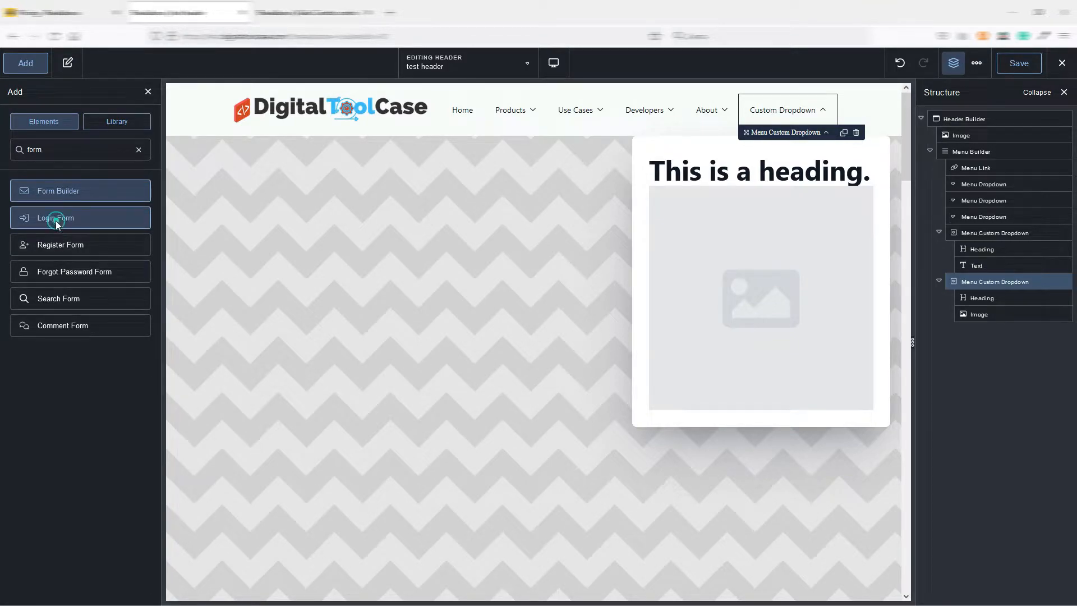
click(52, 218)
Delete the placeholder image and the heading from the Custom Dropdown, keeping only the login form.
click(785, 308)
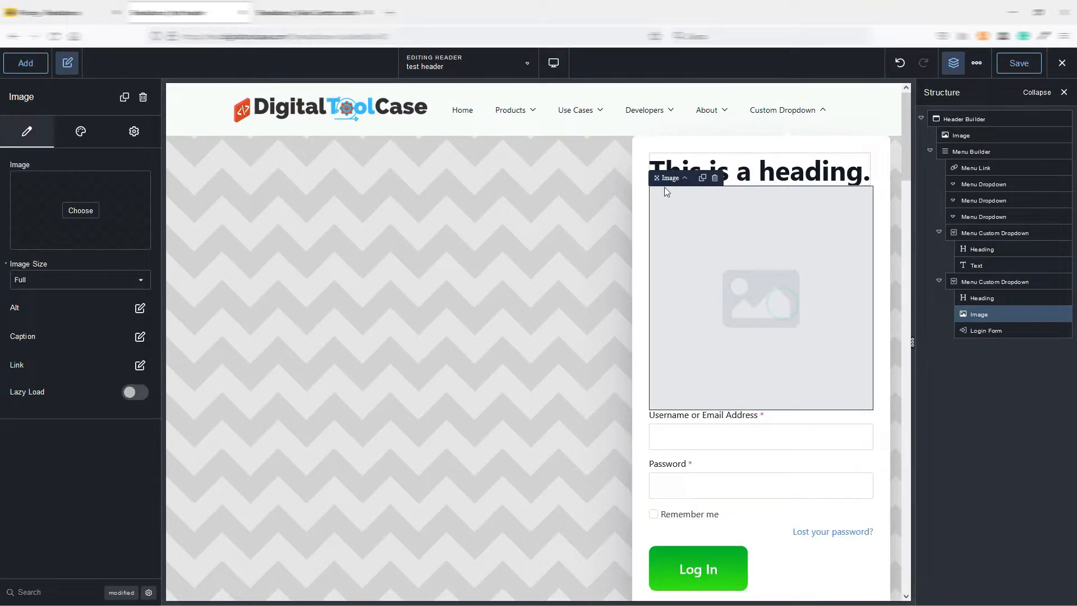
click(717, 178)
click(788, 109)
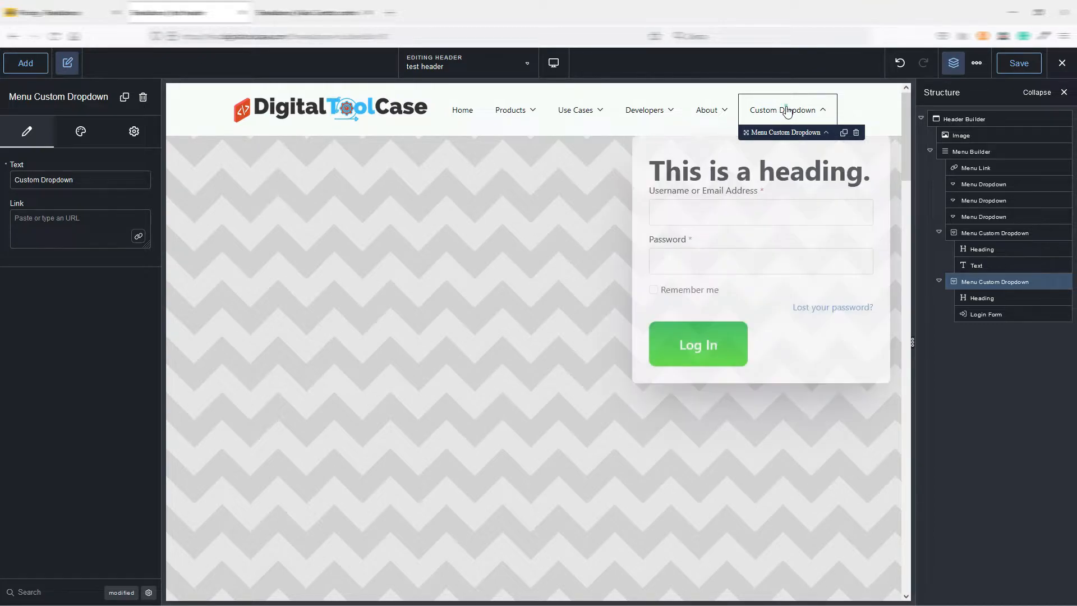
click(866, 176)
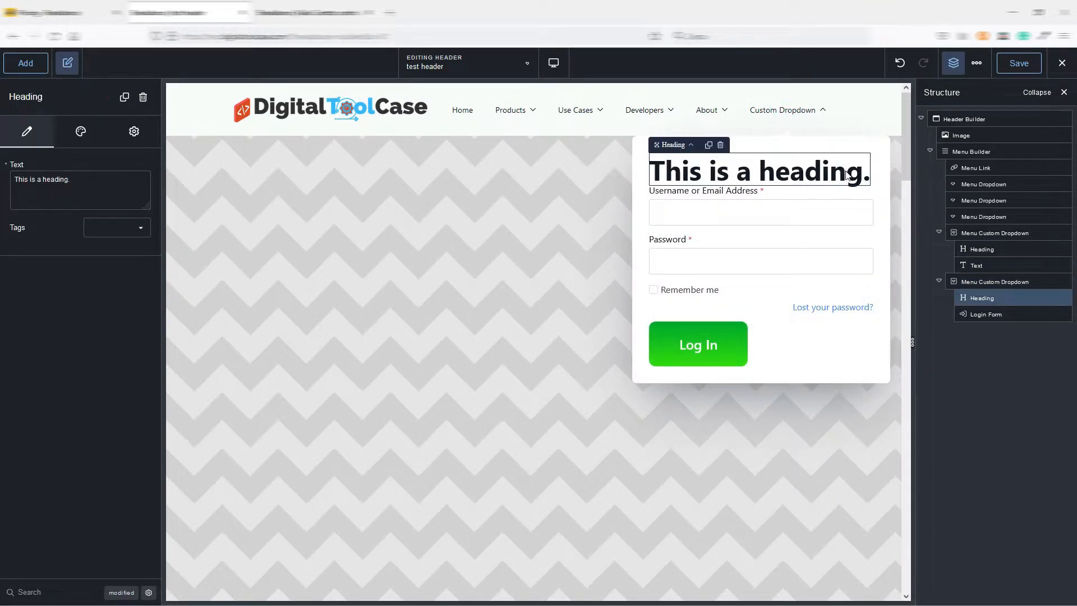
click(720, 145)
click(804, 122)
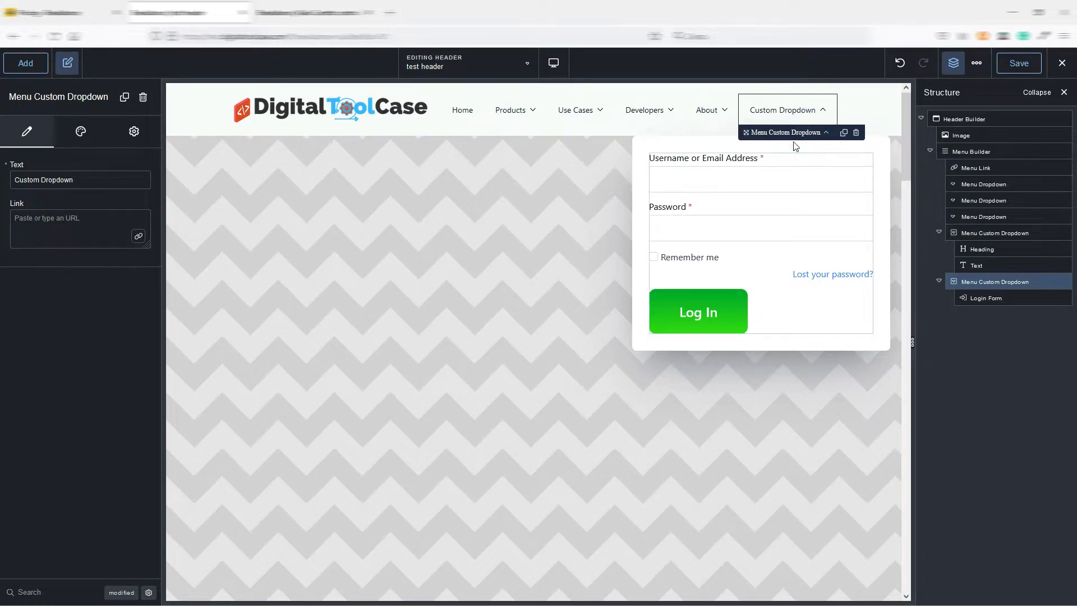
Rename the custom dropdown that holds the login form to Login, and toggle its display.
click(713, 114)
click(646, 111)
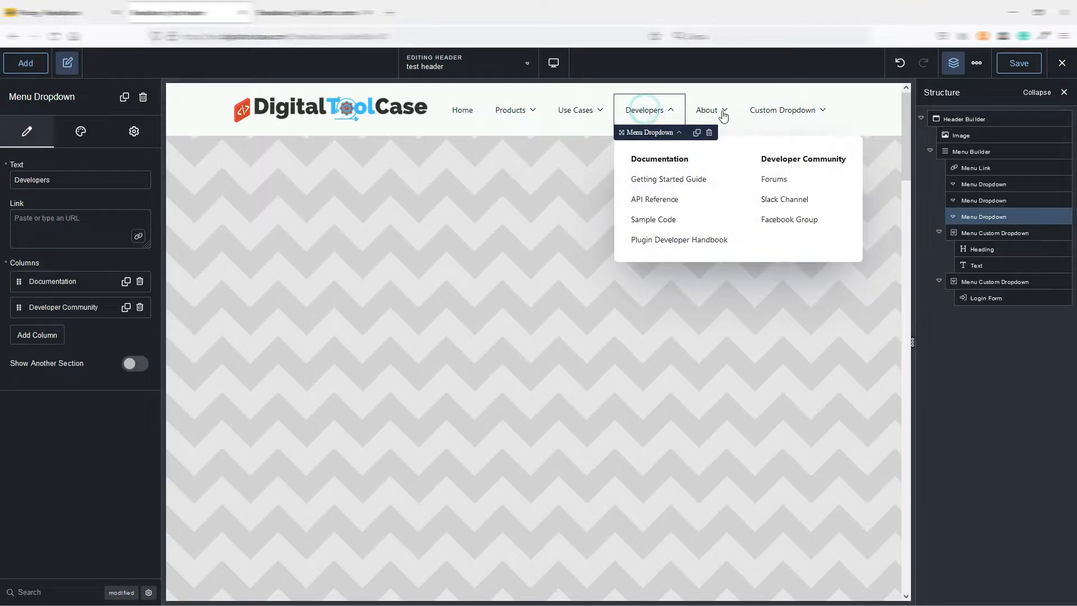
click(793, 110)
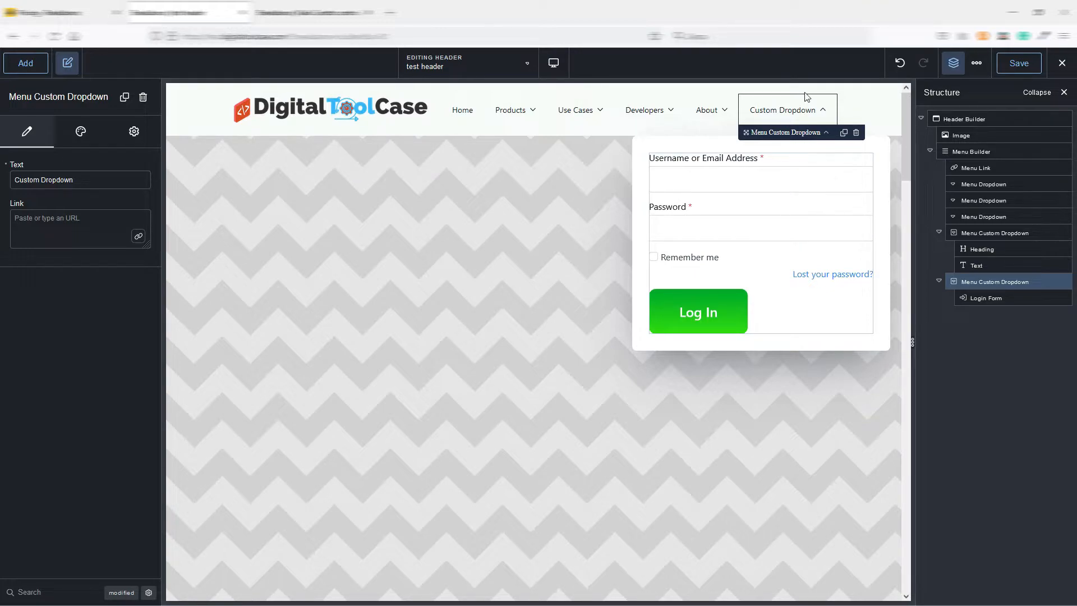
triple_click(81, 180)
text(Login)
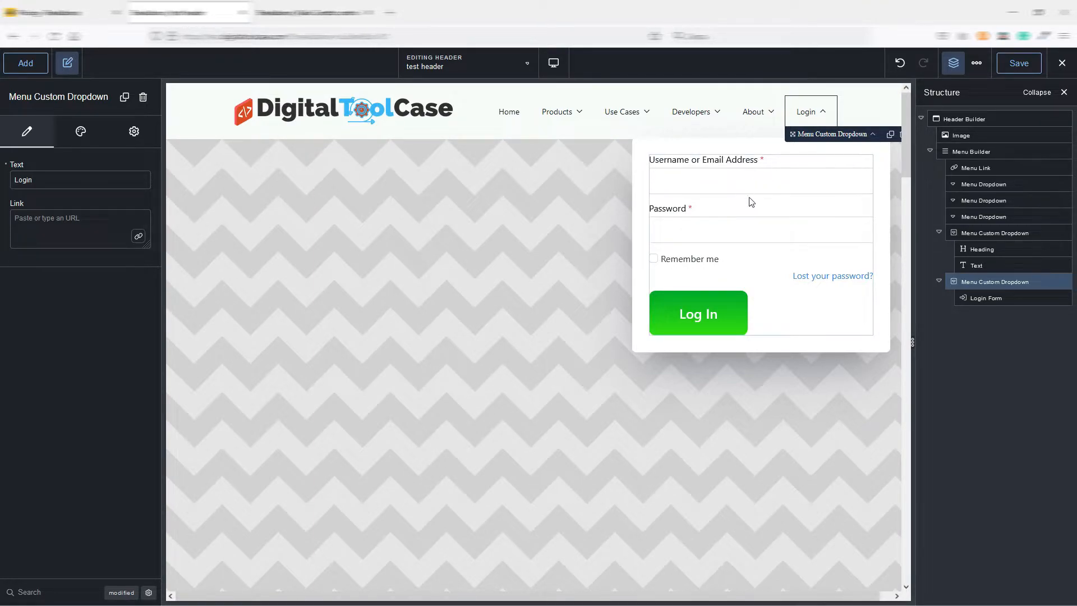
click(823, 114)
click(823, 114)
Add and apply a condition showing the Login dropdown only if User Logged In Status is logged out.
click(134, 132)
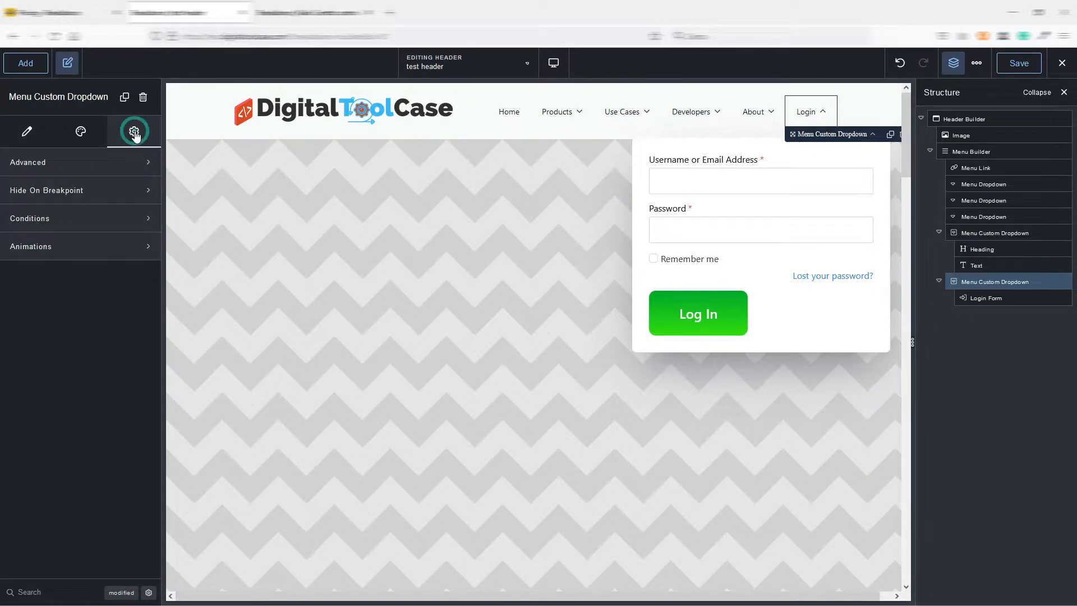
click(59, 221)
click(41, 270)
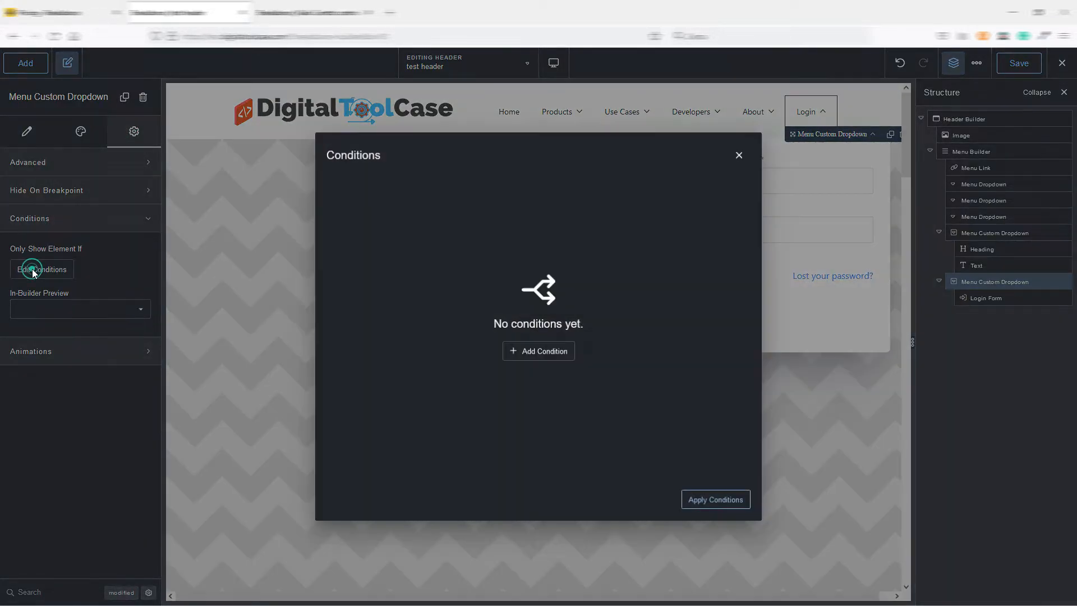
click(530, 359)
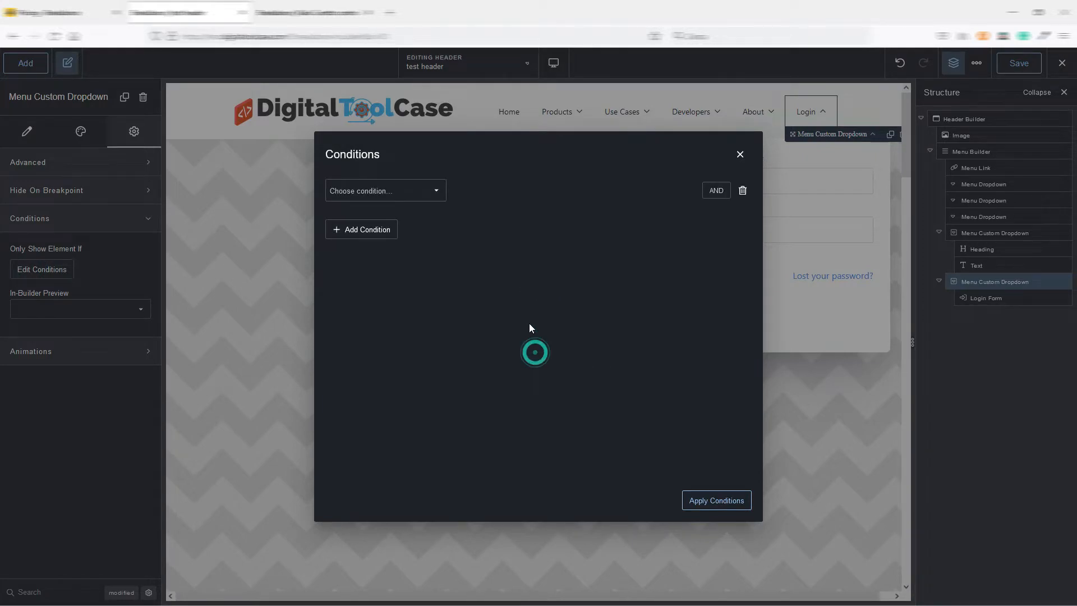
click(392, 192)
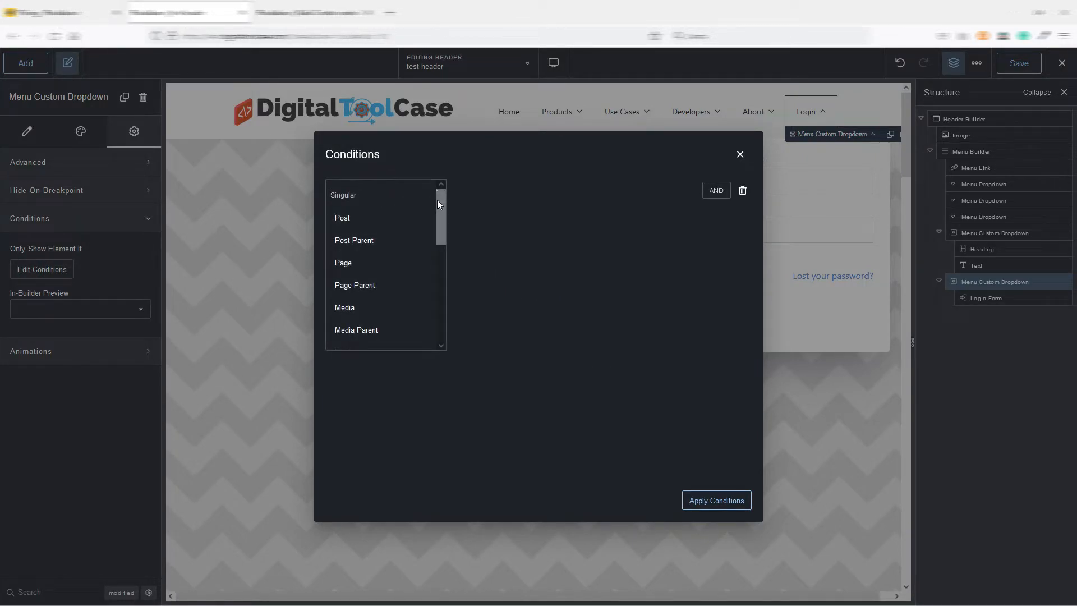
drag(445, 209, 409, 264)
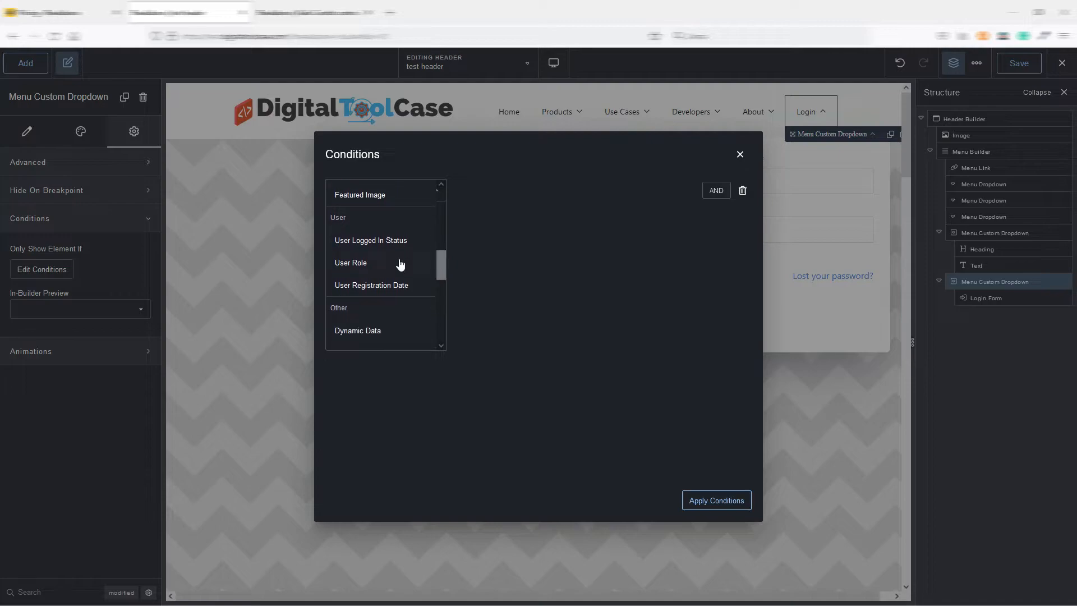
click(392, 244)
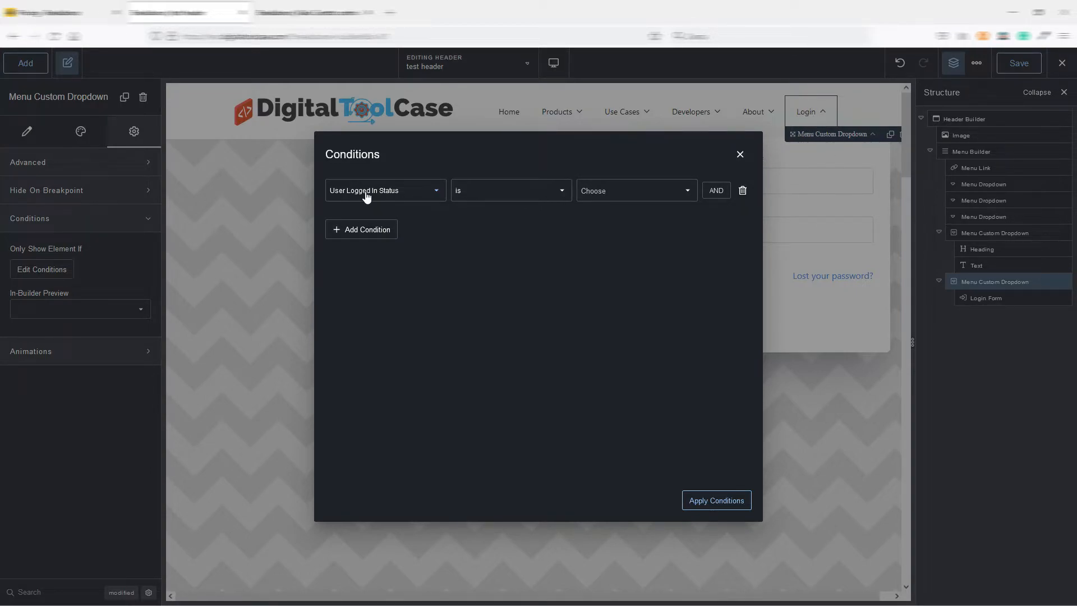
click(646, 189)
click(618, 240)
click(718, 499)
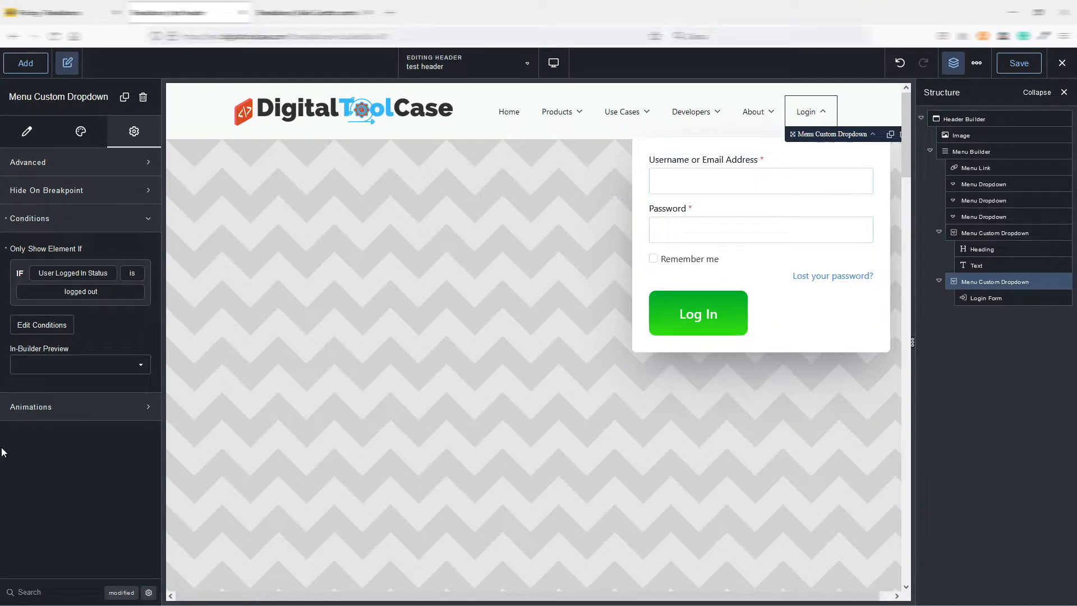
Try the Always Hide in-builder preview on the Login dropdown, clear that setting, and toggle the dropdown.
click(69, 369)
click(69, 391)
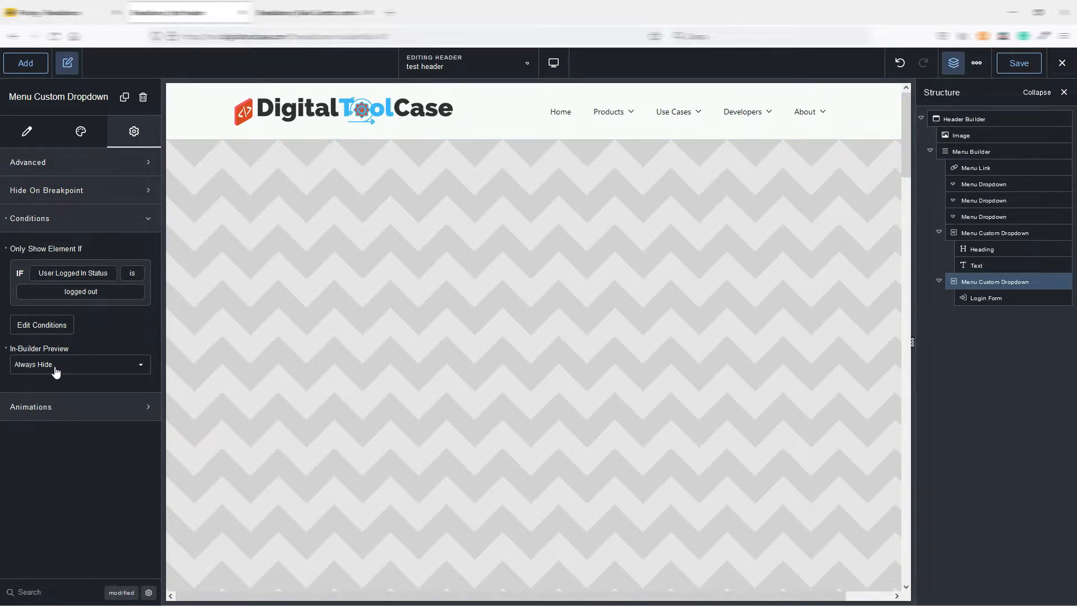
click(6, 349)
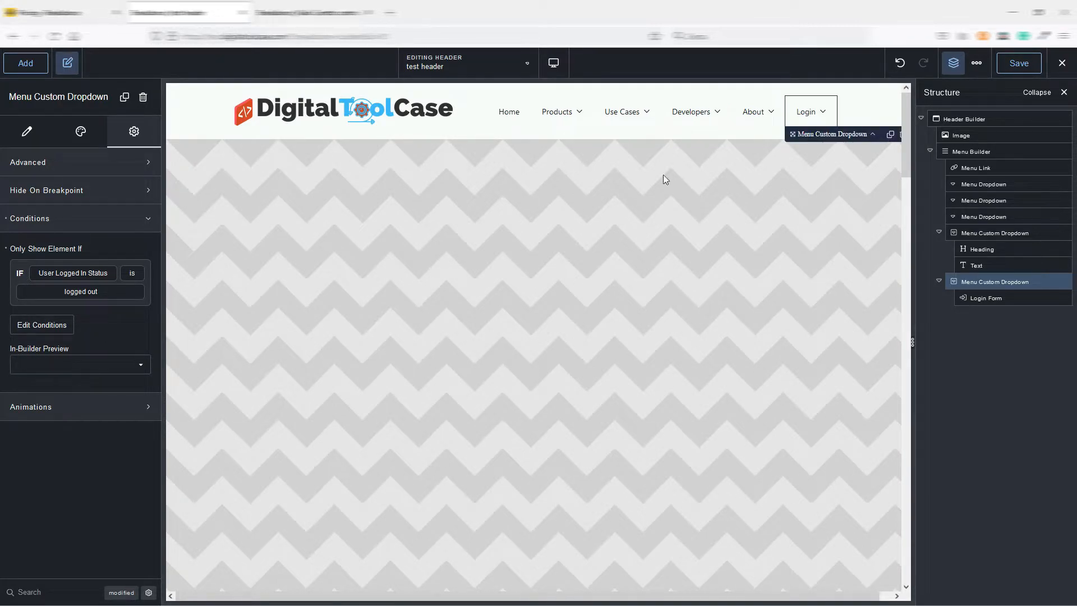
click(813, 112)
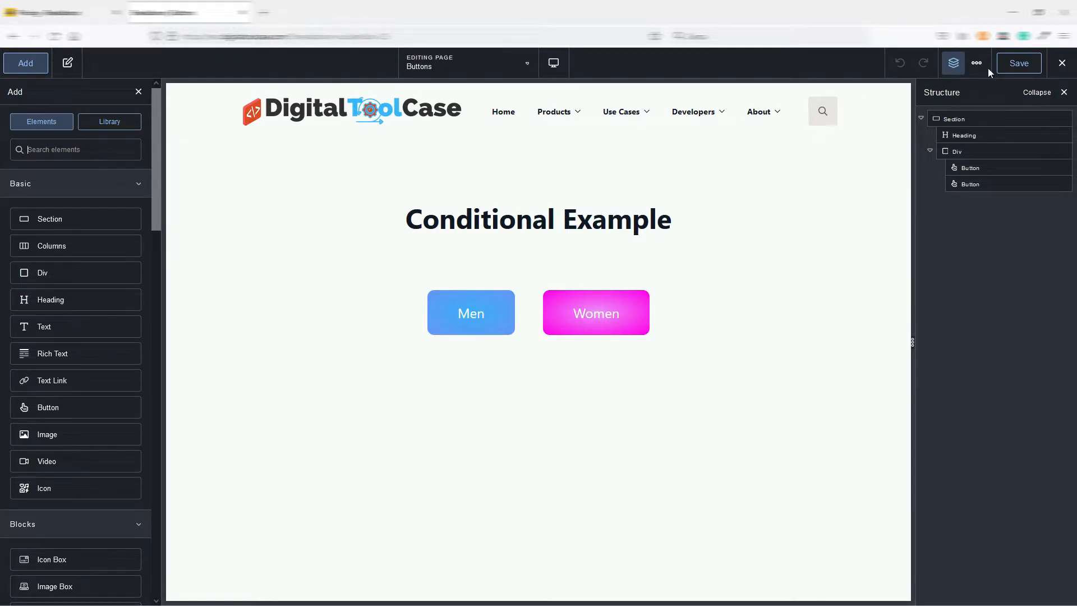
Open the front end of the Buttons page in a new tab and switch to it.
mouse_move(1062, 63)
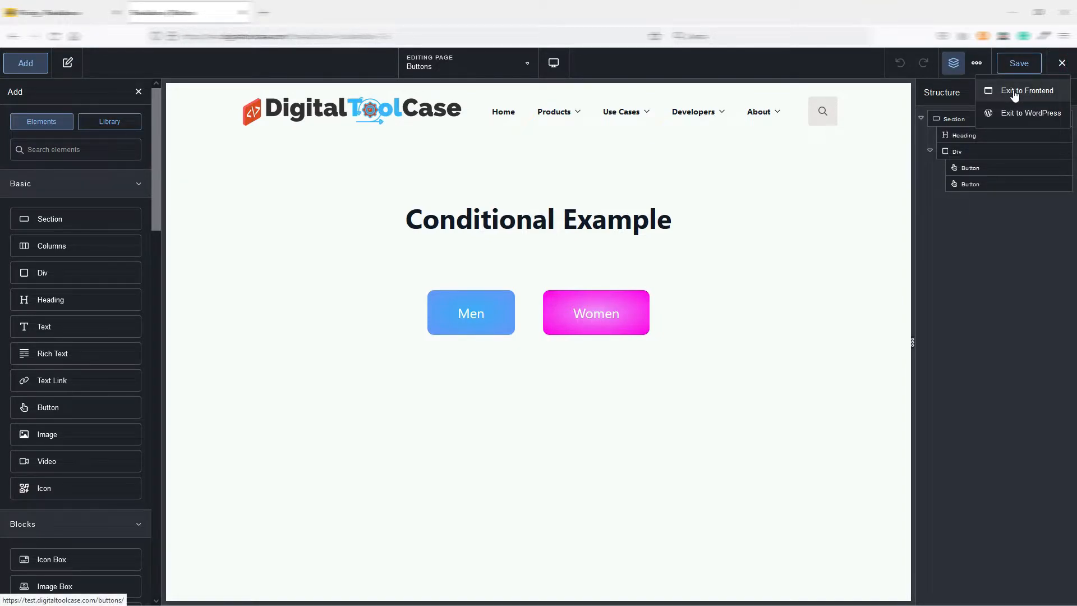
right_click(1016, 96)
click(1018, 102)
click(314, 12)
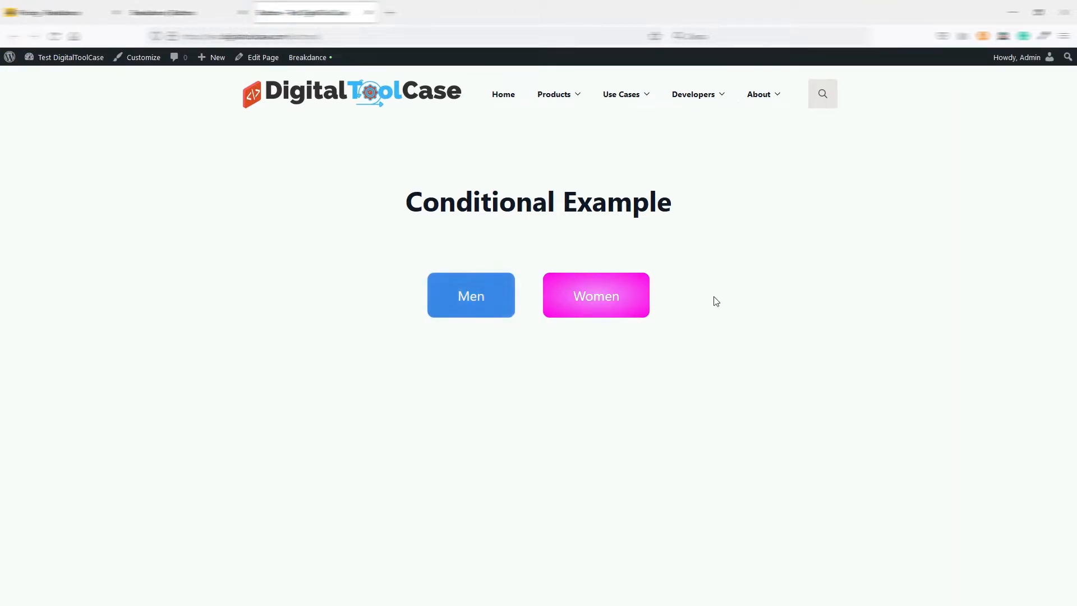
Compare the landing page headings reached from the Men and Women buttons, and return to the Men version.
click(471, 302)
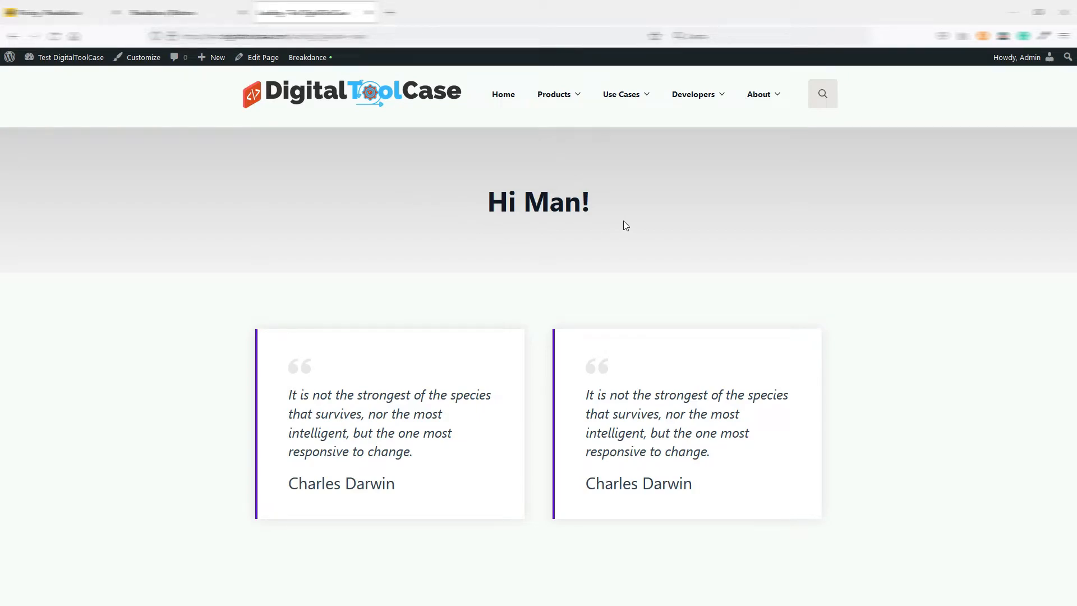
click(14, 36)
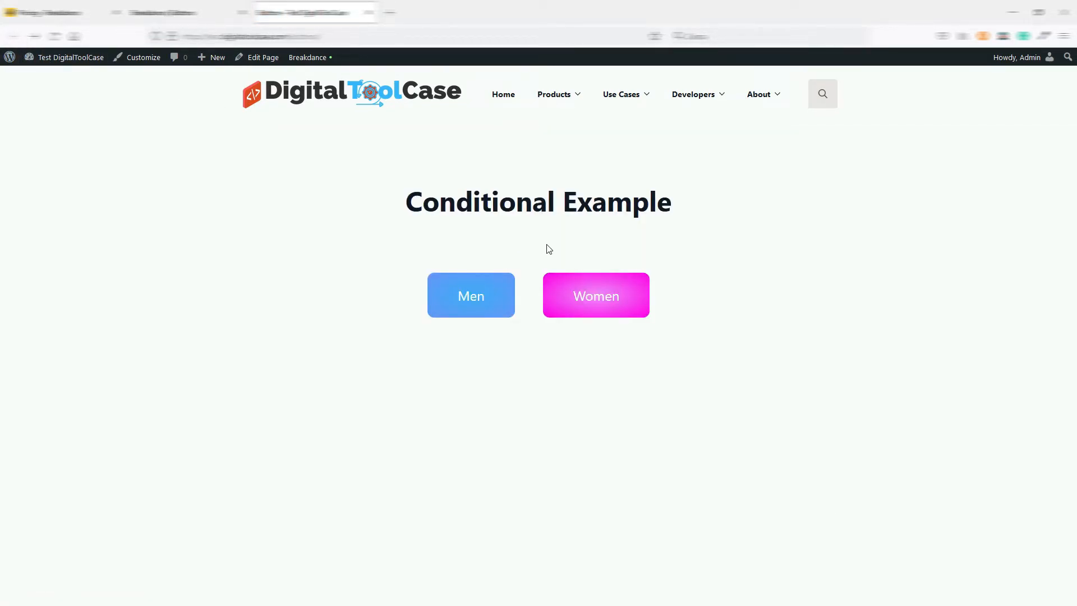
click(599, 314)
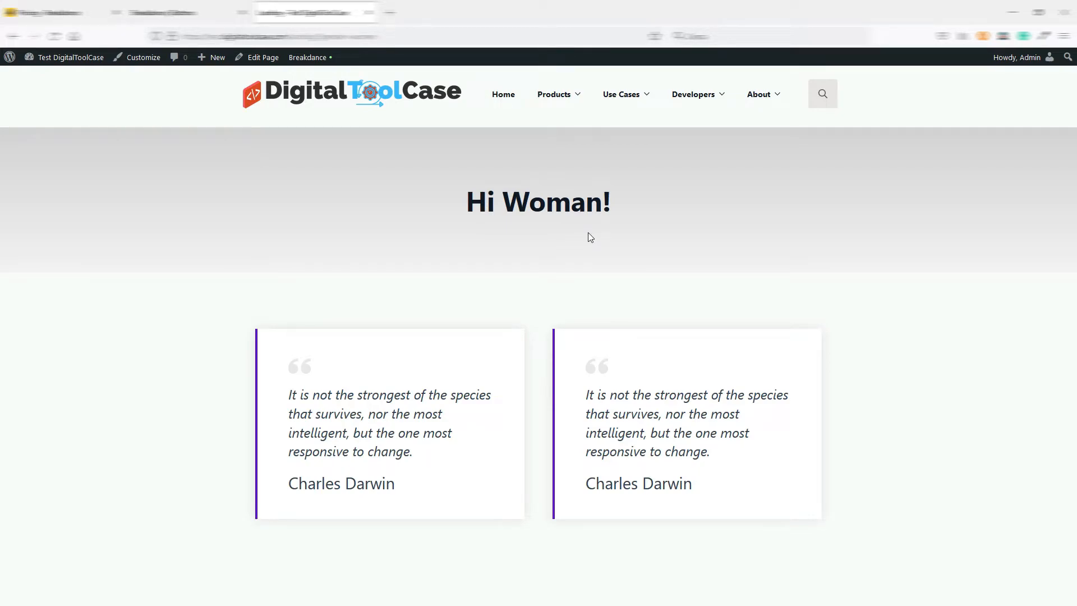
key(alt+Left)
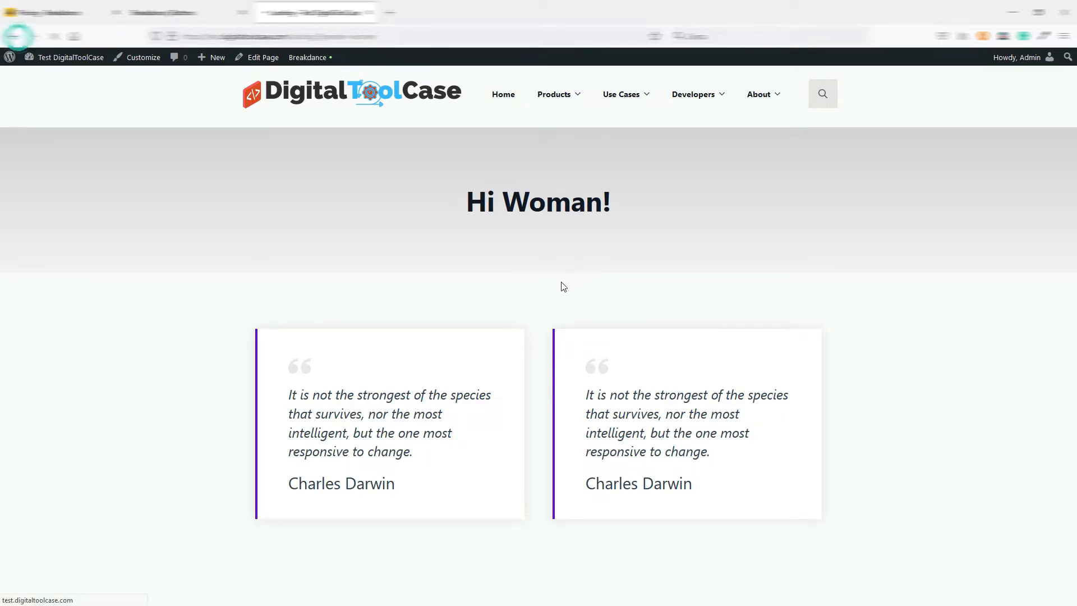
click(484, 301)
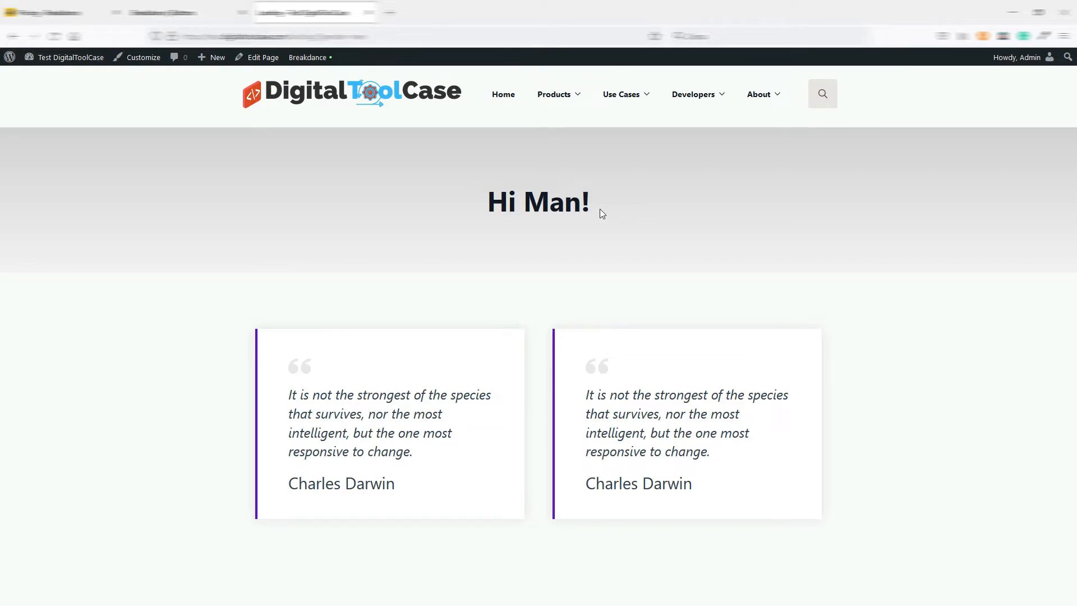
In the Buttons page editor, inspect the gender parameter in the links of the Men and Women buttons.
click(206, 20)
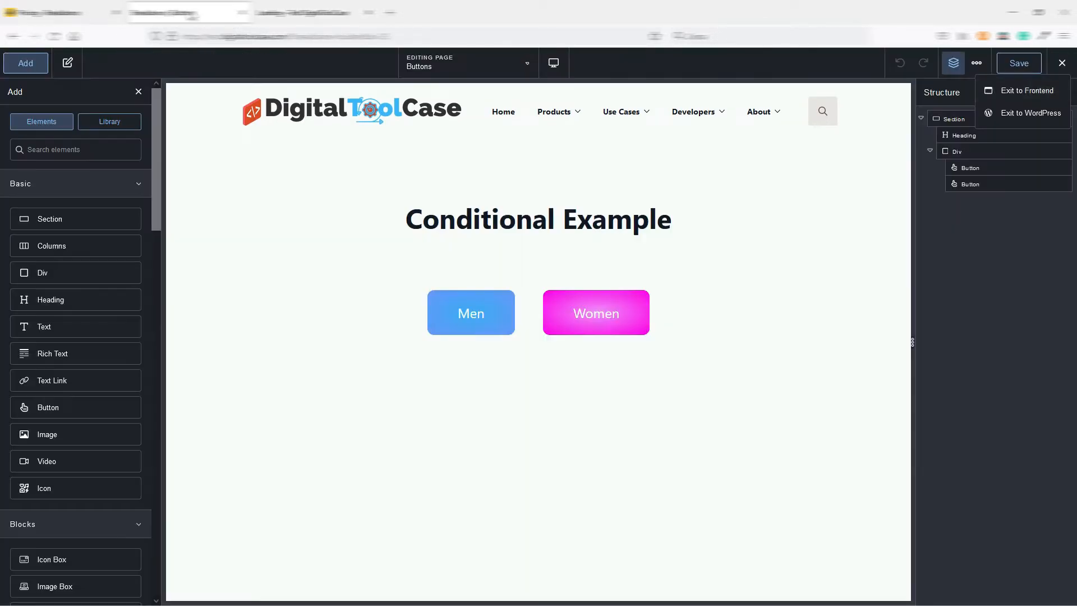
click(486, 330)
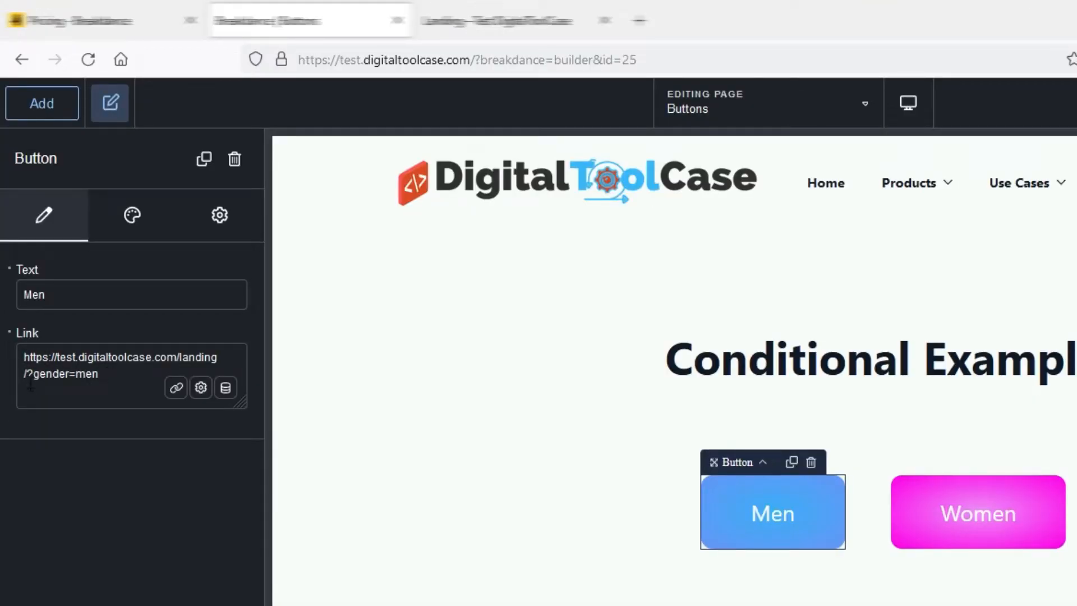
drag(34, 374, 100, 377)
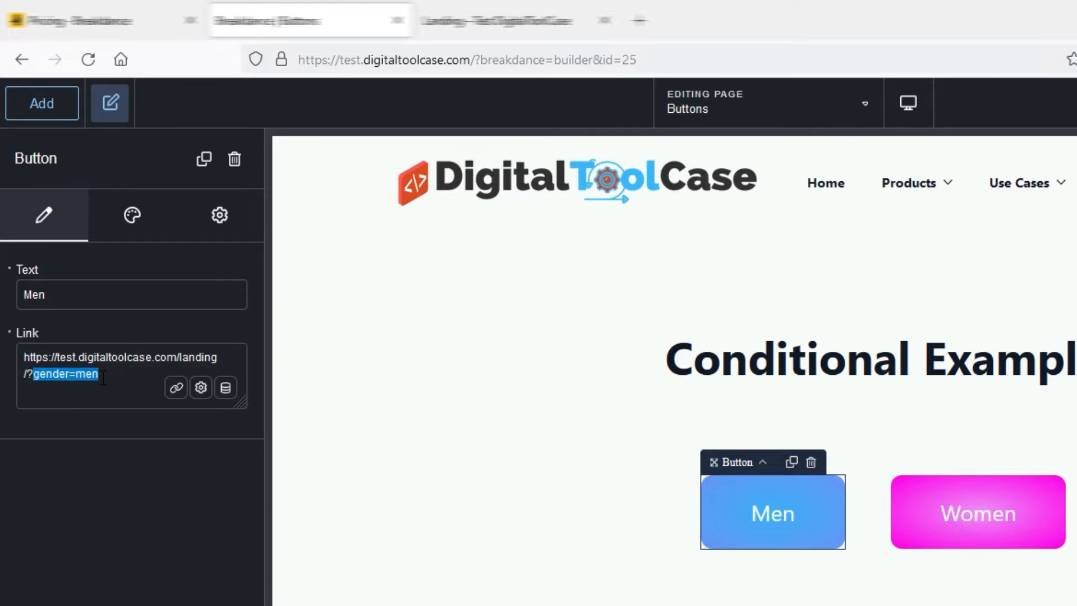
click(1012, 545)
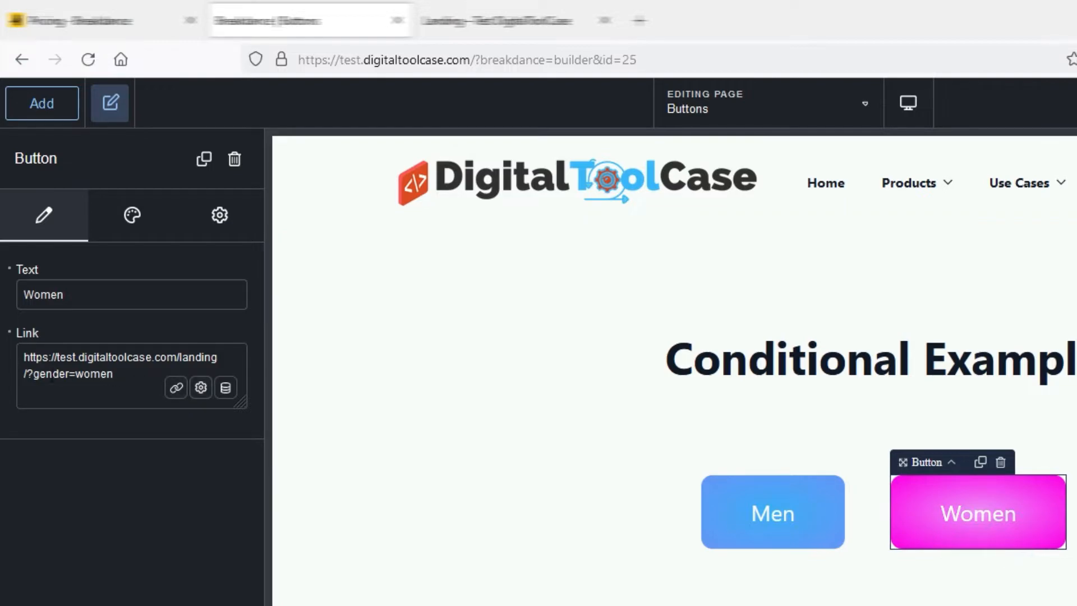
drag(33, 374, 114, 376)
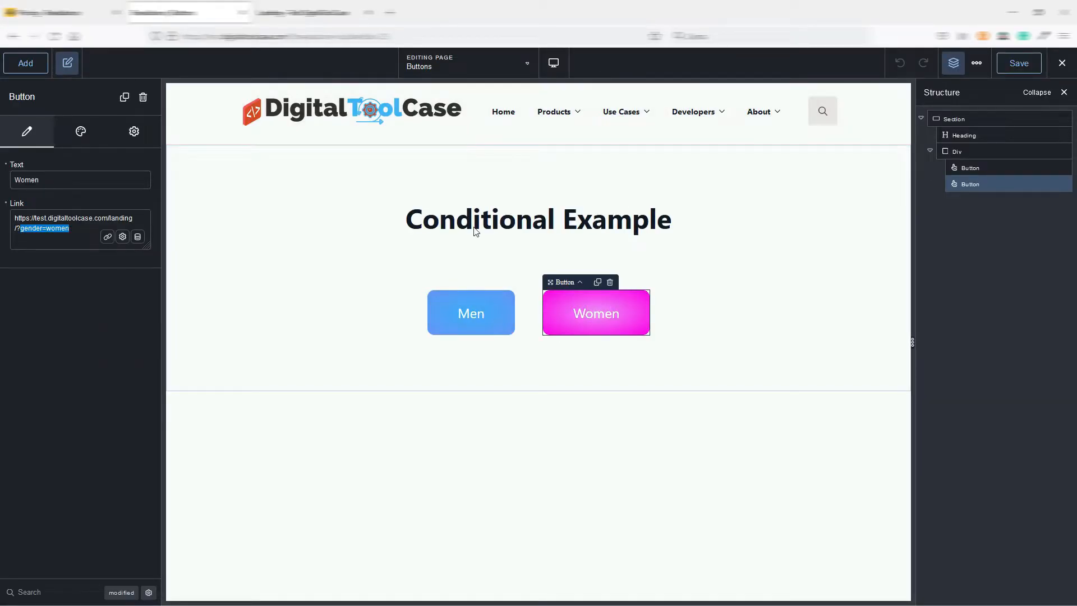
Check the front-end landing page once more, return to the editor, and load the Landing page for editing.
key(ctrl+Tab)
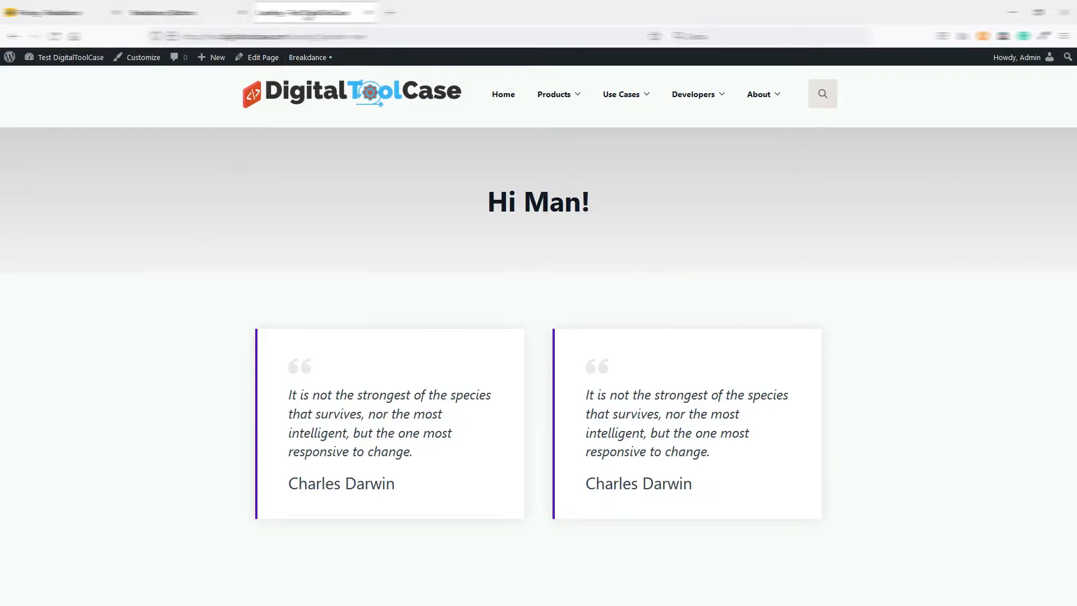
key(ctrl+shift+Tab)
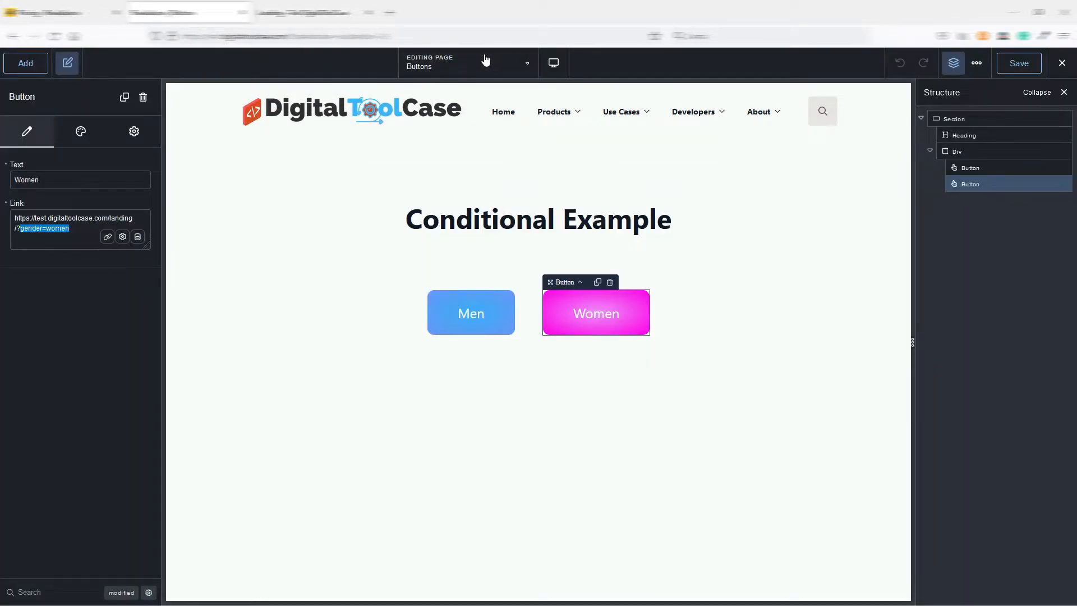
click(488, 65)
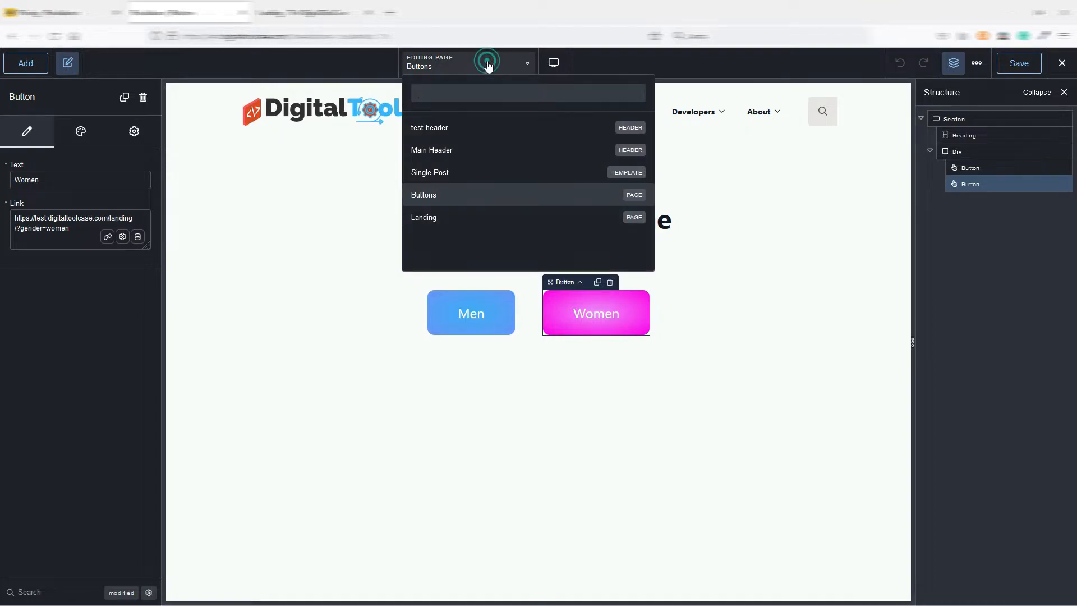
click(443, 217)
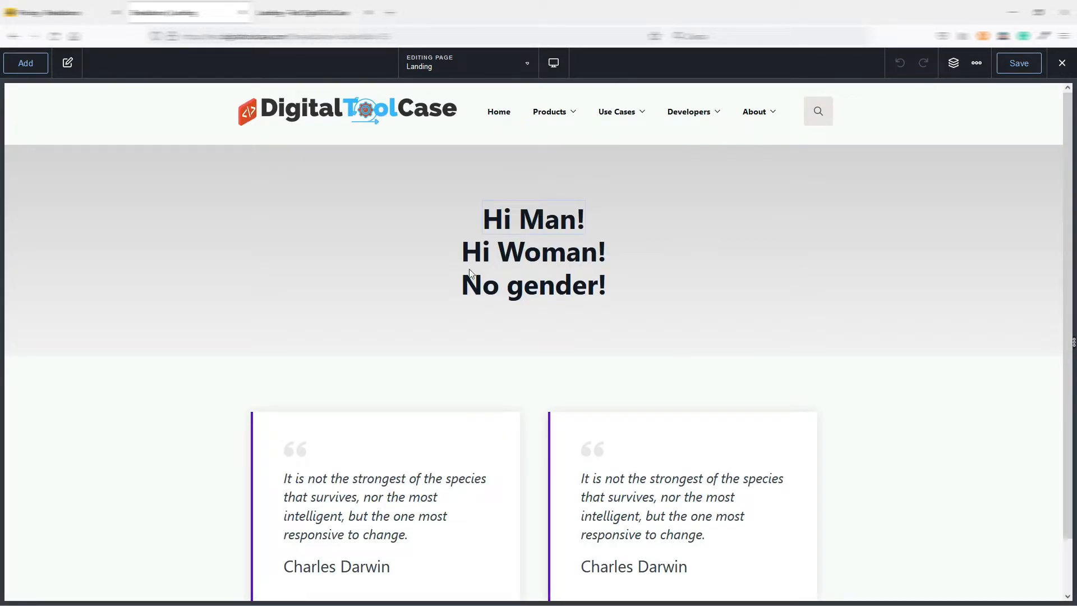
Inspect the display condition and URL parameter name of the "Hi Man!" heading, leaving the condition as it is.
click(535, 223)
click(534, 220)
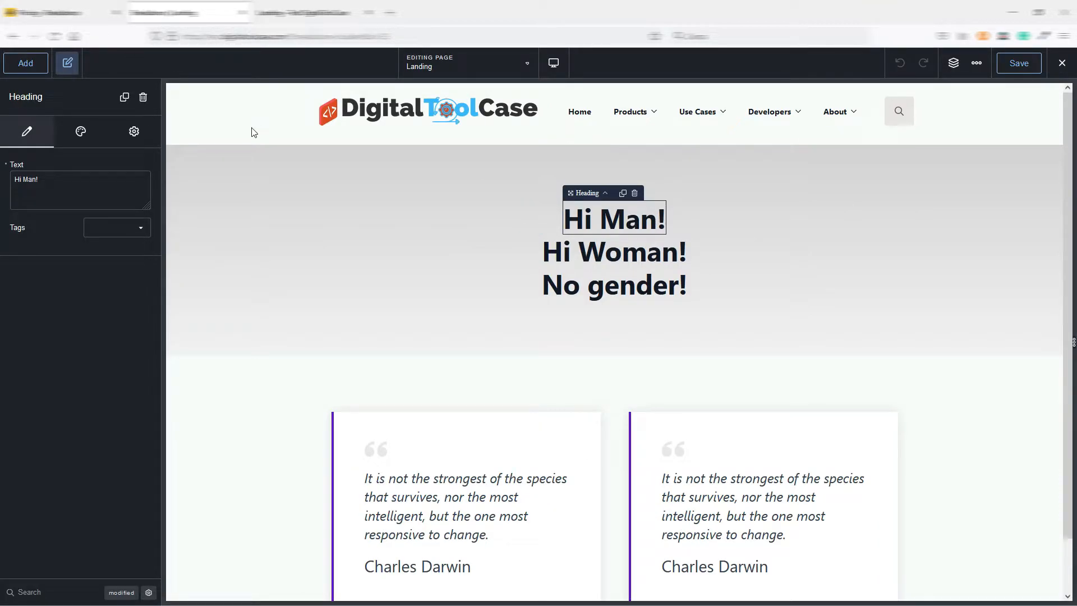
click(134, 131)
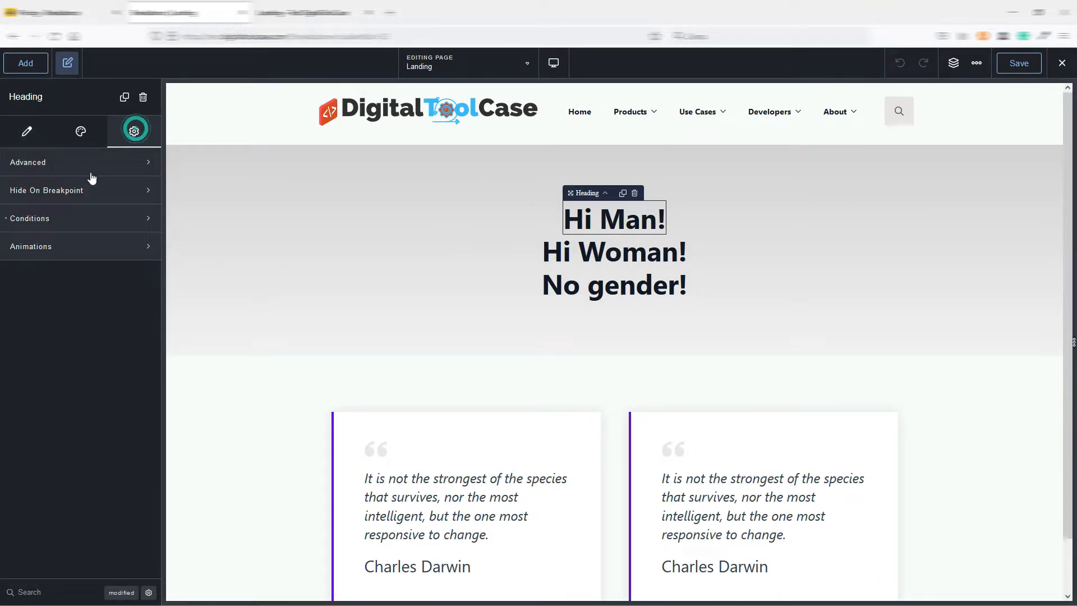
click(62, 218)
click(35, 308)
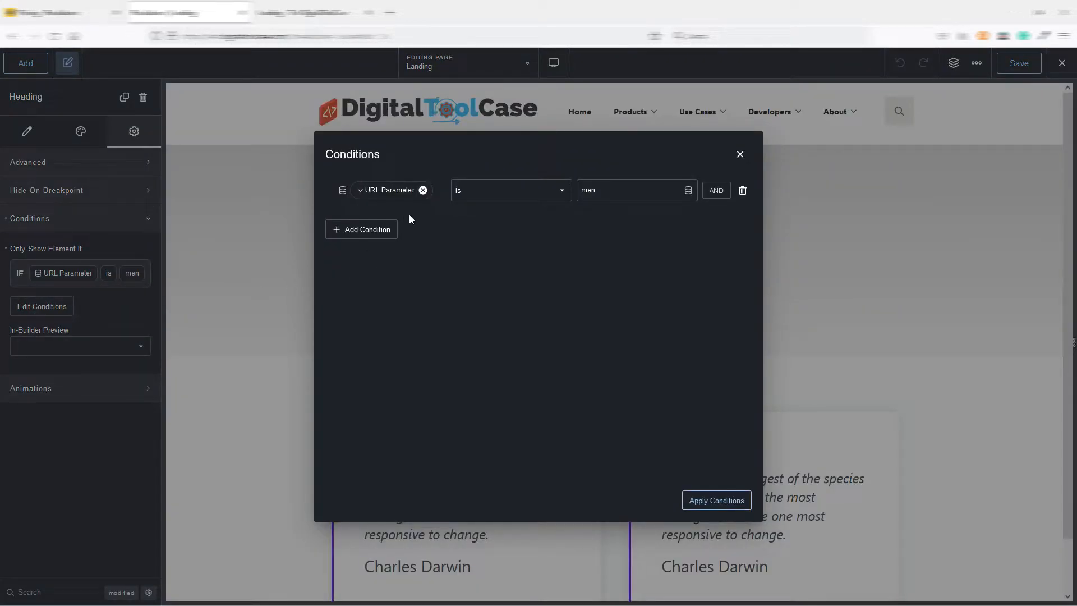
click(363, 190)
click(377, 191)
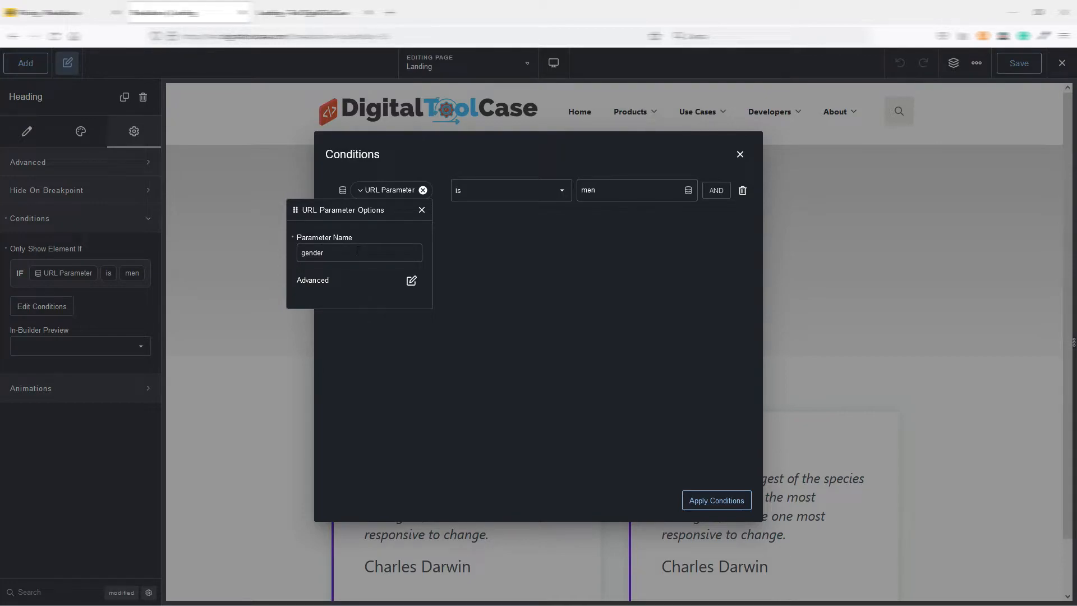
click(422, 210)
click(740, 154)
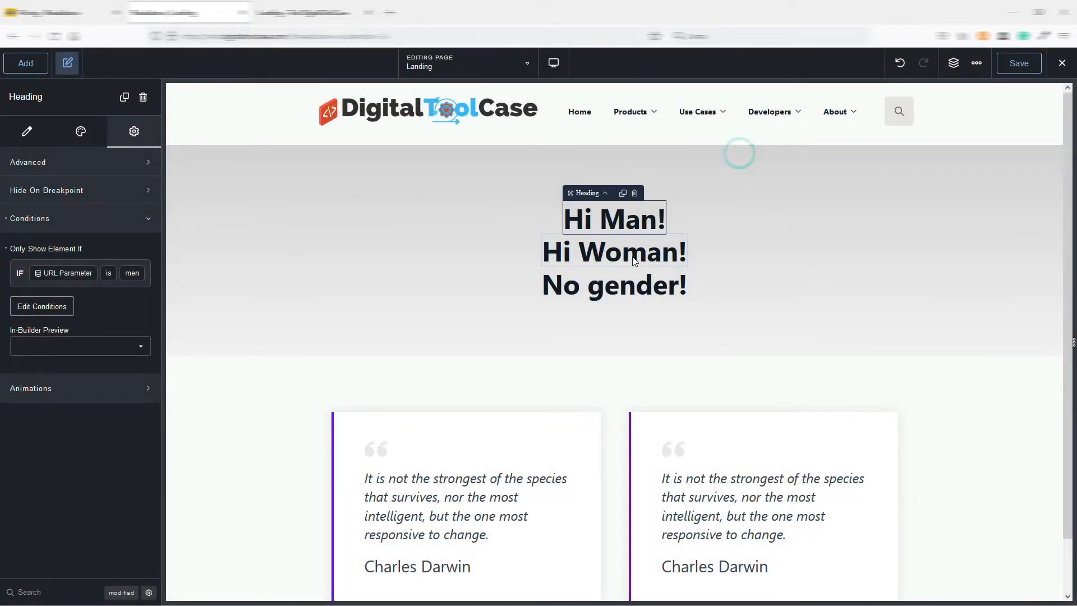
Inspect the display condition and URL parameter name of the "Hi Woman!" heading, leaving the condition as it is.
click(617, 252)
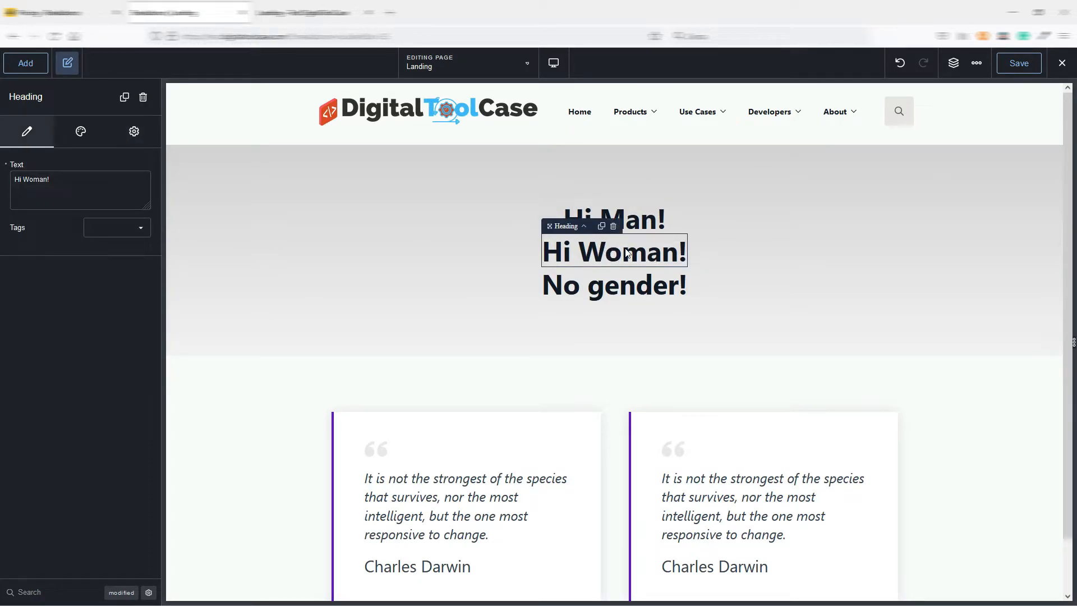
click(134, 132)
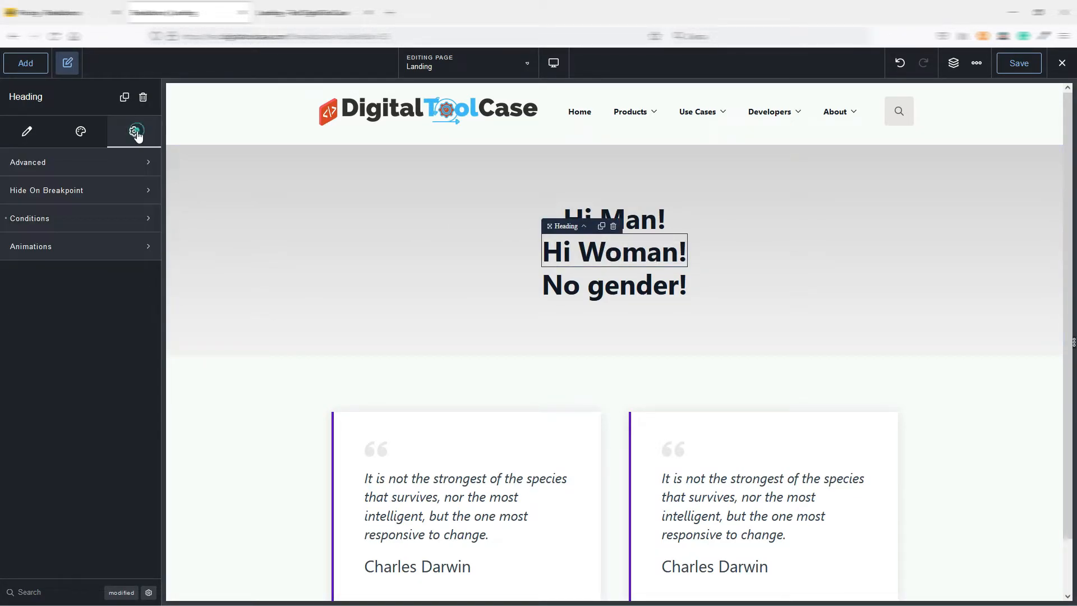
click(74, 215)
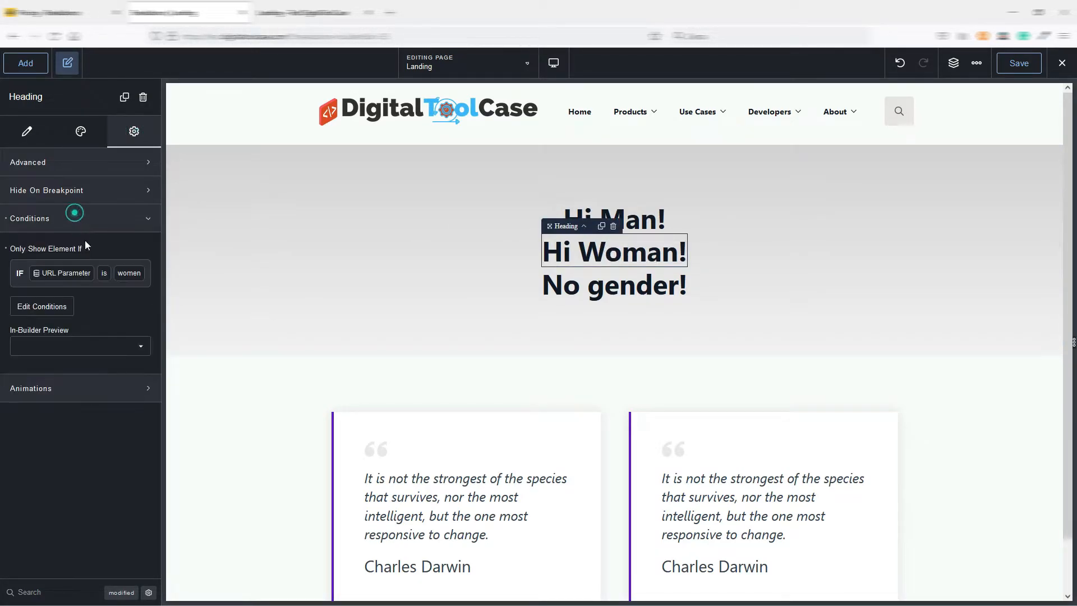
click(43, 306)
click(365, 195)
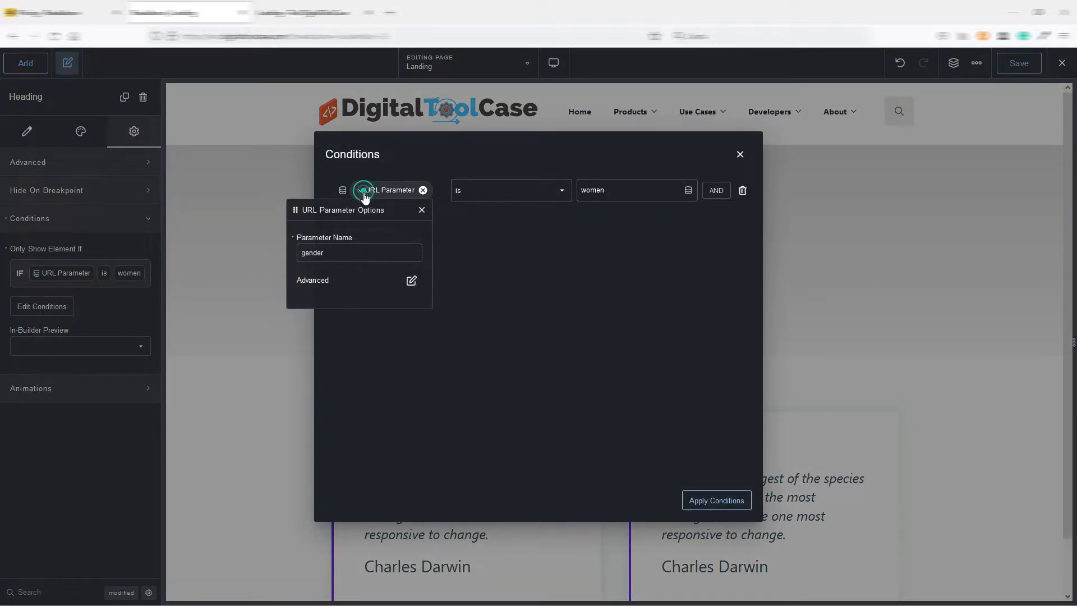
click(365, 191)
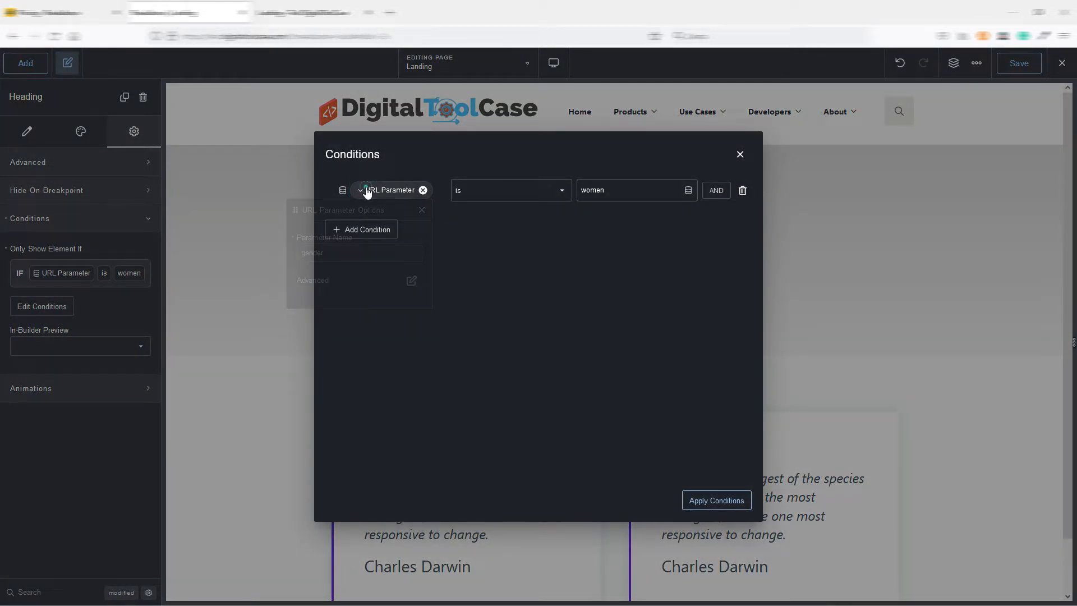
click(740, 155)
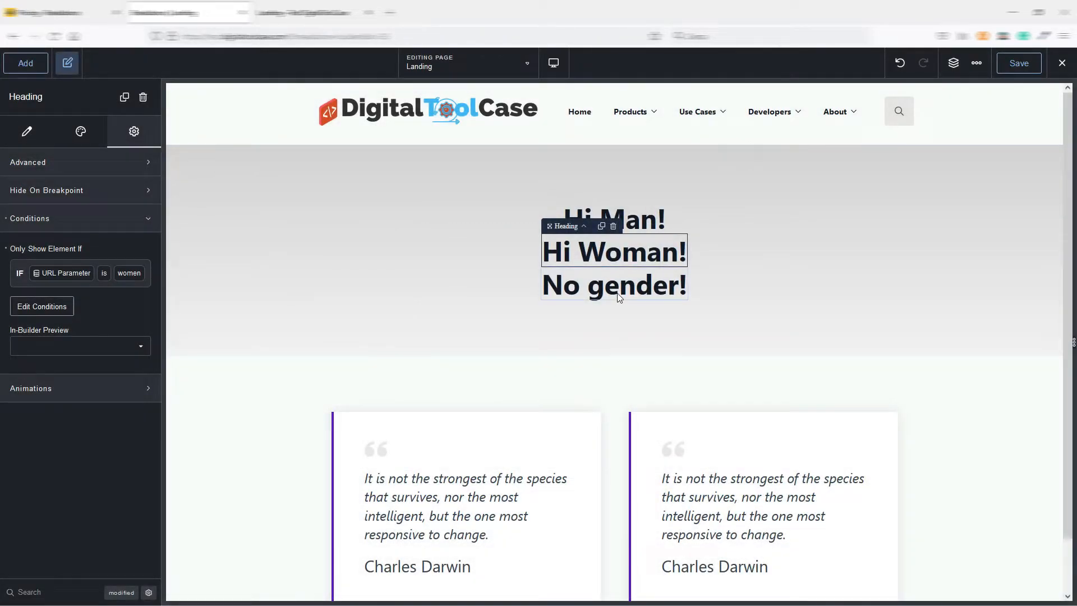
Look over the "No gender!" heading, the section around the headings, and the first blockquote by selecting them in turn.
click(624, 288)
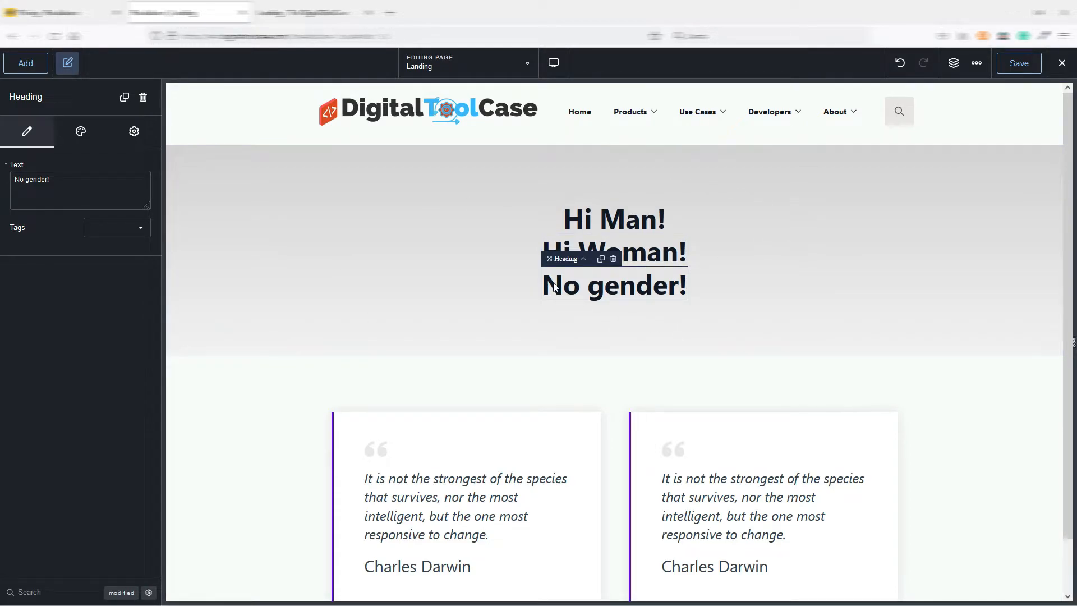
click(402, 234)
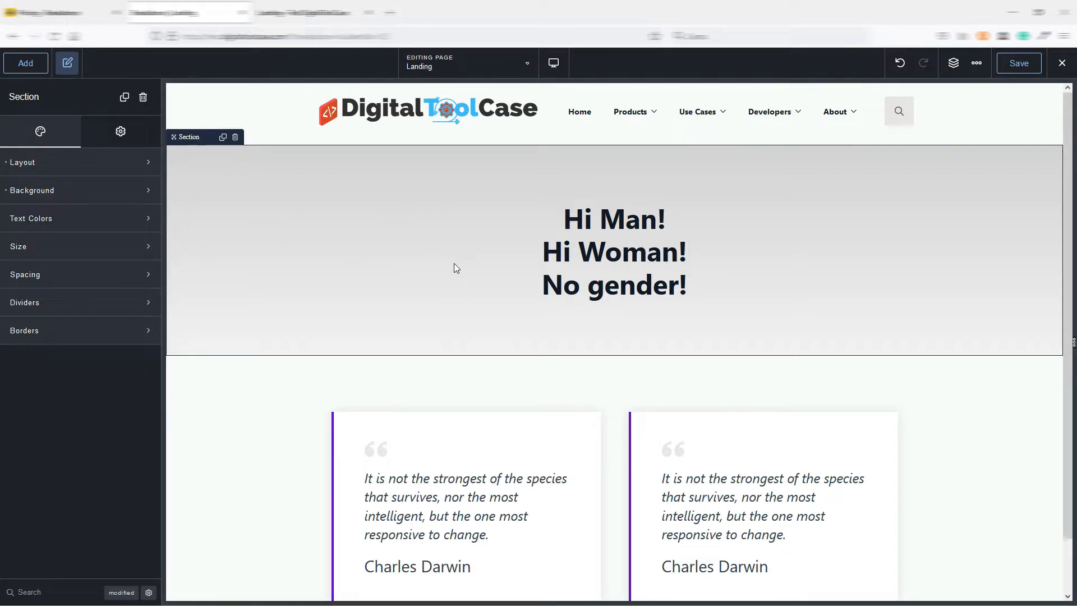
click(425, 451)
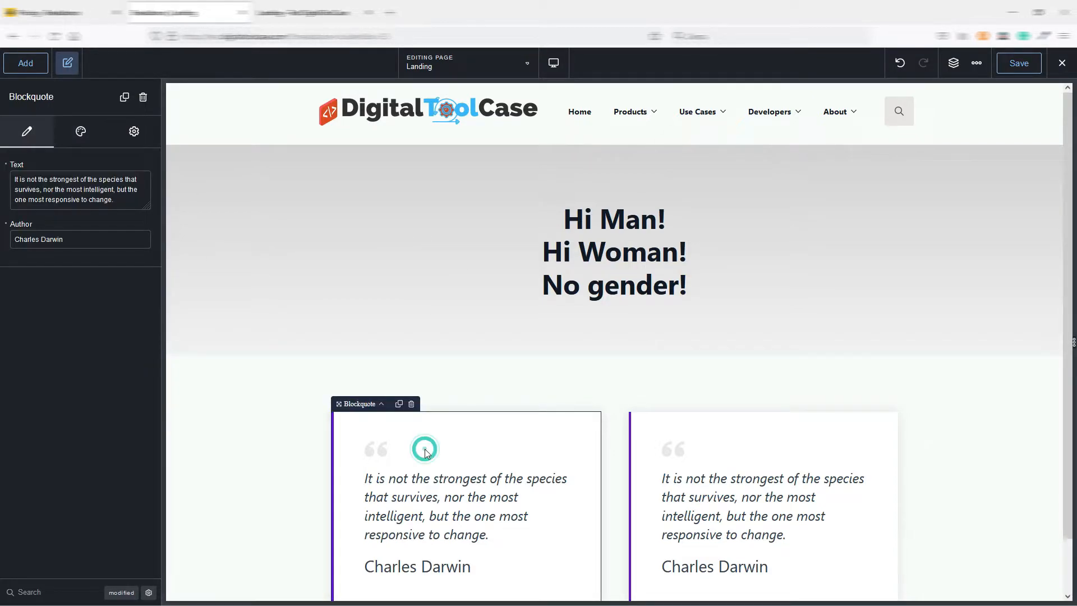
click(459, 389)
click(456, 460)
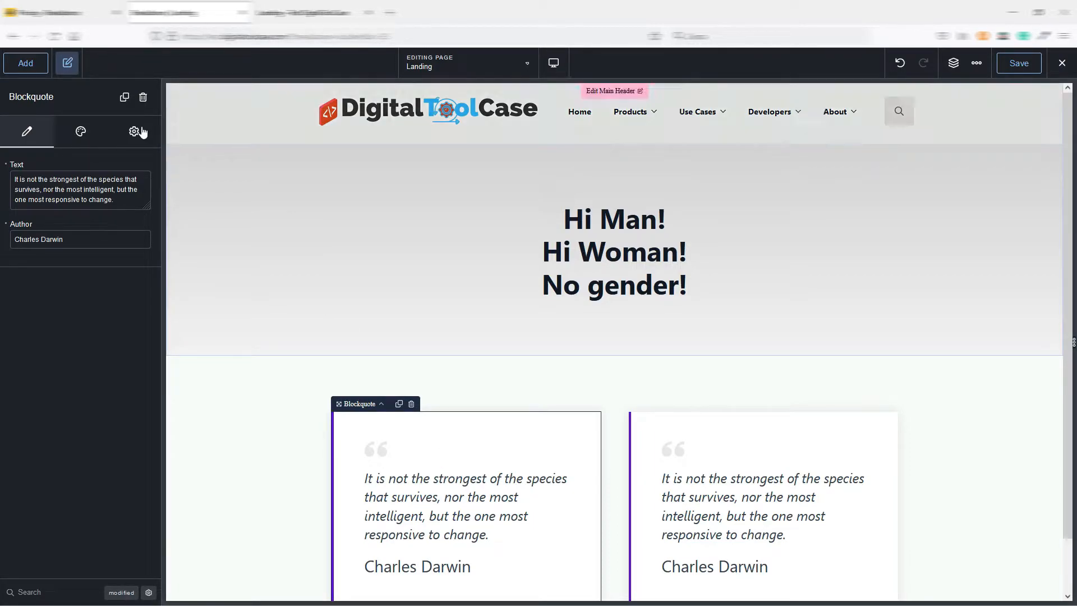
Start a display condition on the headings section and browse the available condition types through to the Sessions group.
click(293, 177)
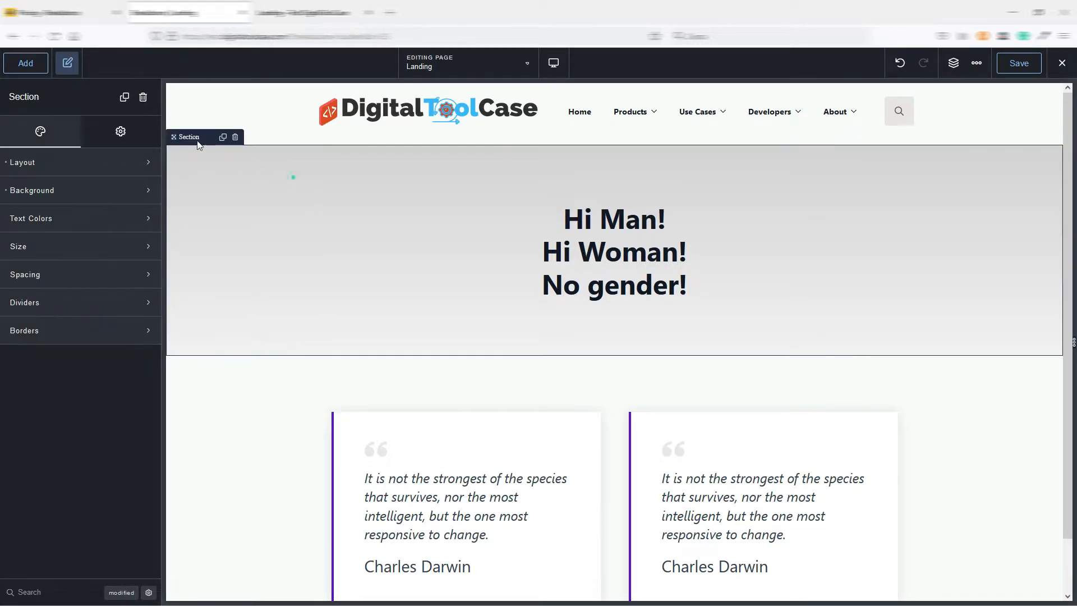
click(121, 133)
click(76, 219)
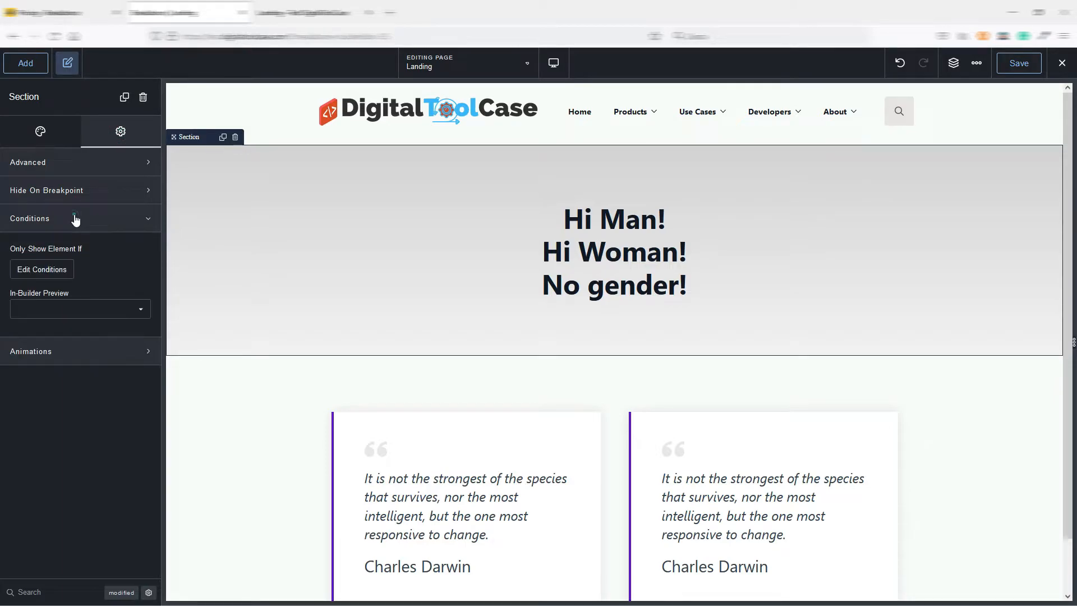
click(43, 269)
click(551, 352)
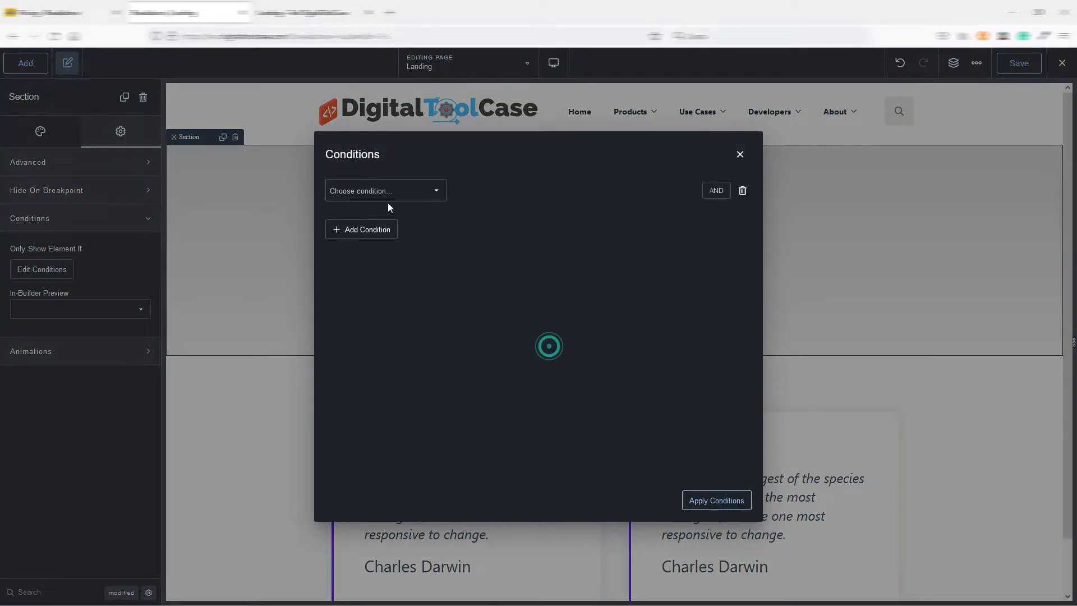
click(405, 190)
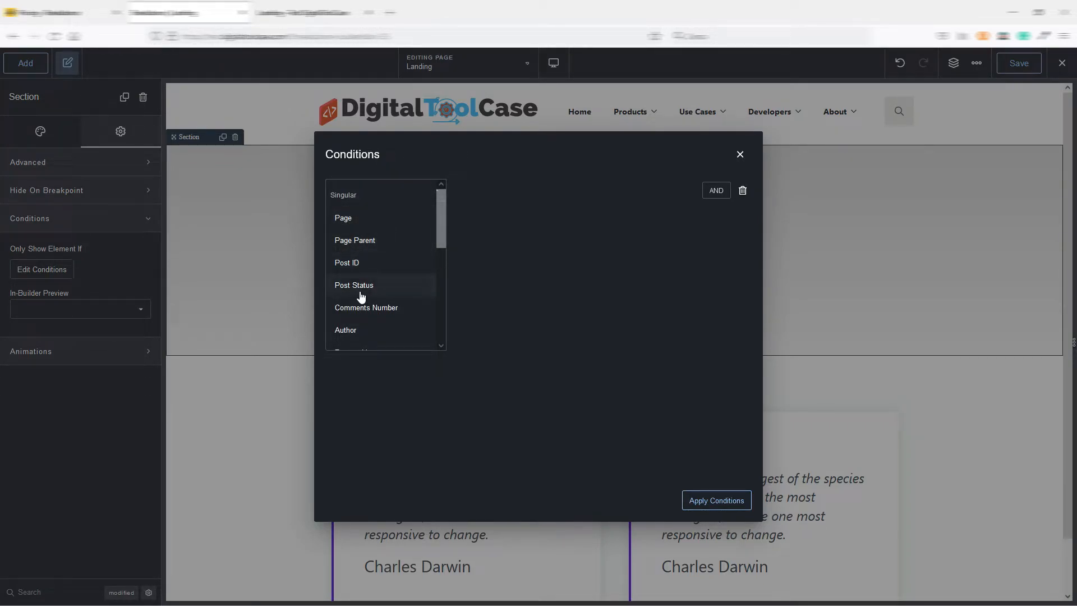
drag(443, 211, 439, 287)
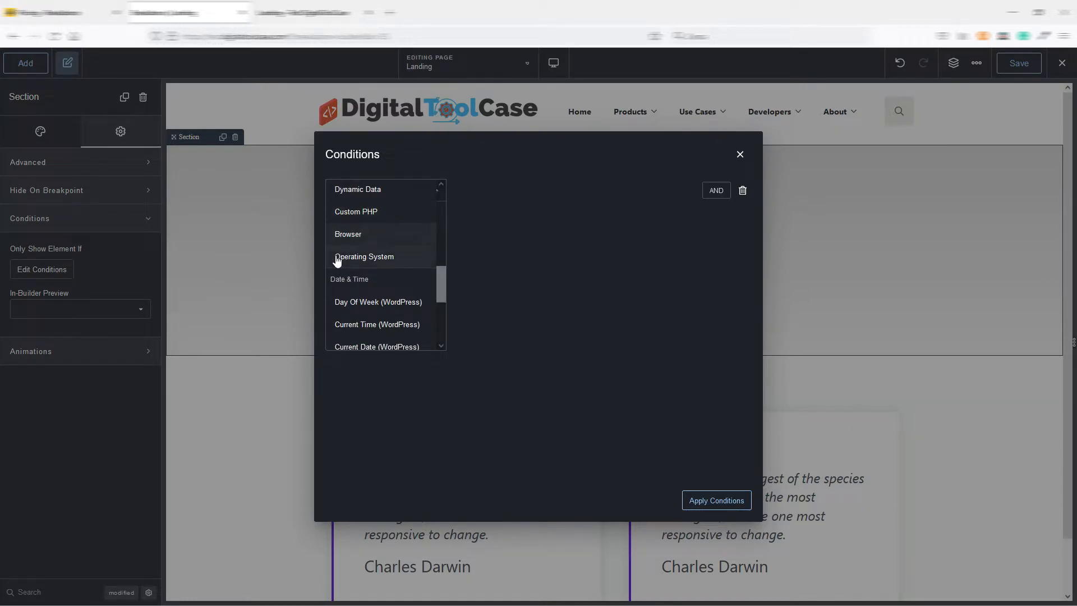
drag(443, 284, 444, 317)
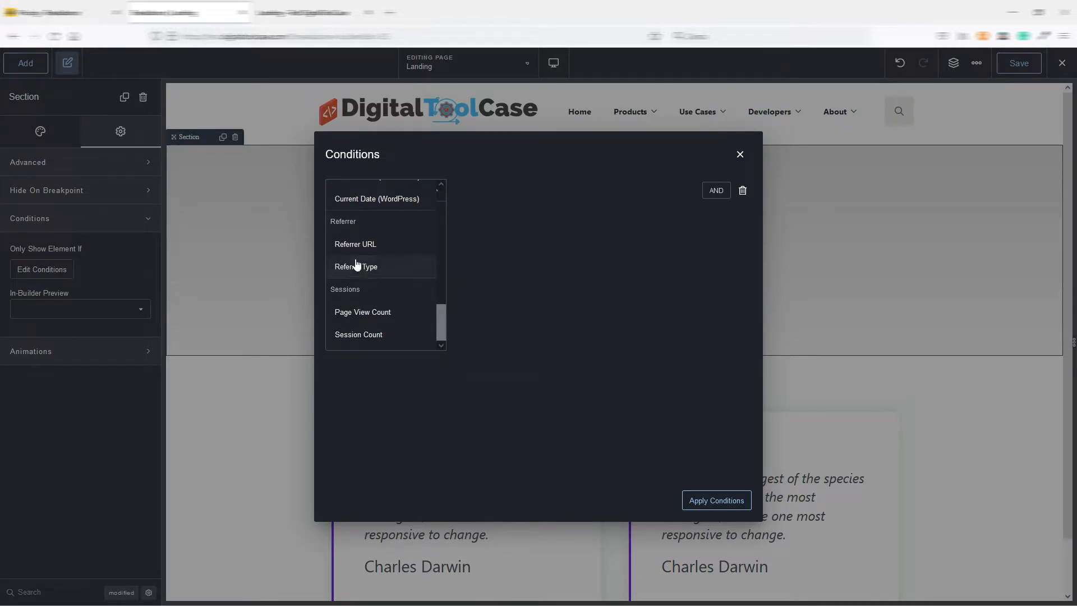
Choose the Dynamic Data condition for the section, view its data sources, and close the conditions without applying them.
drag(448, 334, 440, 271)
click(369, 241)
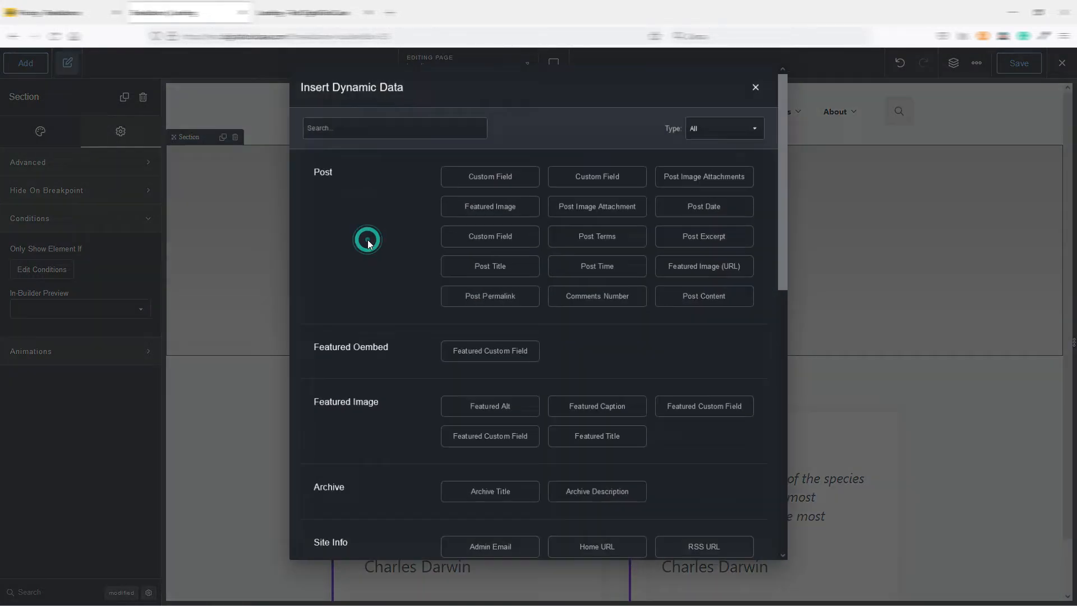
drag(787, 104, 793, 79)
click(758, 84)
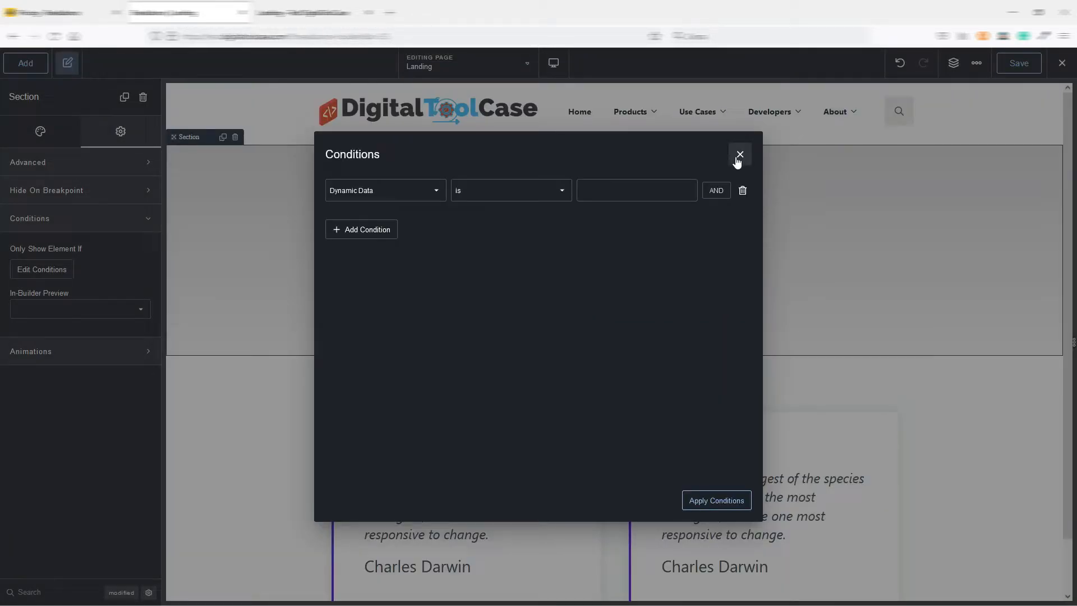
click(740, 155)
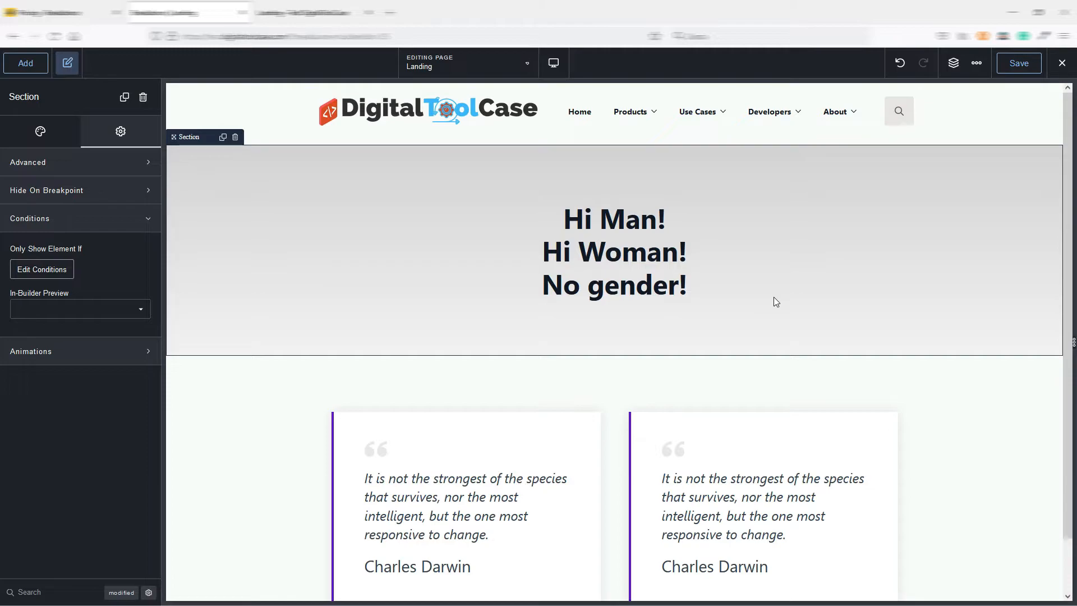
Search the elements for "form" and add a Form Builder to the section below the "No gender!" heading.
scroll(772, 296, down, 1)
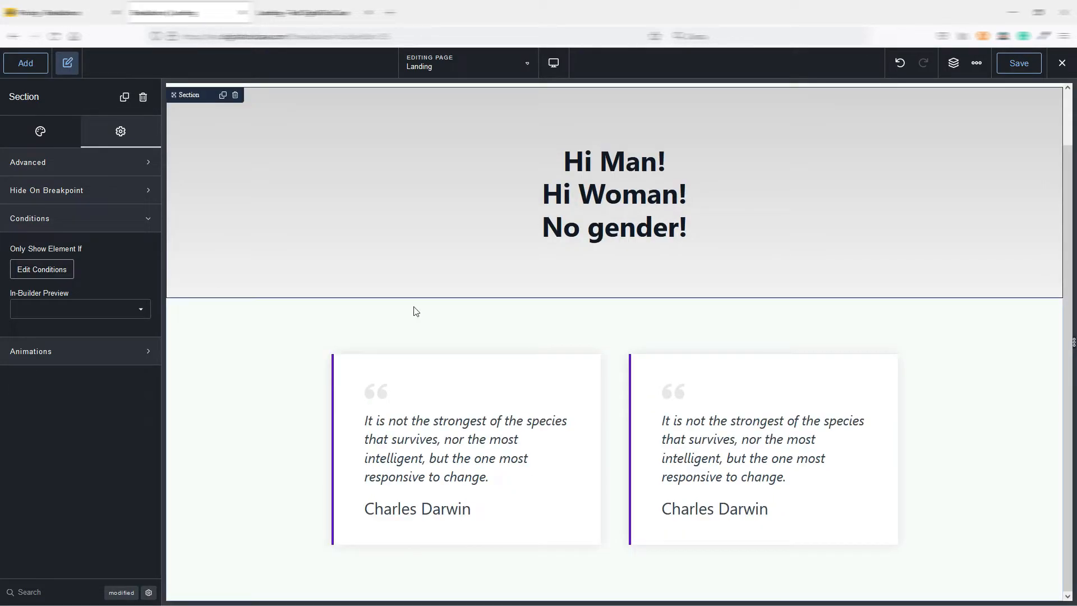
click(26, 66)
scroll(66, 248, down, 2)
scroll(66, 247, up, 2)
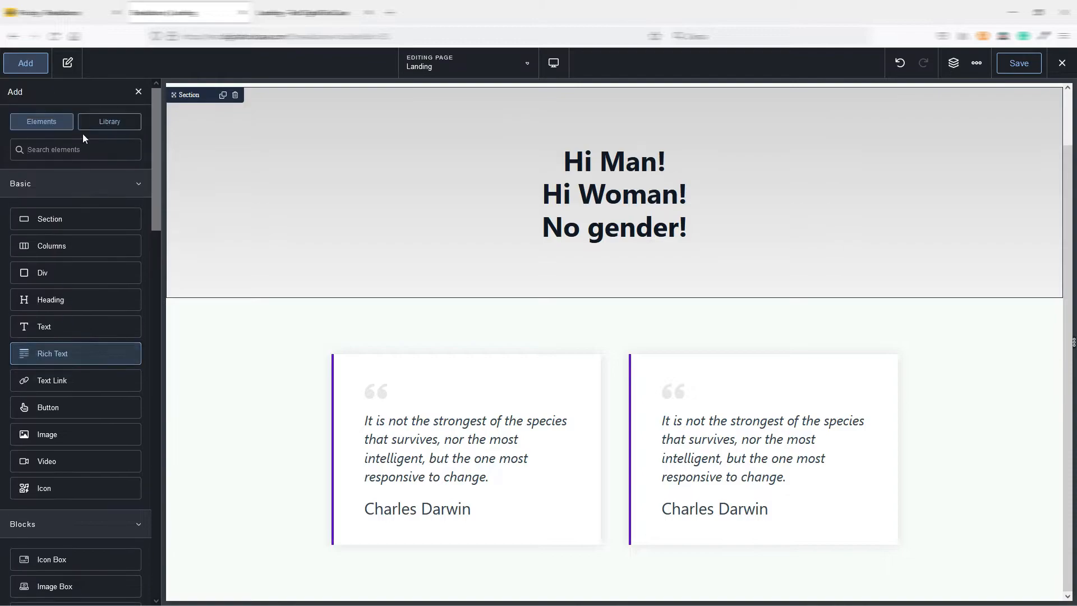
click(67, 149)
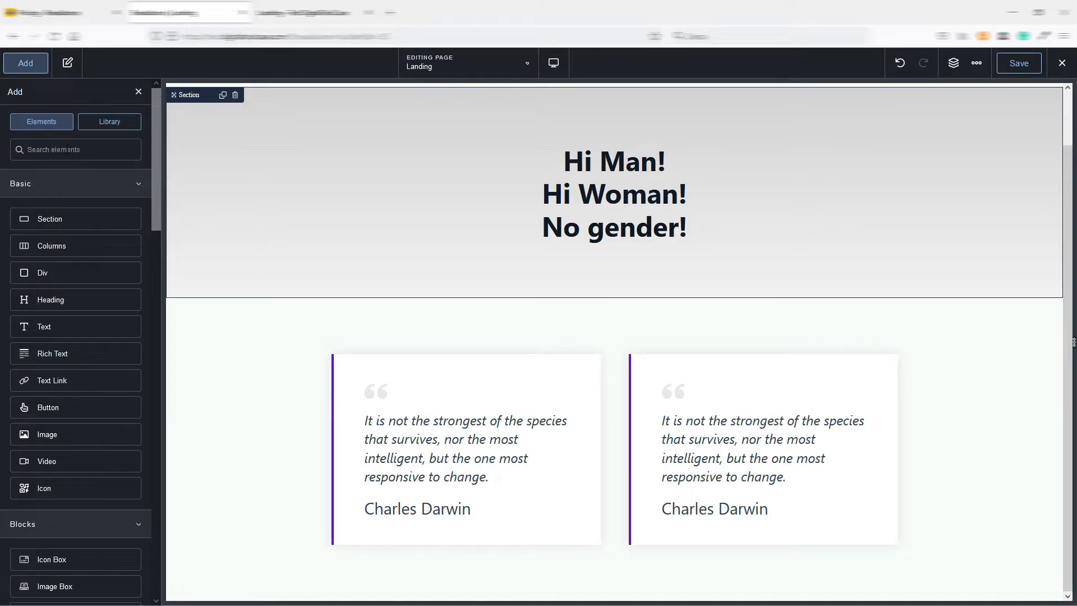
text(form)
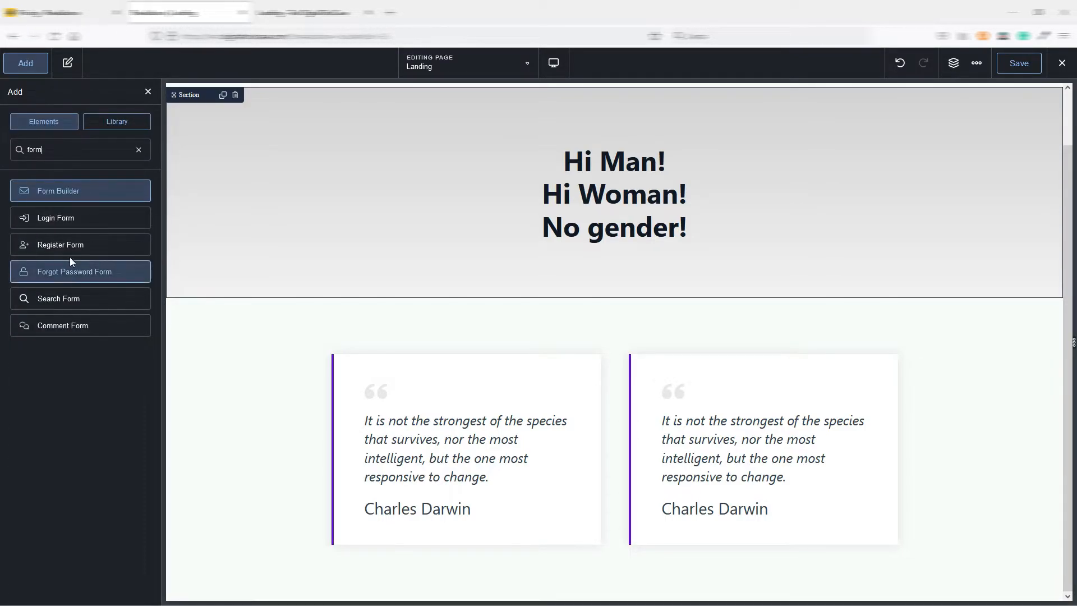
click(59, 192)
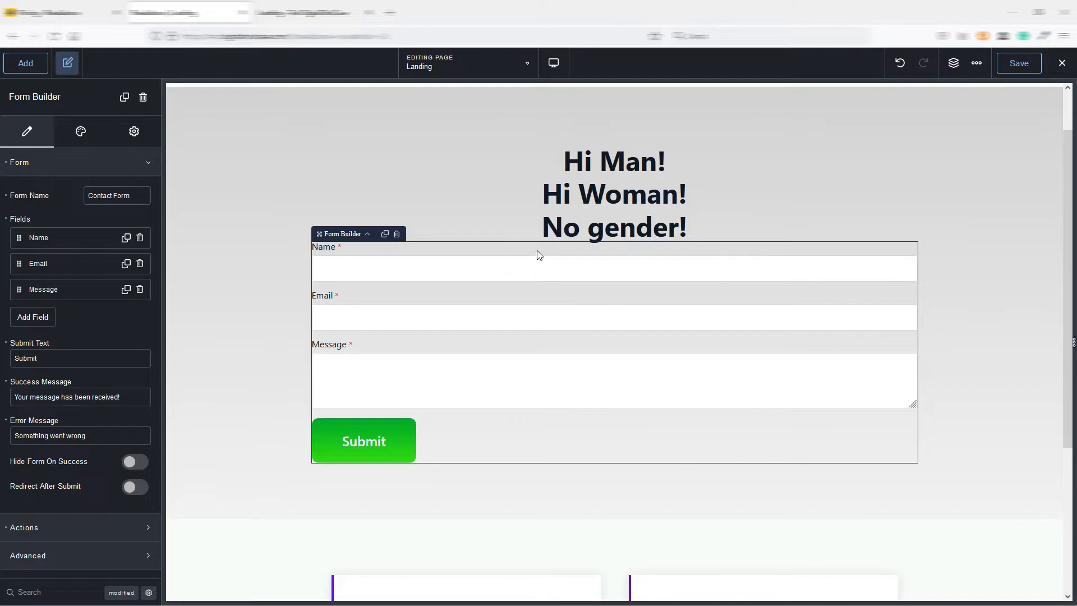
Open the advanced options of the form's Name field and move their popup clear of the field settings.
click(70, 238)
click(120, 348)
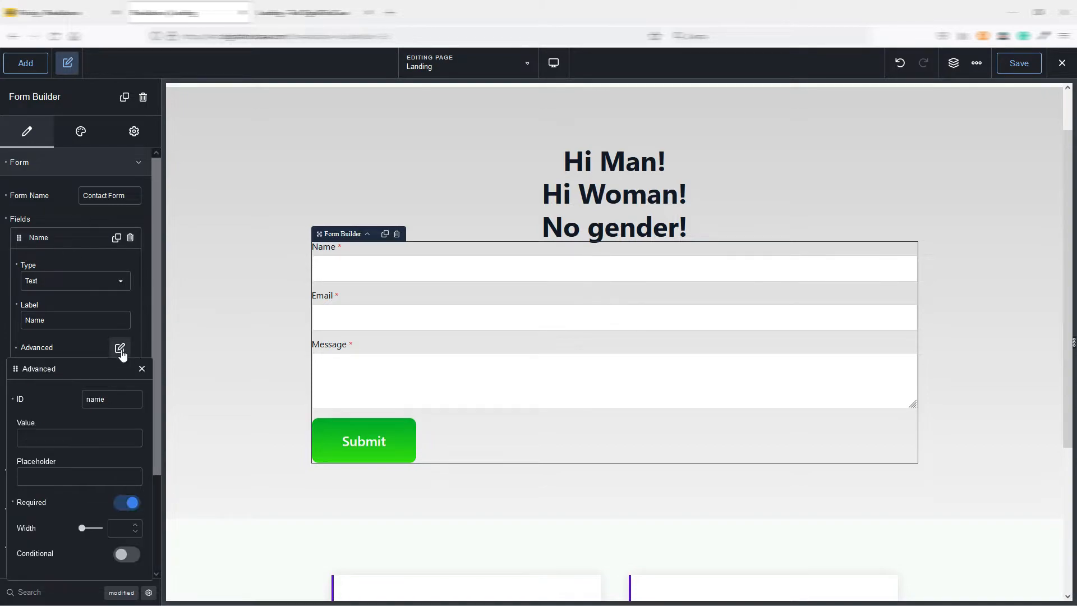
drag(93, 369, 208, 263)
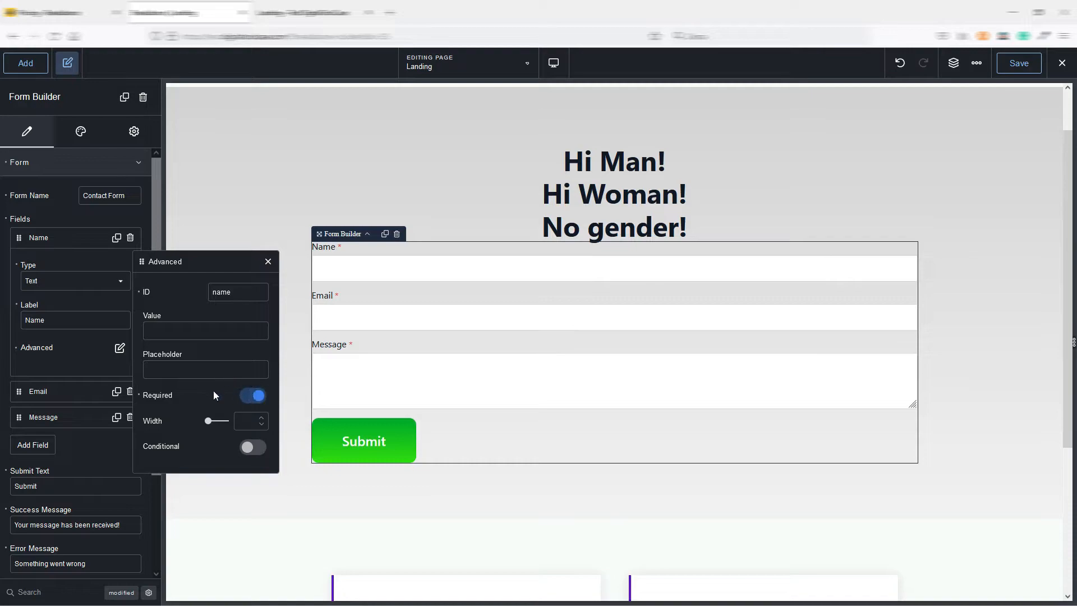
Make the Name field conditional on the Email field with the equals operand, then close its advanced options.
click(250, 449)
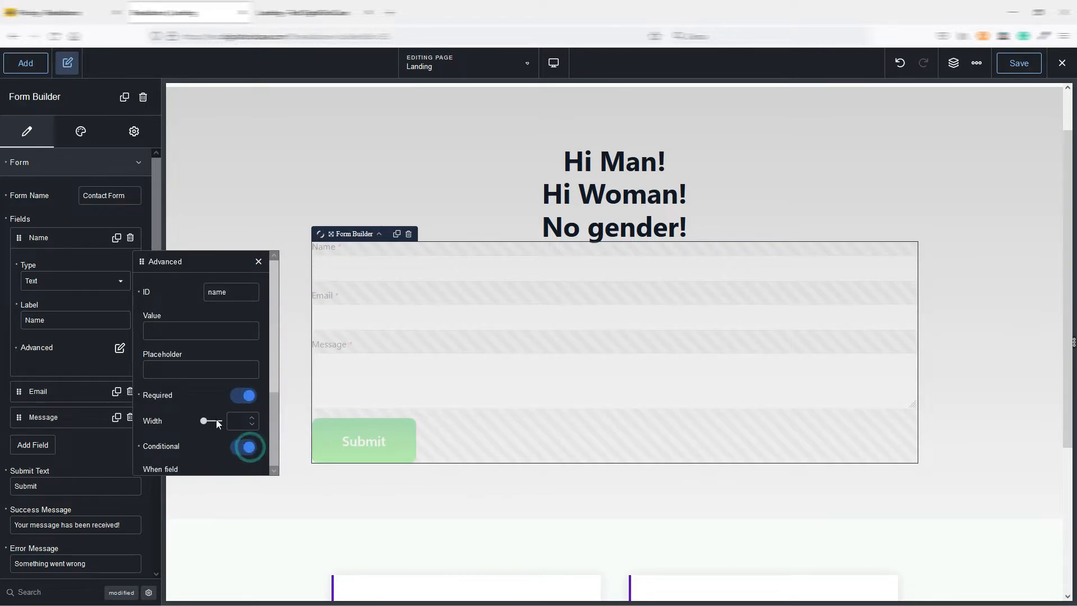
scroll(216, 419, down, 2)
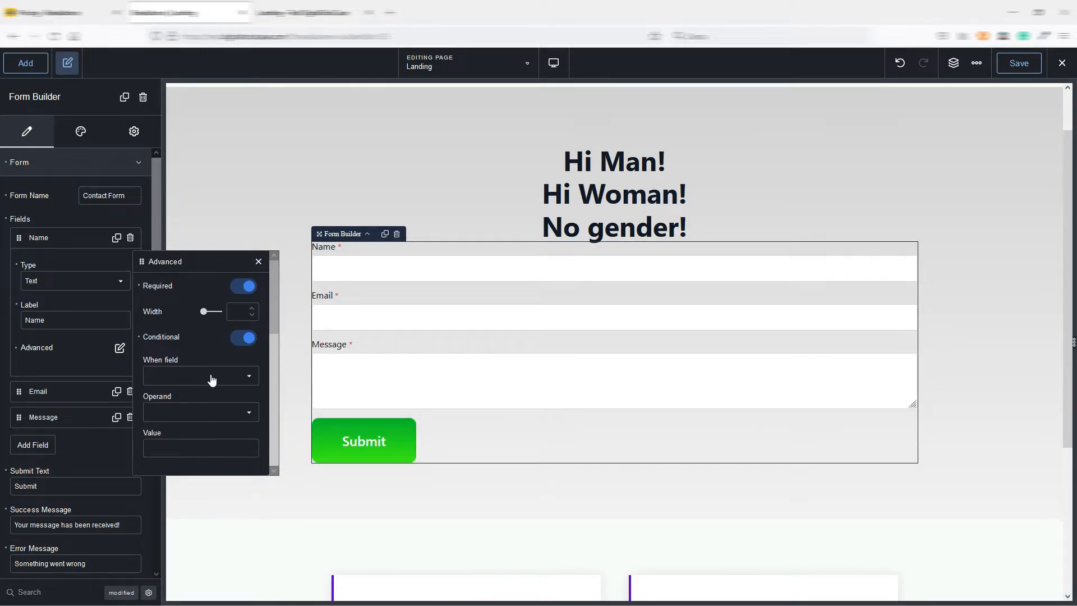
click(210, 376)
click(209, 381)
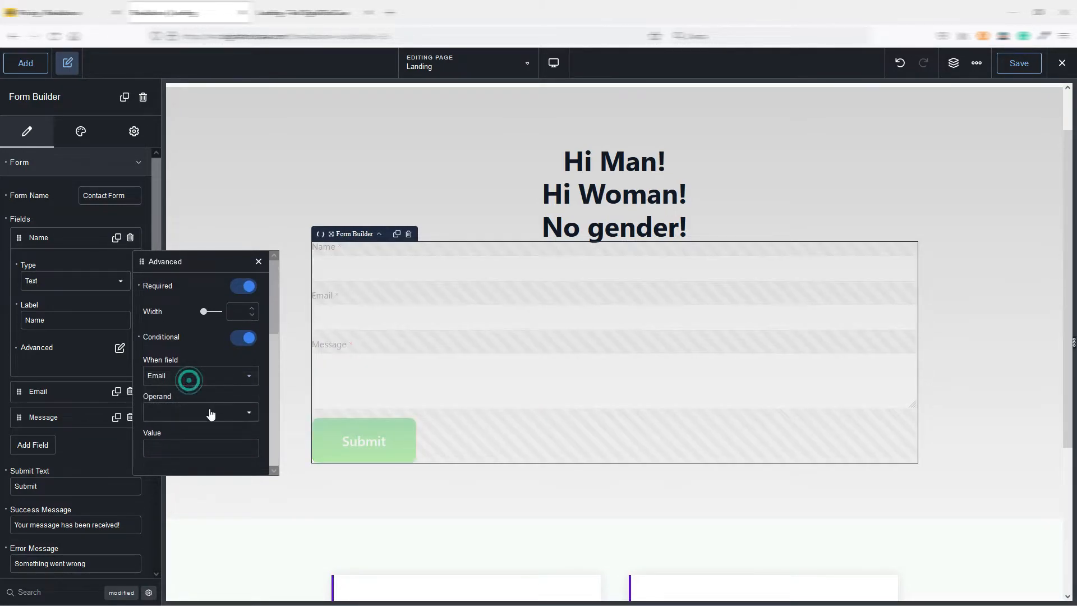
click(208, 414)
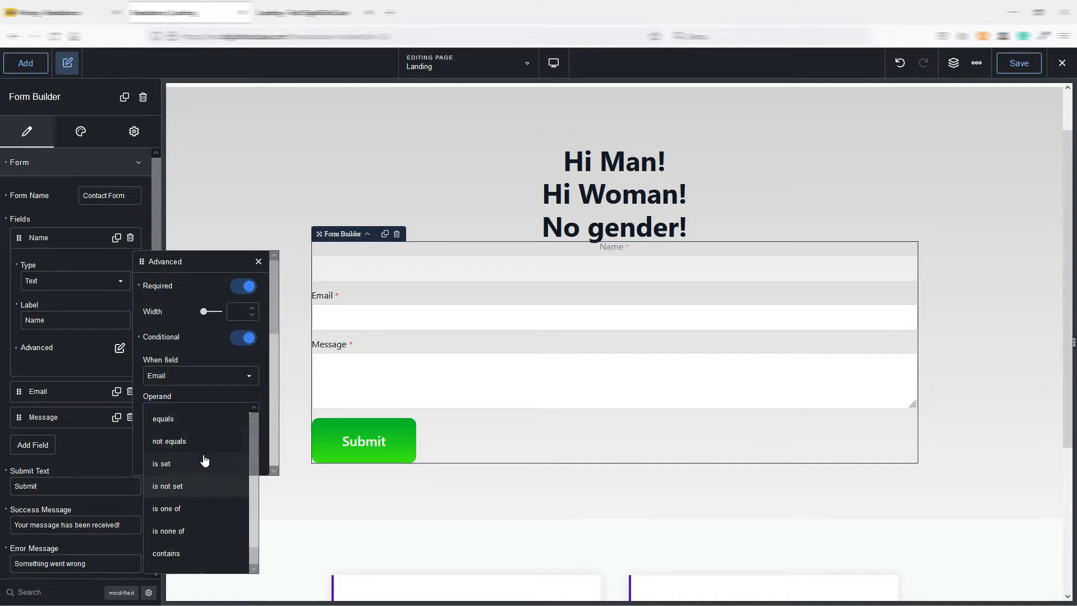
click(197, 426)
click(180, 447)
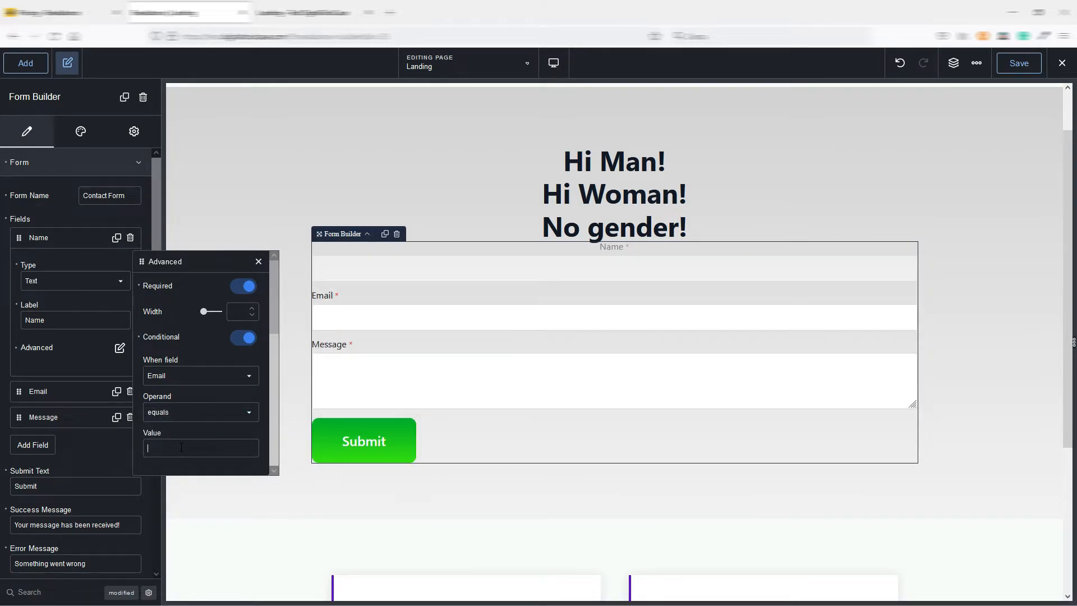
click(242, 414)
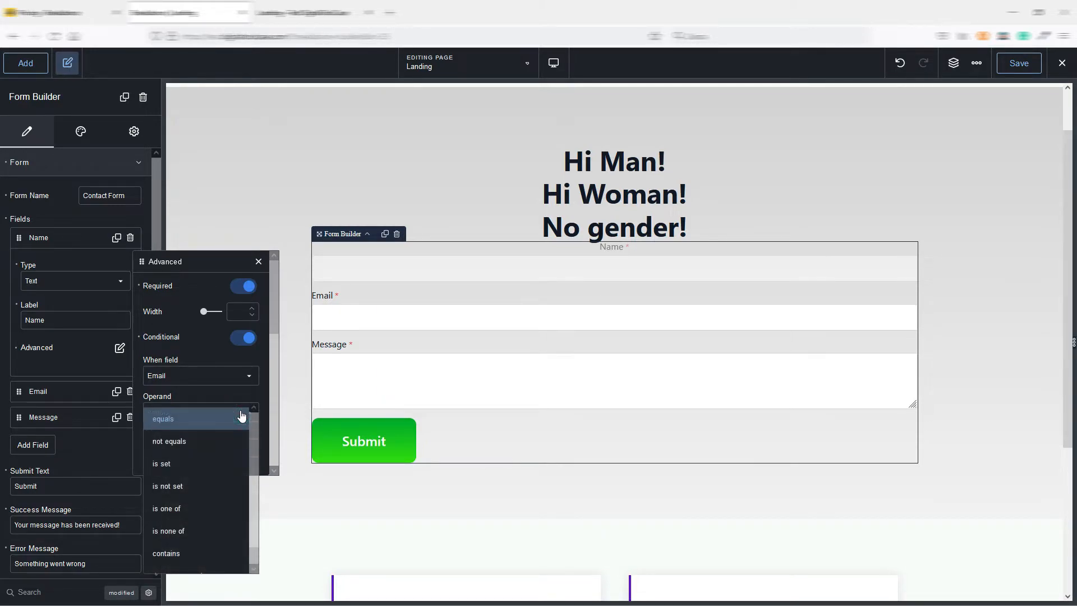
click(241, 415)
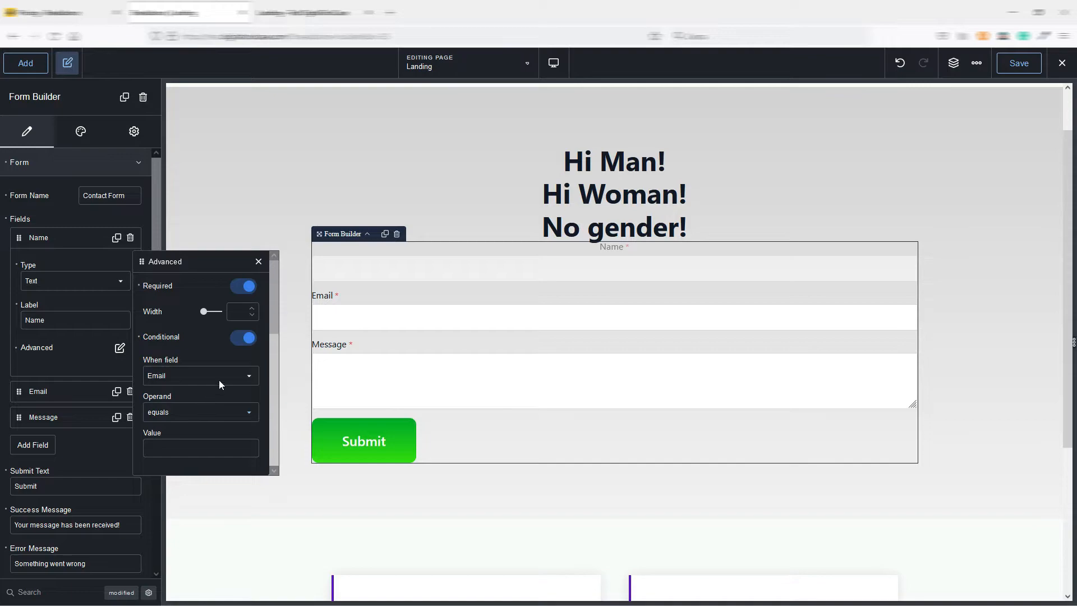
click(258, 262)
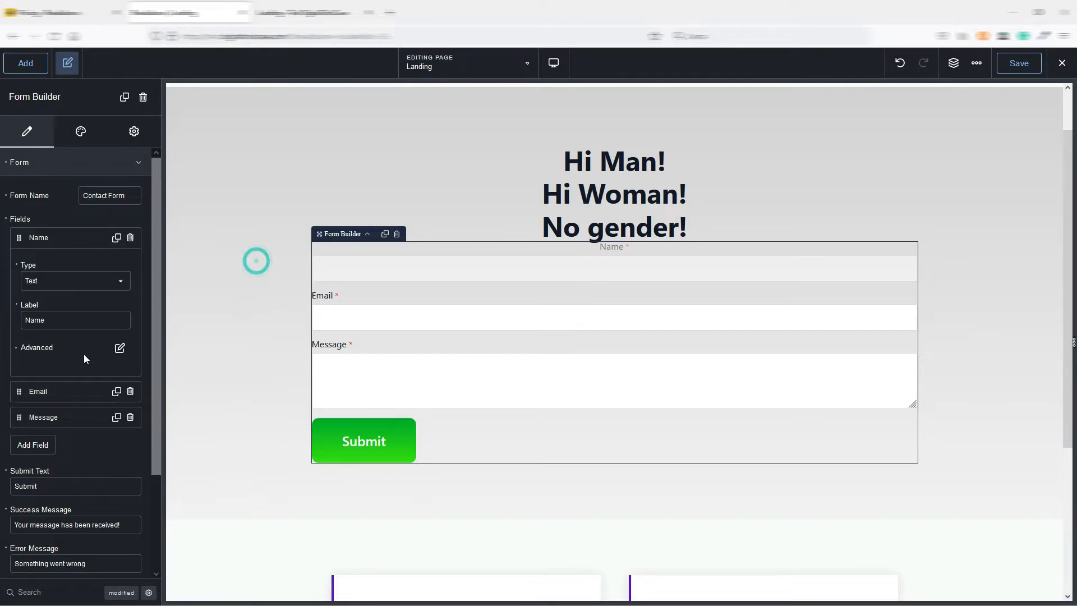
Expand the form's Actions settings and turn on Redirect After Submit.
scroll(83, 355, down, 2)
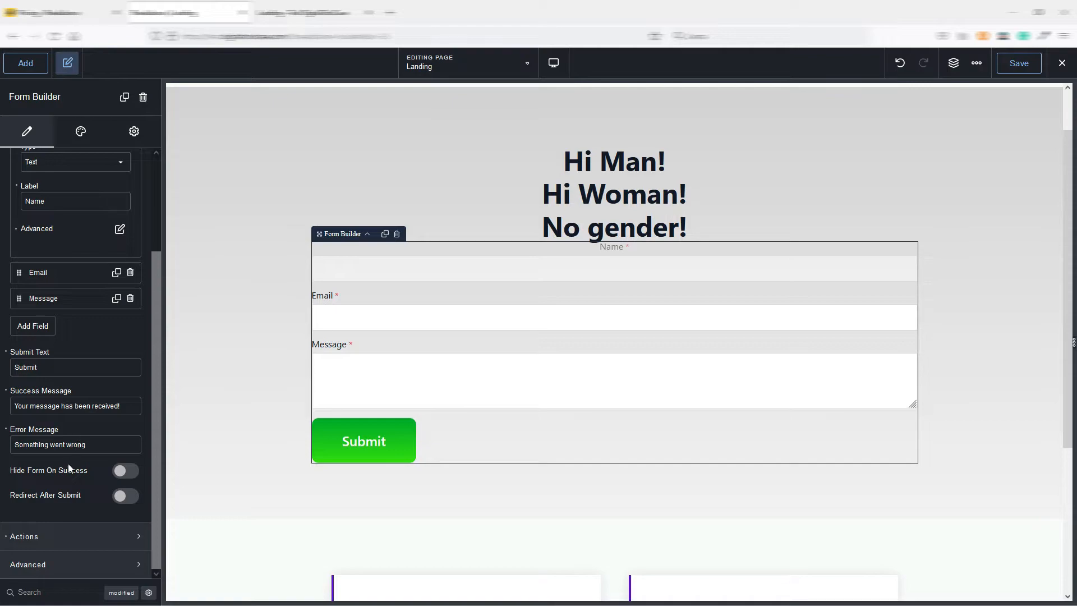
click(82, 538)
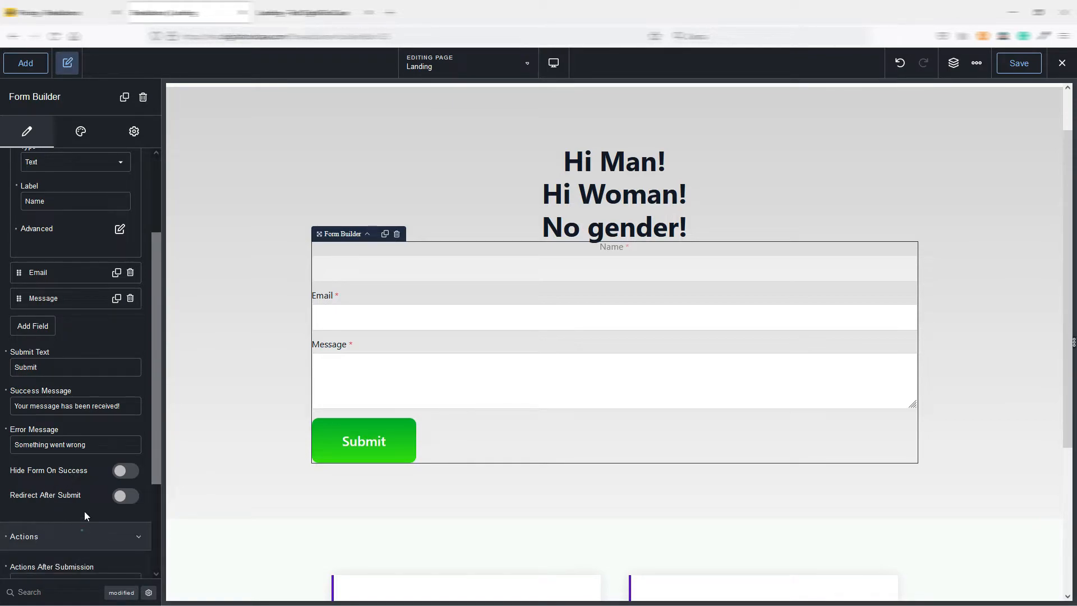
click(124, 496)
scroll(85, 467, down, 4)
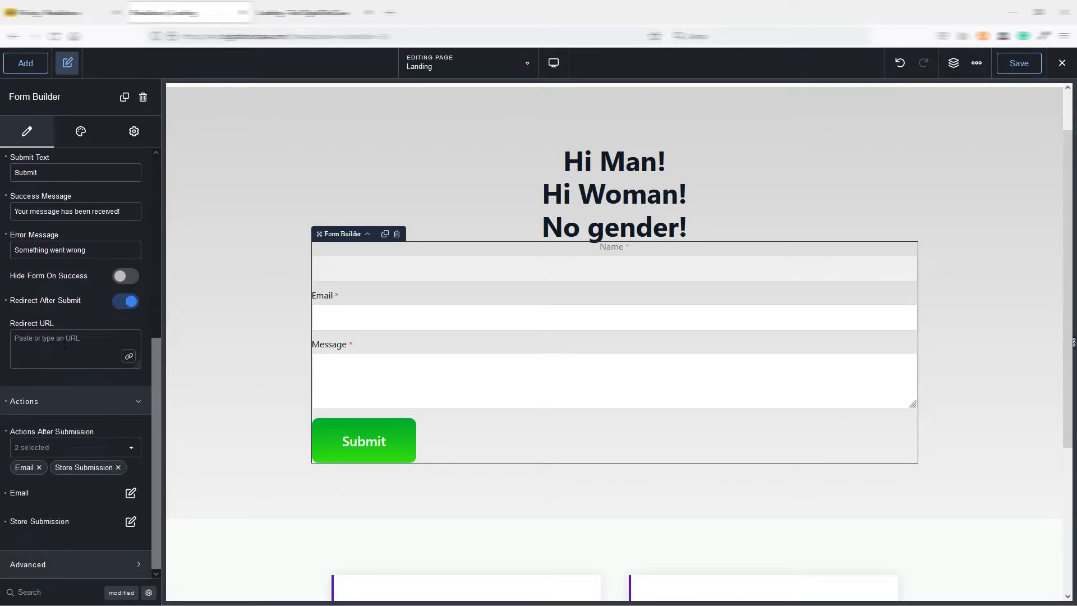
Browse the form's available actions after submission and select Popup at the end of the list.
click(67, 450)
drag(134, 447, 127, 544)
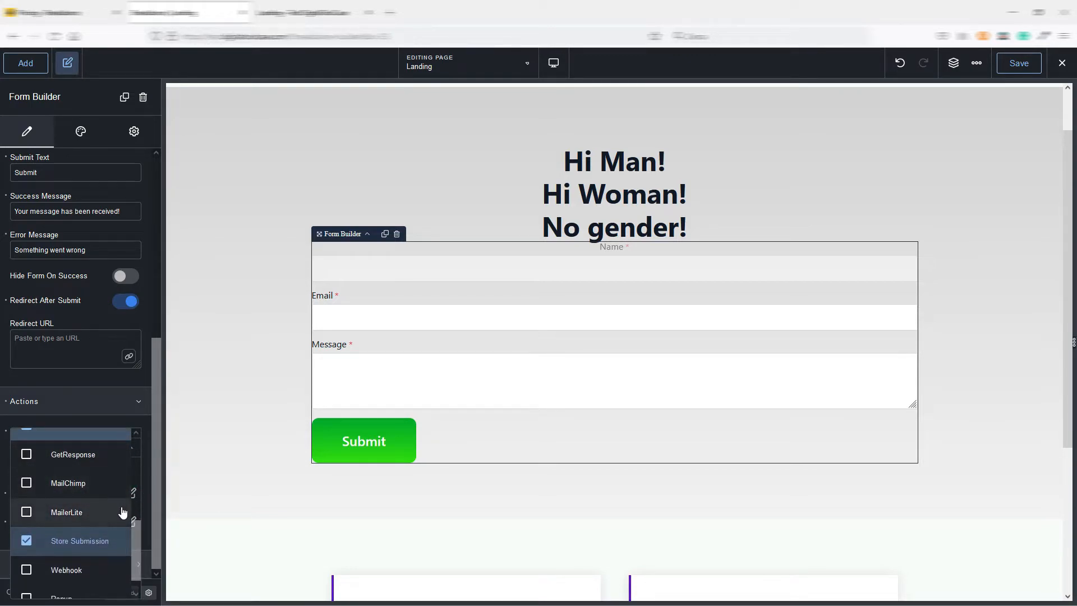
drag(136, 533, 137, 560)
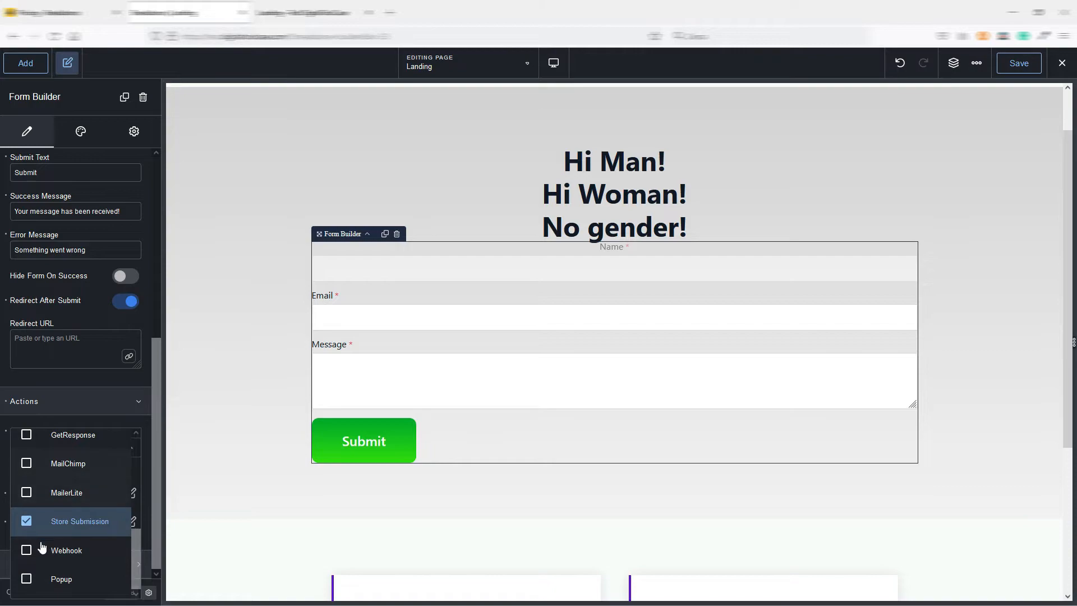
click(59, 581)
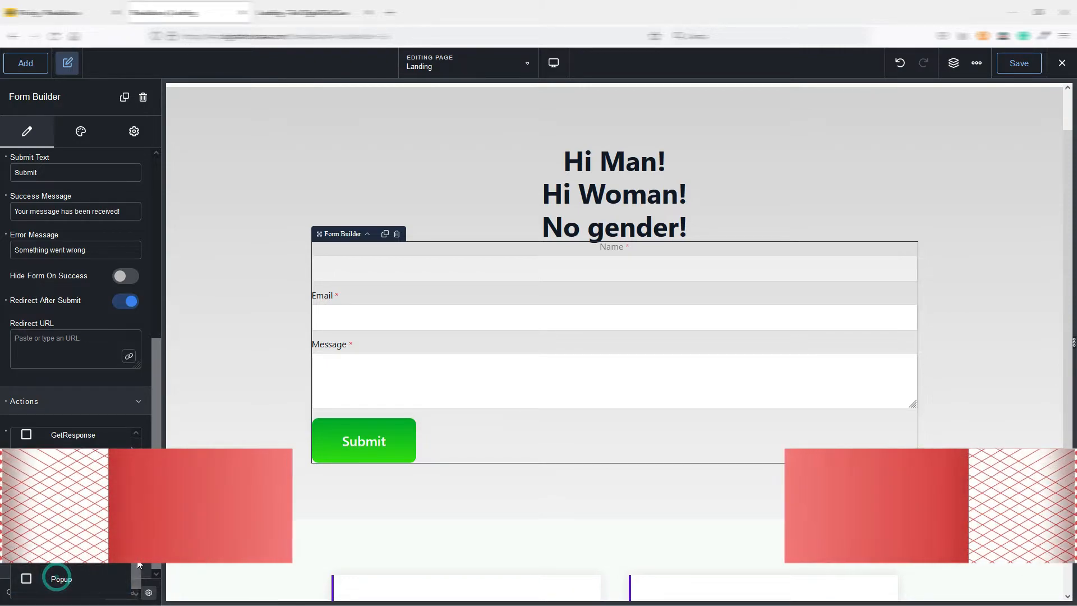
click(64, 581)
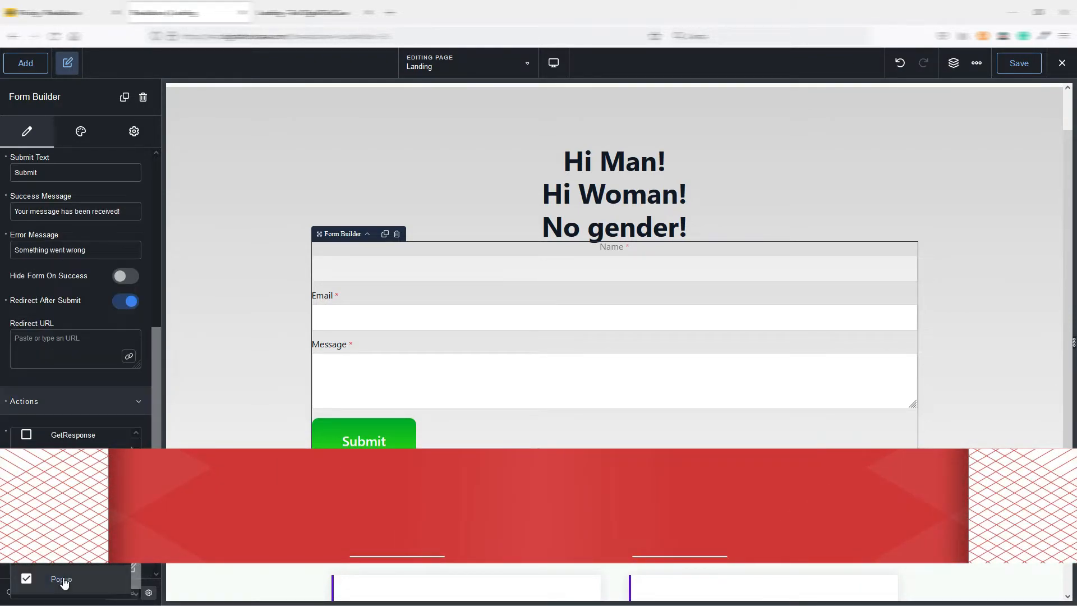
click(64, 581)
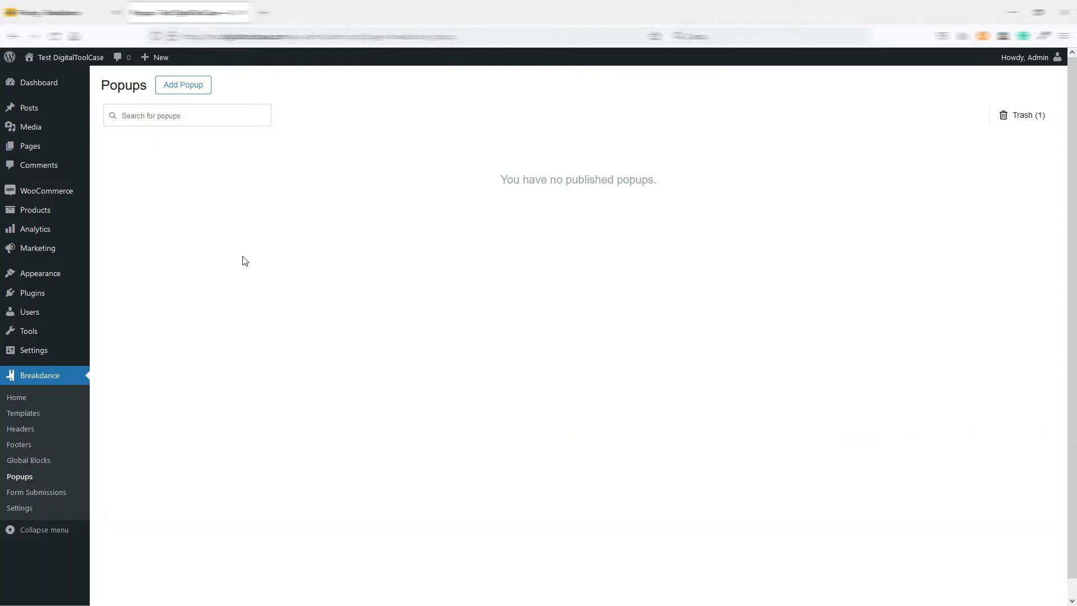
Start a new popup titled "popup" and set its location to Everywhere.
click(184, 89)
click(436, 221)
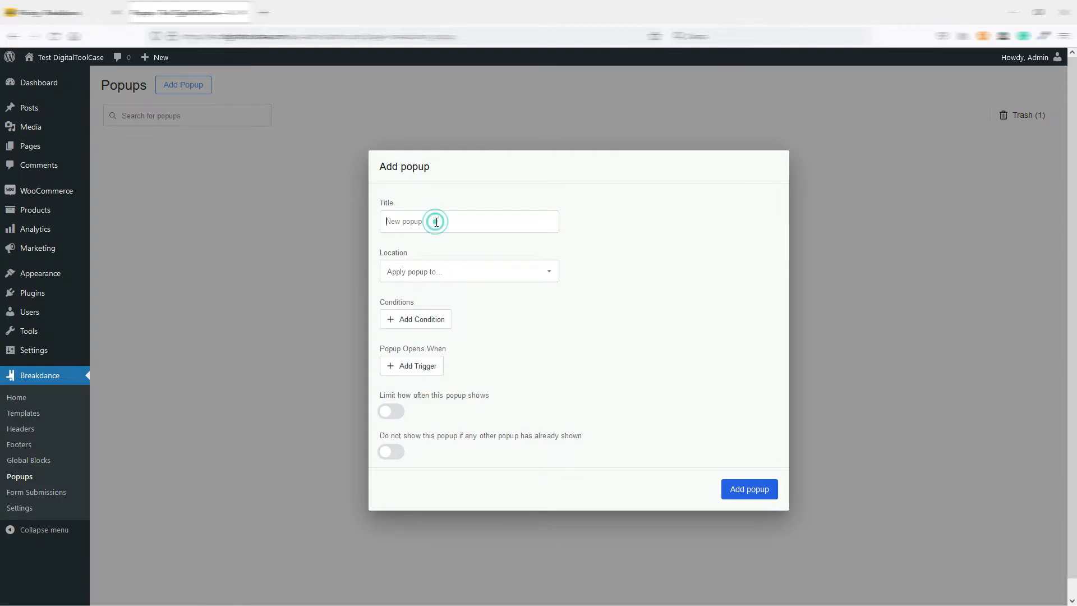
text(popup)
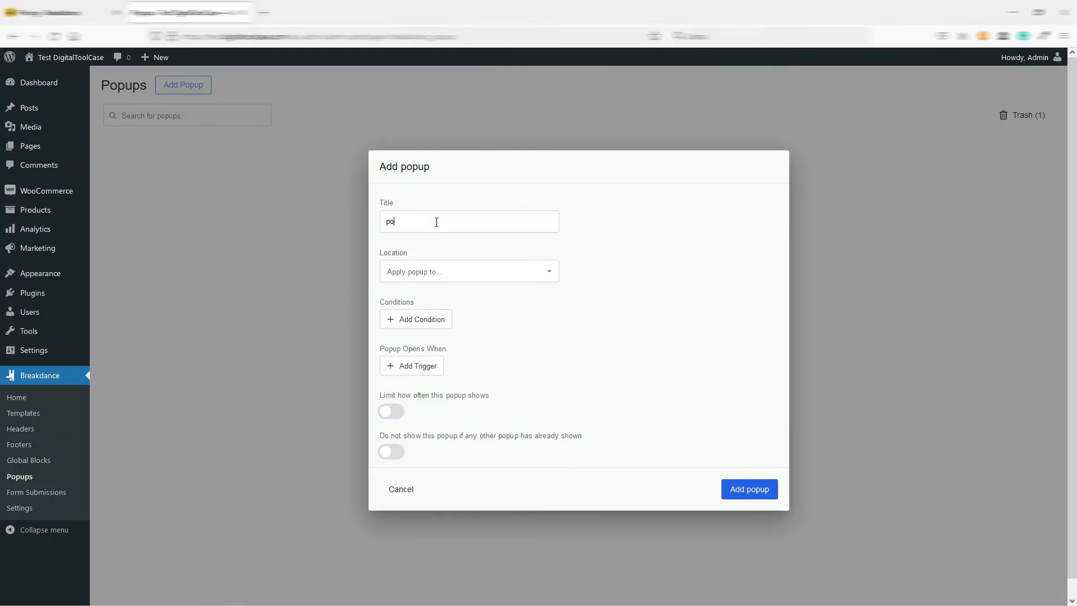
click(438, 272)
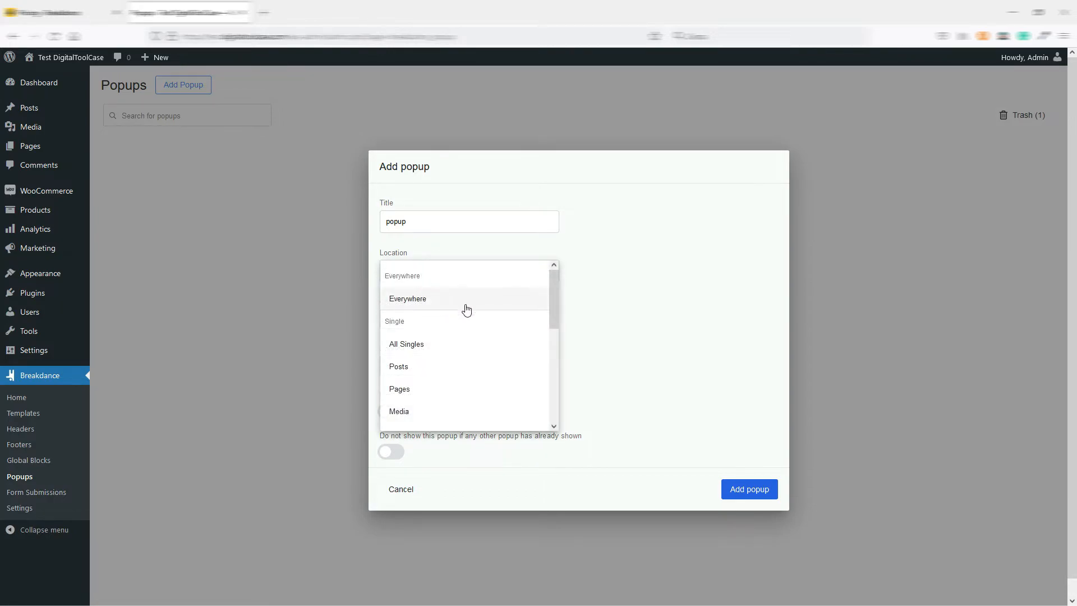
drag(557, 287, 553, 403)
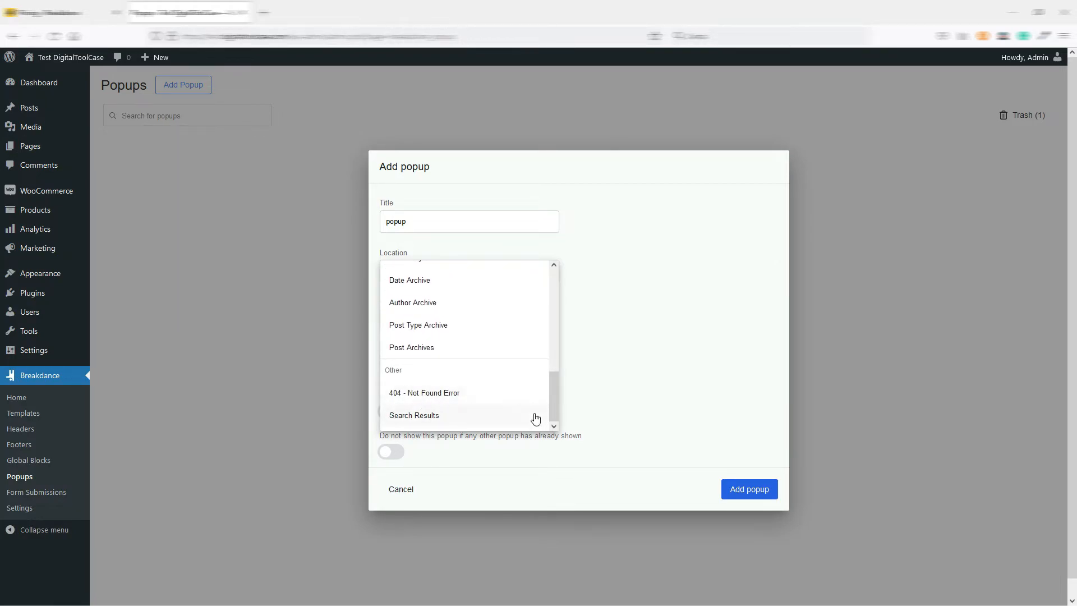
drag(552, 406, 558, 282)
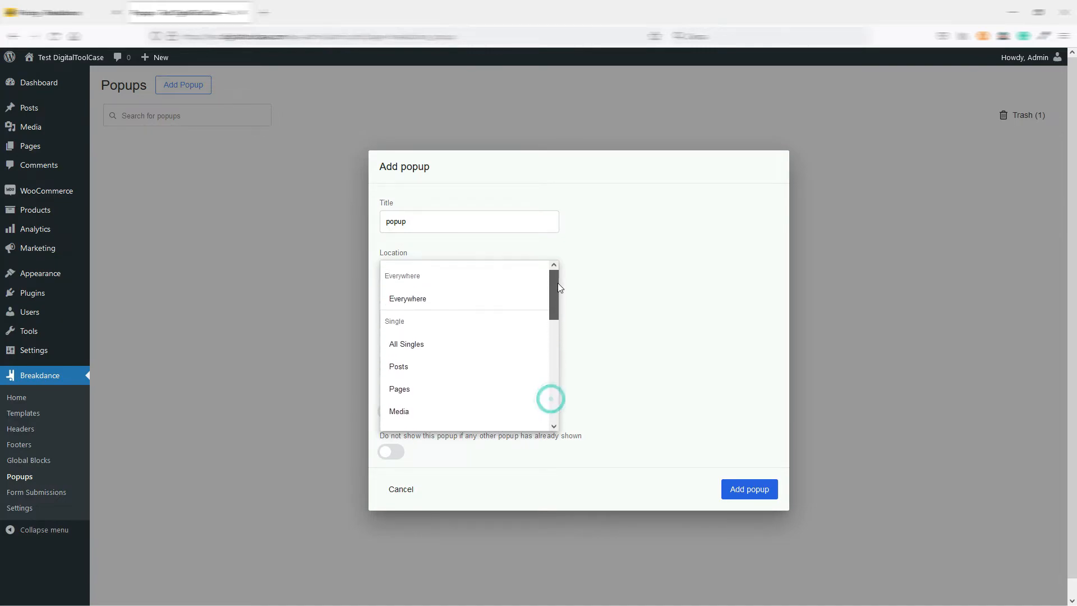
click(414, 299)
Add a condition to the popup, view the available condition types, and remove the empty condition.
click(410, 318)
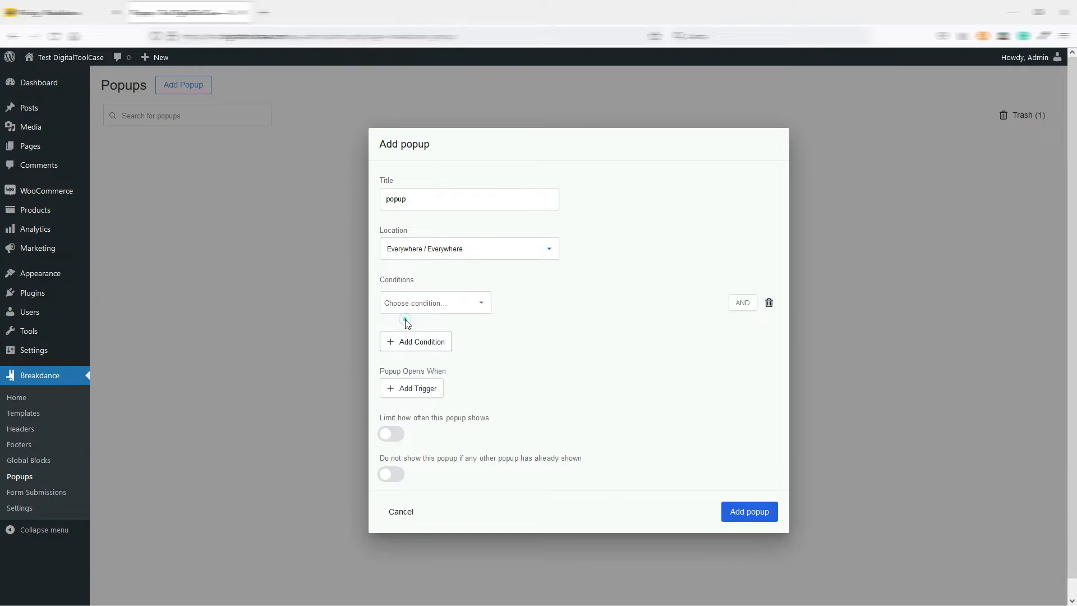
click(455, 303)
mouse_move(490, 322)
mouse_down()
mouse_move(491, 410)
mouse_move(487, 308)
mouse_up()
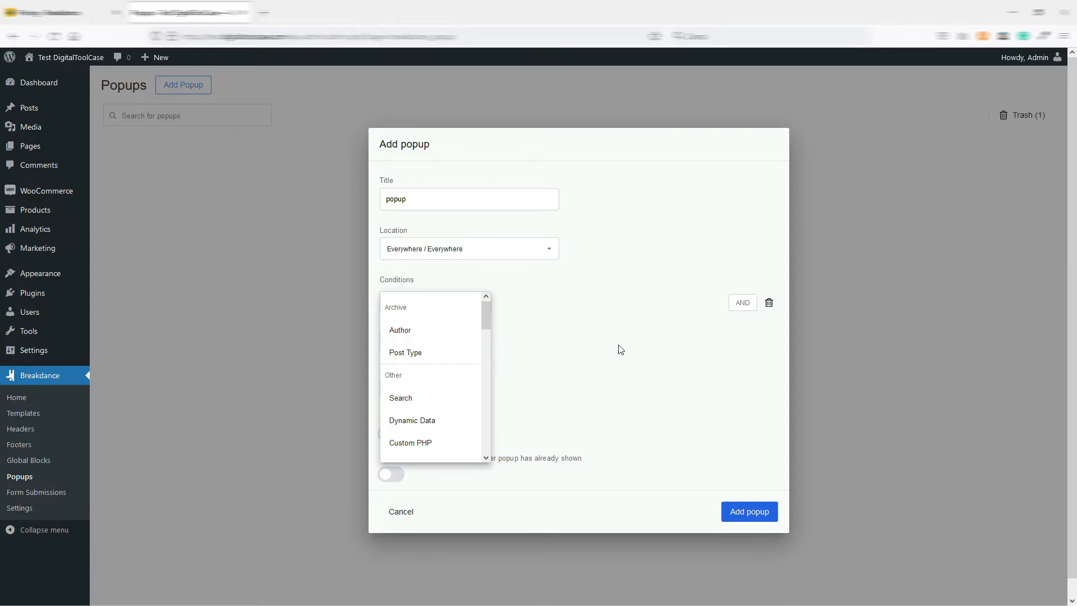
click(621, 378)
click(770, 303)
Add a trigger to the popup and set it to Page Load.
click(438, 372)
click(435, 359)
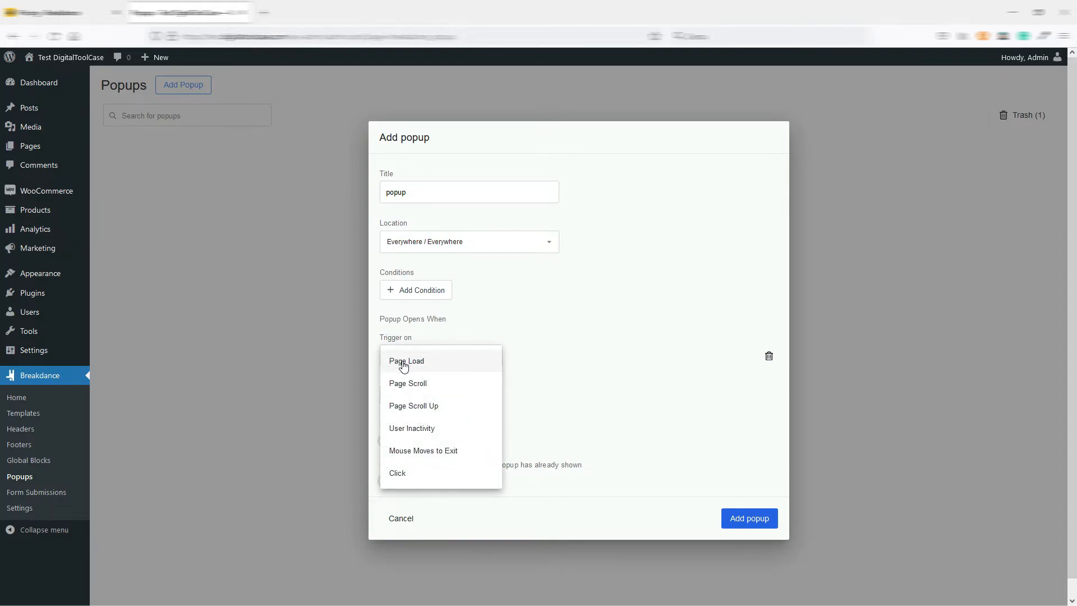
click(462, 365)
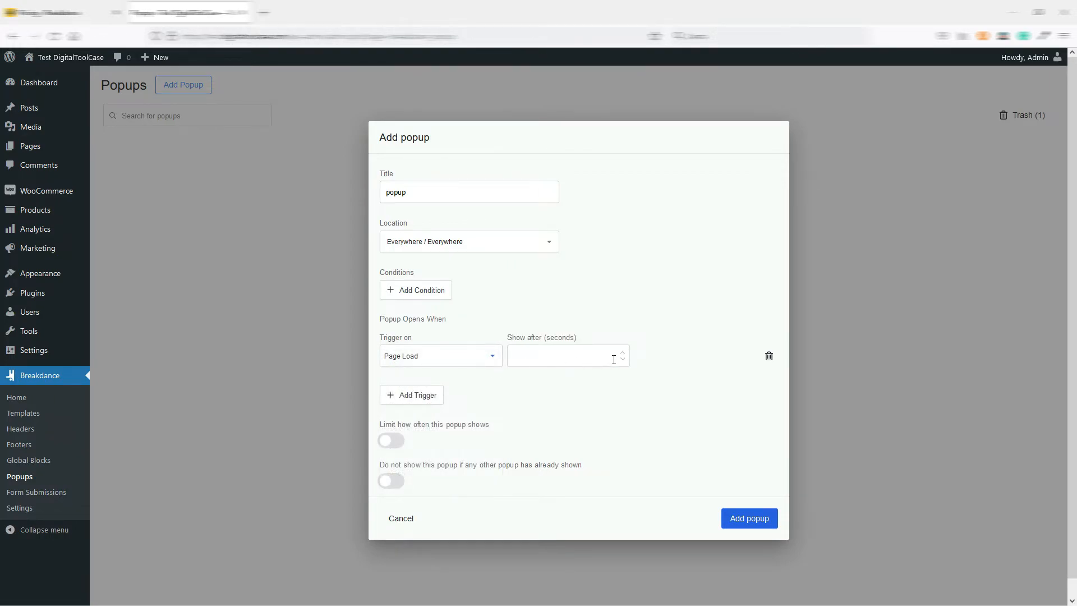
Switch the popup trigger to Page Scroll and try scrolling to Percent and to Selector.
click(486, 361)
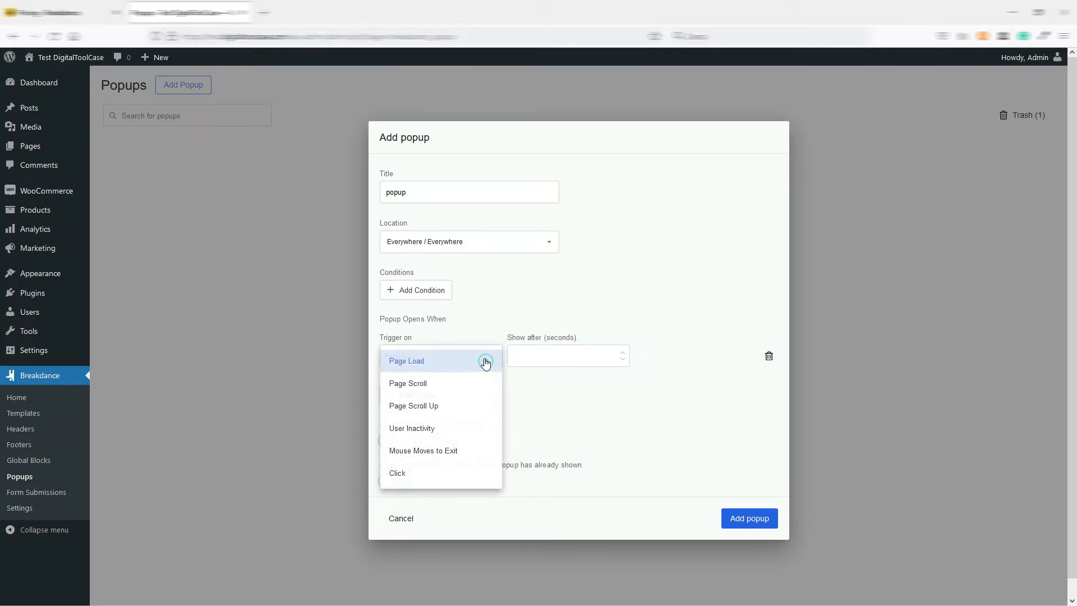
click(423, 381)
click(564, 359)
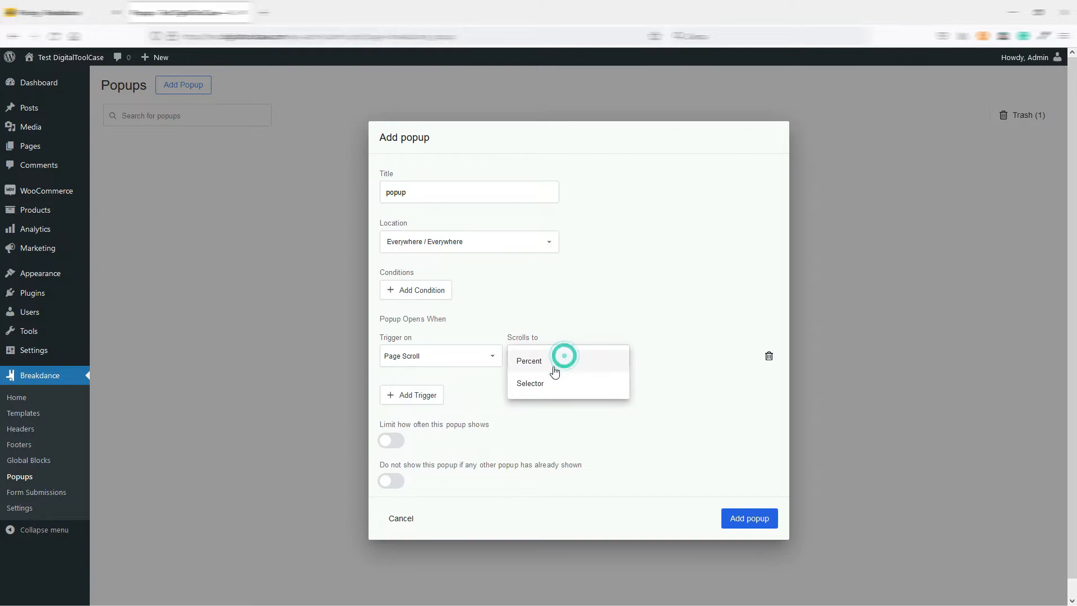
click(537, 365)
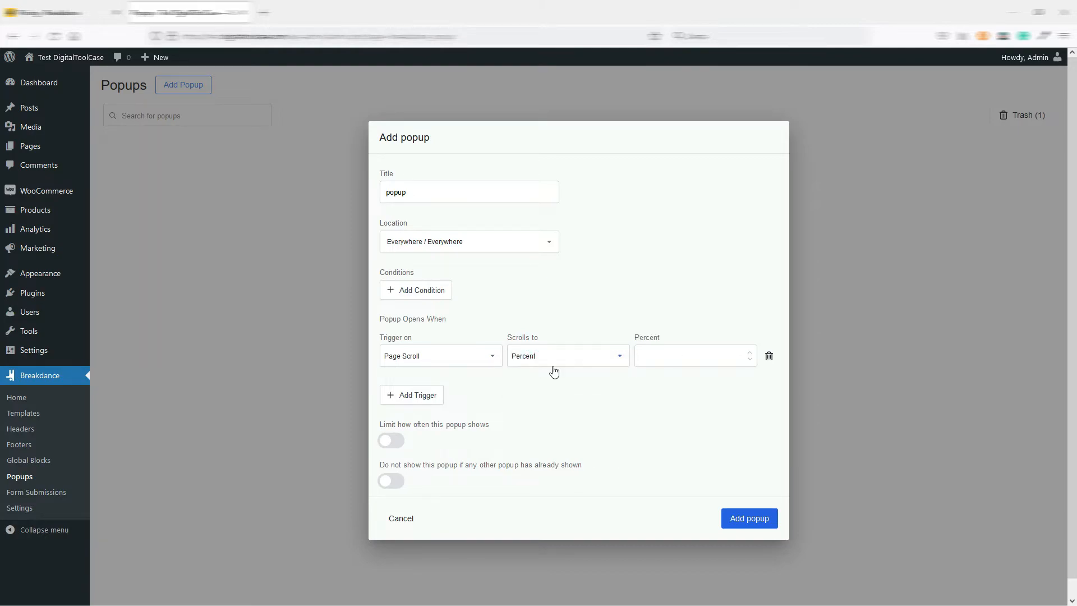
click(552, 363)
click(541, 385)
Try the Page Scroll Up, User Inactivity and Mouse Moves to Exit triggers to view each one's settings.
click(471, 362)
click(438, 406)
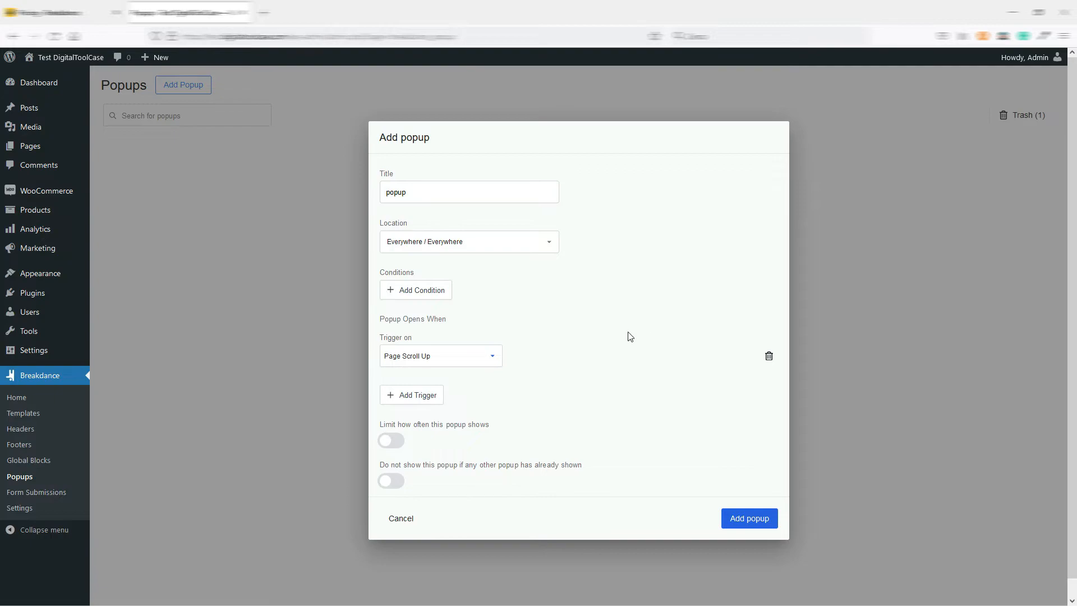
click(471, 362)
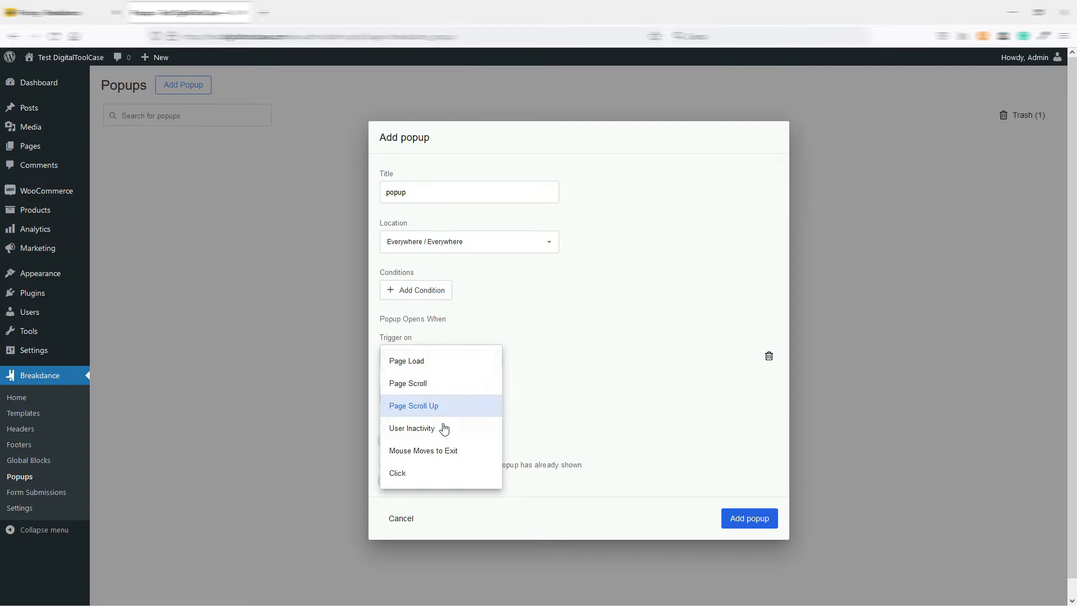
click(426, 429)
click(552, 357)
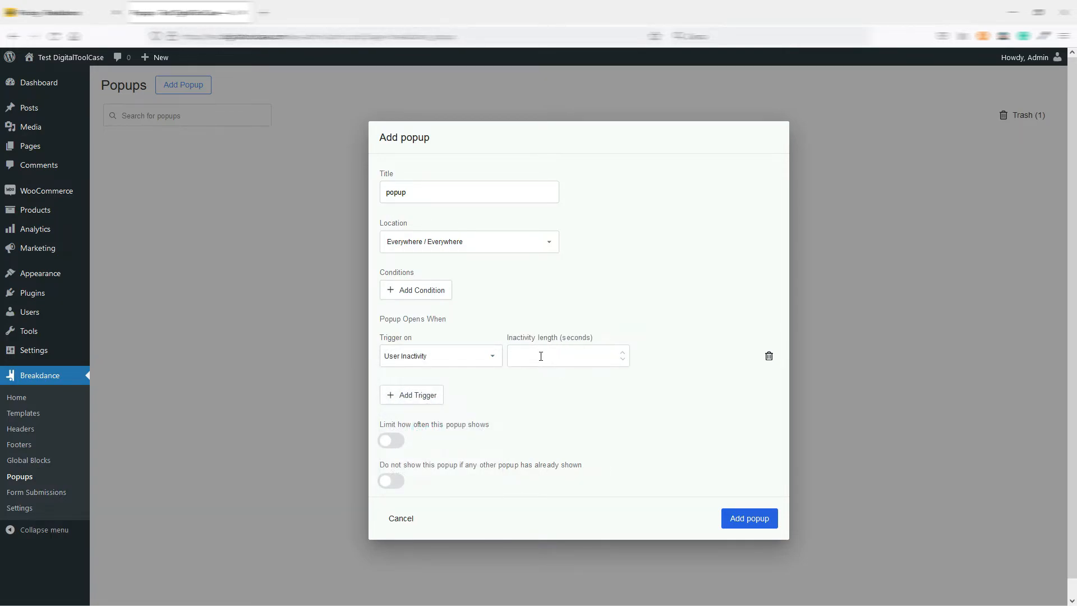
click(448, 359)
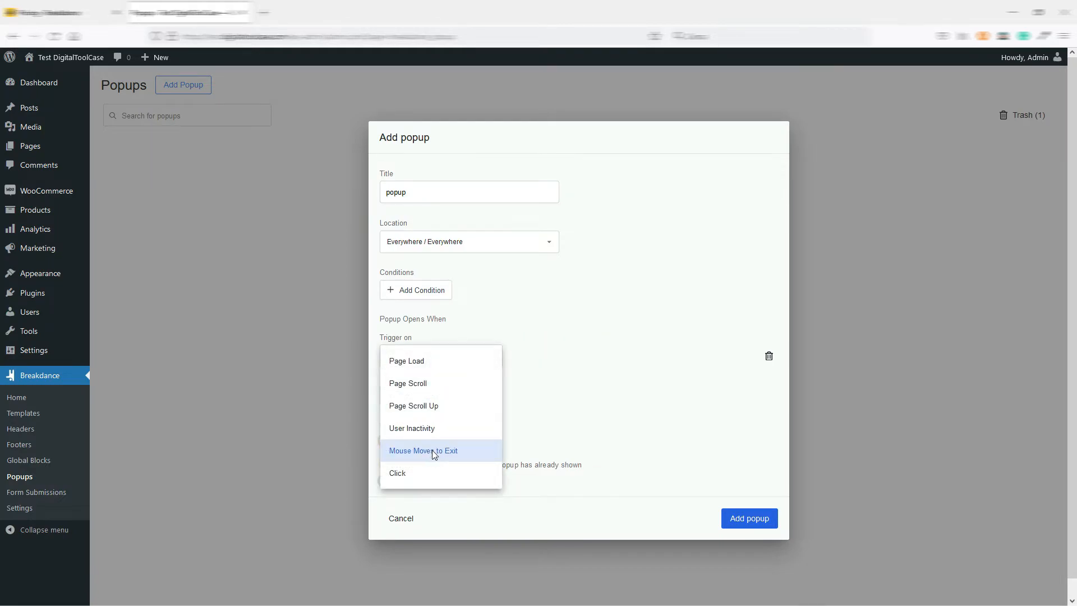
click(435, 452)
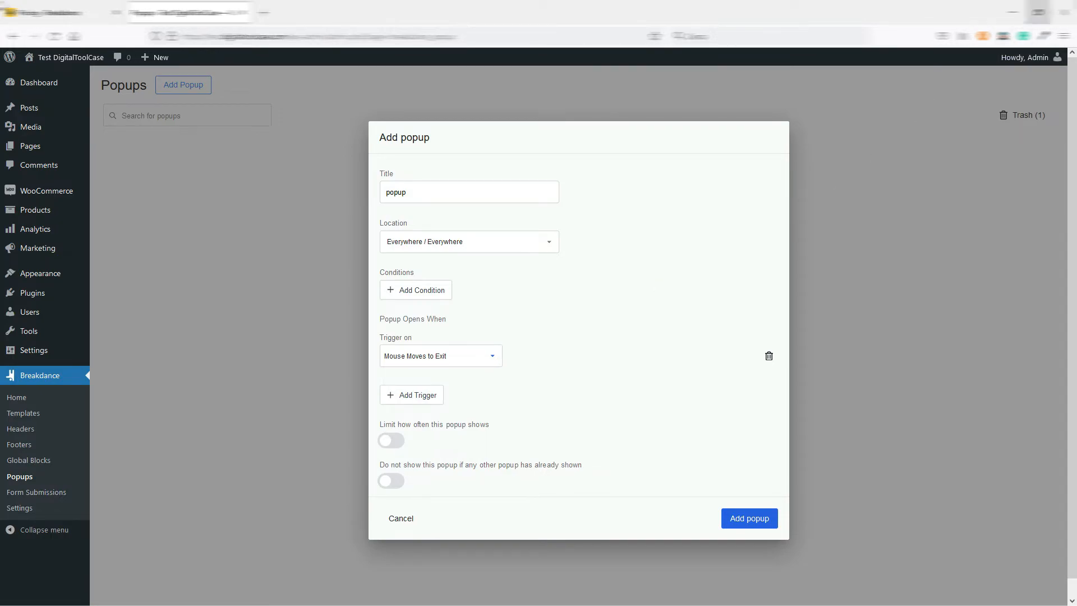
Try the Click trigger for the popup with its click target set to Anywhere.
click(454, 360)
click(416, 474)
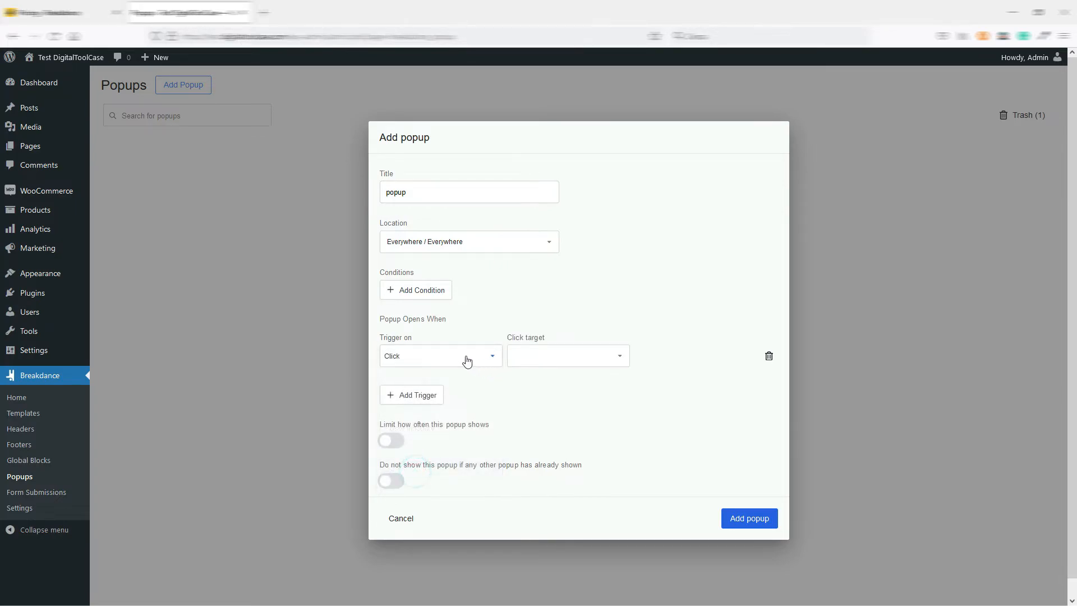
click(566, 359)
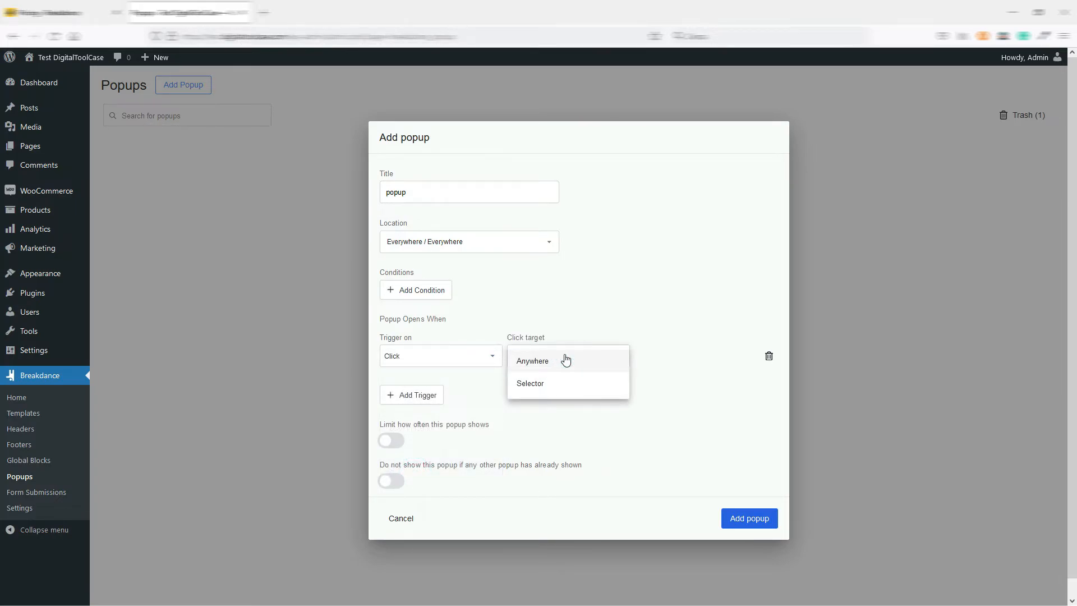
click(565, 359)
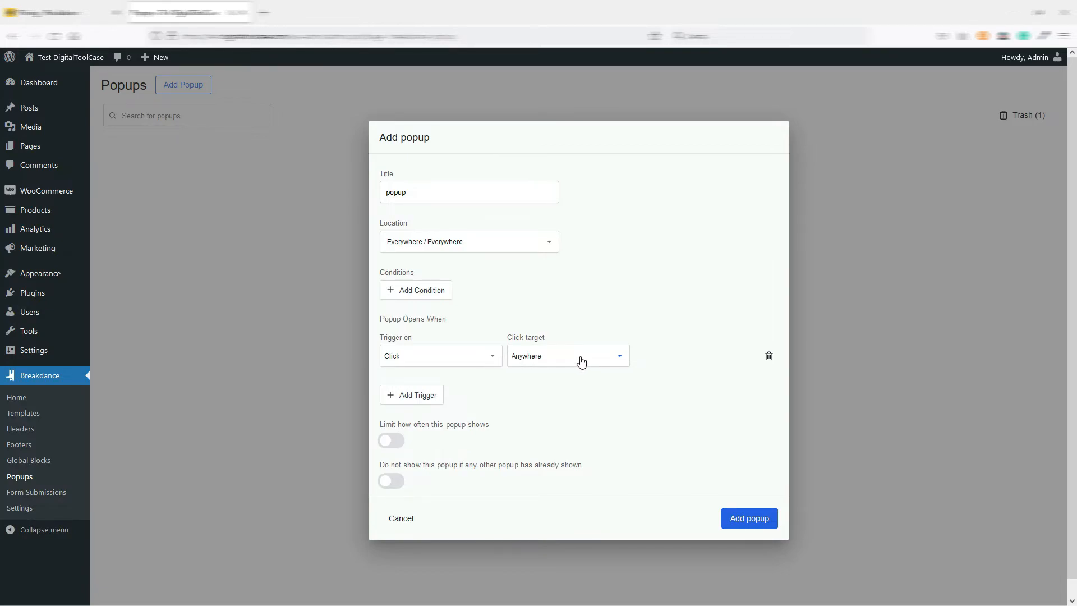
Set the popup trigger to Page Load with a delay of 3 seconds.
click(451, 356)
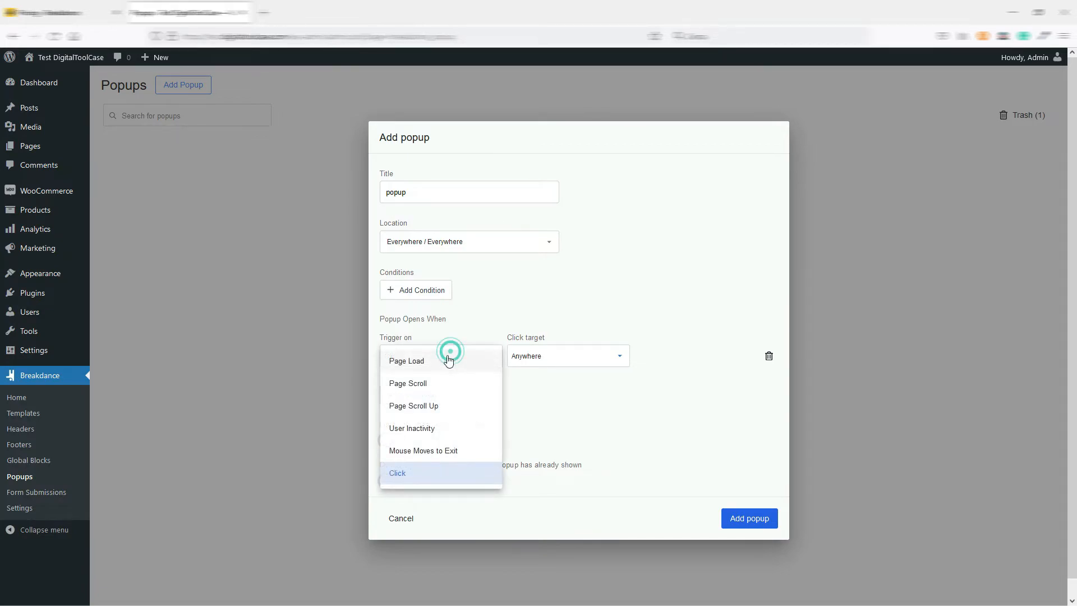
click(421, 364)
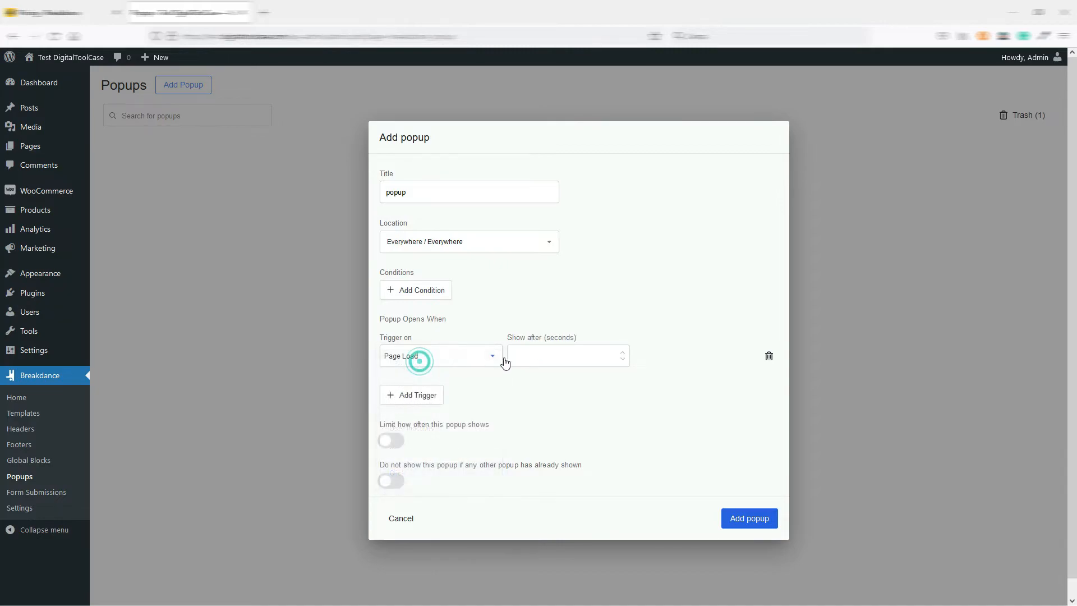
click(543, 358)
text(3)
click(567, 391)
Turn the popup's display limit on to view its options, turn it off again, and create the popup.
click(391, 442)
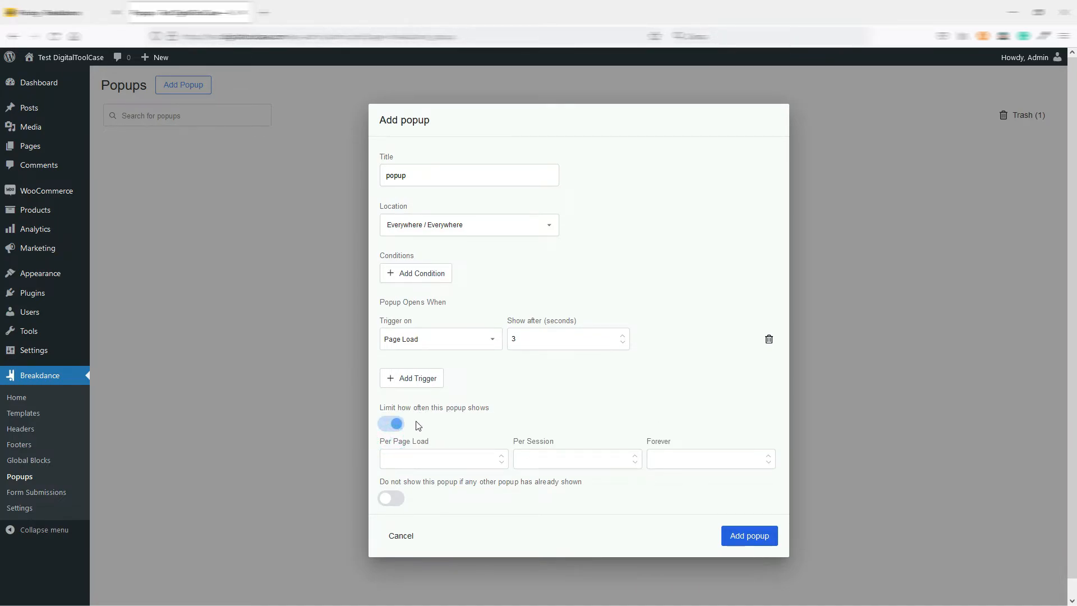
click(395, 425)
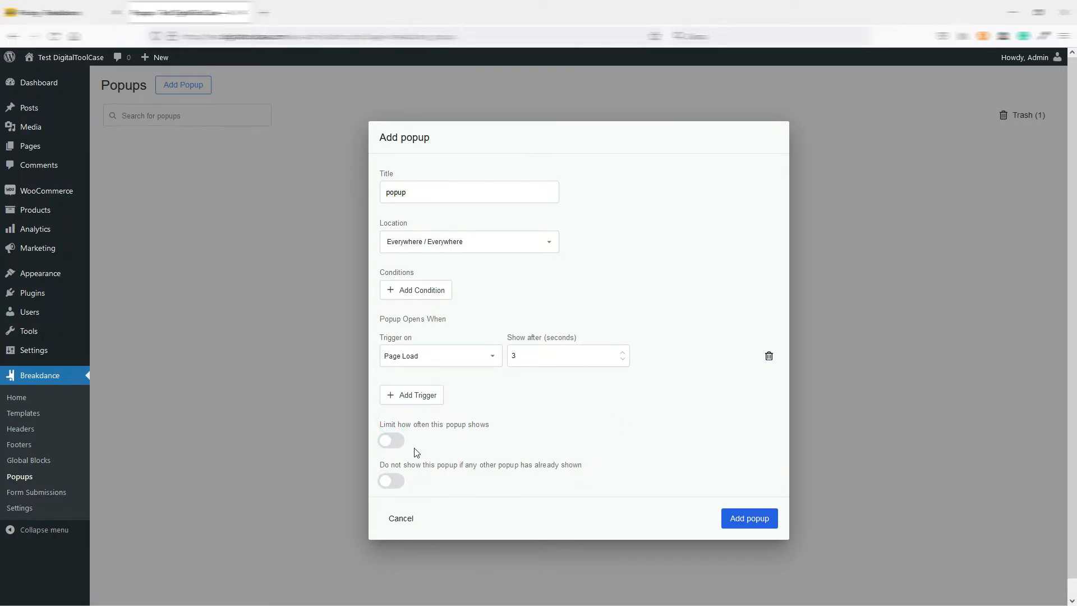
click(751, 517)
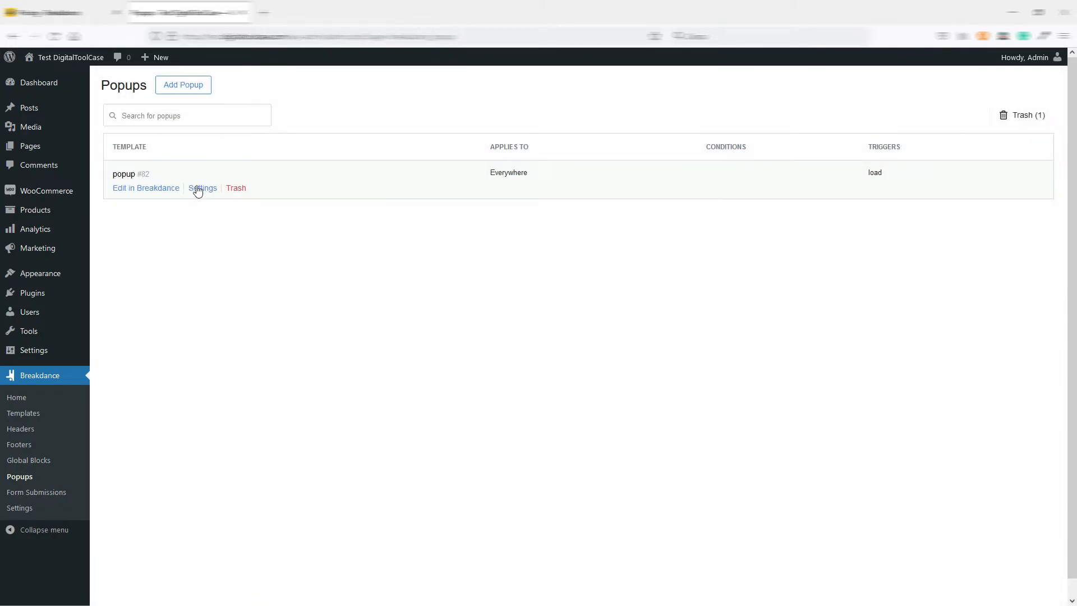
Open the new popup in the Breakdance editor, show its structure, and browse the elements available to add.
click(153, 191)
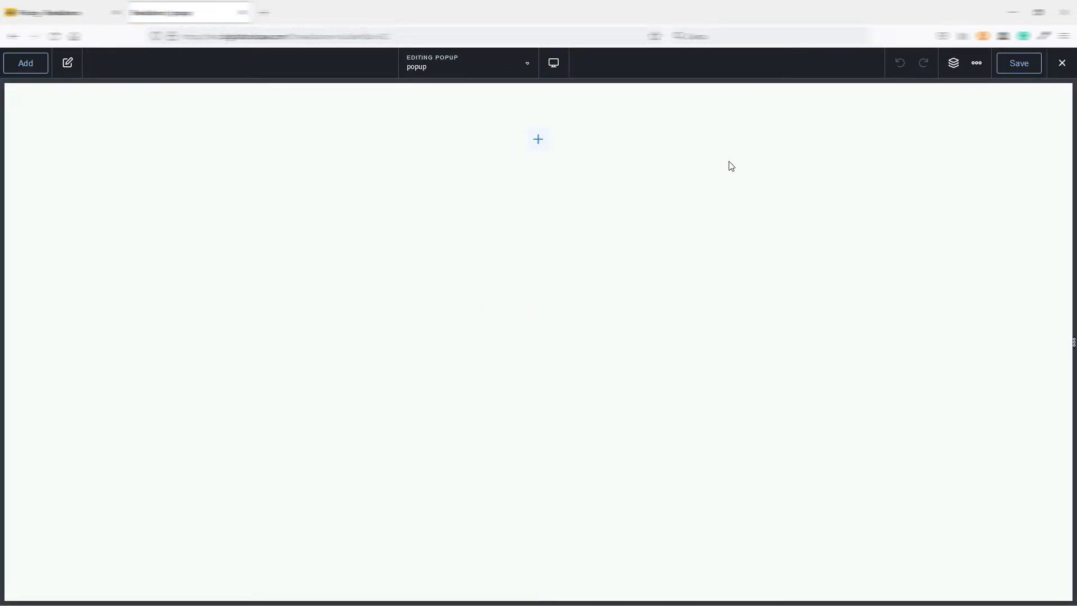
click(953, 66)
click(29, 66)
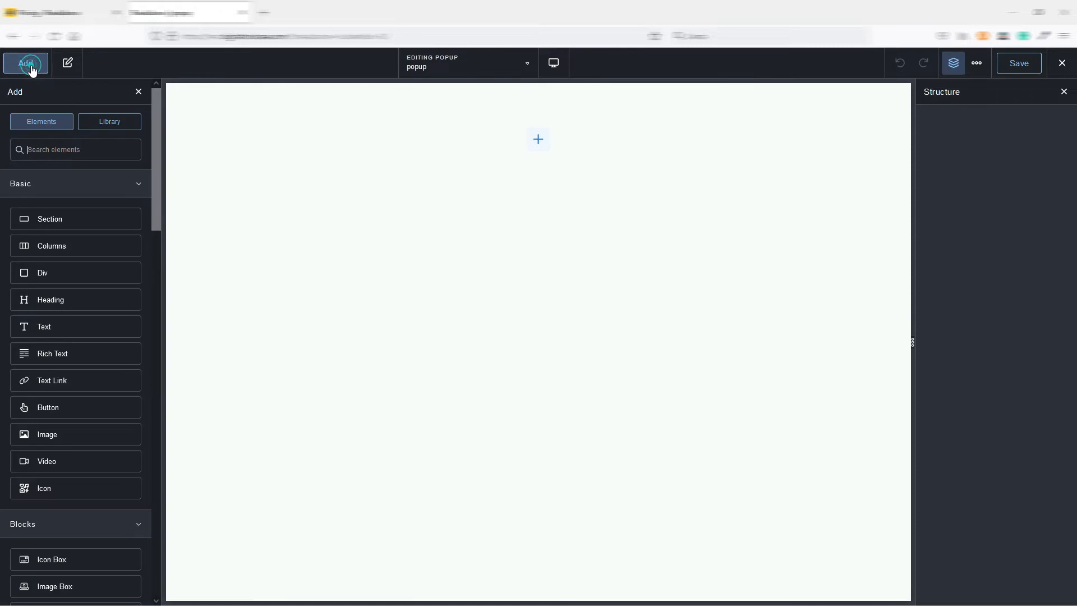
scroll(112, 209, down, 6)
scroll(113, 209, down, 1)
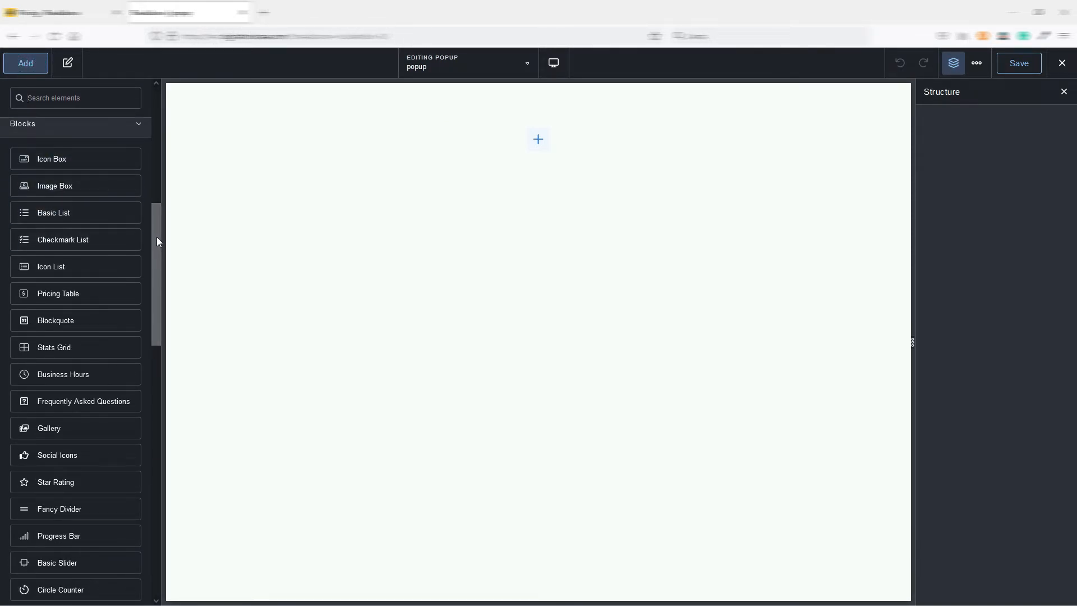
drag(159, 228, 163, 137)
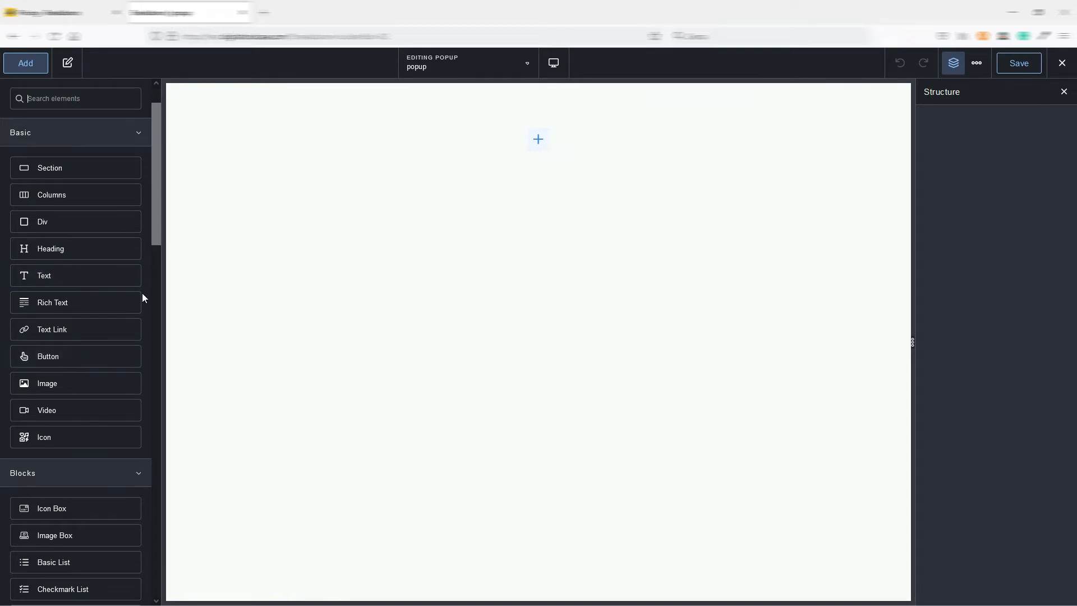
Try an Icon Box in the popup, view its design and content settings, and delete it.
drag(156, 193, 150, 279)
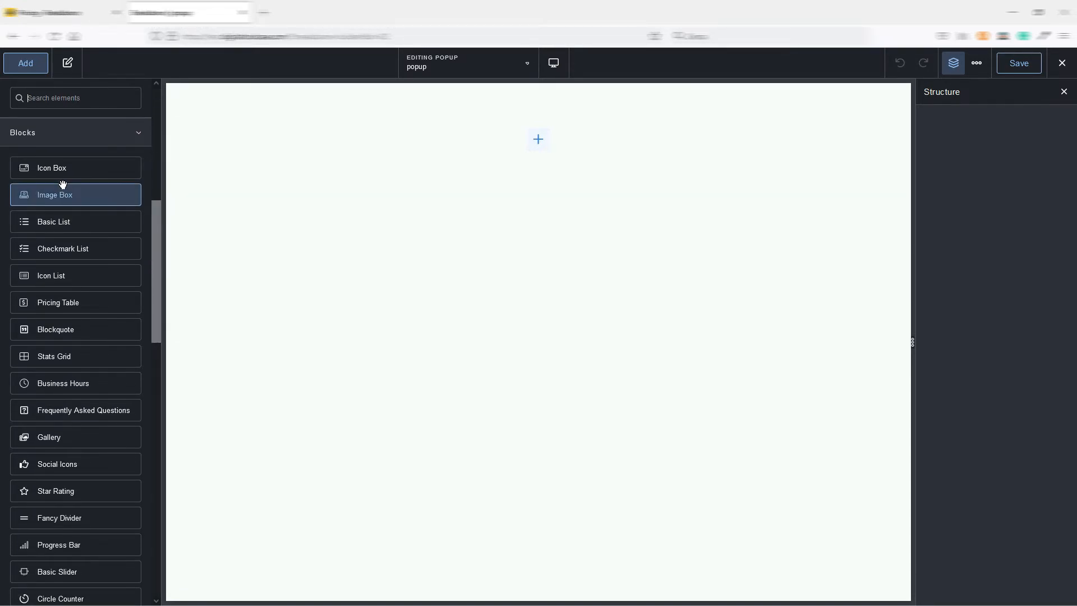
drag(50, 168, 396, 180)
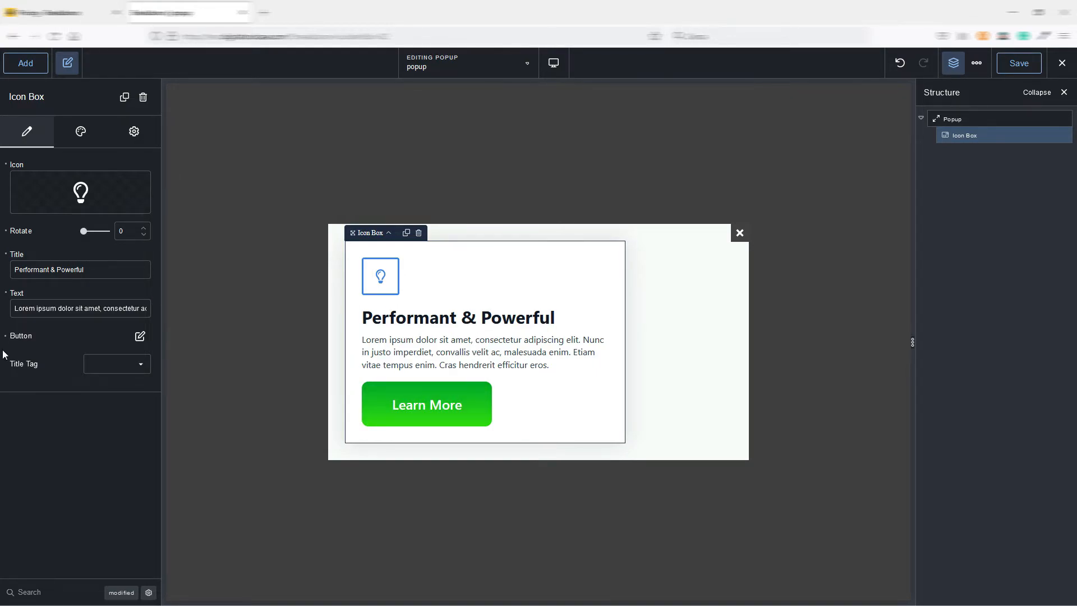
click(81, 133)
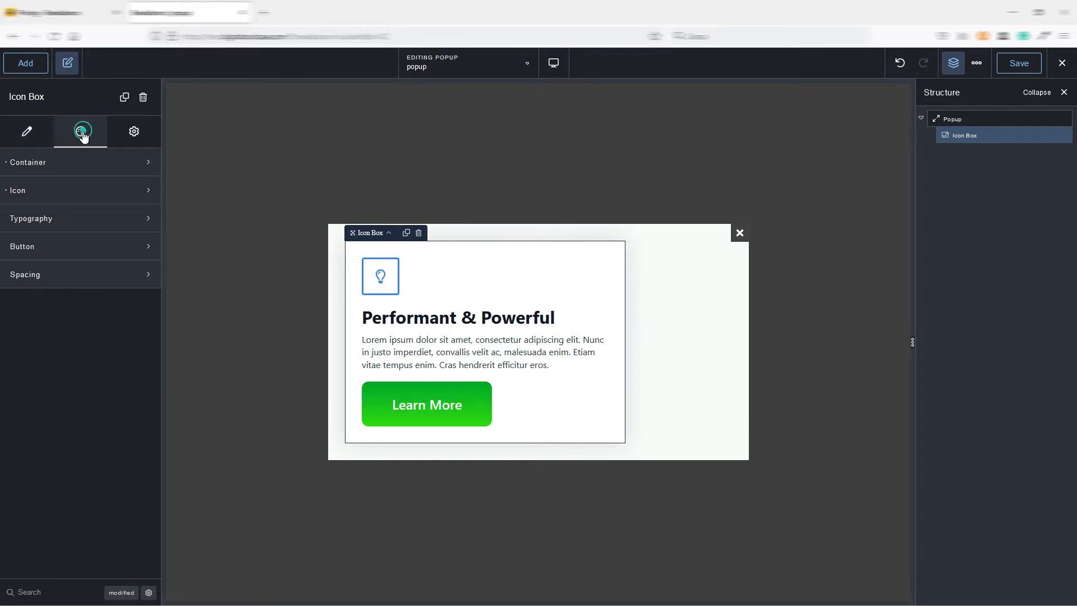
click(27, 123)
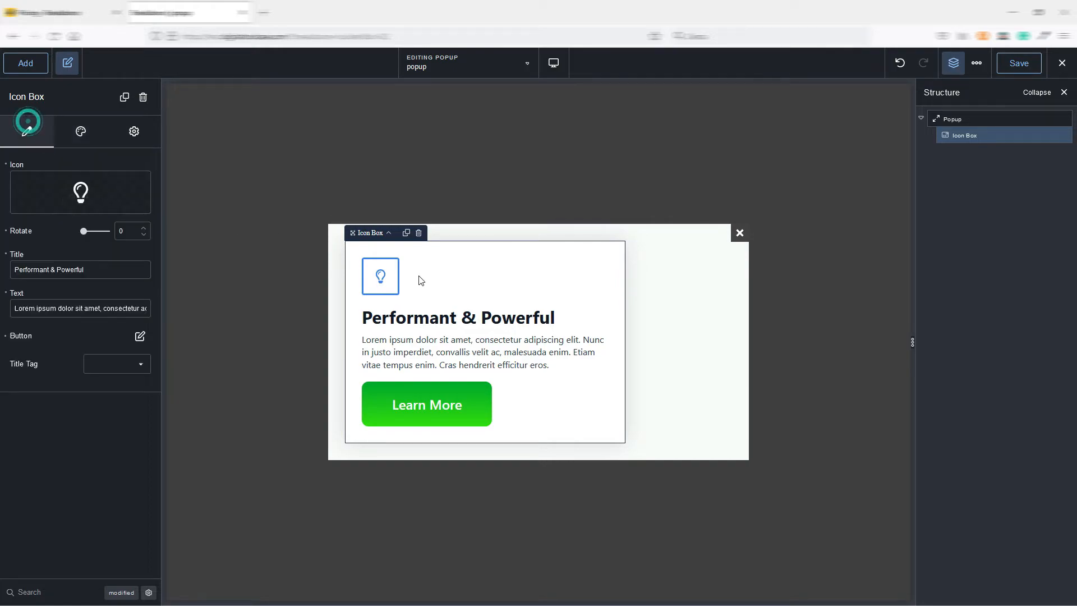
click(419, 233)
Try an Icon List in the popup and delete it.
click(21, 70)
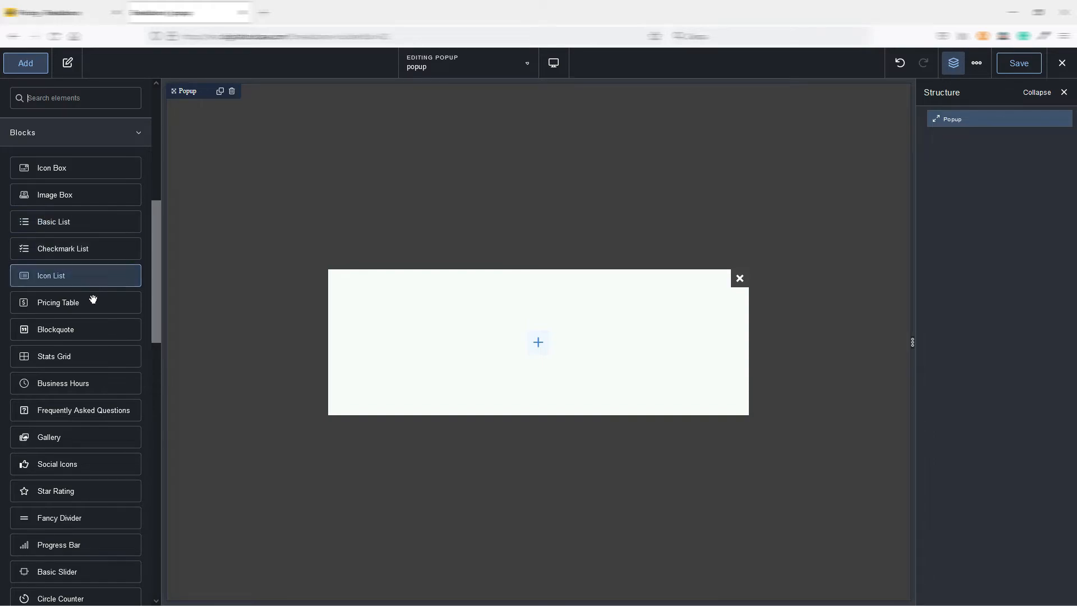
click(57, 278)
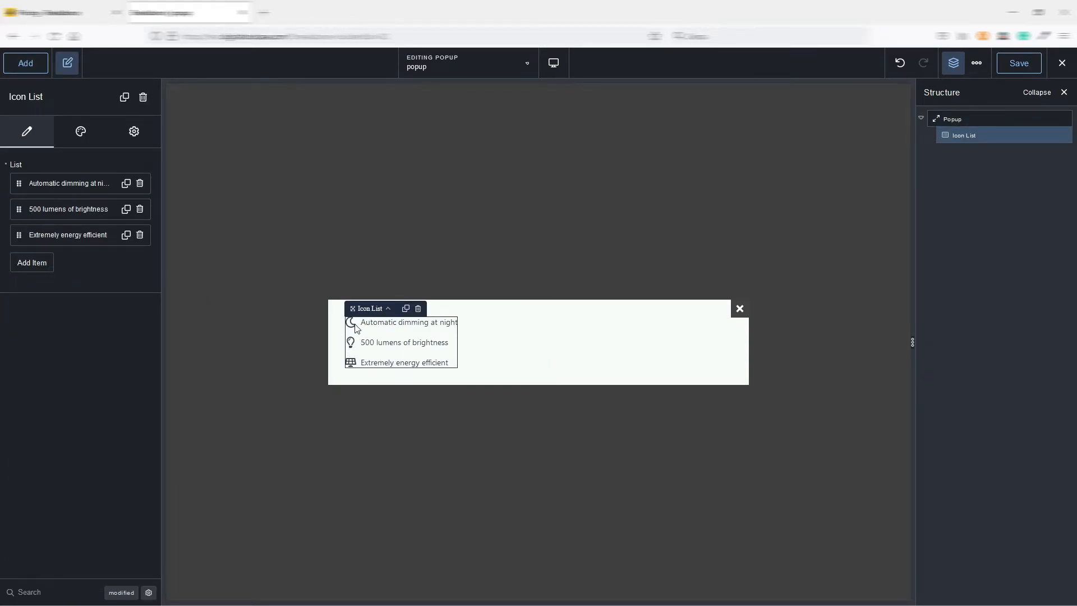
click(420, 310)
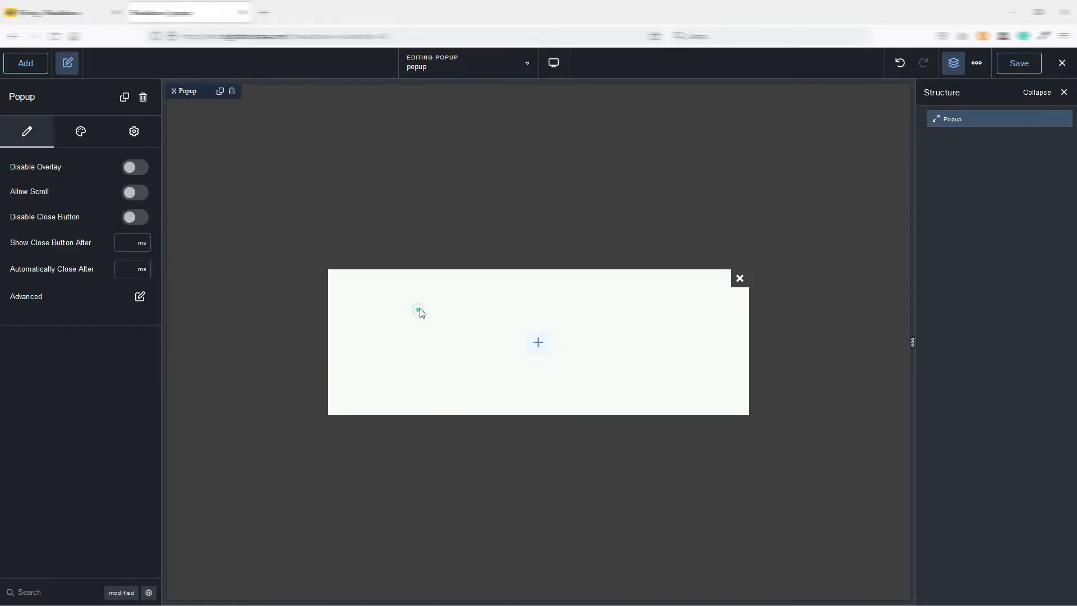
Try a Pricing Table in the popup and delete it.
click(28, 65)
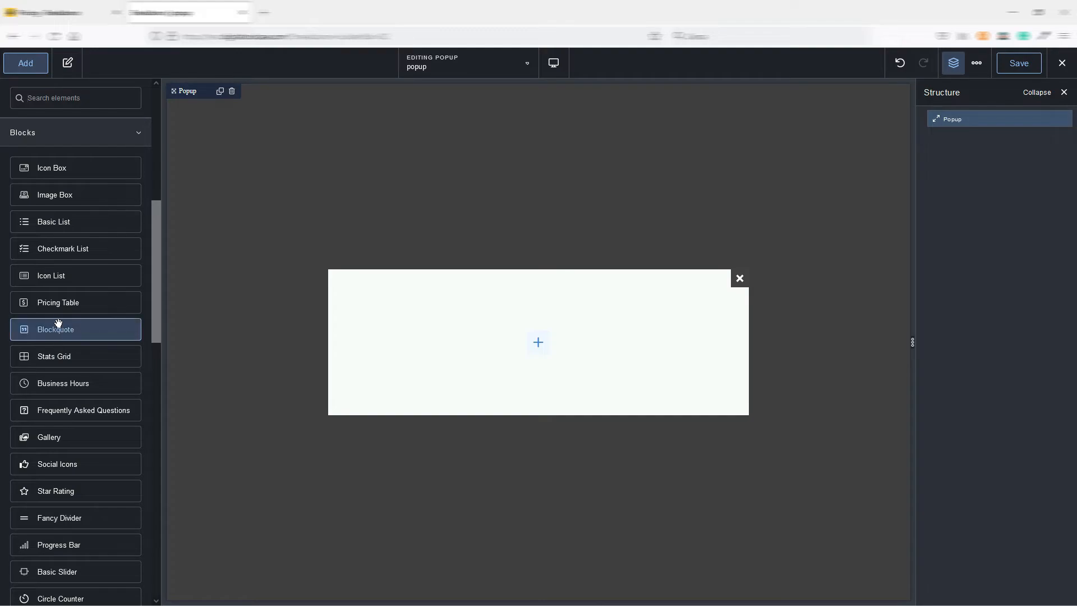
click(58, 303)
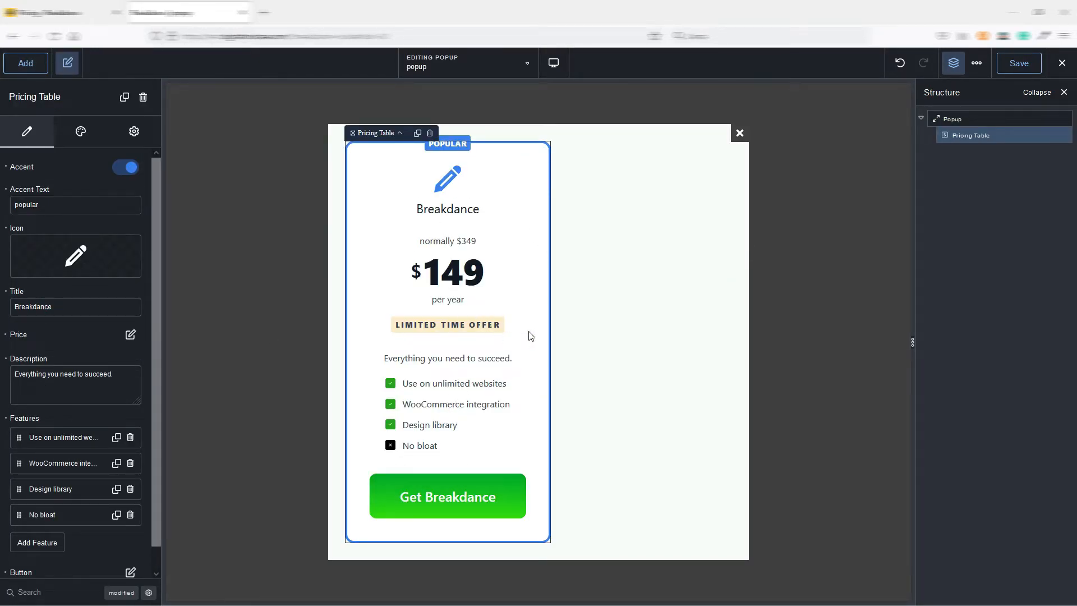
click(430, 134)
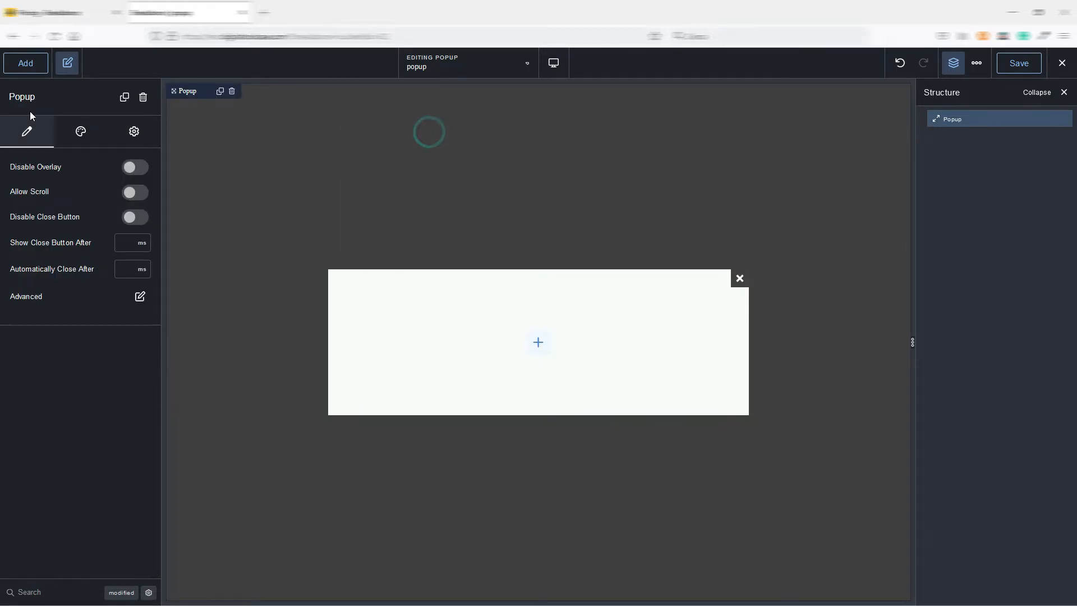
Try a Gallery in the popup and delete it.
click(25, 71)
scroll(62, 294, down, 2)
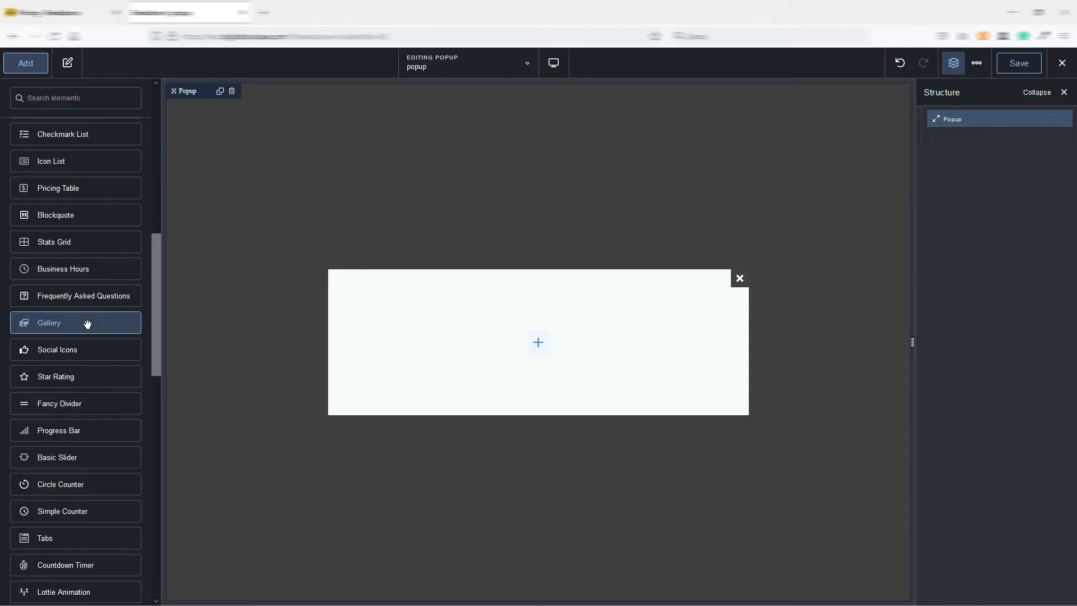
drag(82, 326, 543, 372)
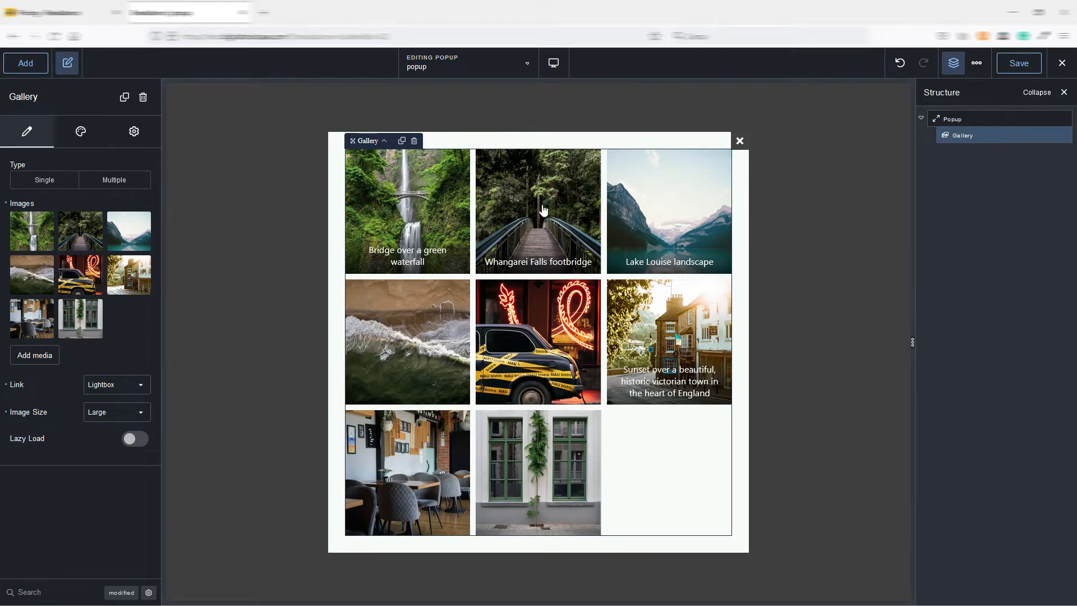
click(414, 144)
Add a Countdown Timer element to the popup.
click(25, 63)
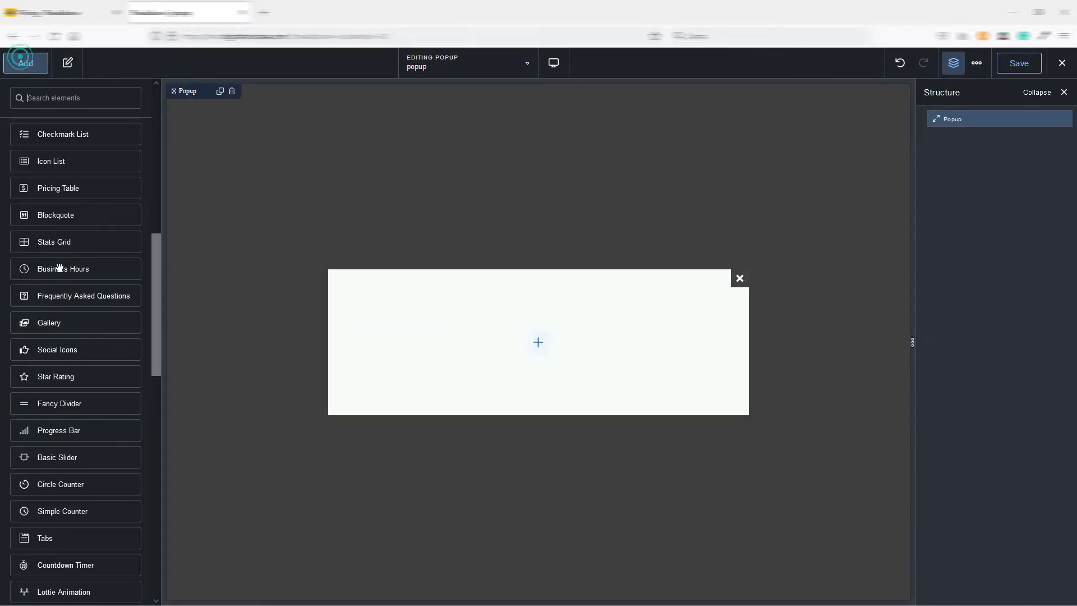
scroll(72, 273, down, 4)
click(69, 338)
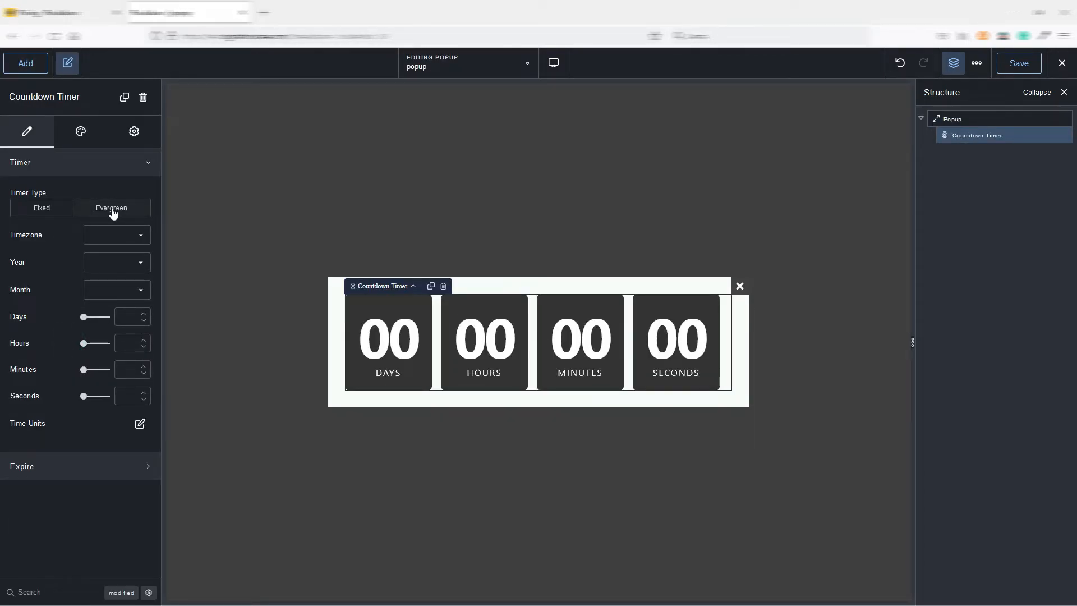
Search the elements for "image" and add an Image Comparison below the countdown timer.
click(26, 66)
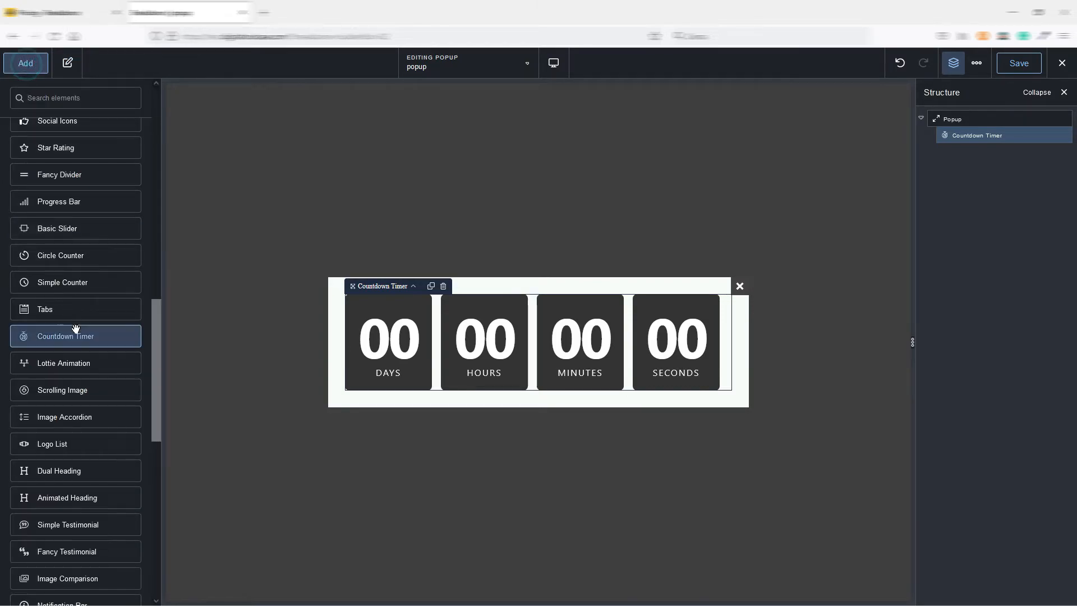
scroll(79, 252, up, 2)
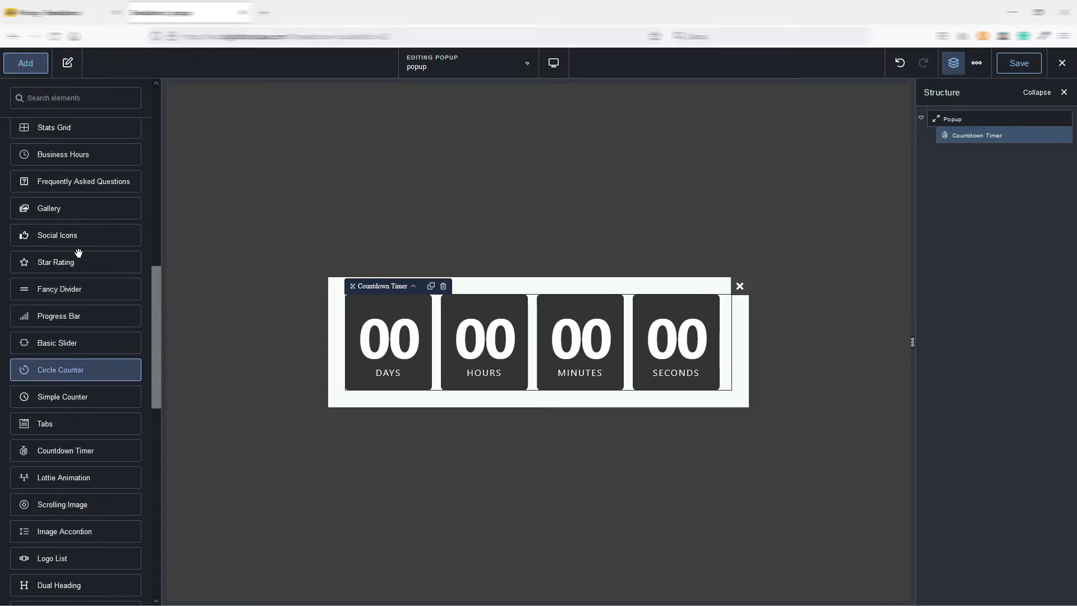
scroll(78, 252, up, 9)
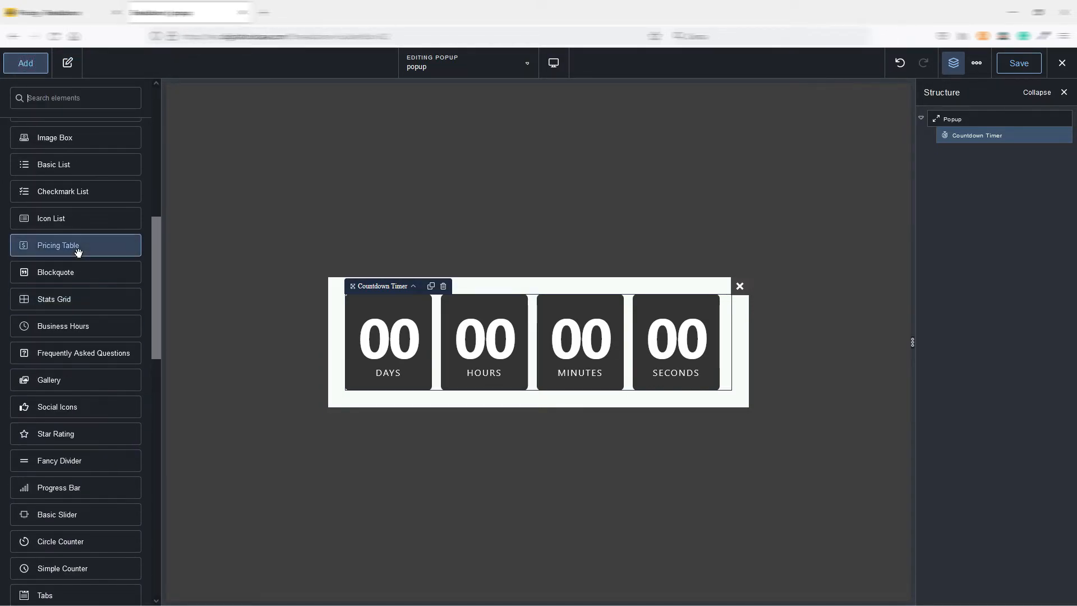
scroll(78, 215, up, 3)
click(67, 149)
text(image)
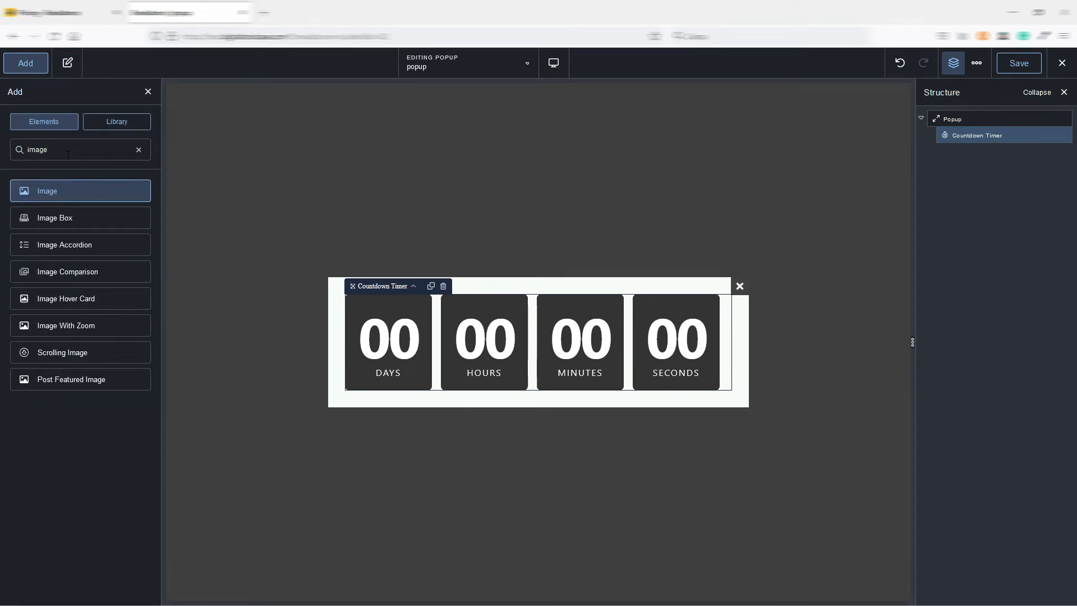
click(58, 272)
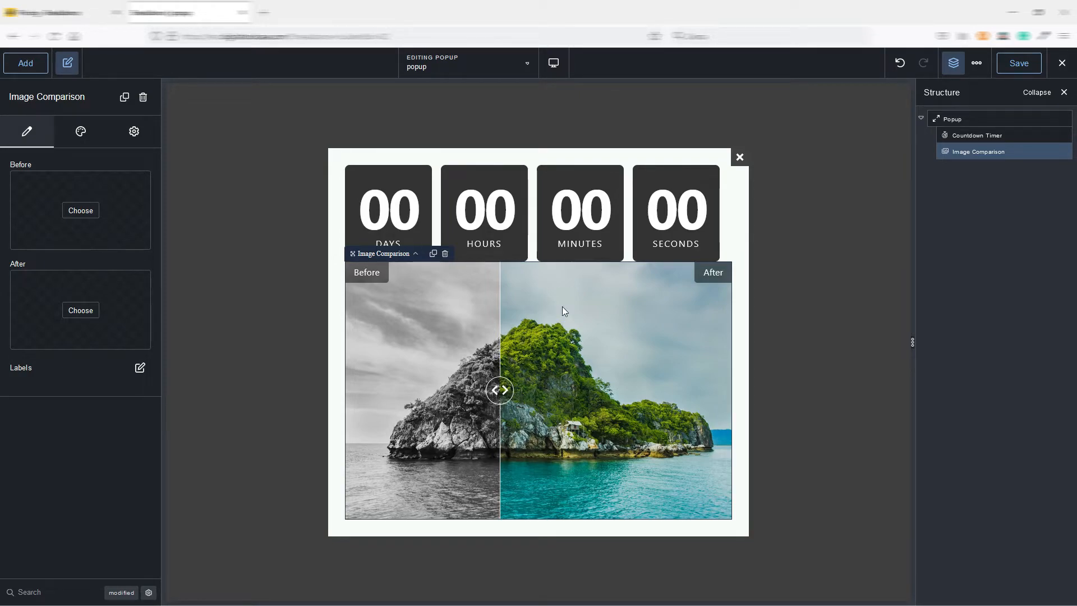
Delete the Countdown Timer above the image comparison.
click(692, 193)
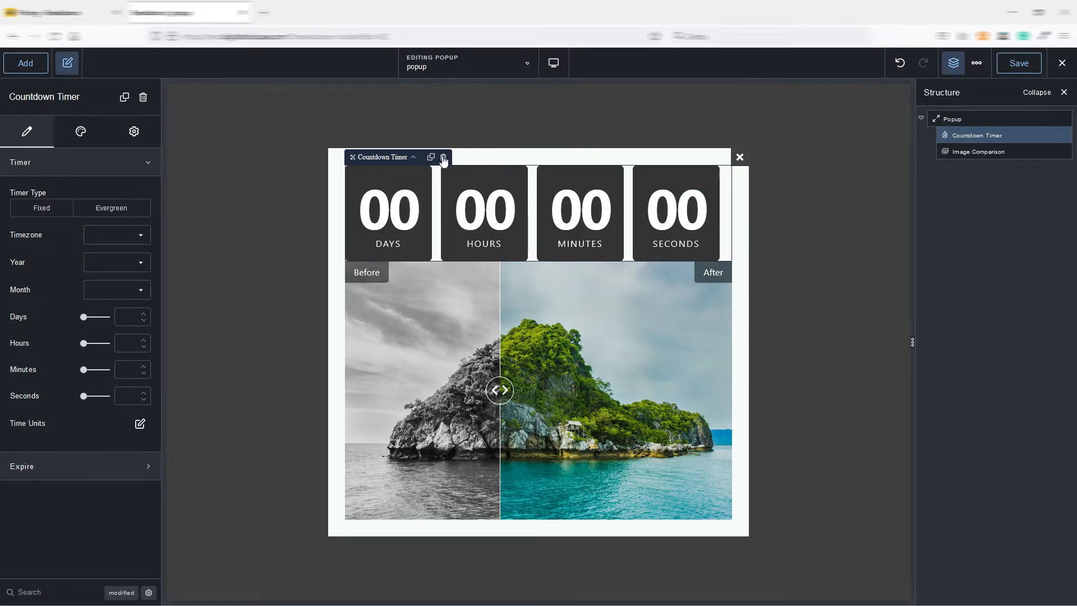
click(440, 155)
Add a Circle Counter element below the image comparison in the popup.
click(26, 63)
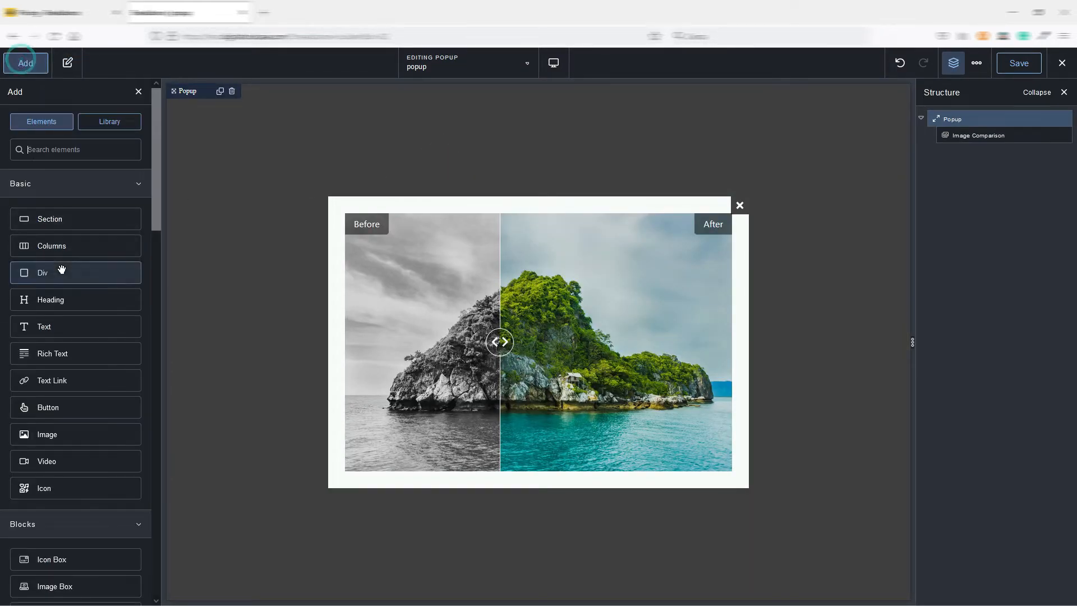
scroll(70, 264, down, 8)
scroll(71, 267, down, 5)
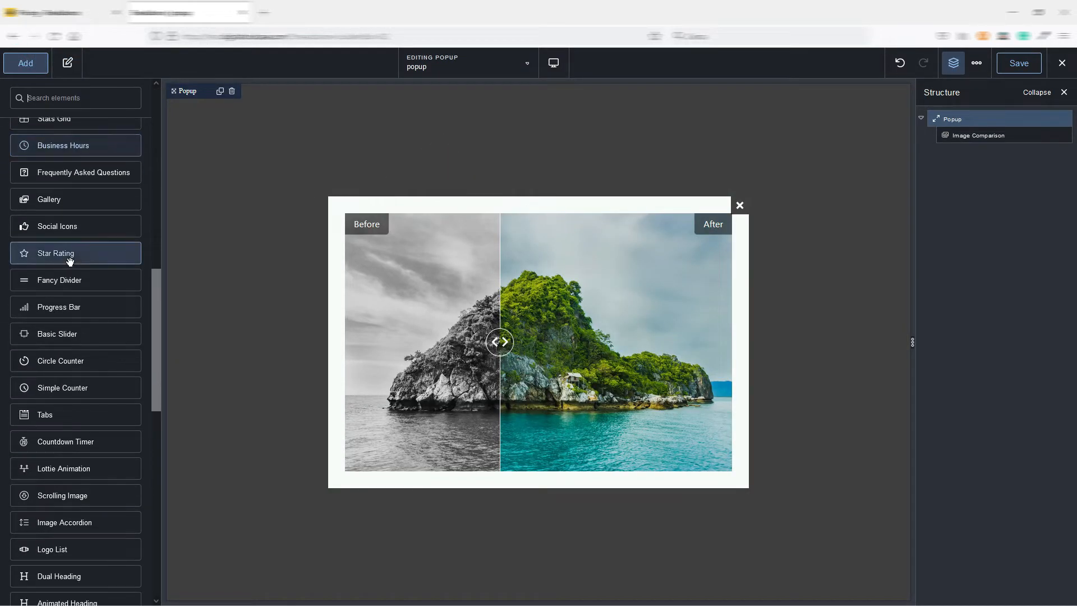
click(74, 305)
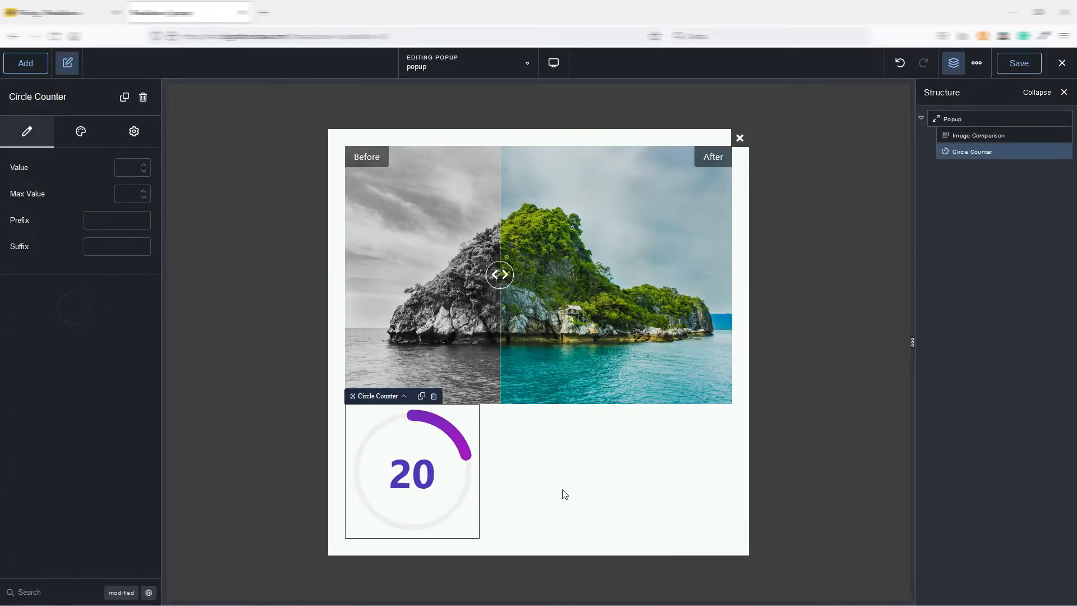
Add a Google Map element below the circle counter in the popup.
click(25, 62)
scroll(68, 319, down, 4)
scroll(68, 320, down, 3)
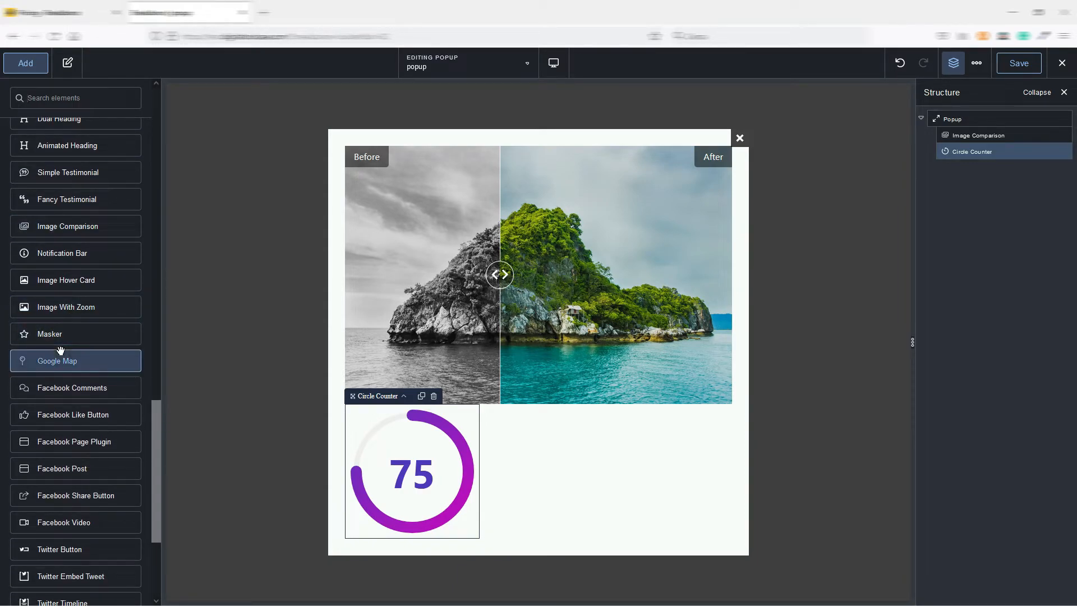
scroll(60, 350, down, 1)
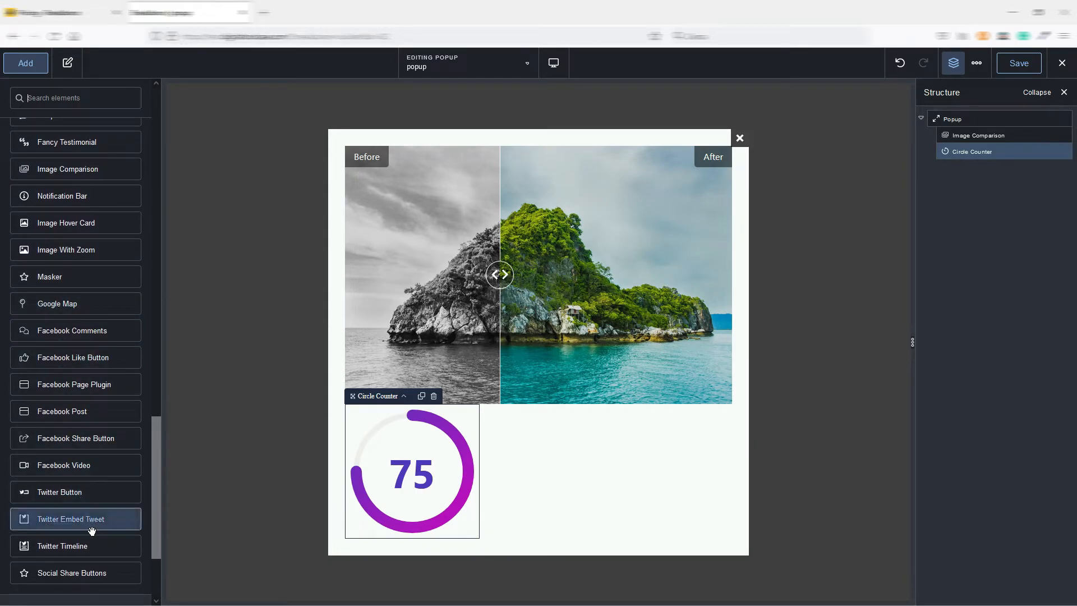
click(72, 308)
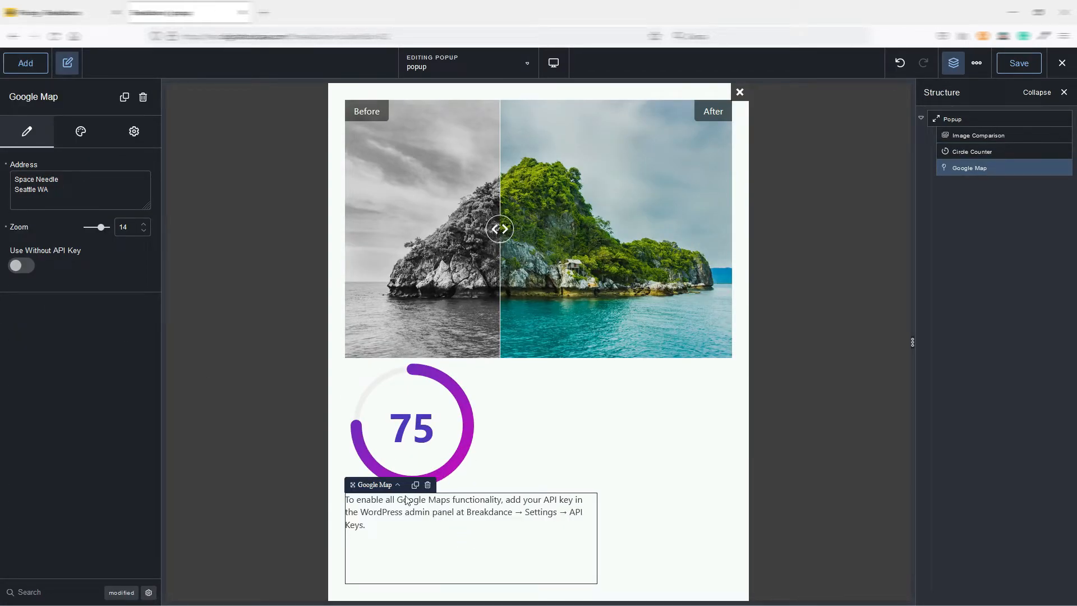
Empty the popup by deleting its Google Map, Circle Counter and Image Comparison elements.
click(428, 486)
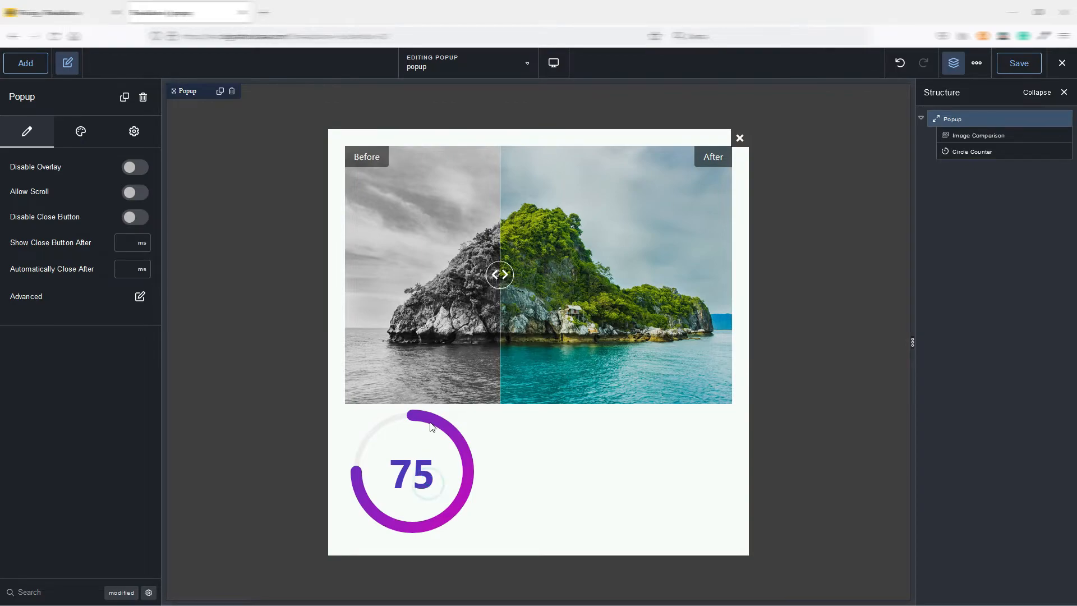
click(419, 433)
click(433, 397)
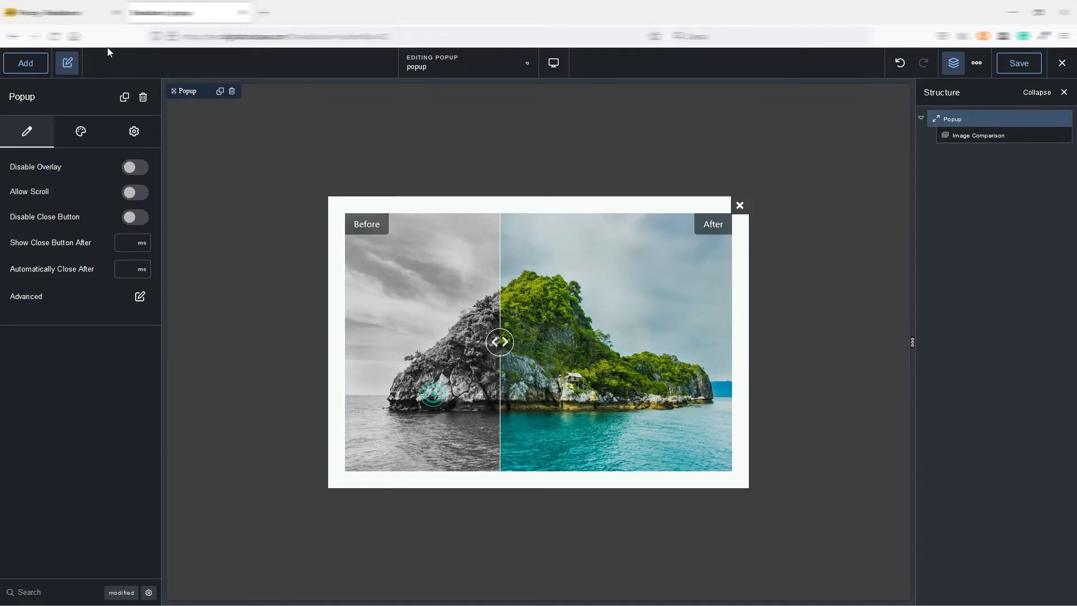
click(28, 64)
click(566, 246)
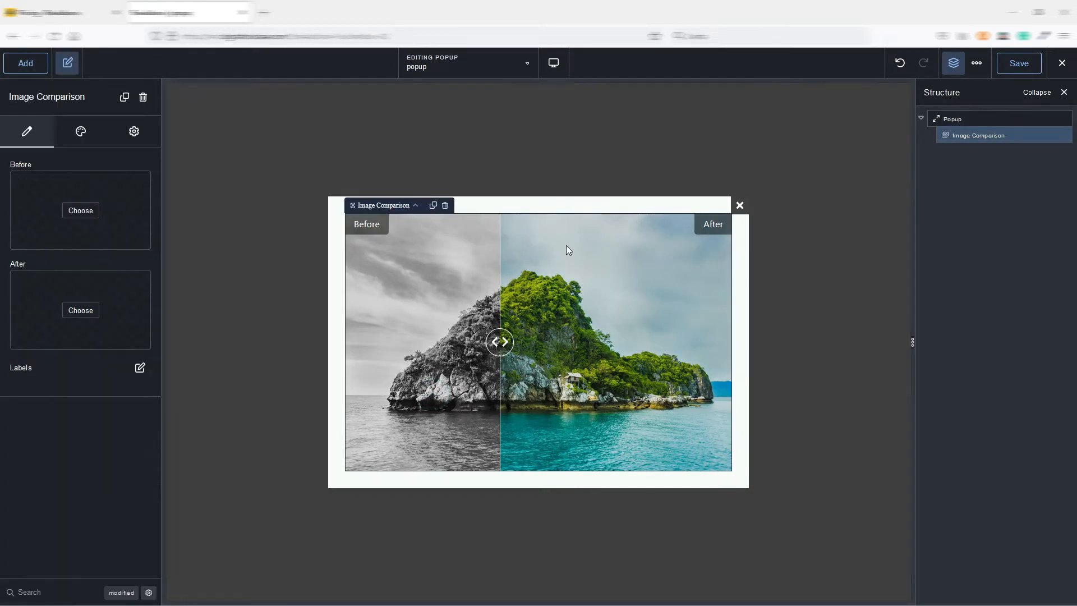
click(445, 206)
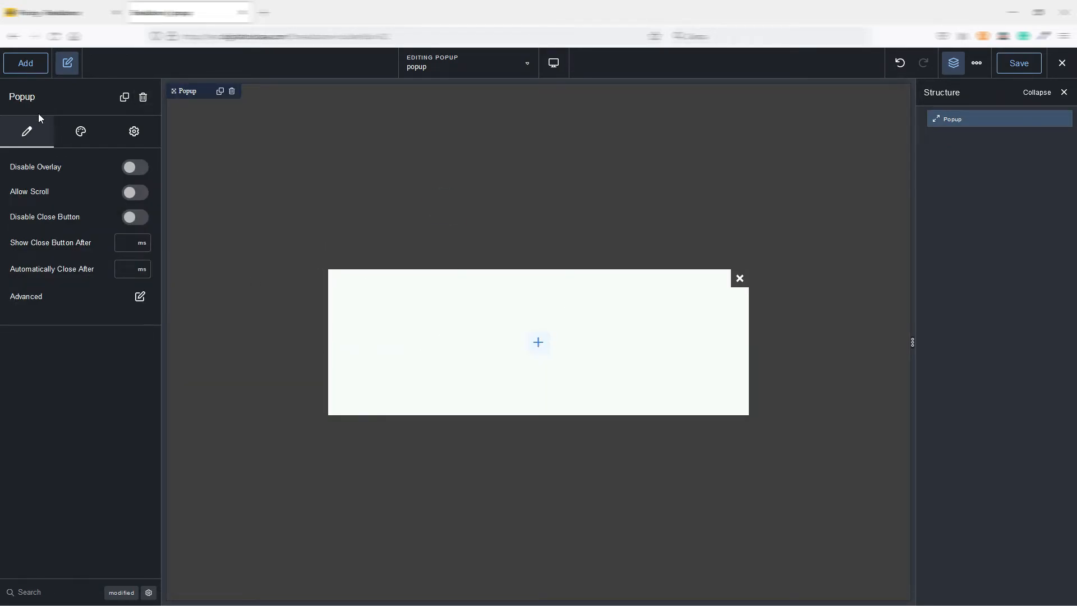
Add a Div to the empty popup and insert a basic Text element inside it.
click(26, 63)
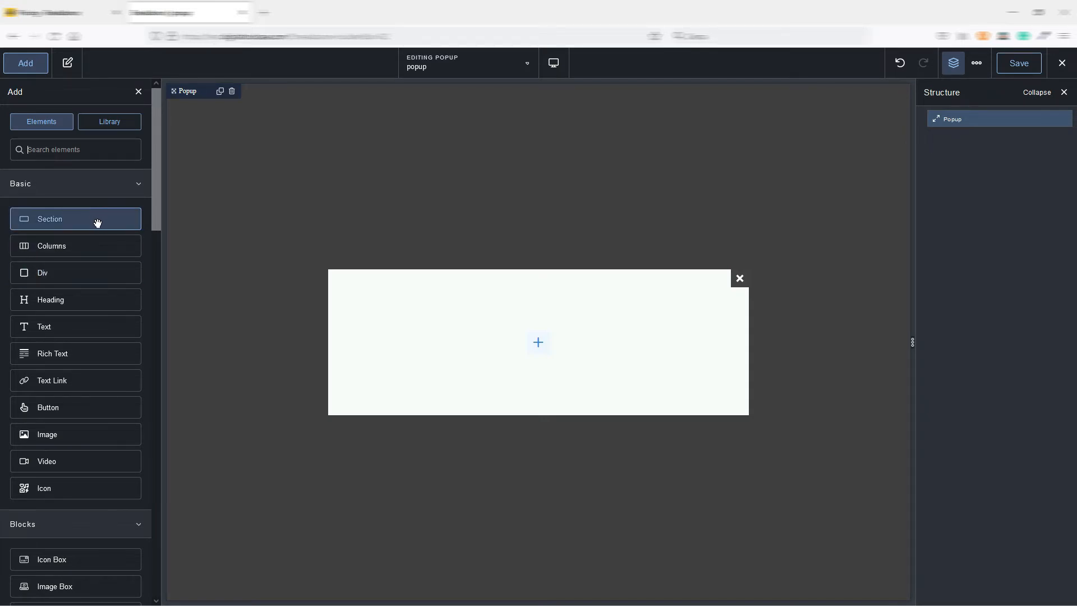
click(54, 274)
click(362, 343)
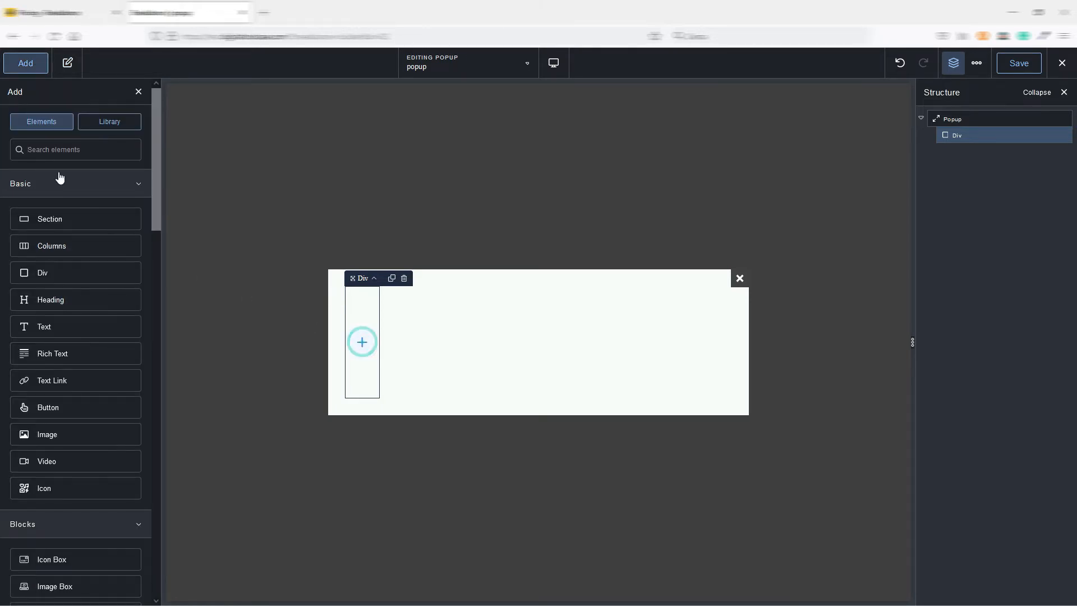
scroll(85, 255, down, 4)
scroll(79, 258, down, 2)
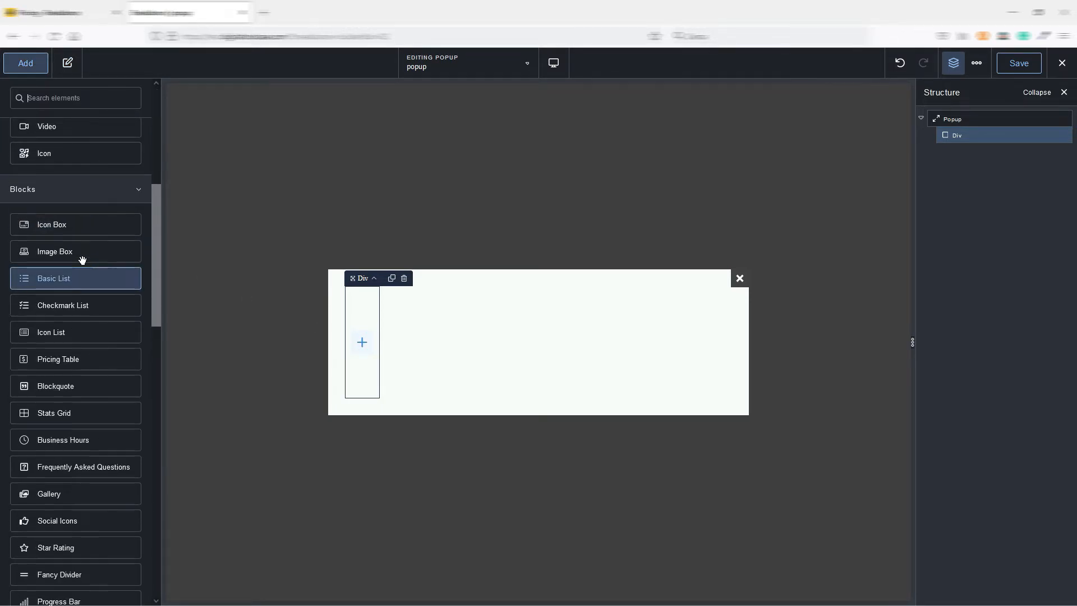
scroll(79, 265, up, 4)
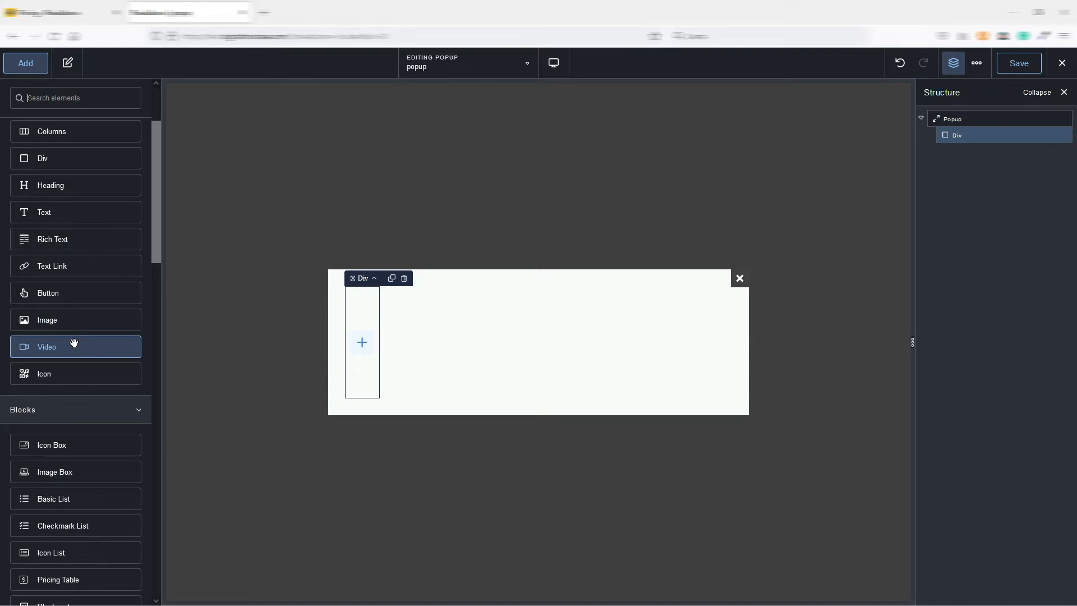
click(67, 217)
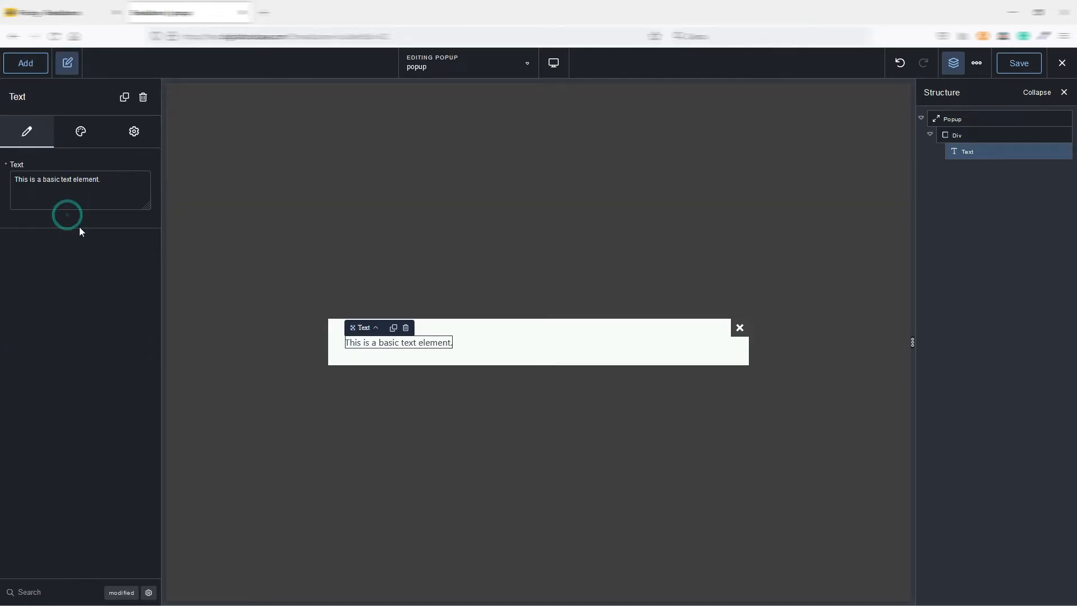
Add a Button element to the popup and nest it inside the Div below the text.
click(474, 347)
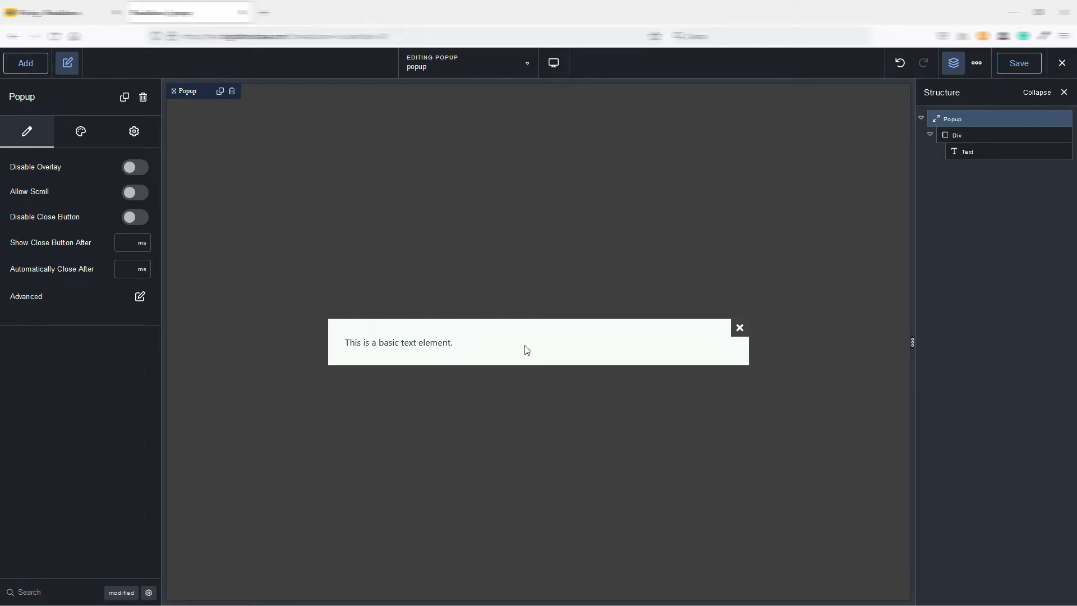
click(23, 66)
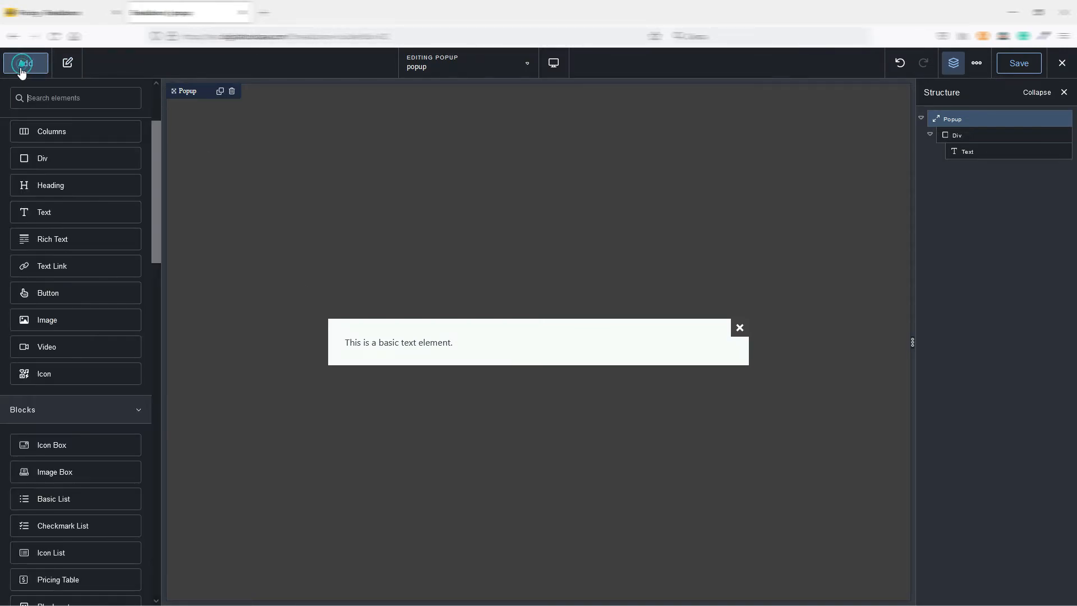
click(60, 293)
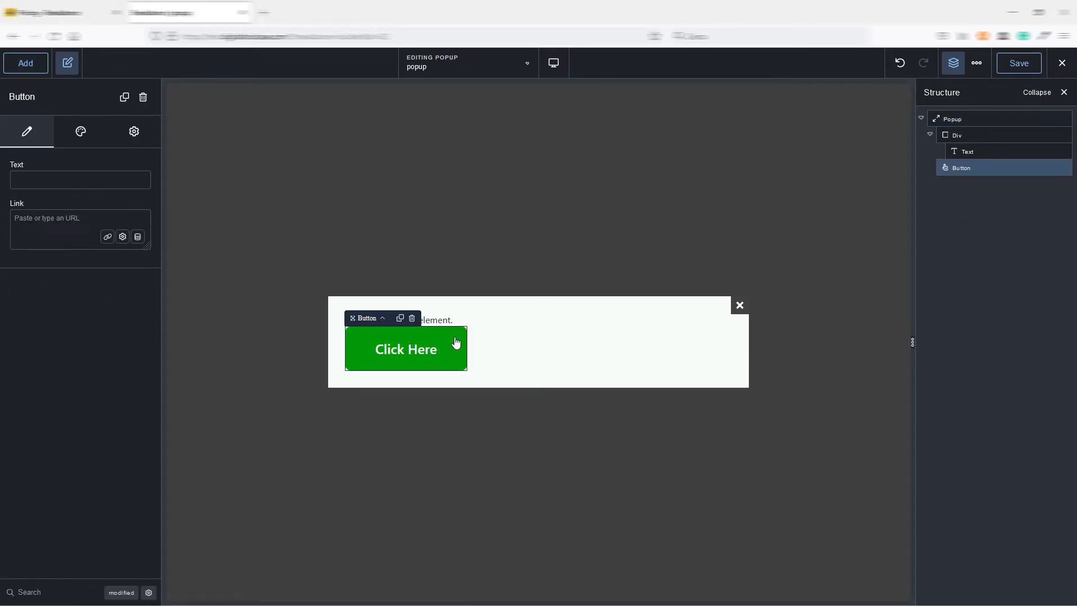
click(986, 135)
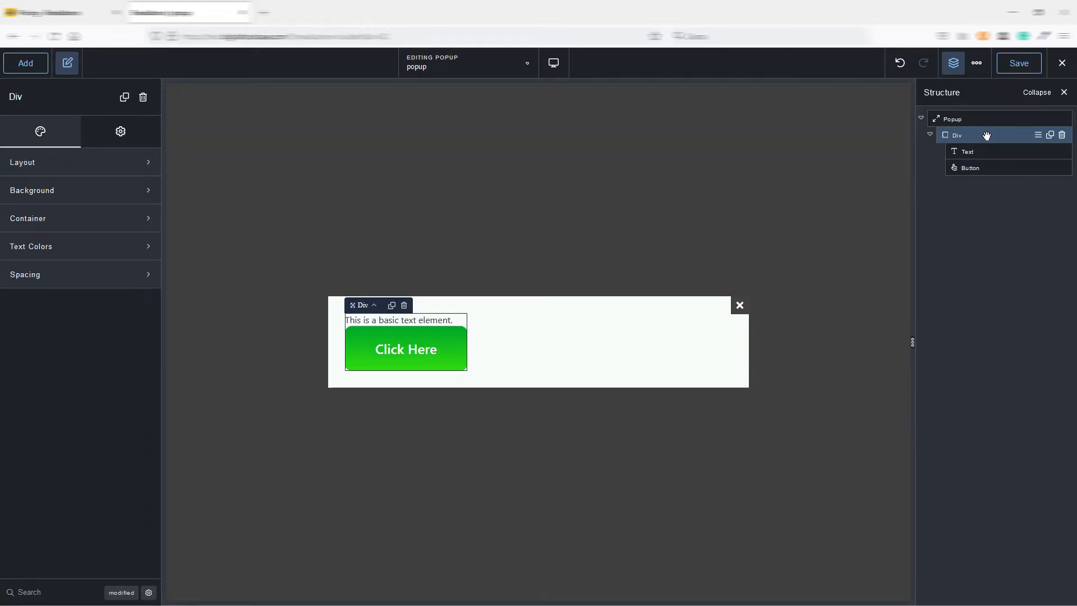
Lay out the Div's contents horizontally with Center alignment, Middle vertical alignment and a 30 px gap.
click(62, 164)
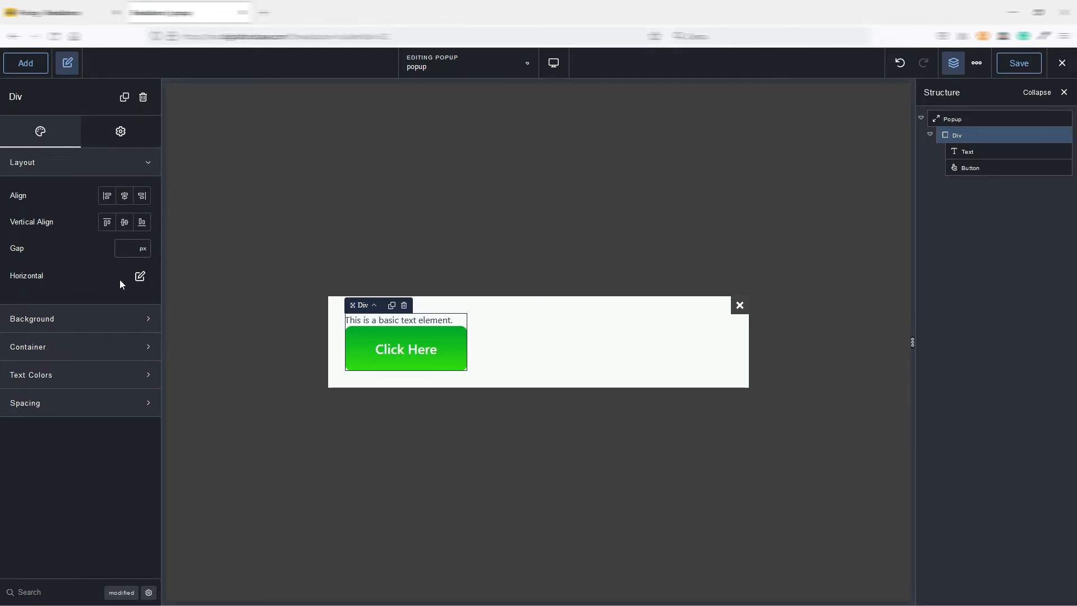
click(140, 276)
click(111, 330)
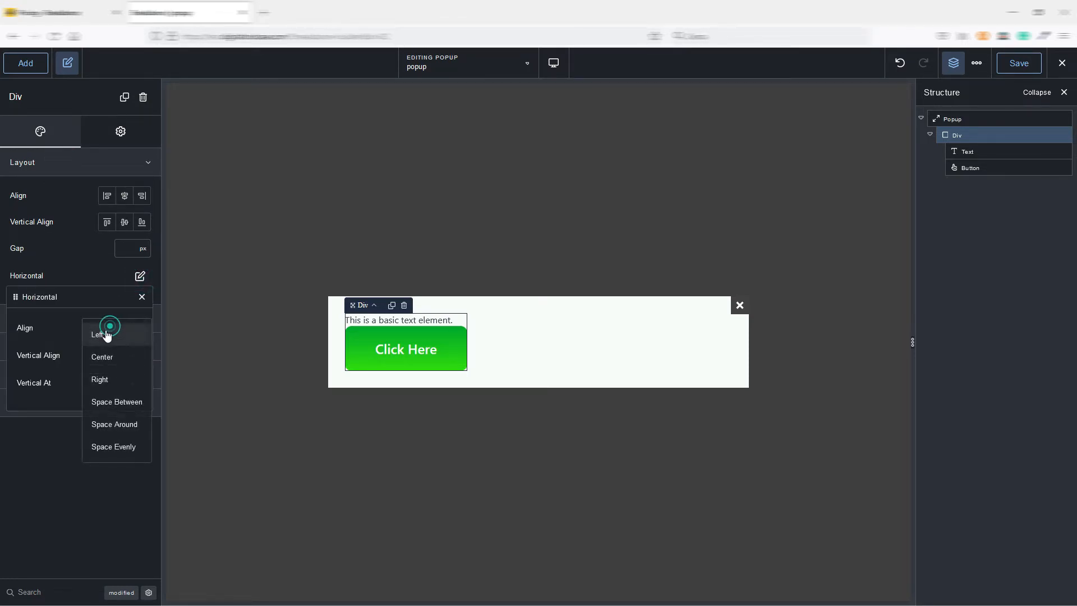
click(110, 358)
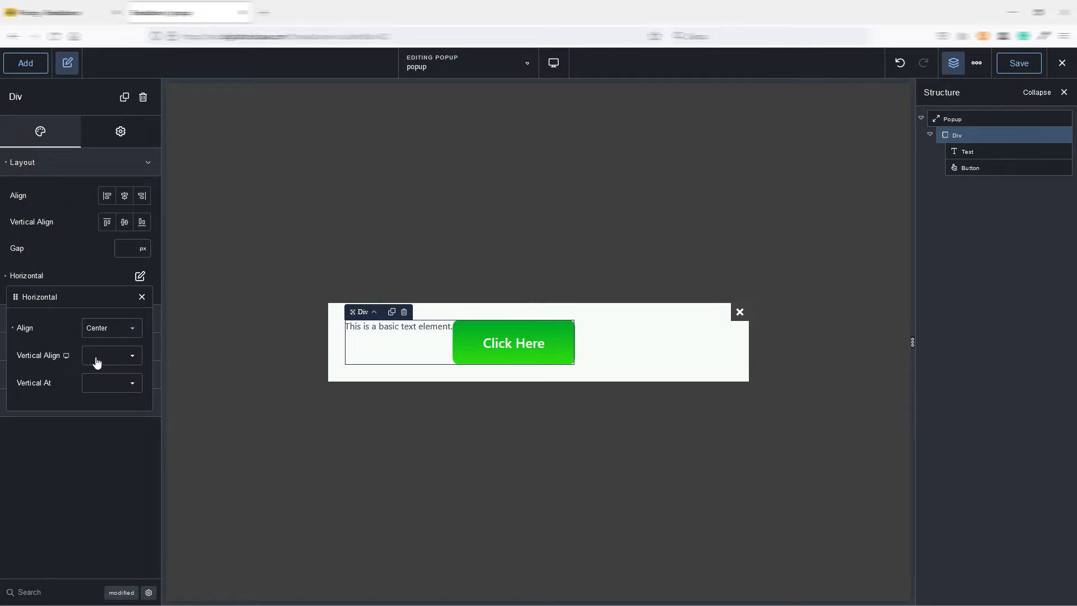
click(96, 356)
click(109, 390)
click(110, 388)
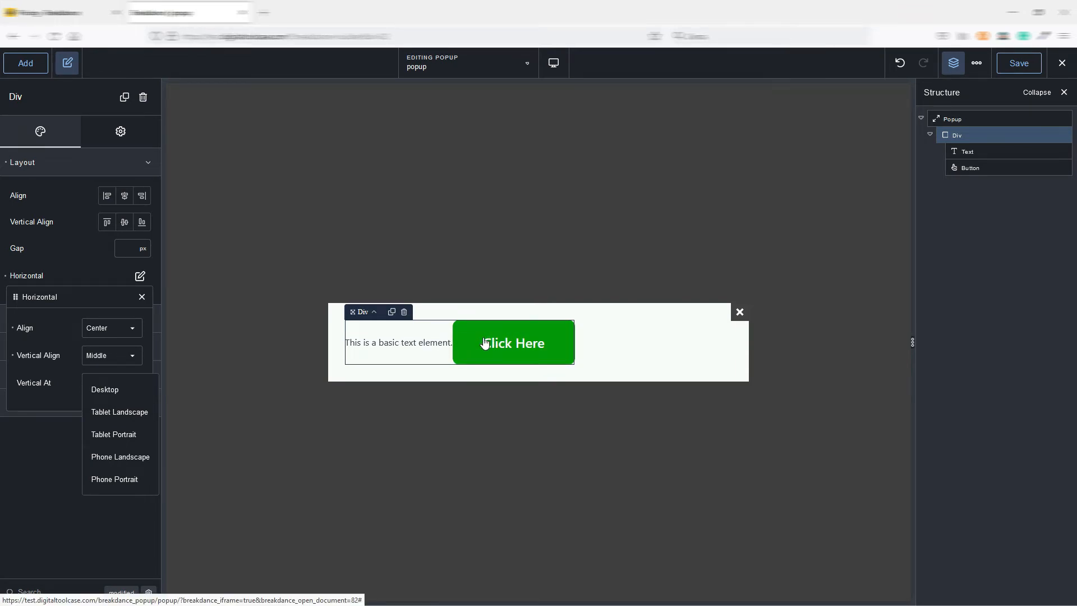
click(126, 248)
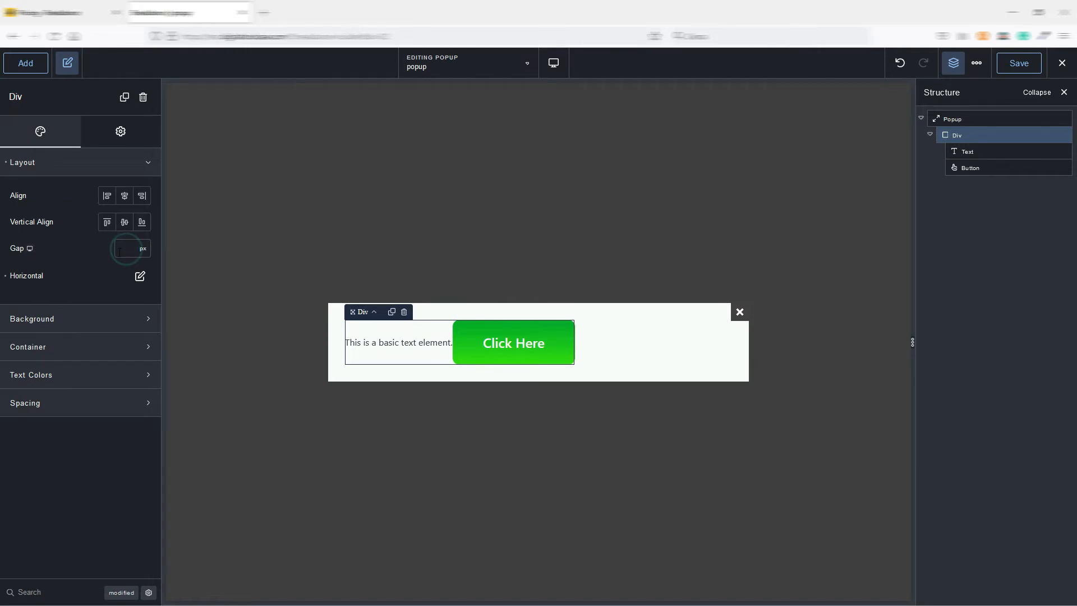
text(30)
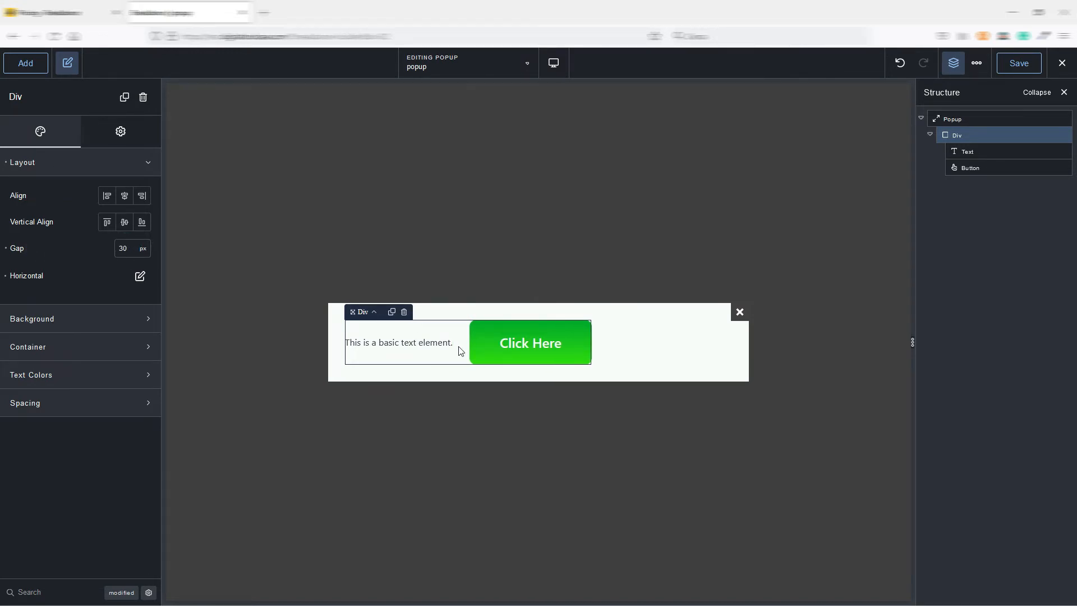
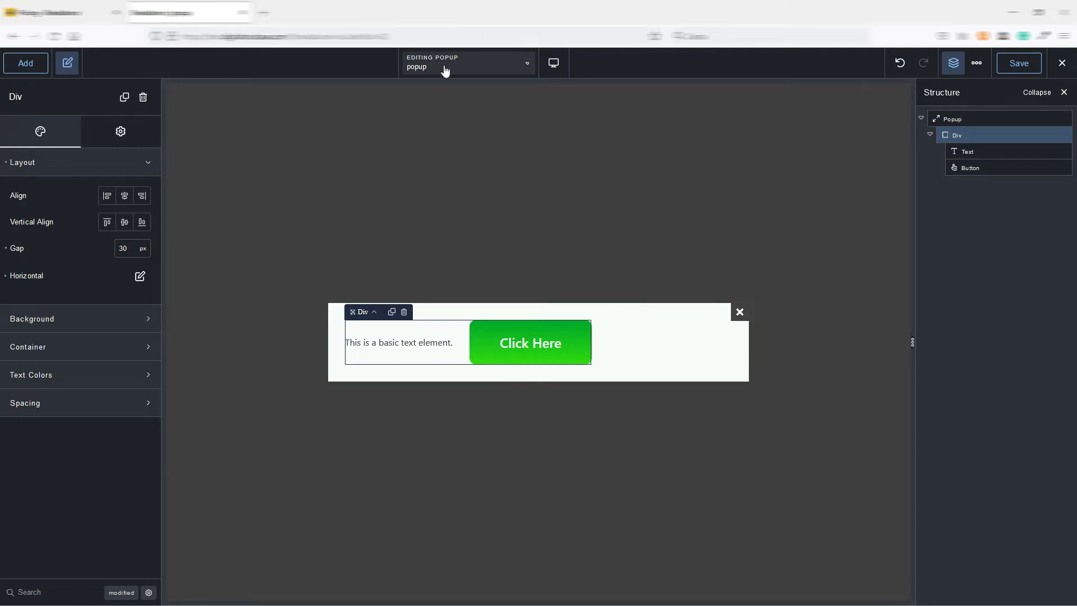
Switch from editing the popup to editing the Landing page.
click(463, 64)
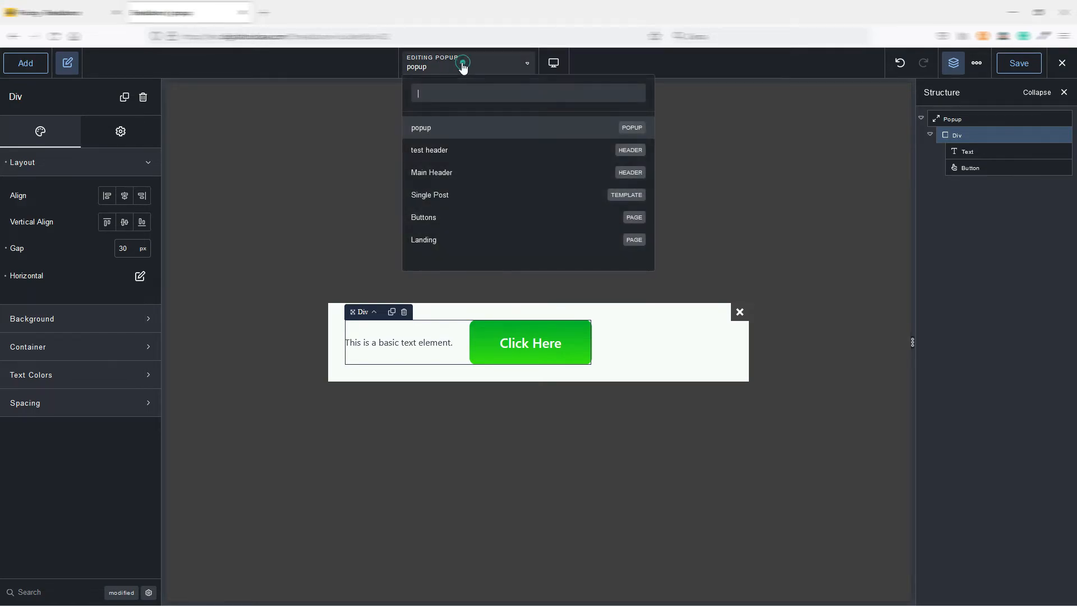
click(464, 241)
click(517, 352)
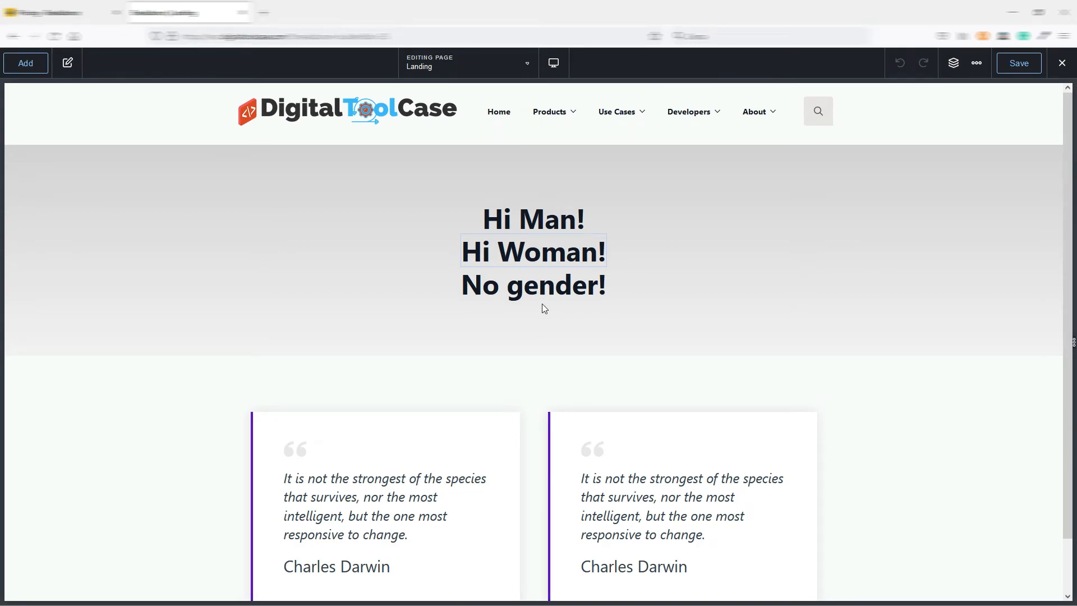
scroll(542, 304, down, 1)
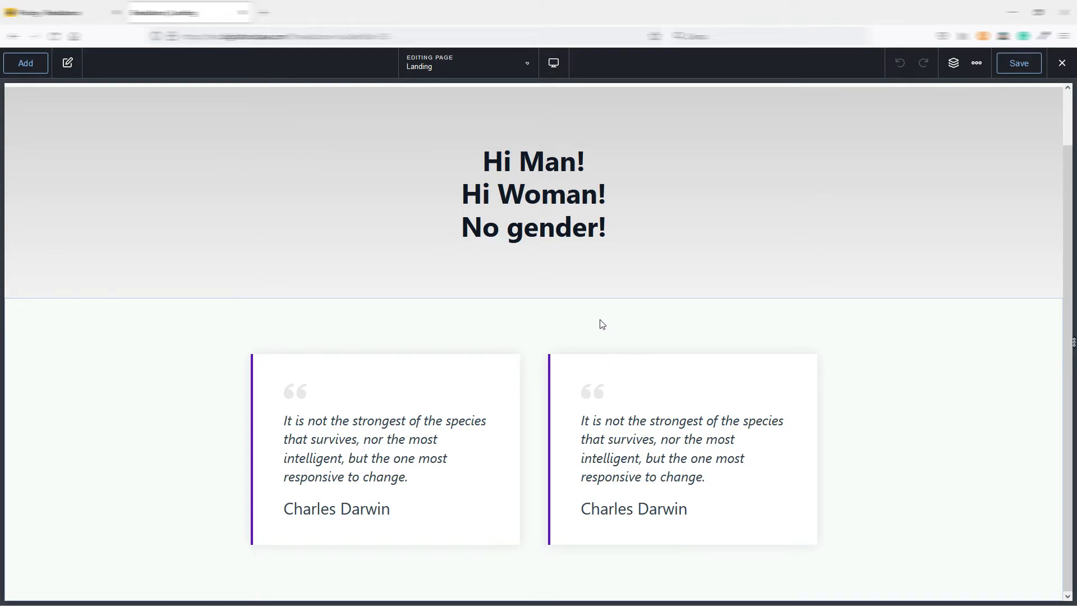
Look through the Image Comparison and Progress Bar pages in the Element Demos Beta library.
click(24, 62)
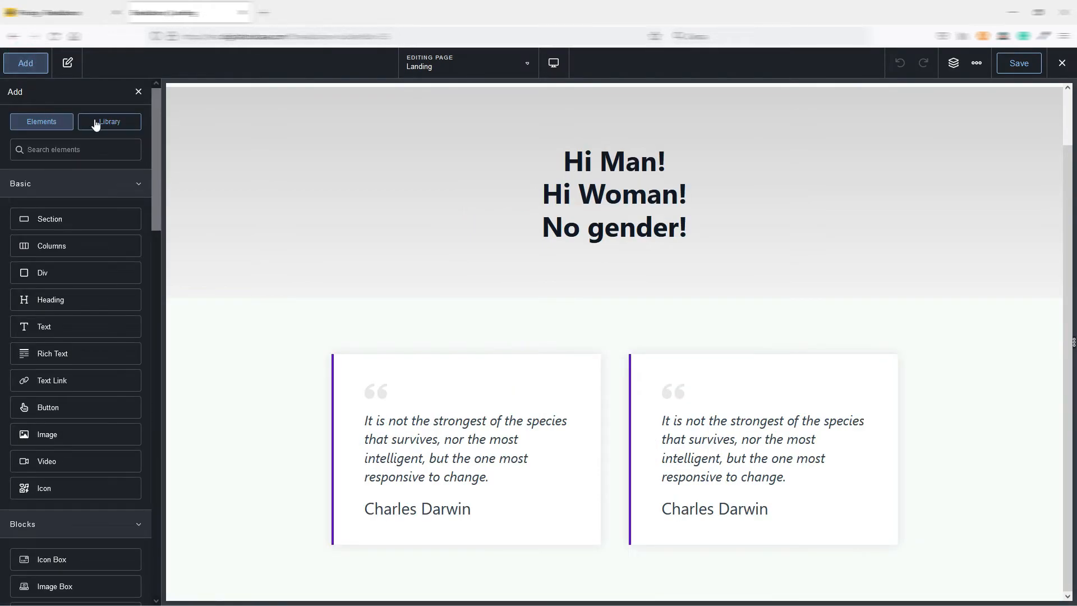
click(113, 127)
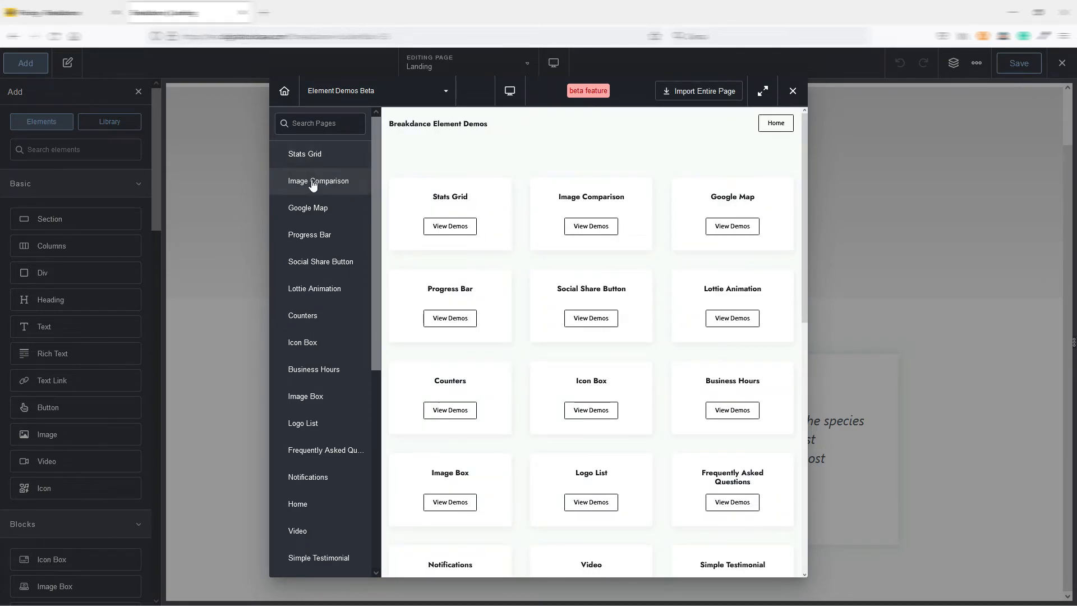
click(314, 181)
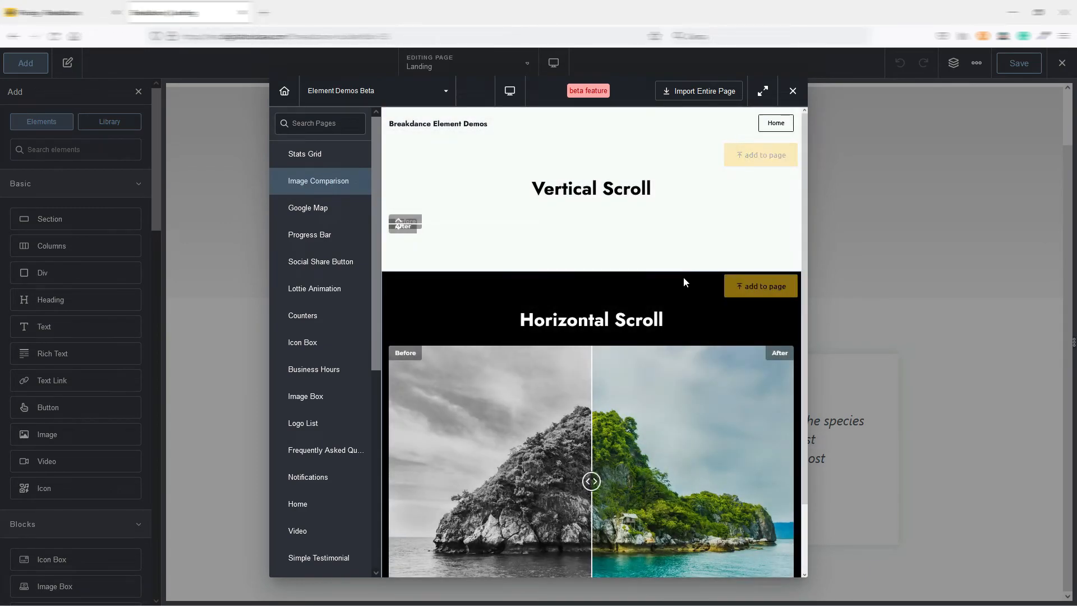
scroll(667, 286, down, 1)
scroll(667, 286, down, 5)
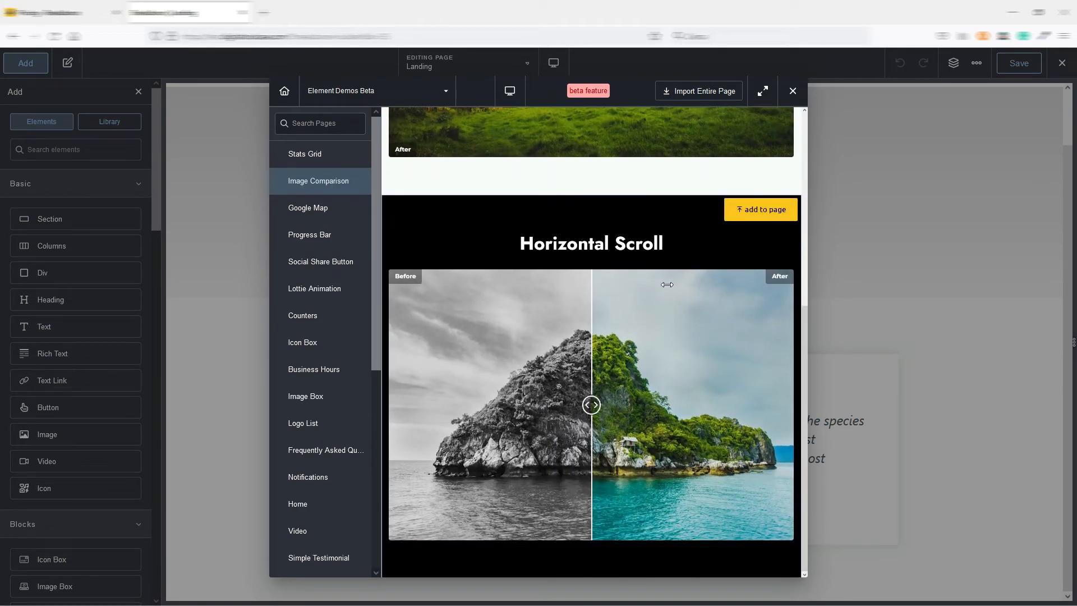
scroll(667, 285, up, 4)
click(315, 236)
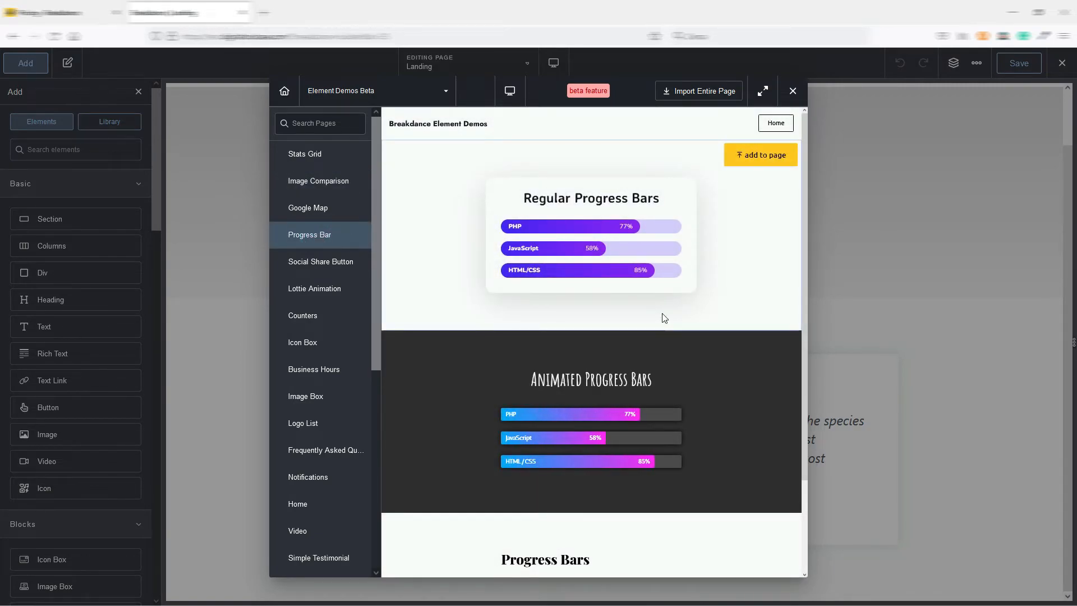
scroll(664, 309, down, 2)
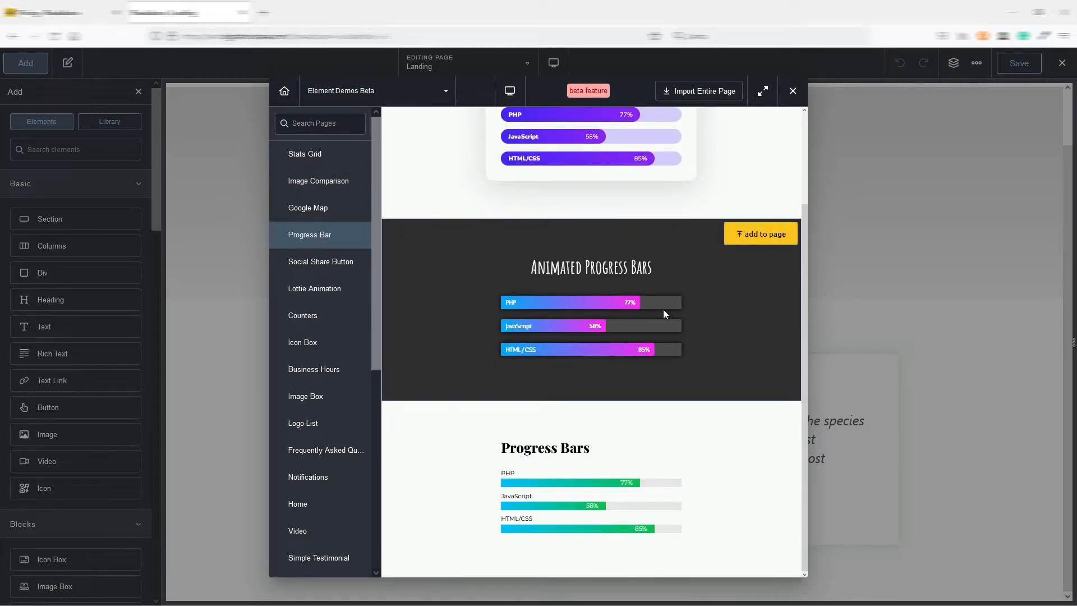
Add the Lottie Animations section from the library's Lottie Animation demo page to the Landing page.
click(324, 291)
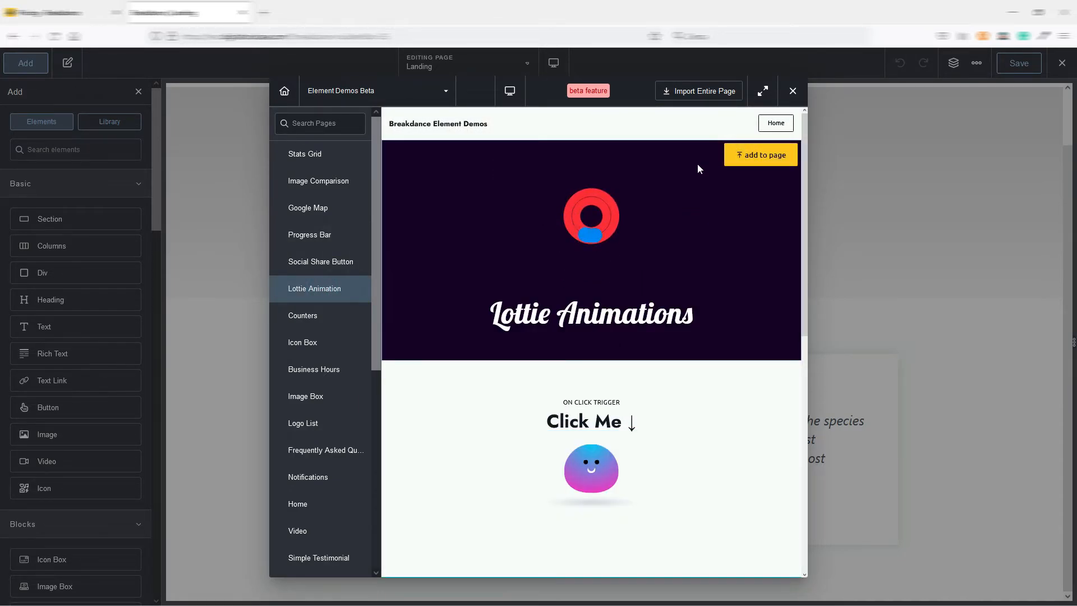
click(760, 157)
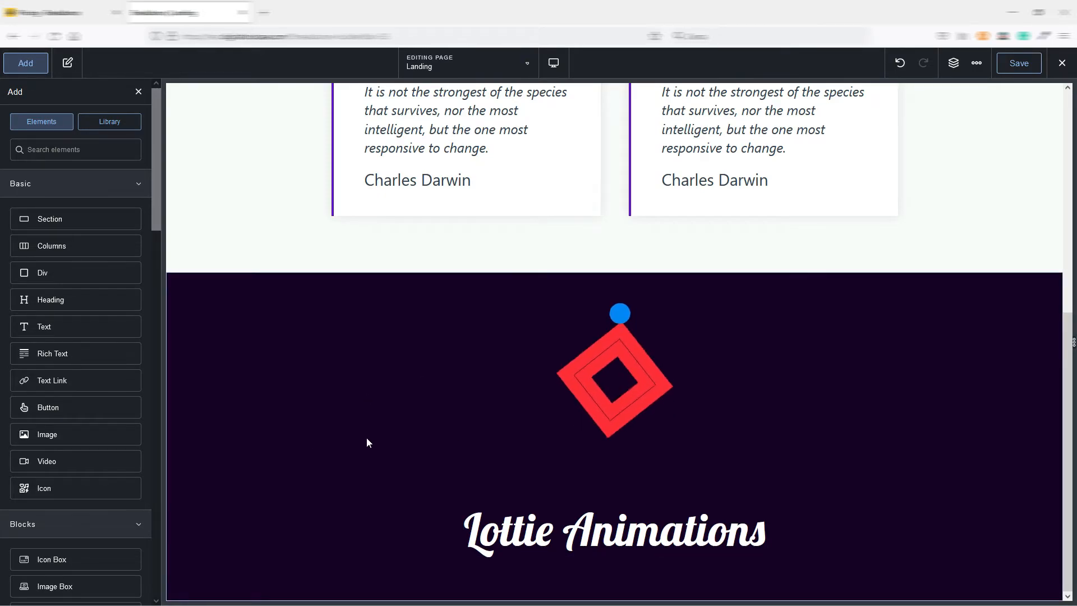
scroll(487, 422, up, 7)
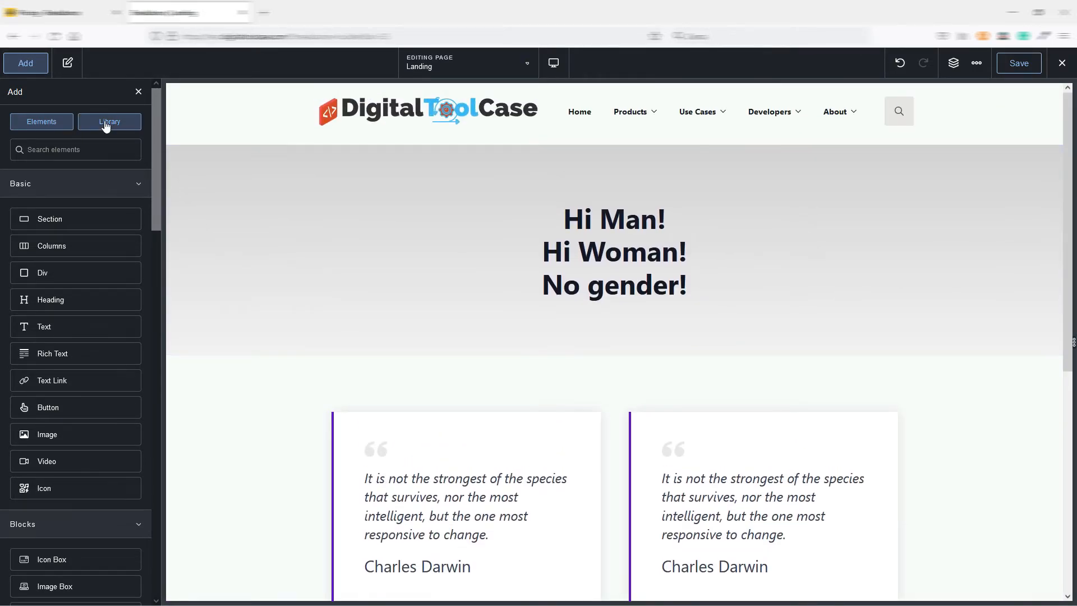
Examine the click, hover and viewport trigger examples on the library's Lottie Animation demo page.
click(106, 125)
scroll(600, 314, down, 3)
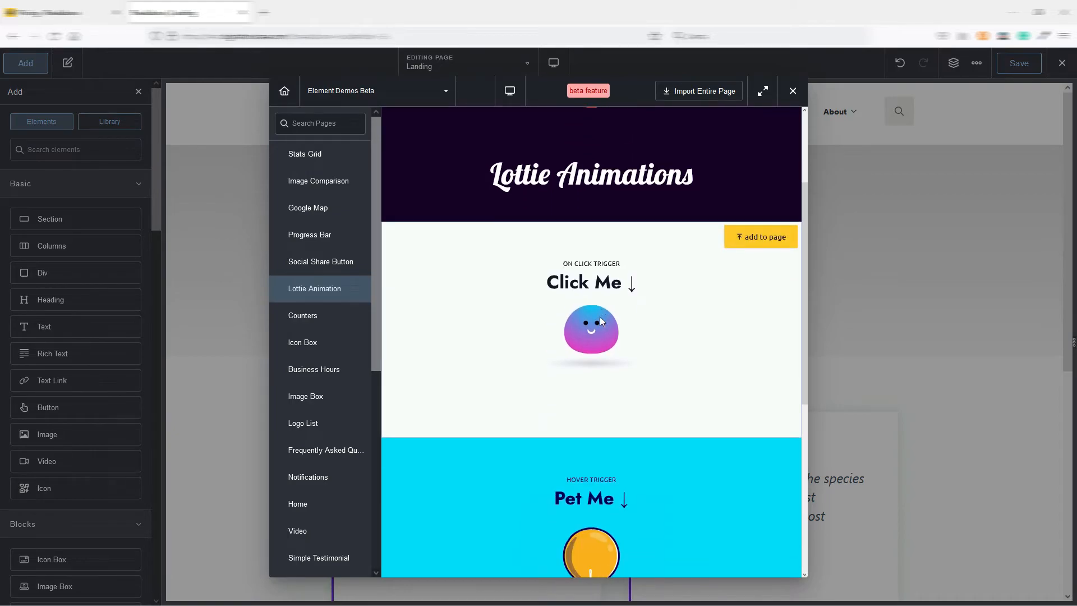
scroll(601, 317, down, 6)
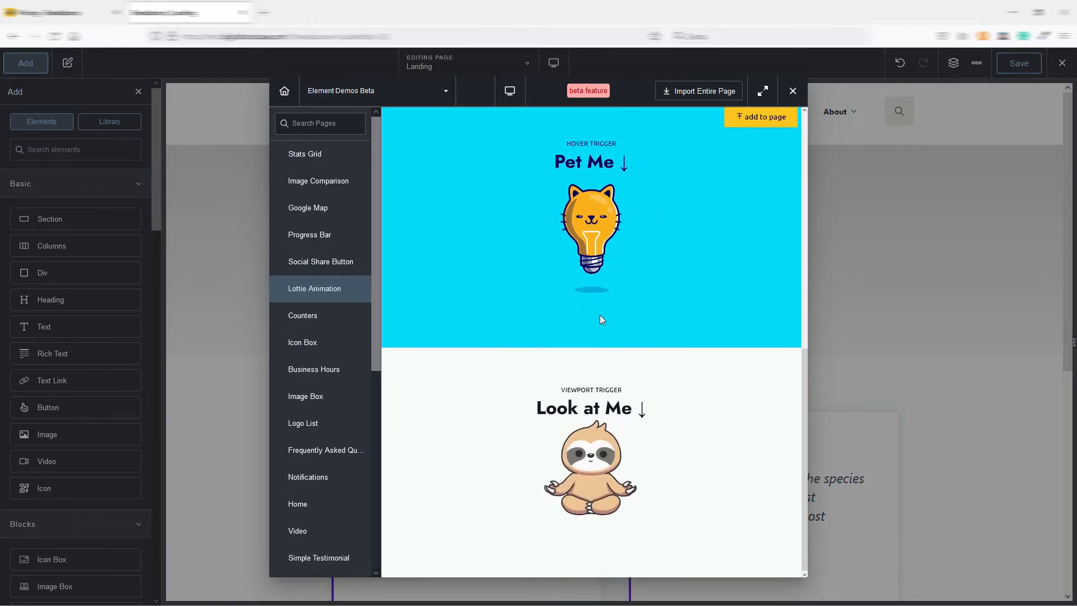
scroll(600, 312, up, 5)
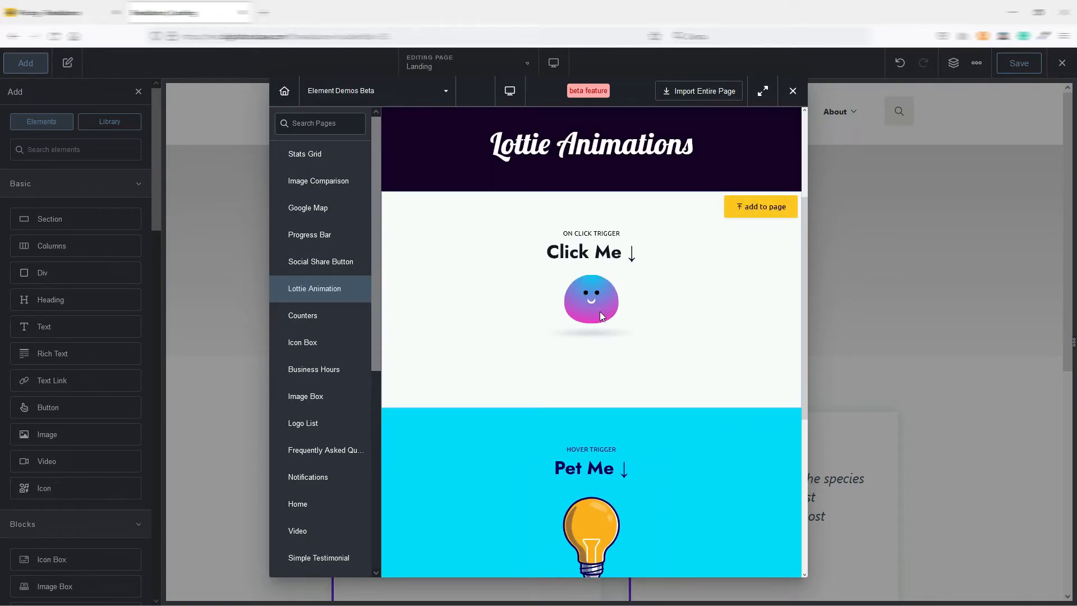
scroll(601, 312, up, 3)
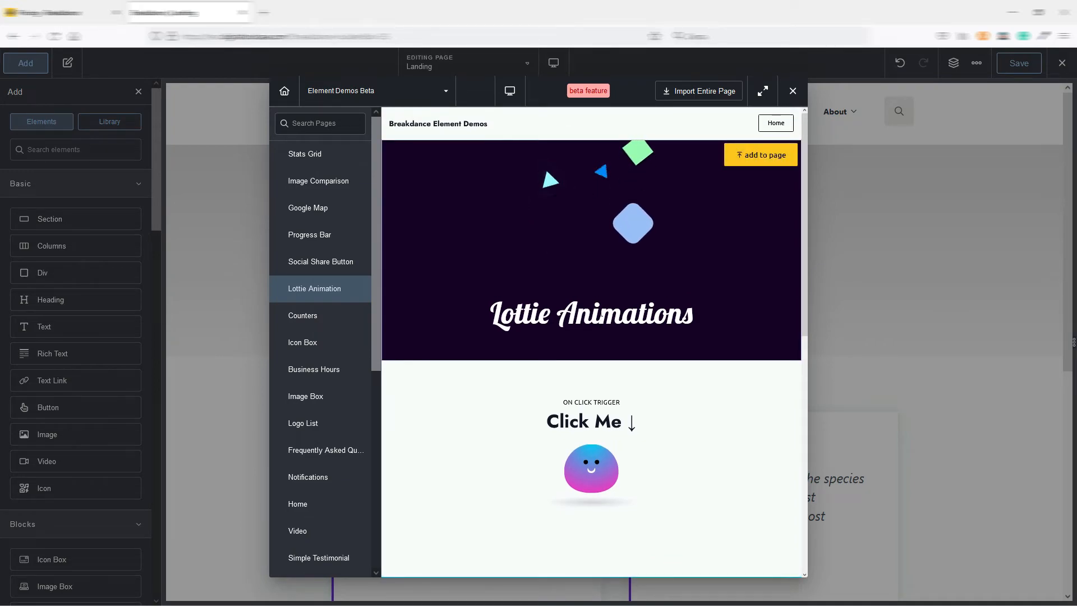
Switch the library source to This Website and add the Conditional Example section from its Buttons page to the Landing page.
click(378, 92)
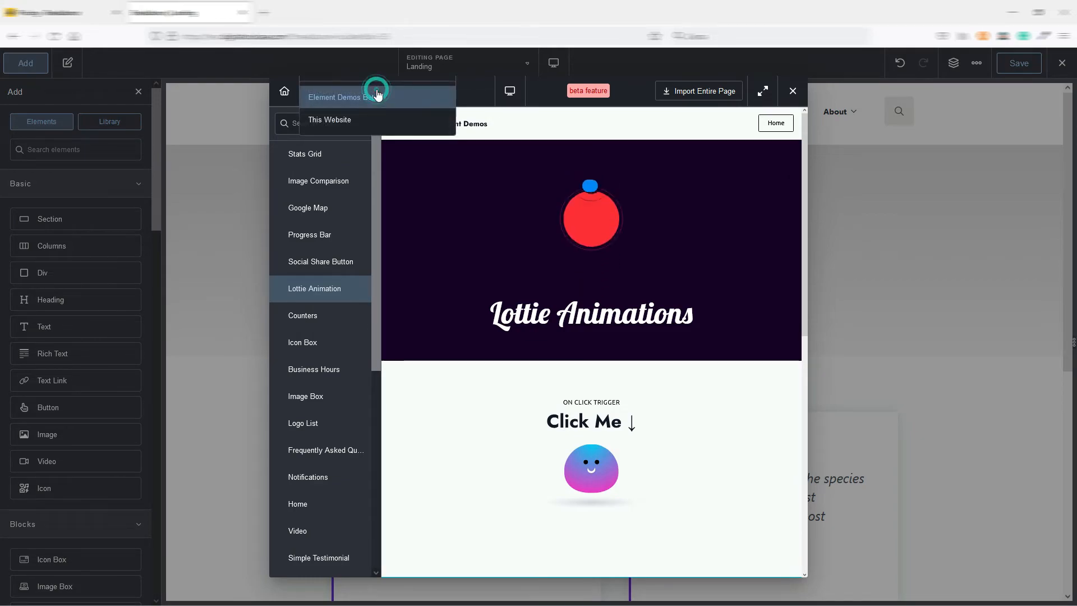
click(330, 119)
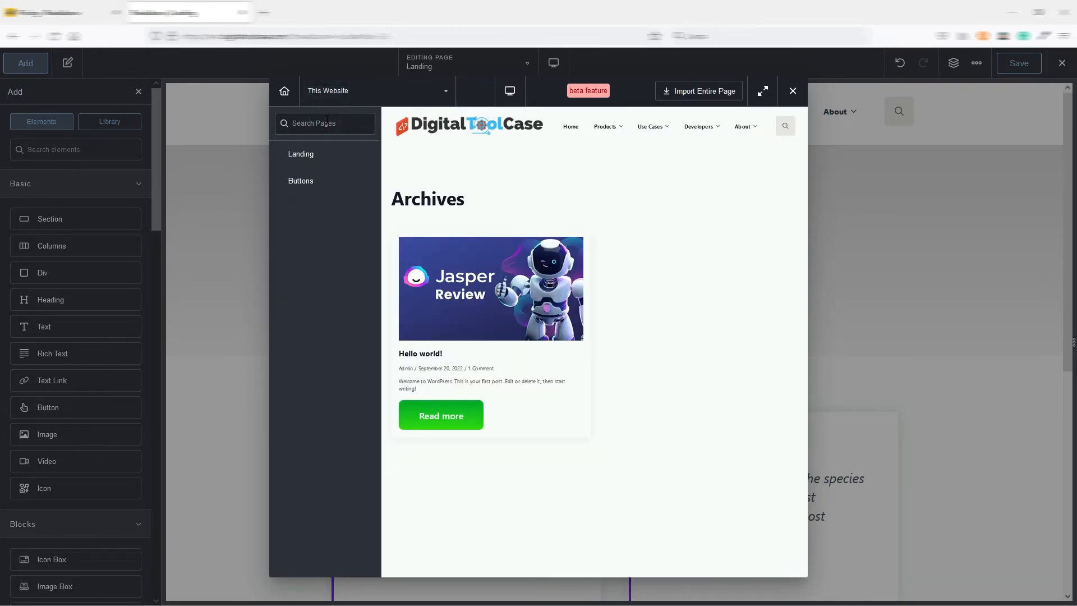
mouse_move(627, 294)
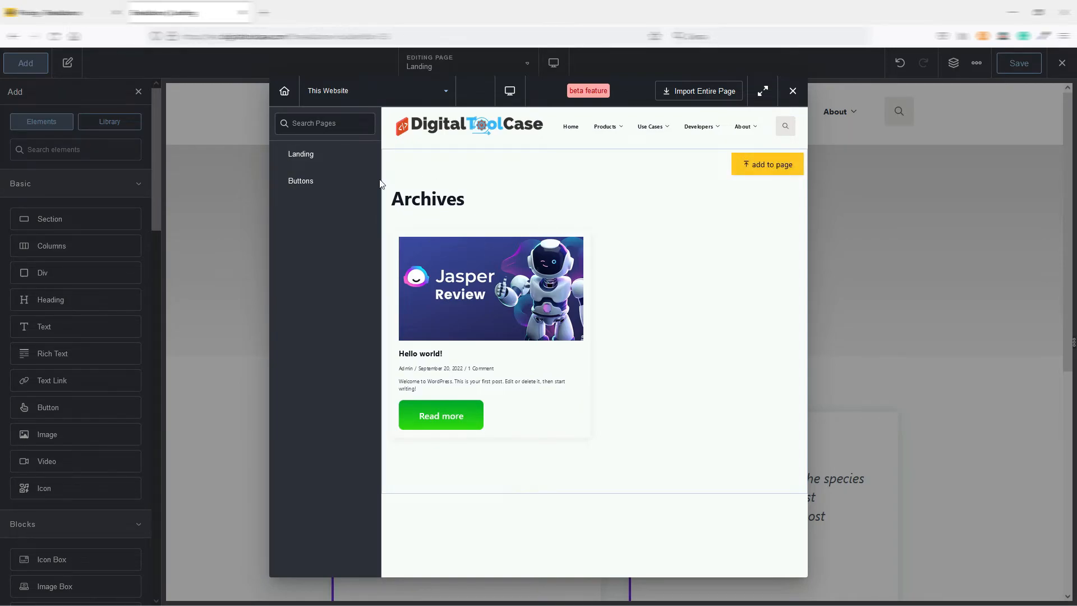
click(322, 160)
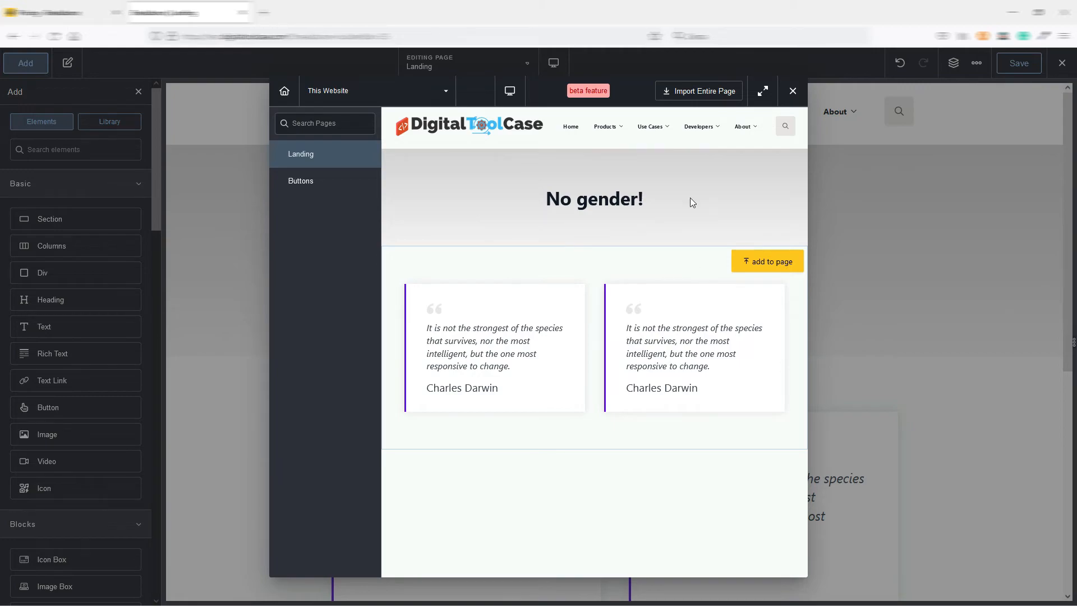
click(310, 181)
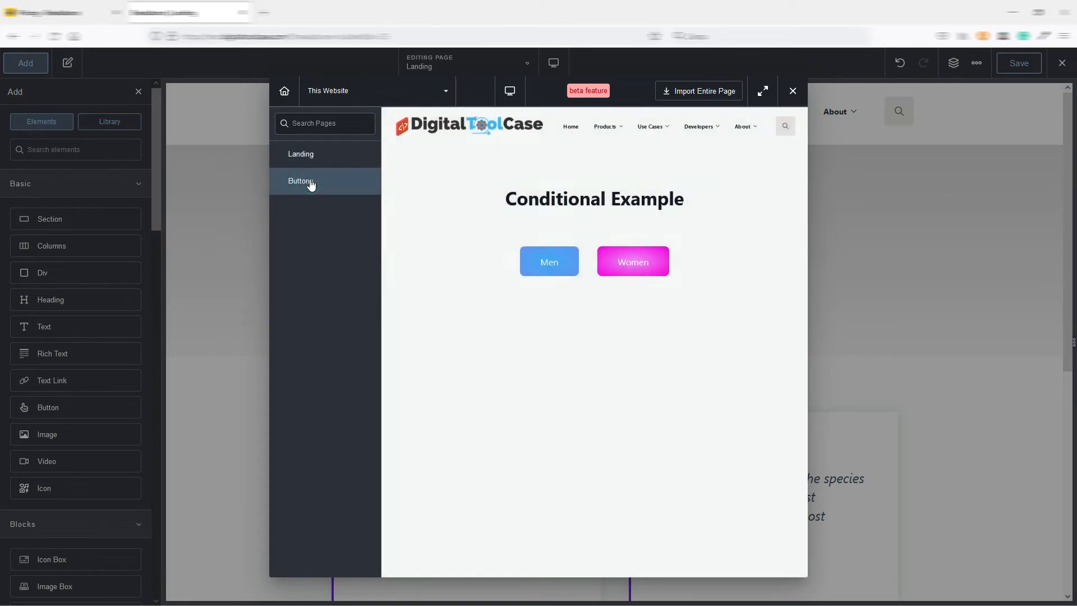
mouse_move(706, 189)
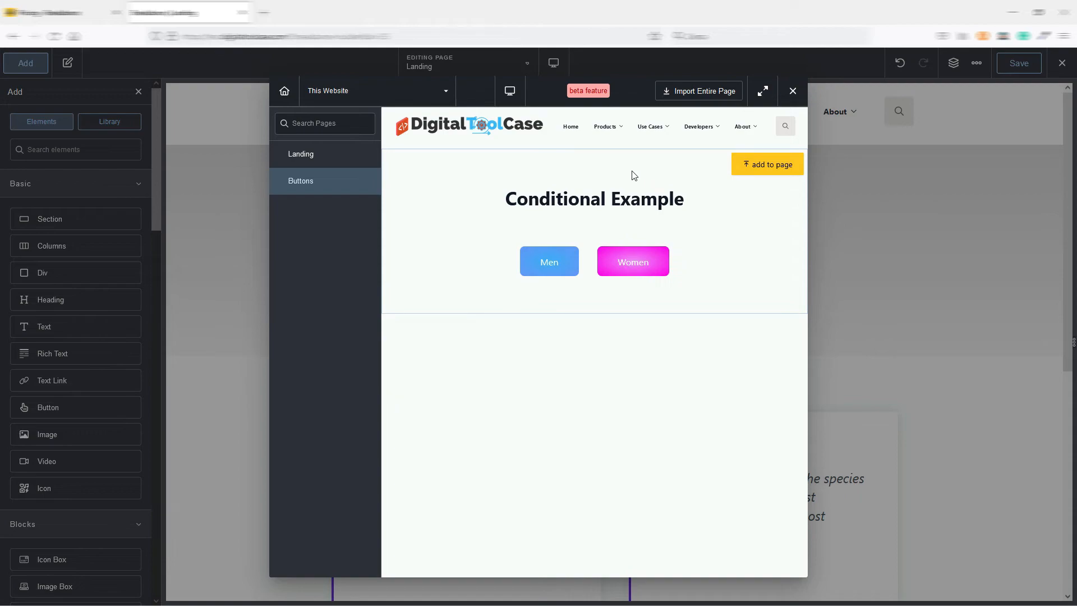
click(774, 168)
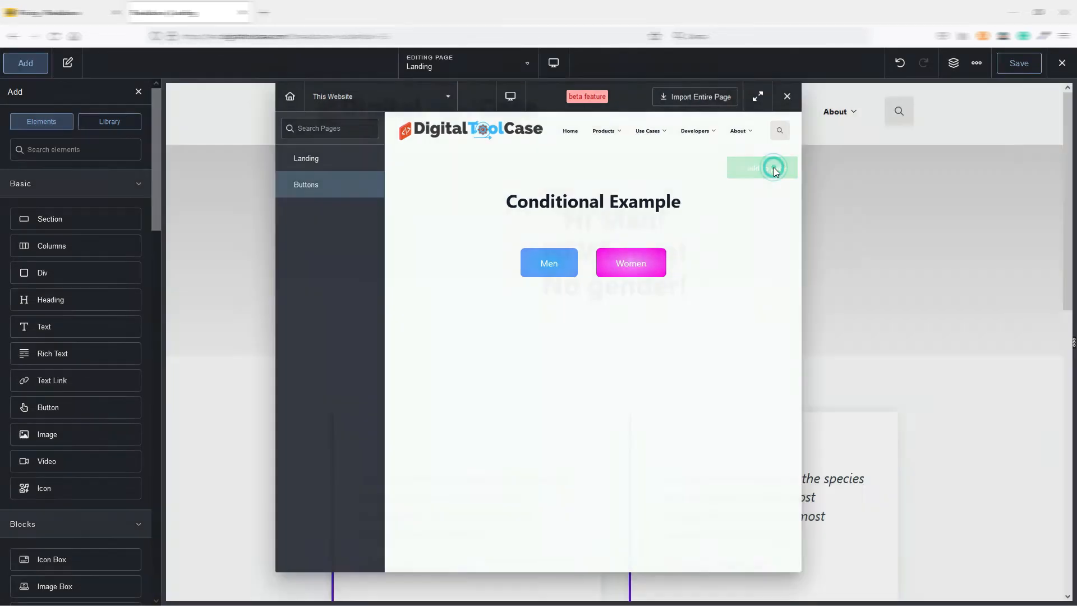
scroll(710, 462, down, 10)
scroll(715, 429, up, 3)
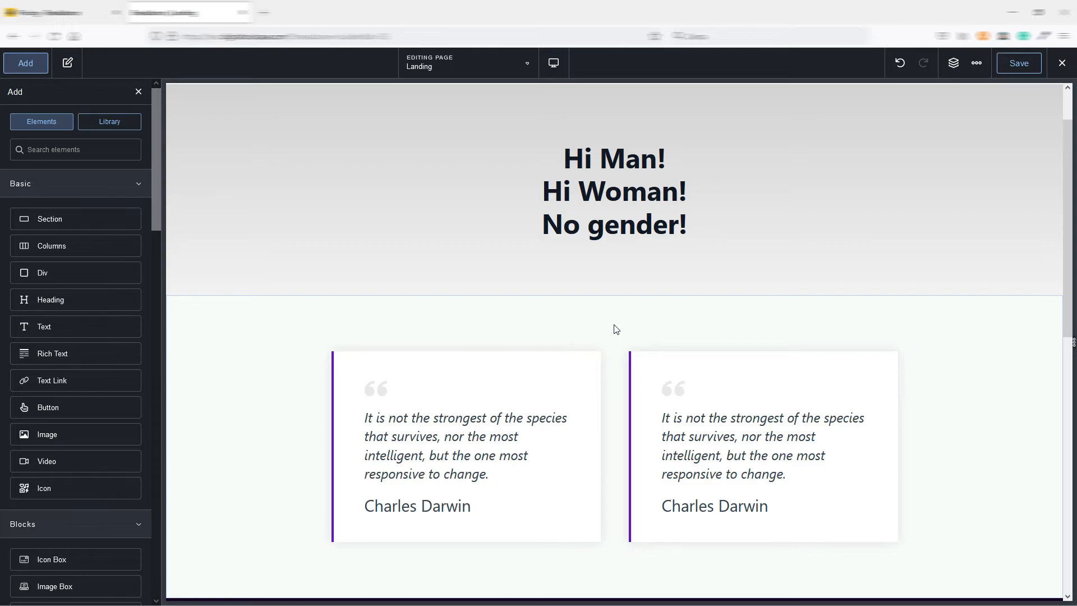
scroll(617, 330, up, 2)
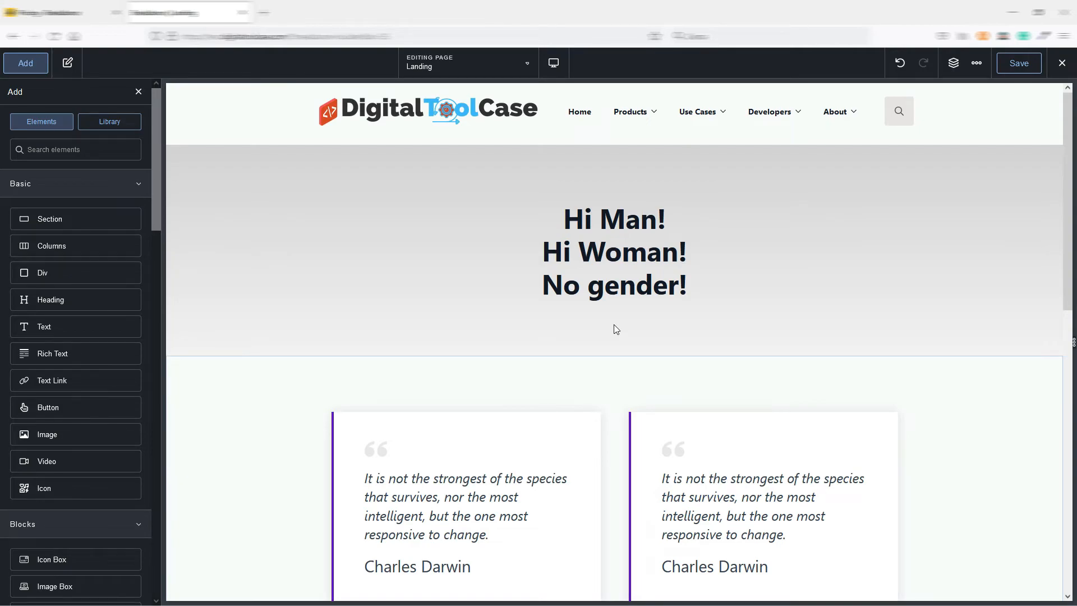
scroll(627, 344, down, 15)
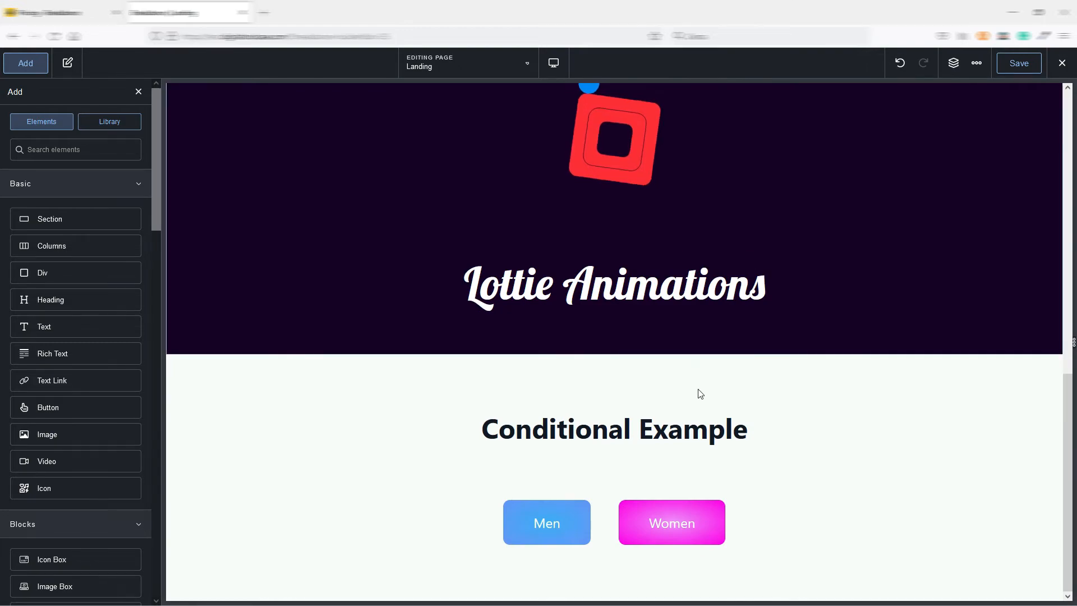
Create a Breakdance template for Shop Page & All Product Archives and open it in the editor.
click(660, 388)
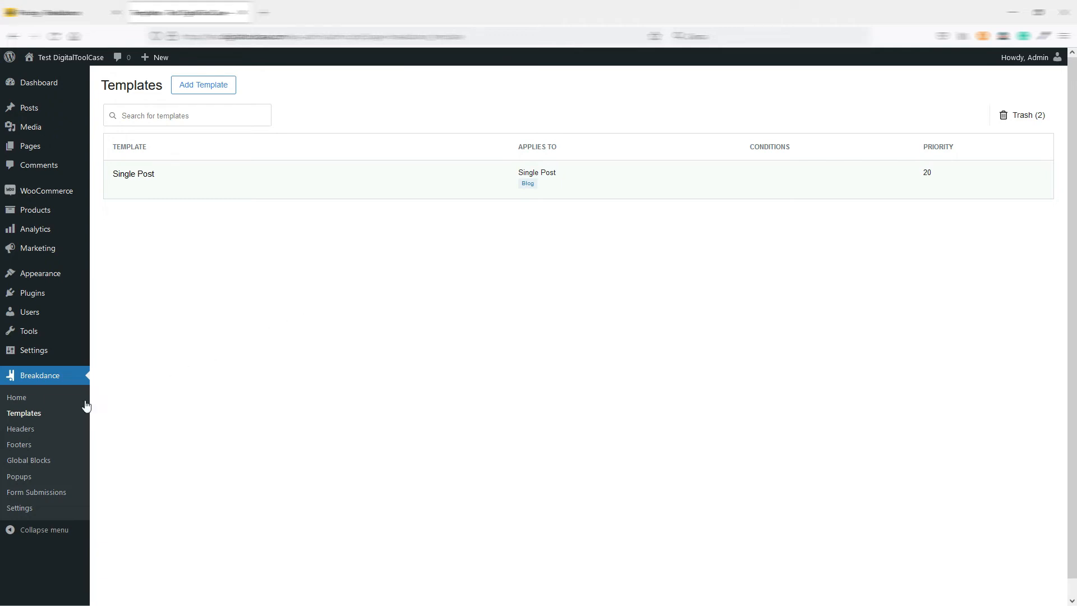
click(205, 93)
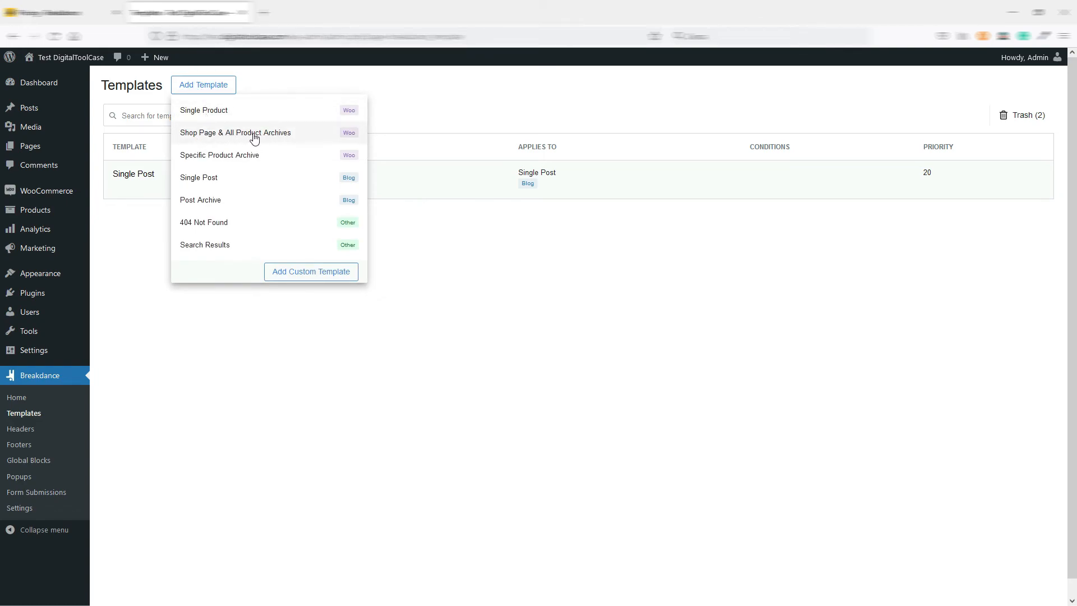
click(290, 134)
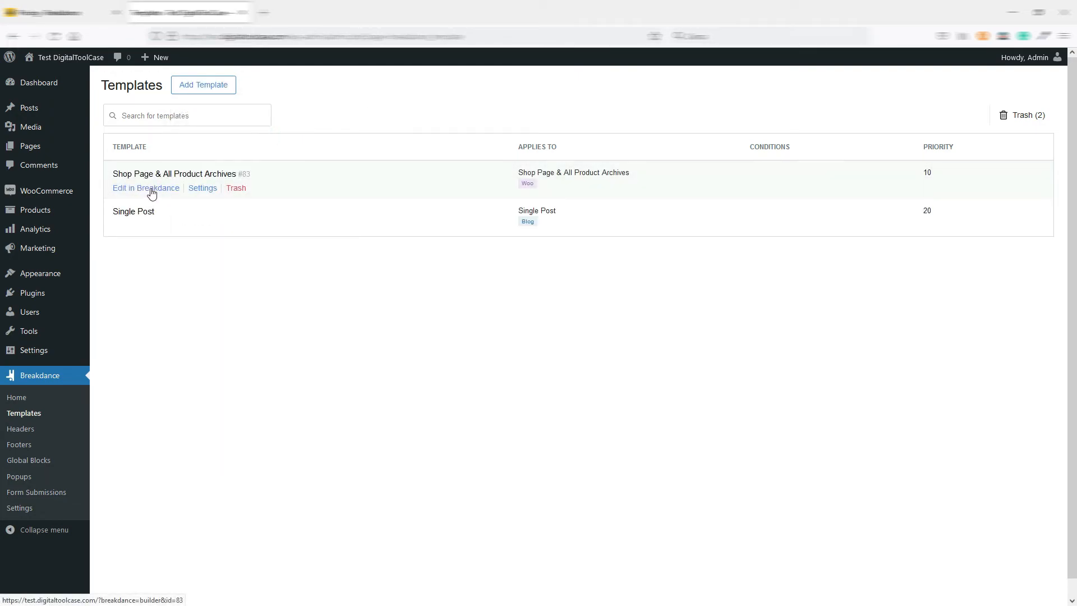
click(151, 192)
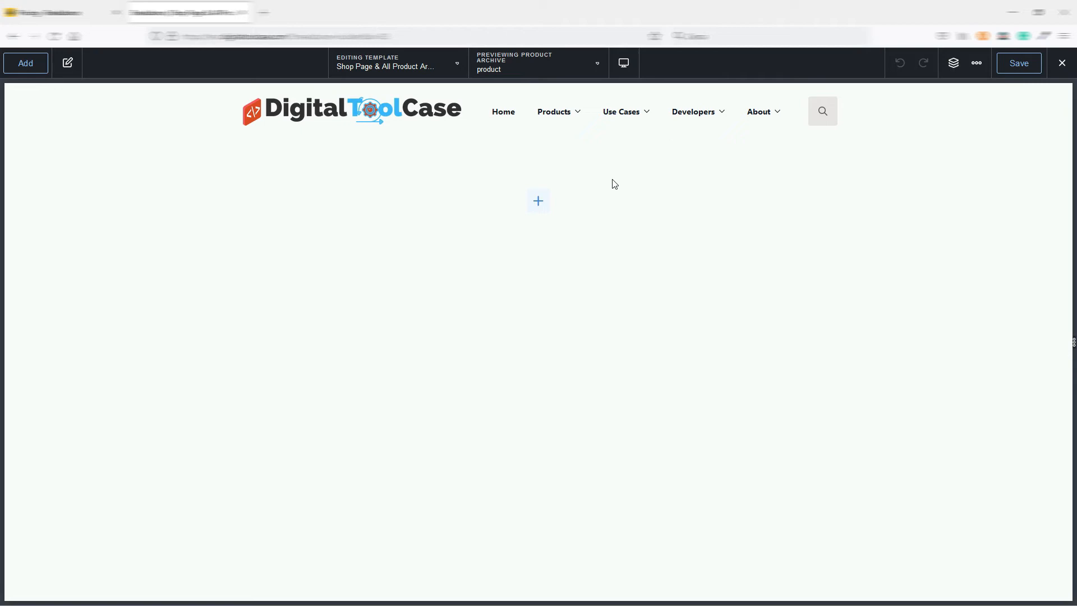
Expand the WooCommerce element category and add a two-column Columns element with a narrow first and wide second column to the template.
click(26, 64)
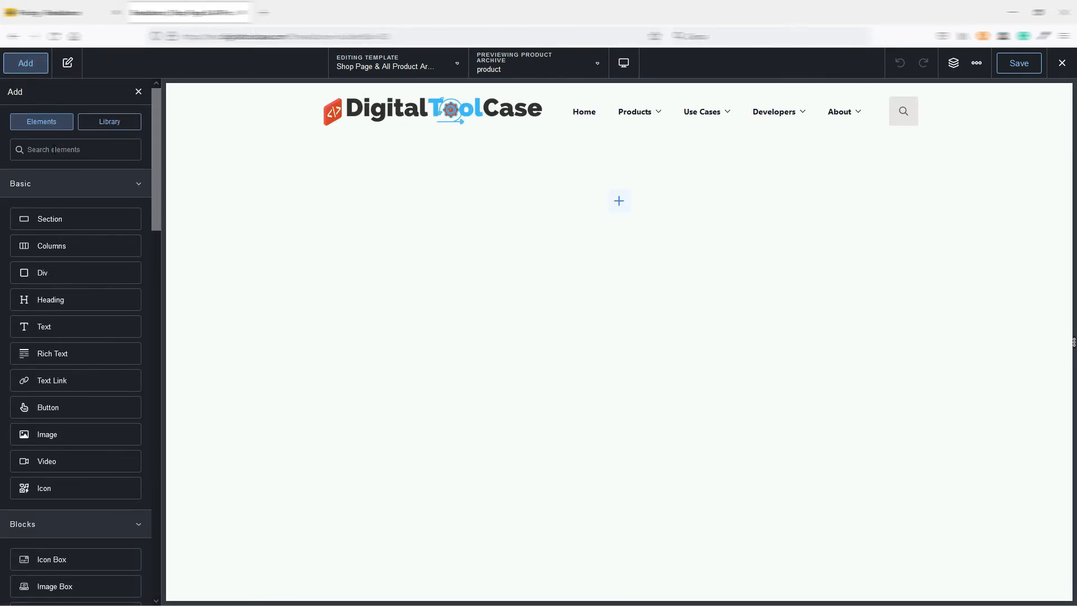
drag(154, 129, 90, 557)
click(78, 593)
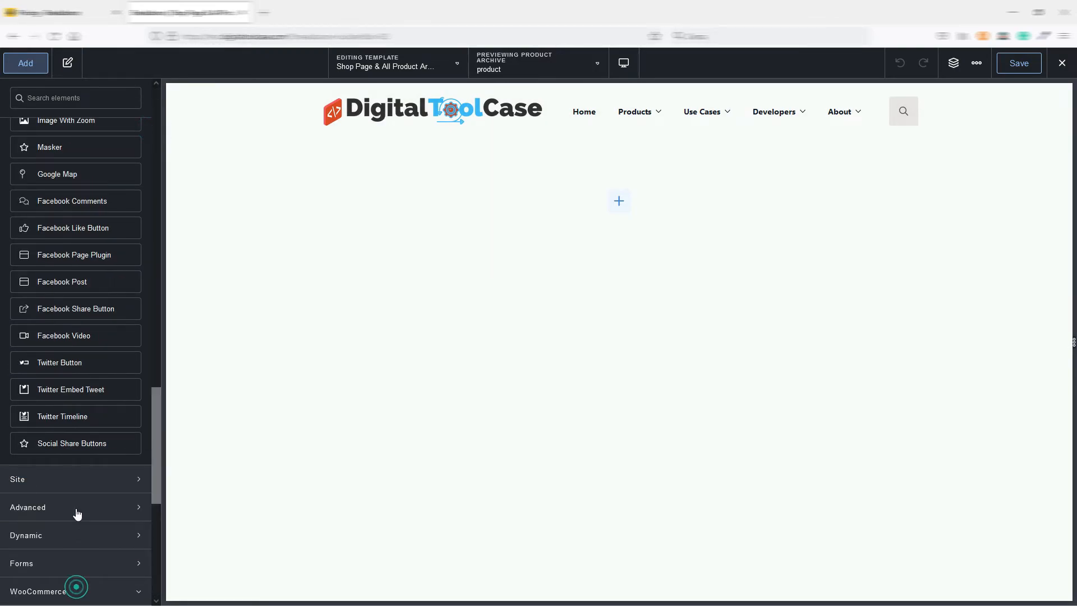
drag(157, 453, 173, 112)
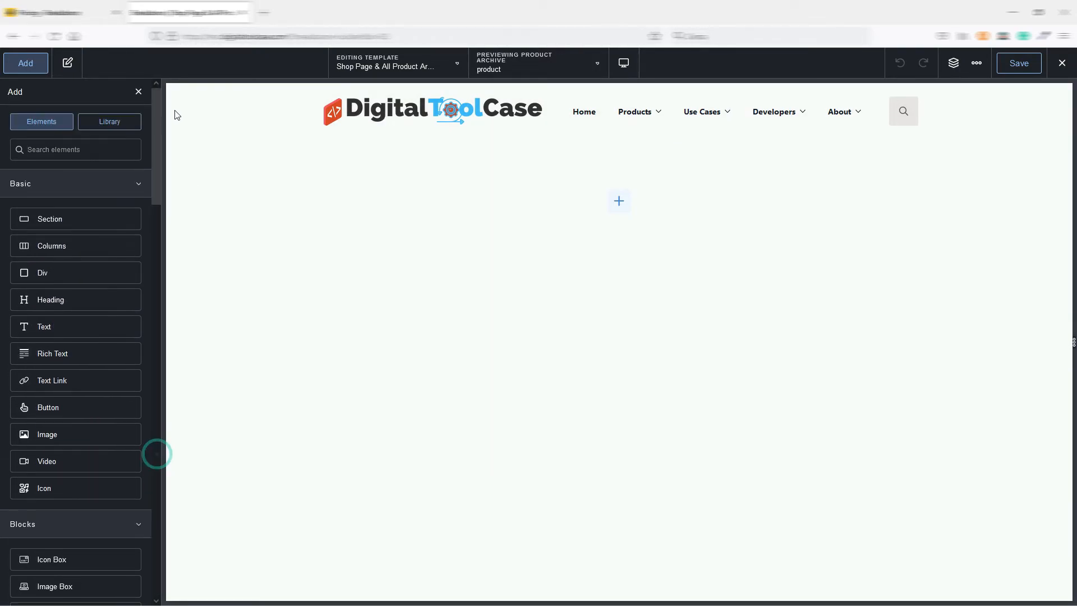
drag(52, 248, 529, 250)
click(559, 361)
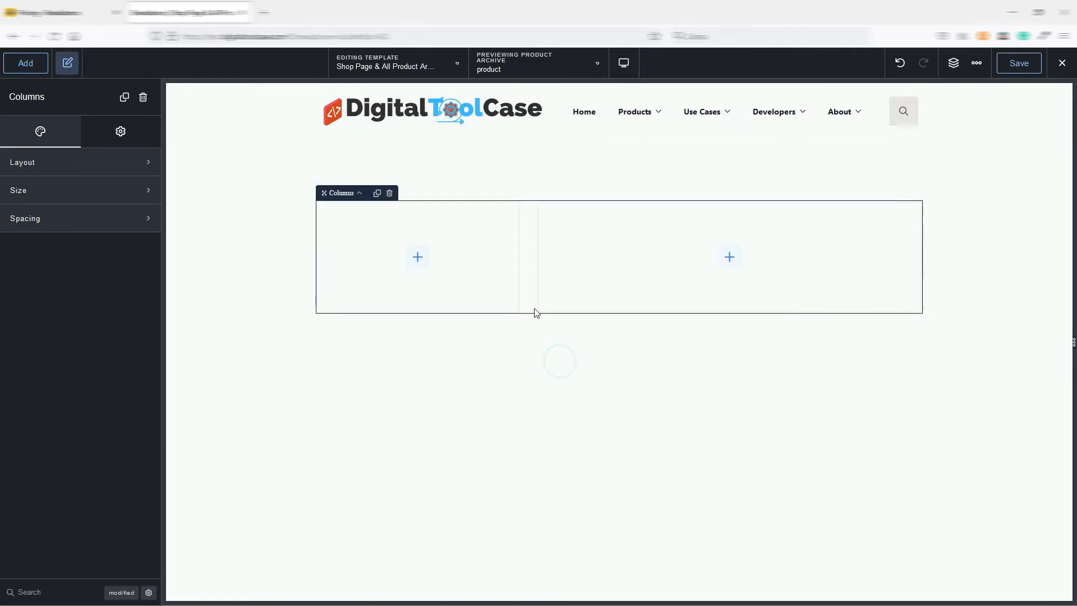
Add a WooCommerce Shop Filters element to the narrow first column.
click(26, 63)
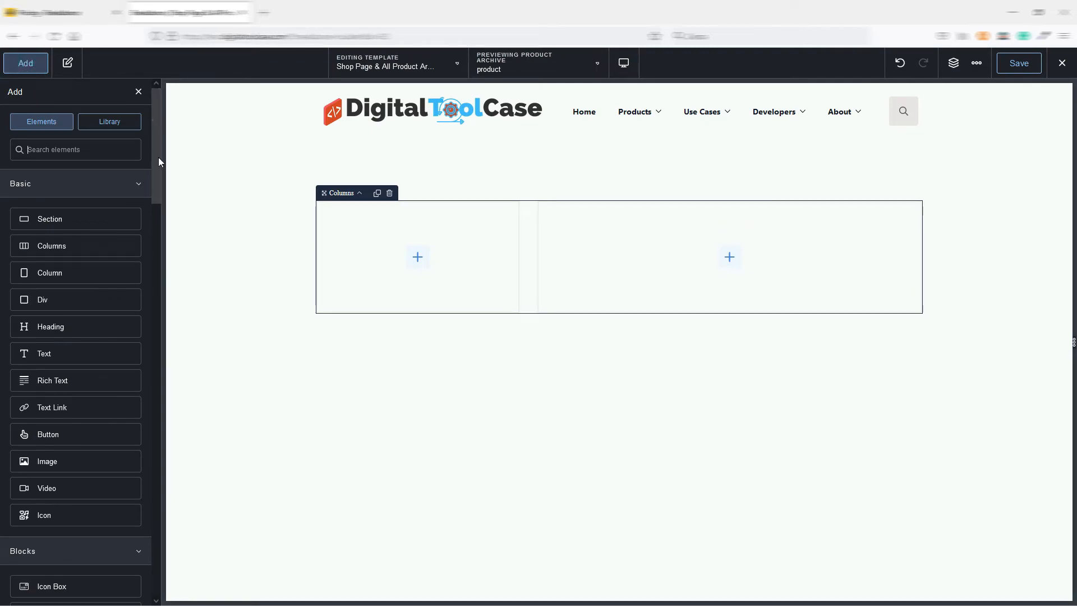
drag(154, 121, 161, 579)
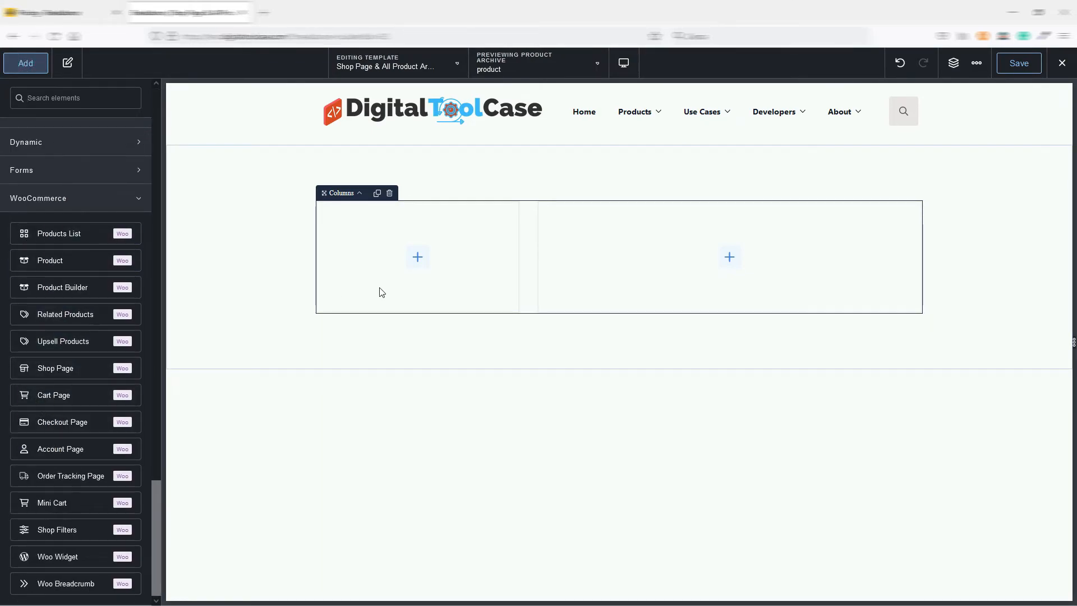
click(417, 259)
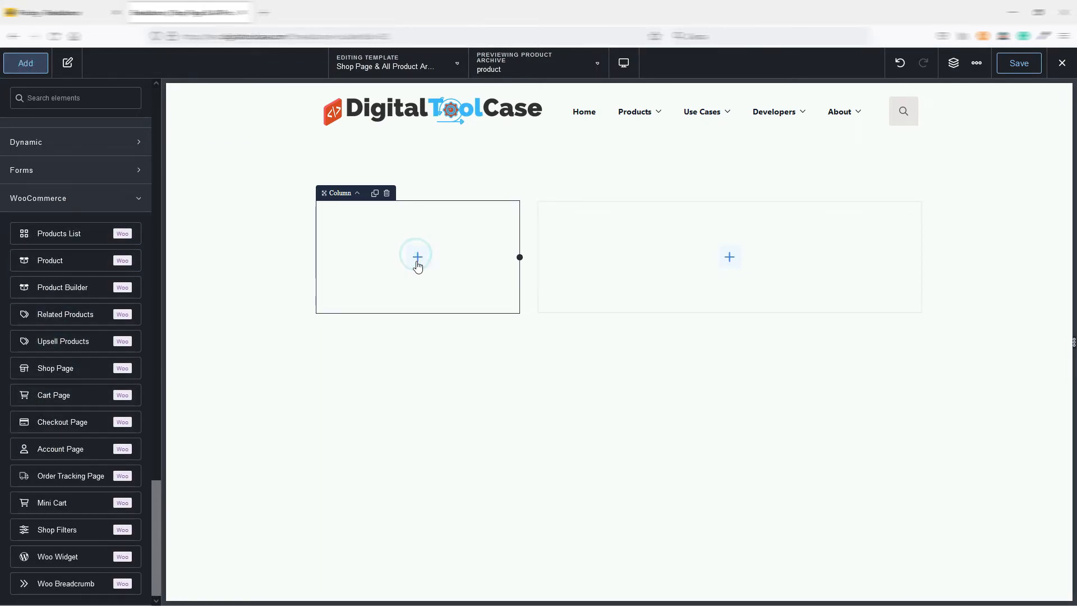
click(78, 530)
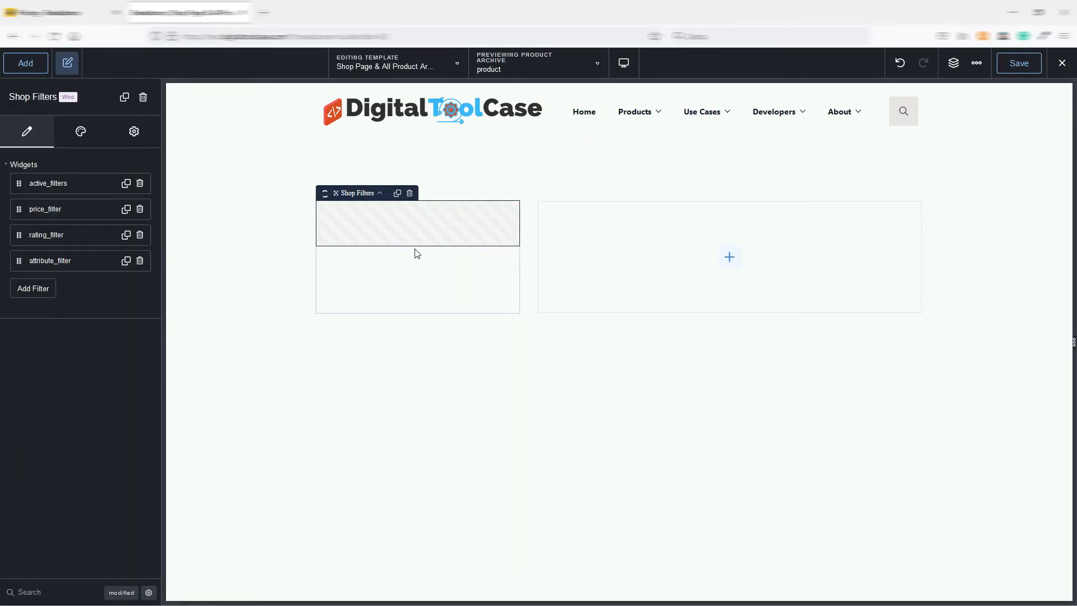
Add a WooCommerce Products List element to the wide second column.
click(631, 231)
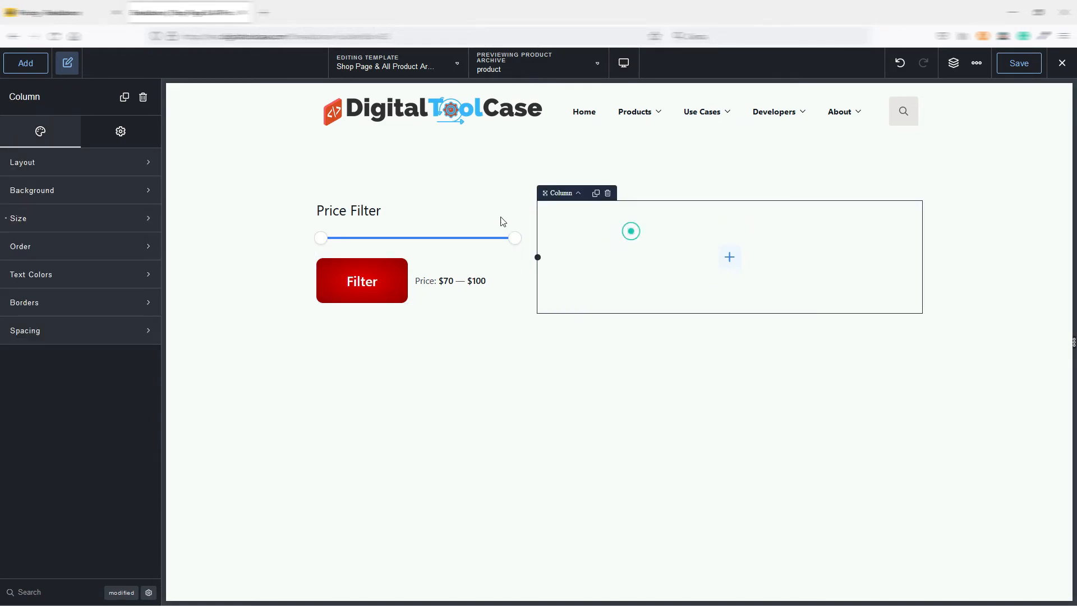
click(26, 63)
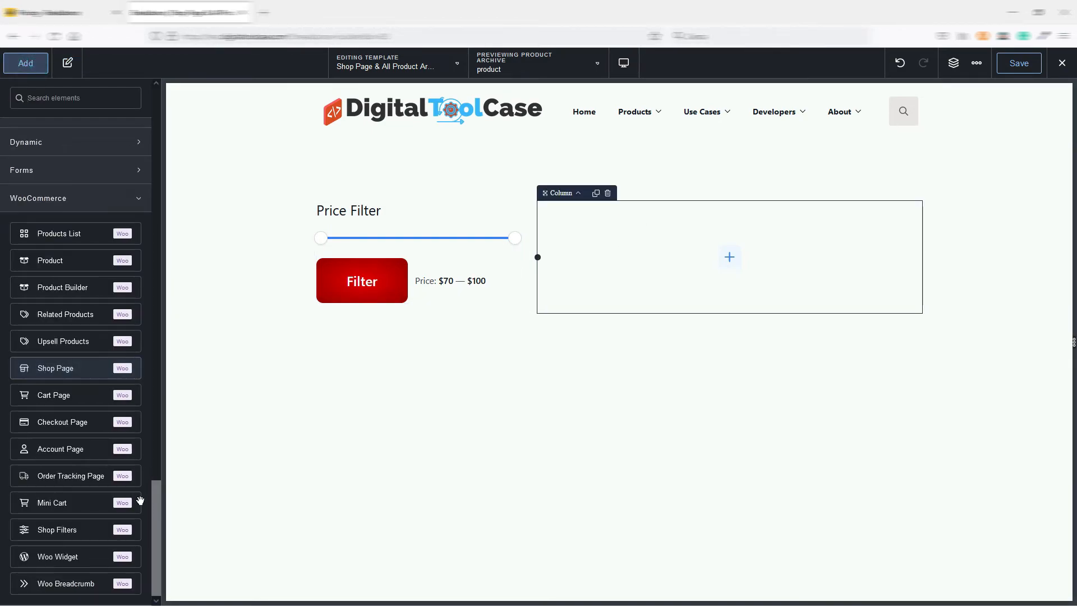
scroll(72, 345, up, 1)
scroll(71, 348, down, 1)
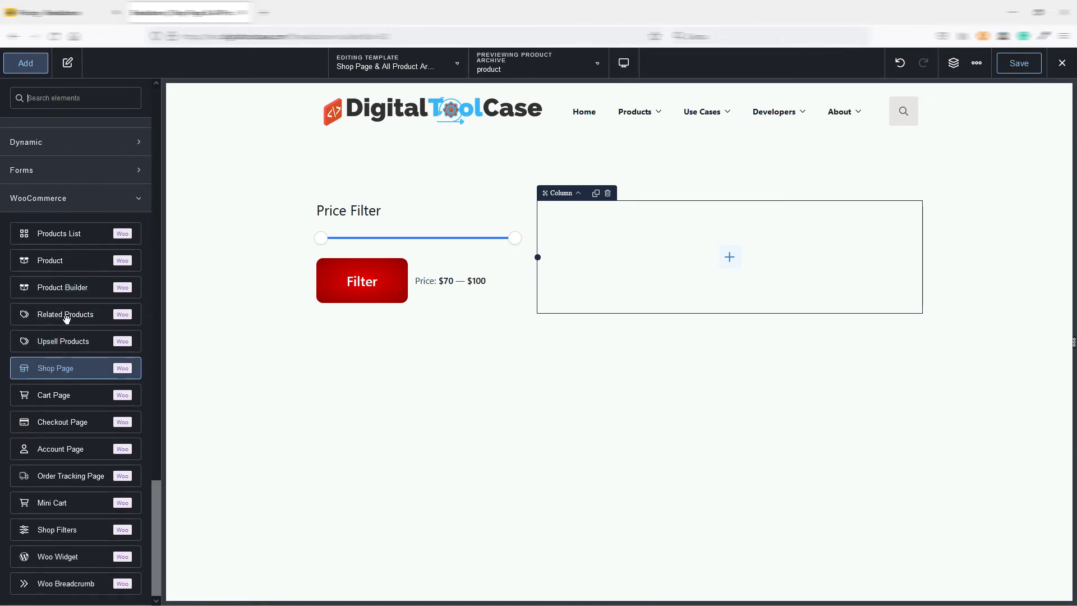
click(66, 233)
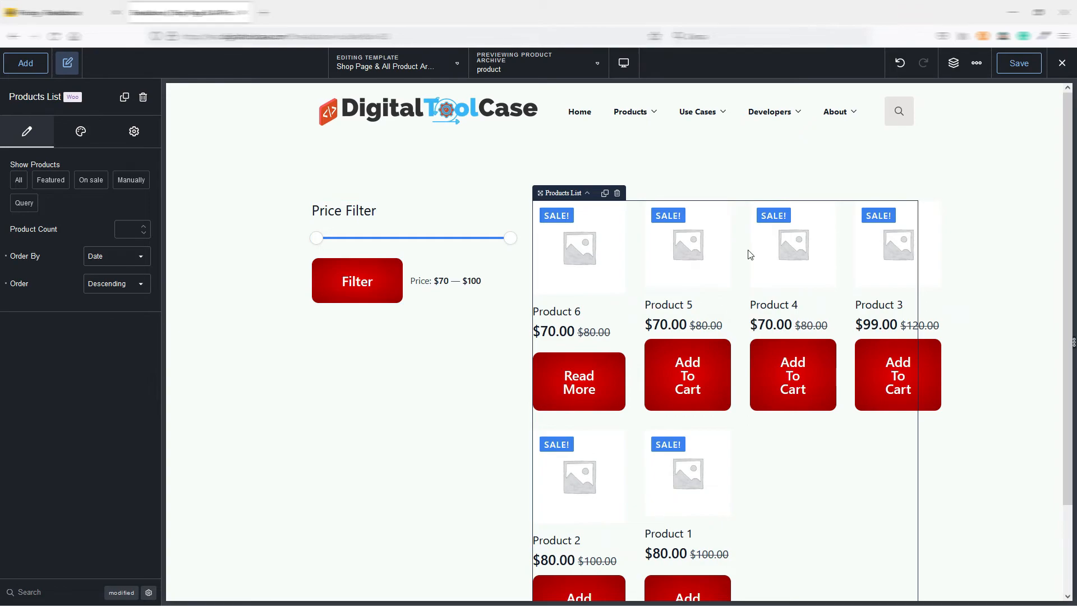
In the global WooCommerce settings for Buttons & Links, set the secondary buttons' size to Small.
click(977, 63)
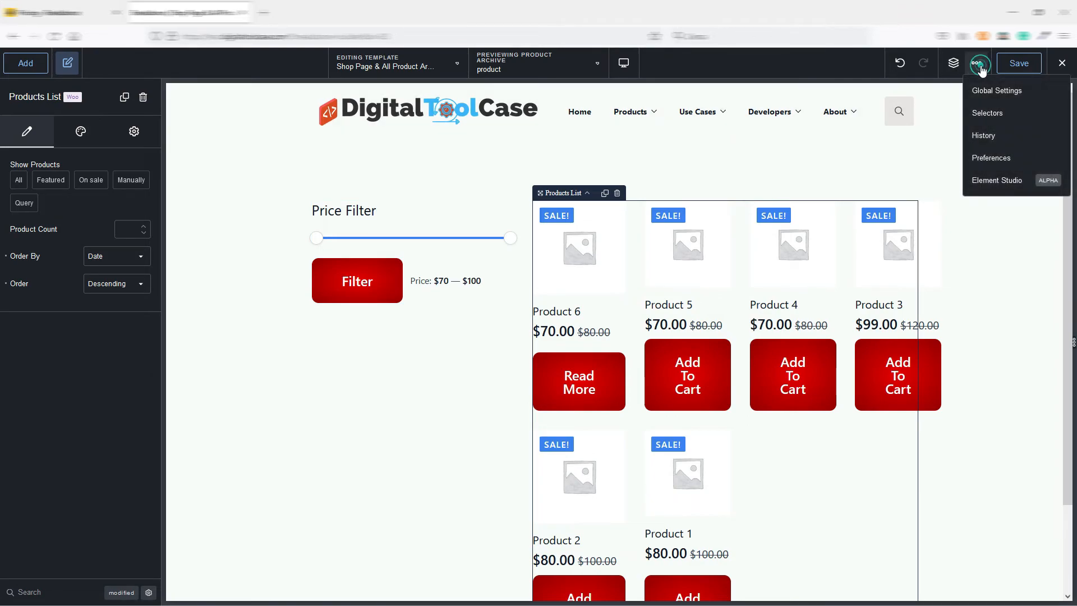
click(985, 99)
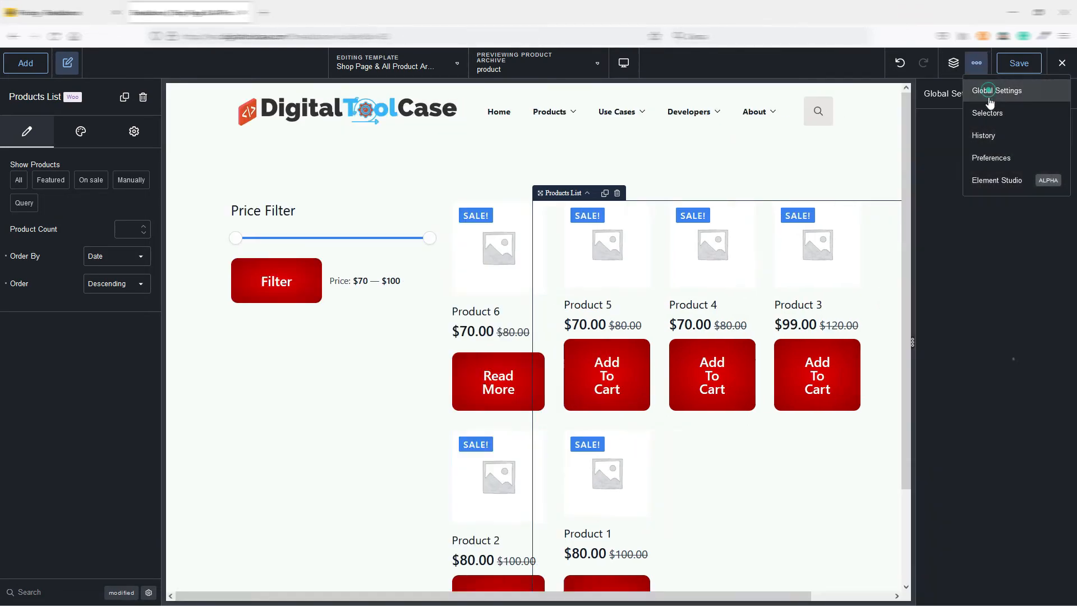
click(973, 321)
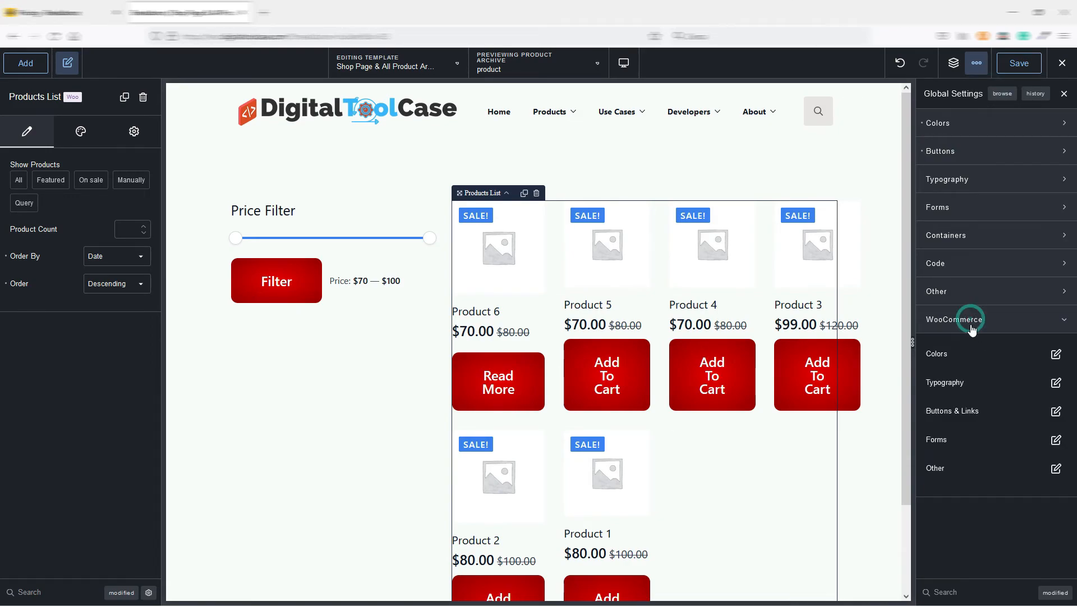
click(1056, 411)
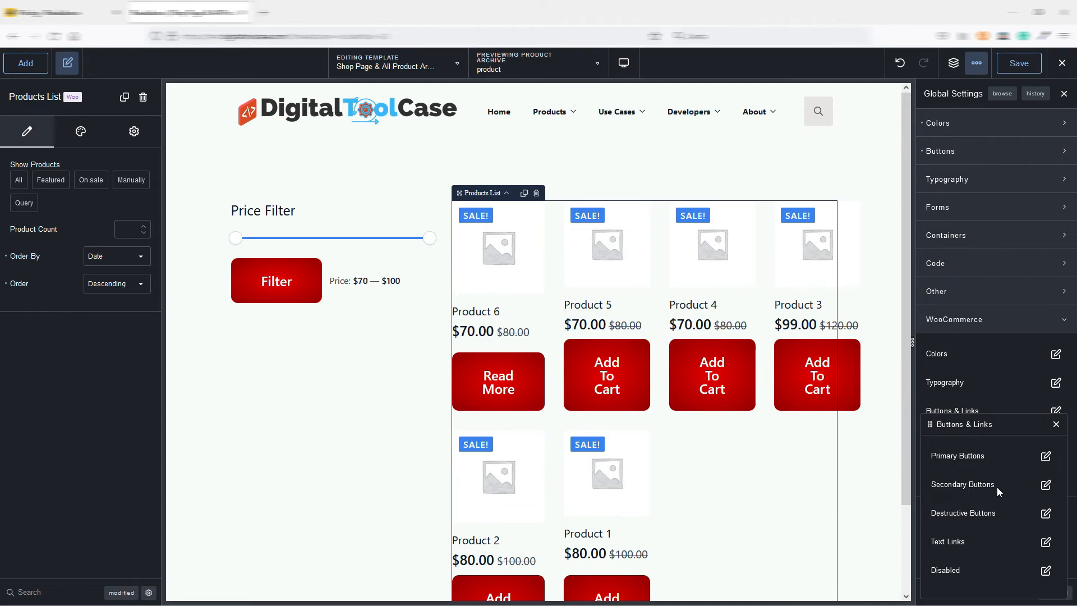
click(1046, 486)
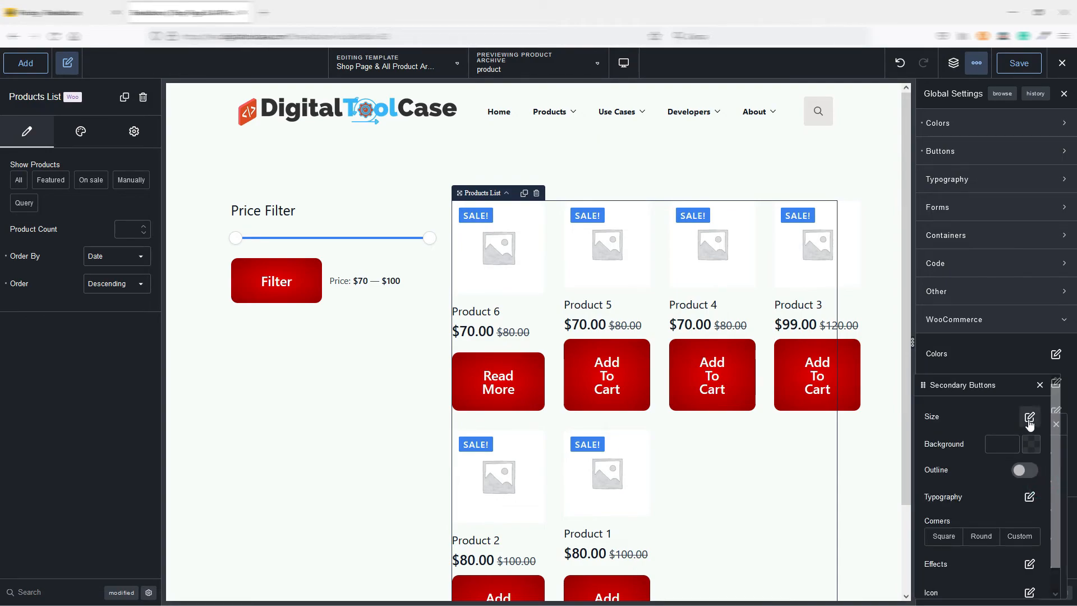
click(1030, 414)
click(1012, 442)
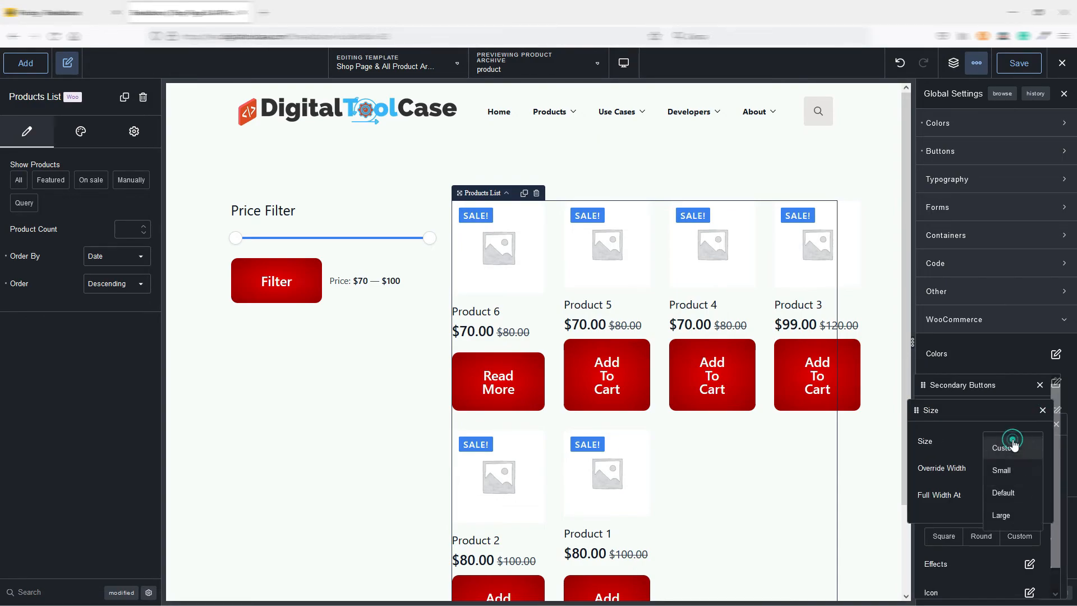
click(1010, 470)
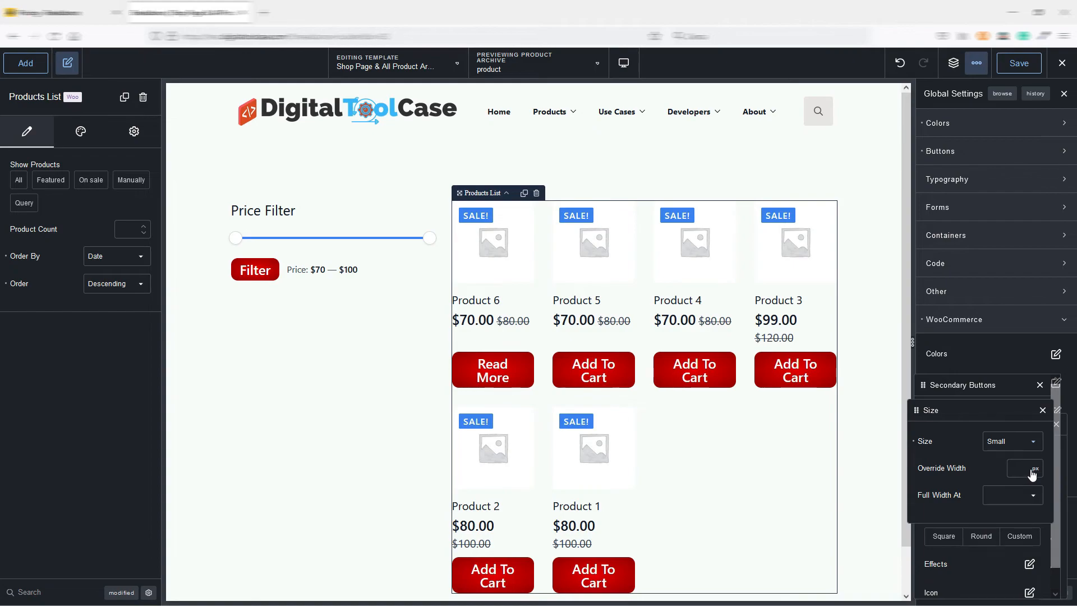
click(1043, 411)
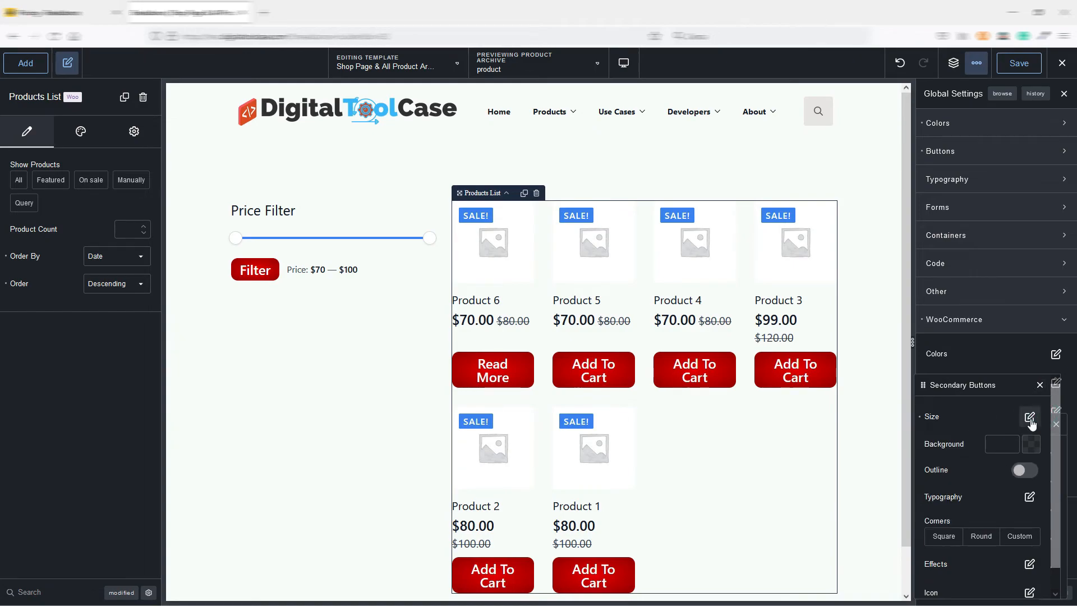
Give the WooCommerce secondary buttons a solid blue background.
click(1031, 443)
click(1008, 461)
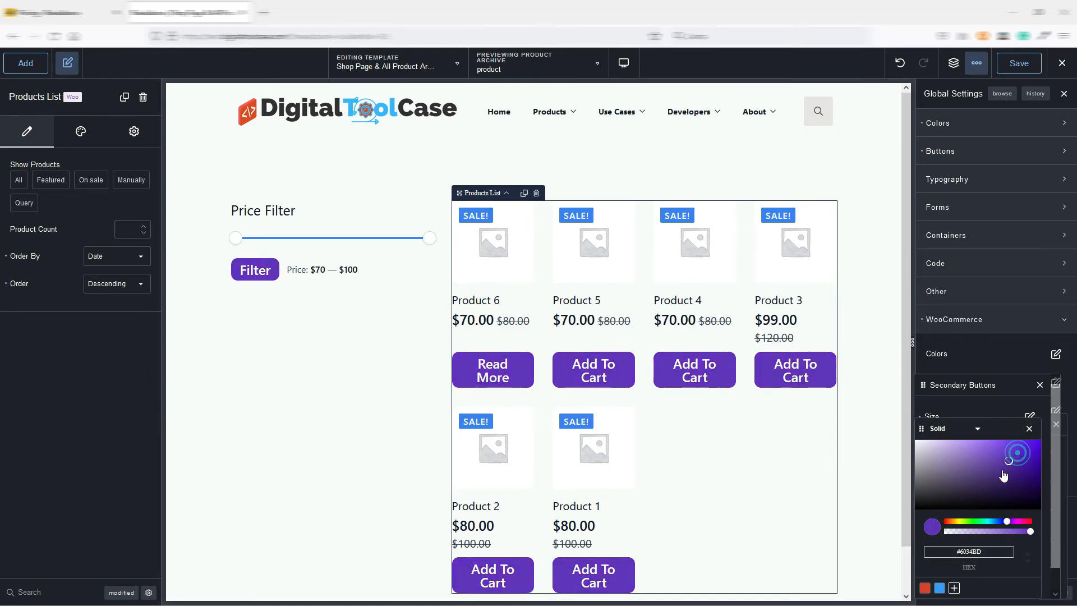
drag(1008, 524, 1001, 525)
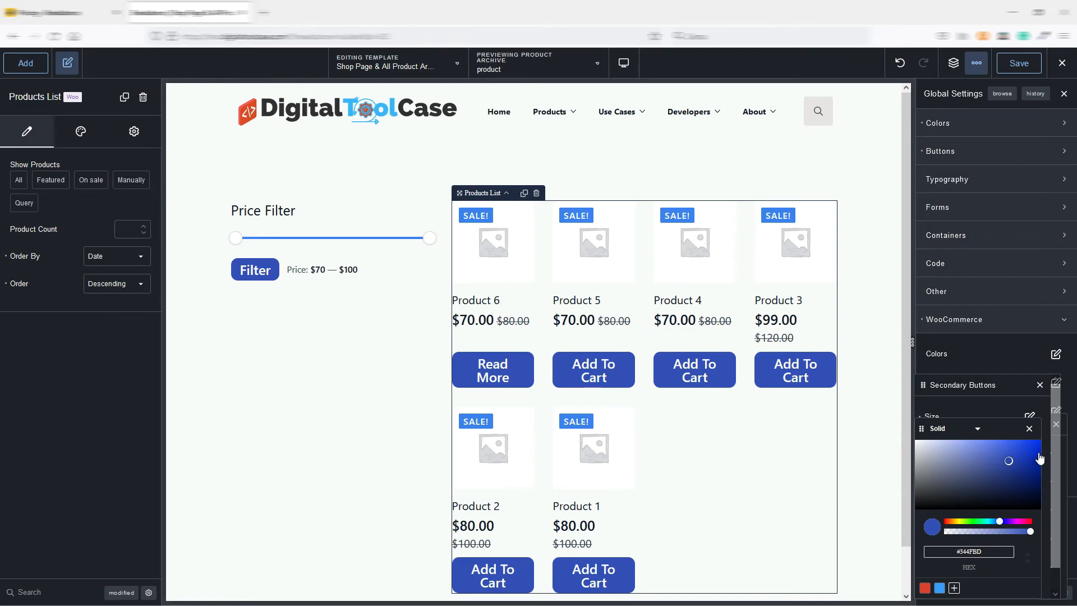
click(1030, 429)
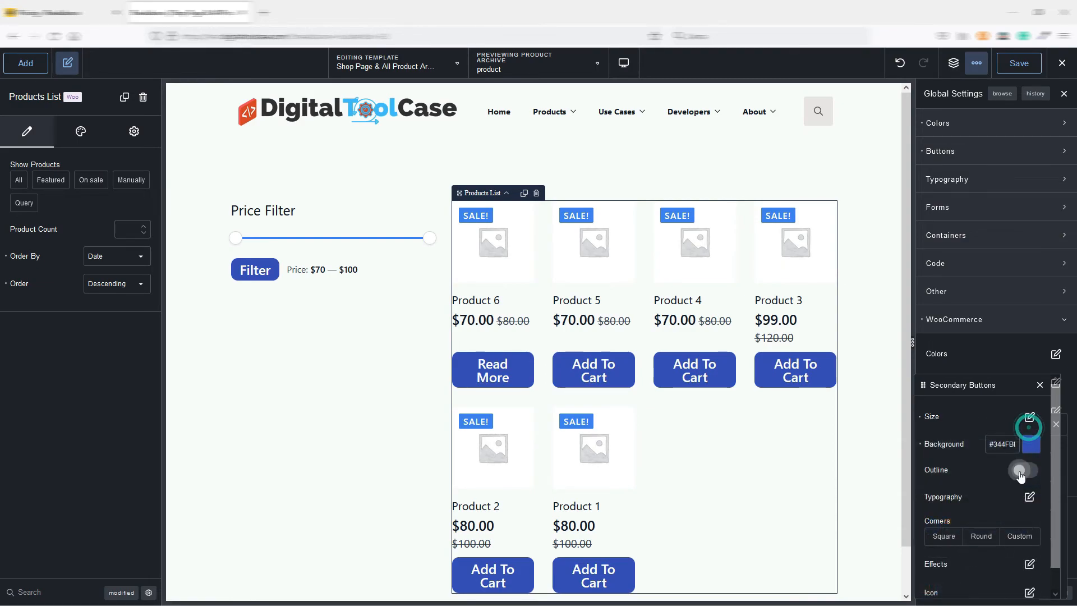
Try the Outline option for the WooCommerce secondary buttons, switching it on and off again.
click(1024, 471)
click(1024, 471)
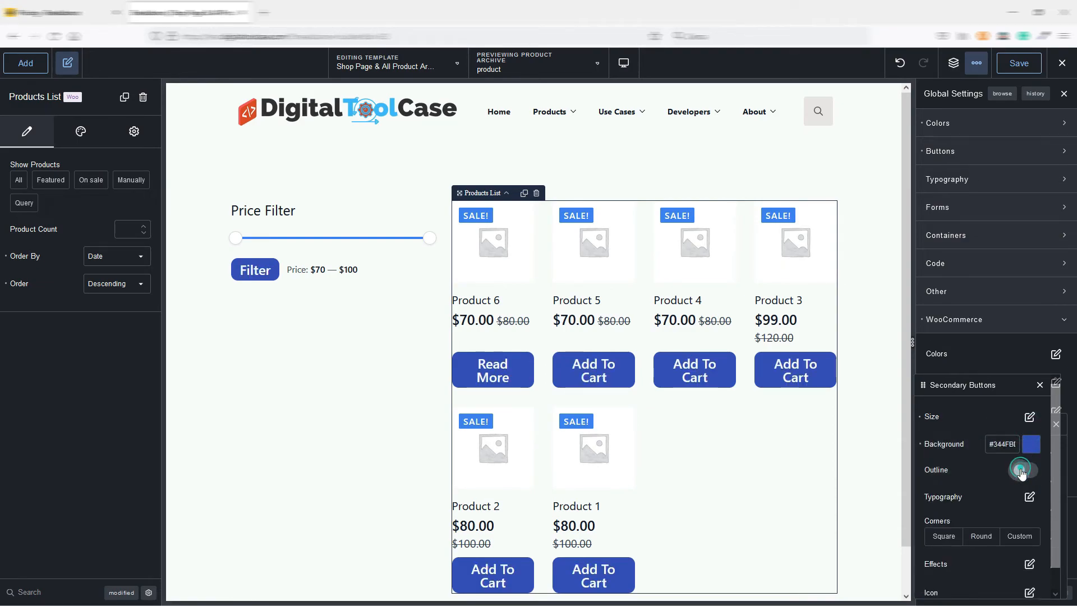
click(1023, 473)
click(1022, 472)
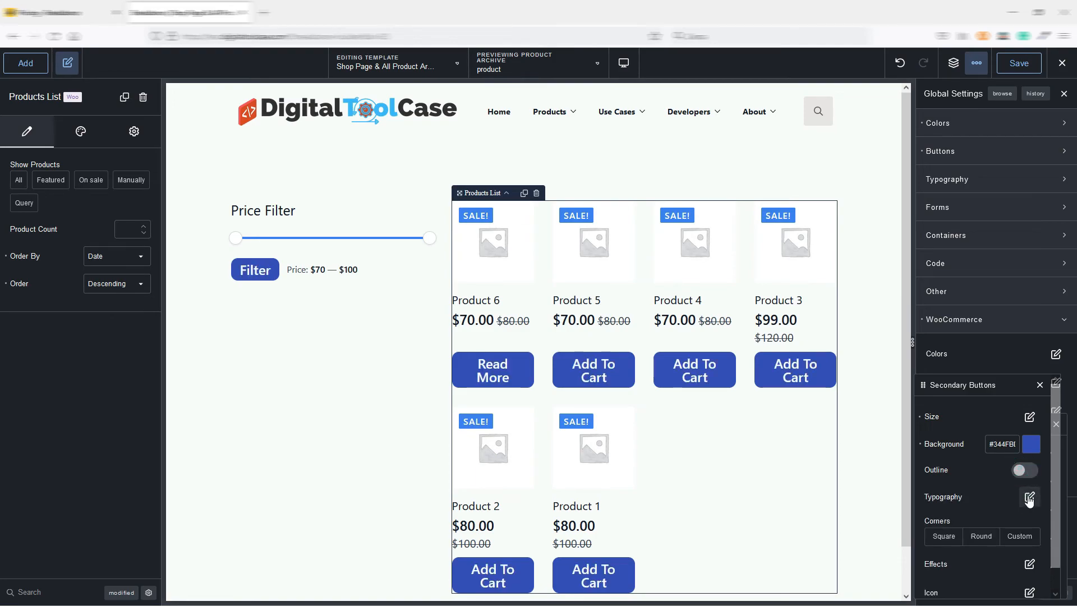
Set the secondary buttons' font size to 20 px and close the button settings.
click(1029, 495)
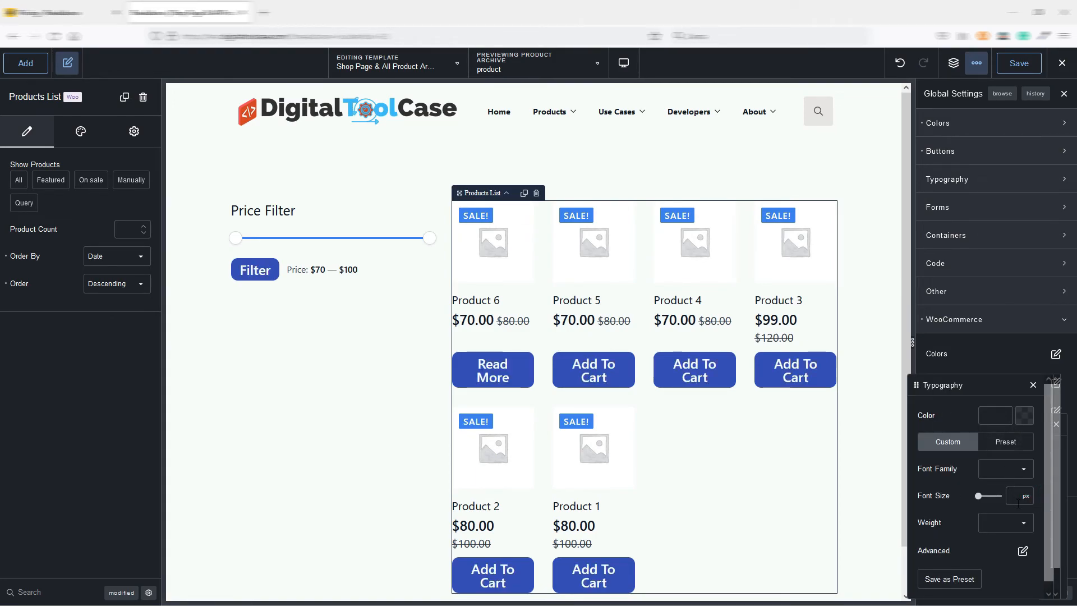
click(1017, 495)
text(20)
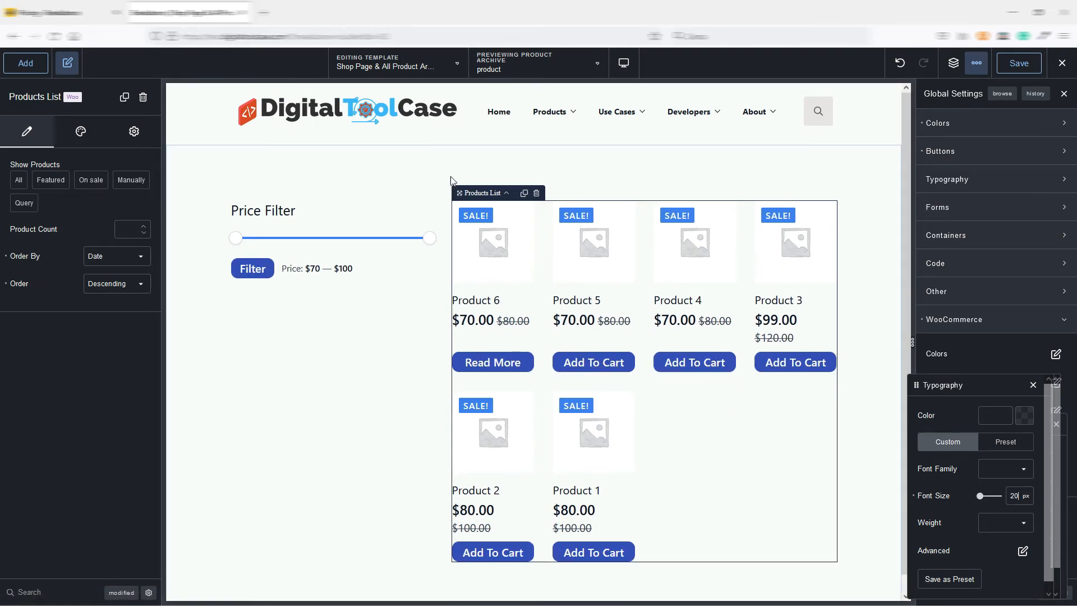
click(1033, 385)
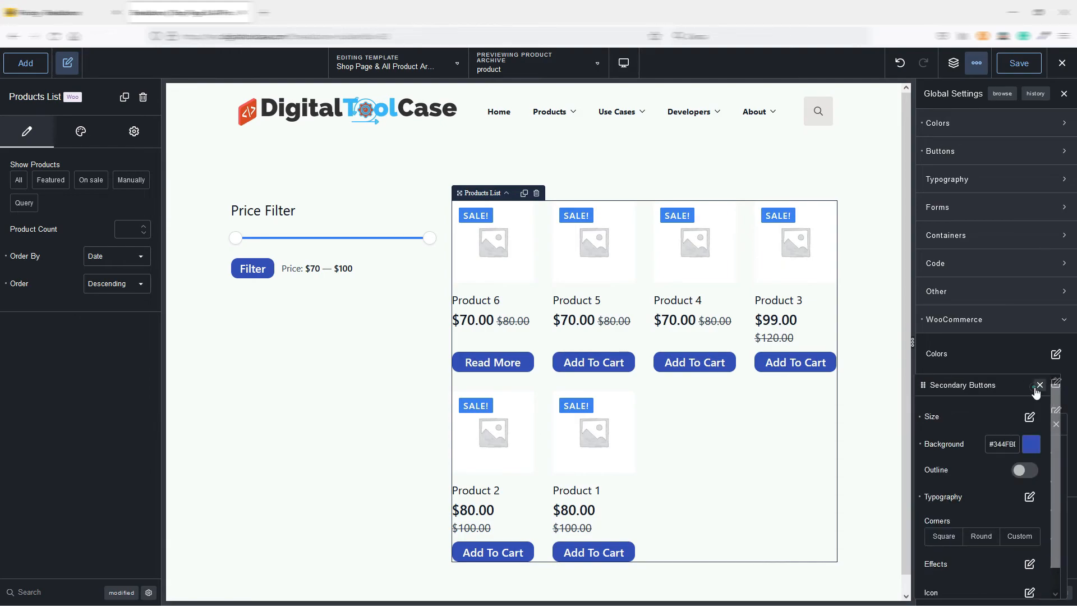
click(1043, 387)
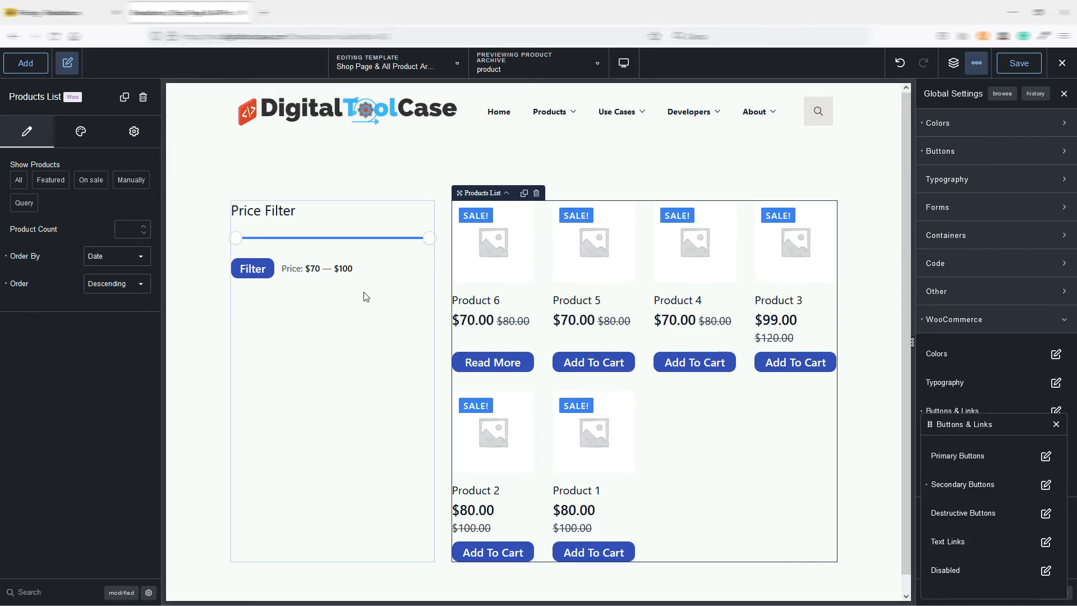
click(1056, 425)
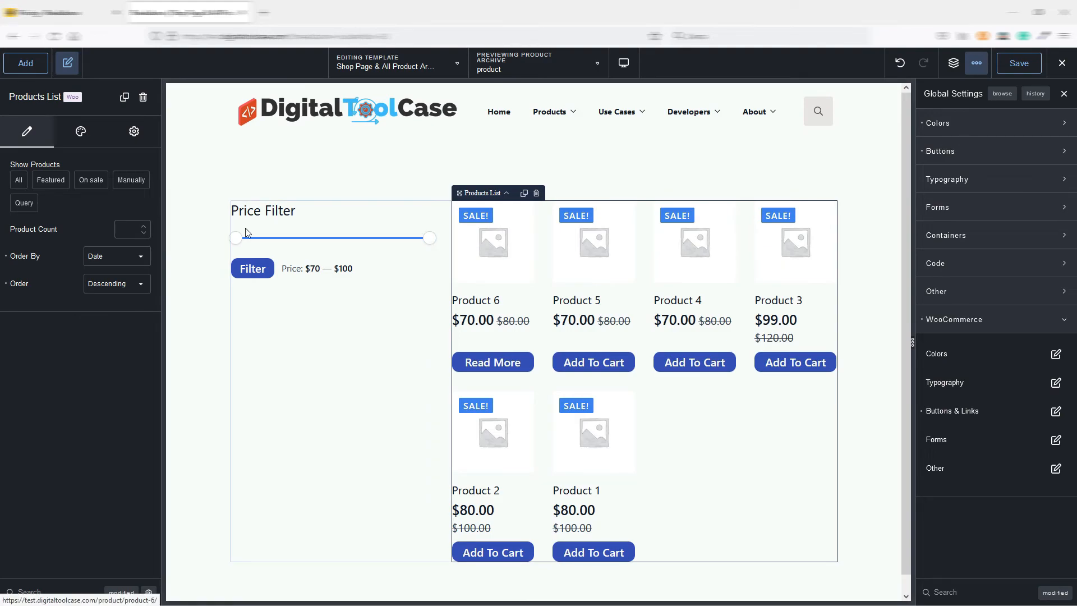
Add a Mini Cart element below the price filter in the narrow column and preview its dropdown cart.
click(303, 307)
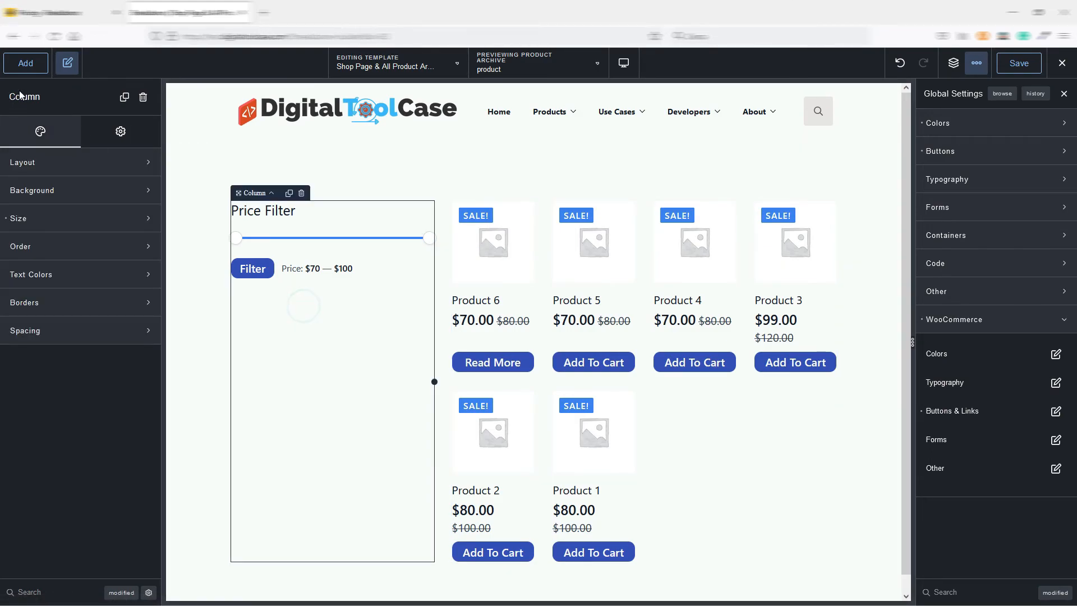
click(25, 65)
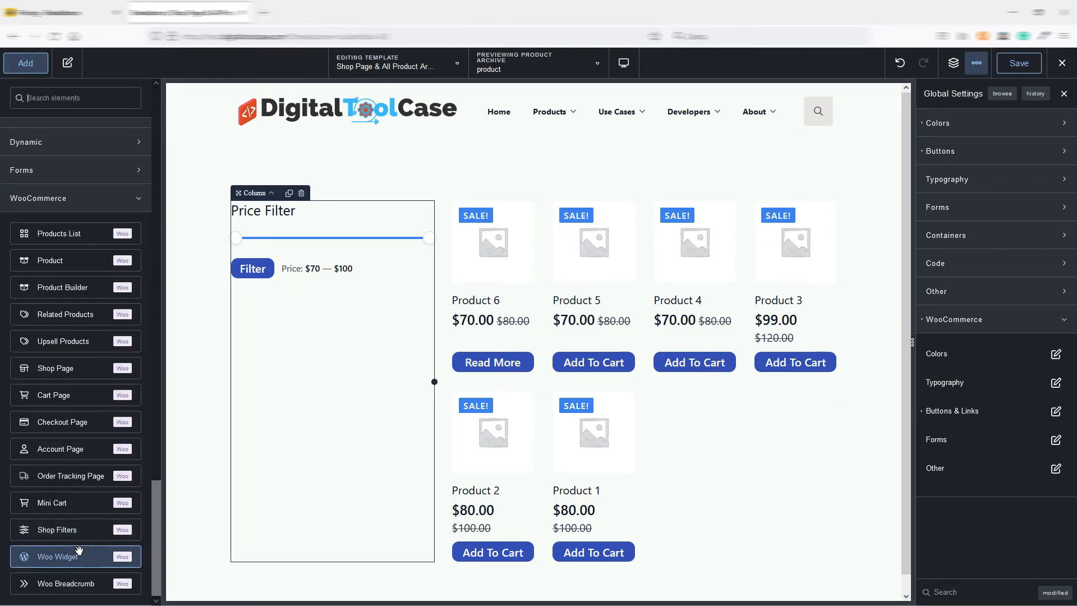
click(58, 505)
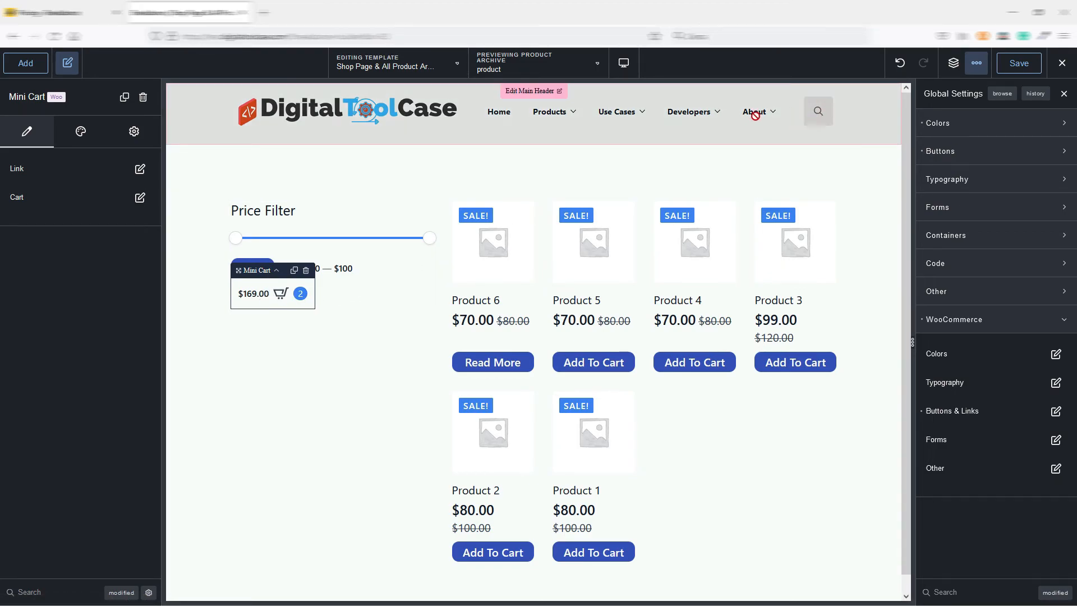
click(272, 294)
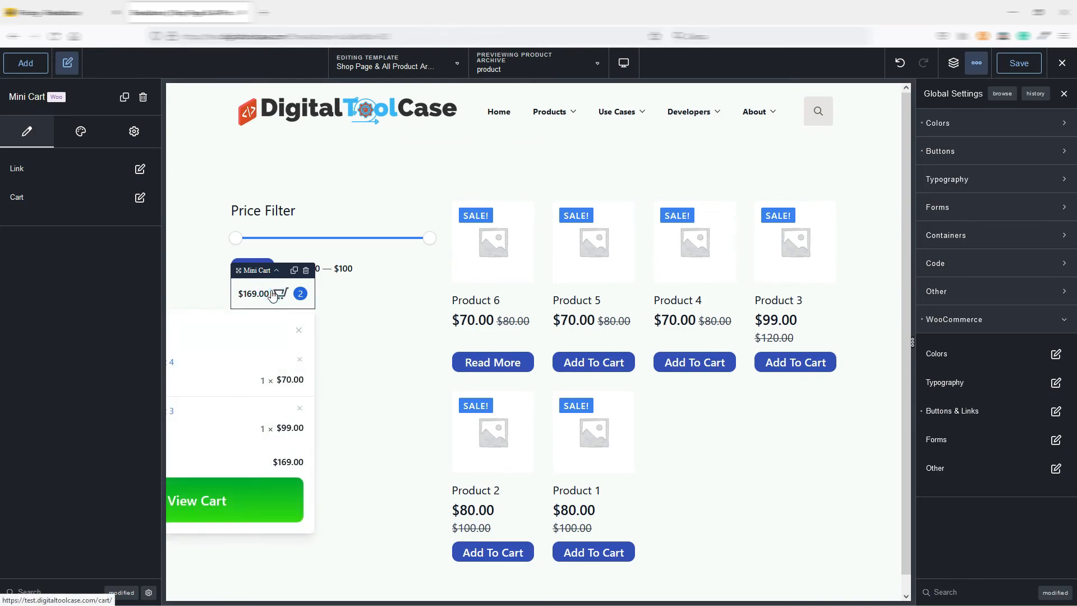
click(273, 294)
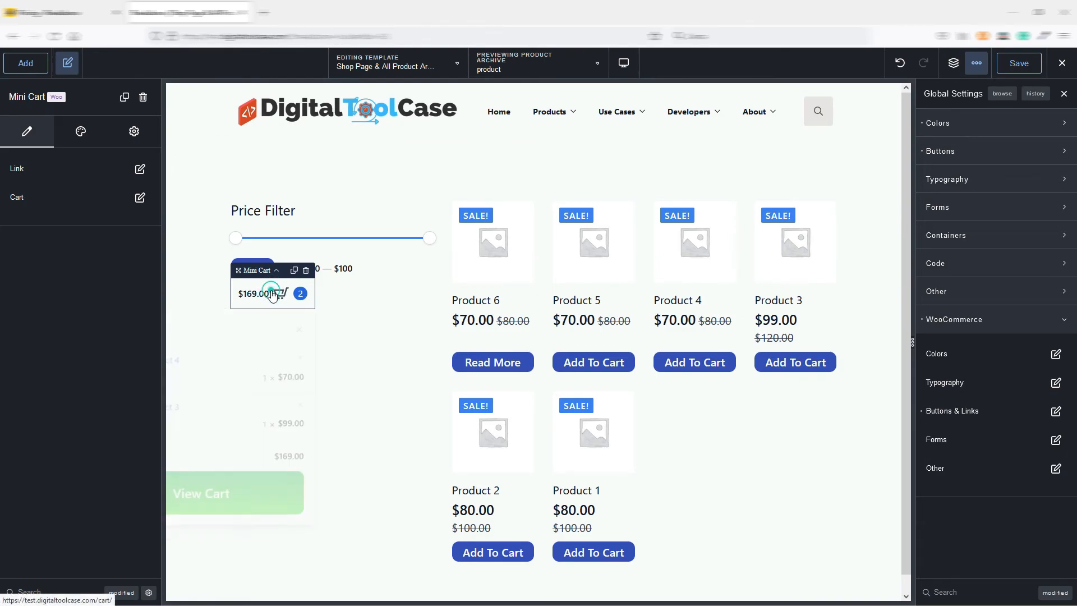
Try the Mini Cart link's Hide Count and Hide Subtotal options, switching each on and off again.
click(139, 170)
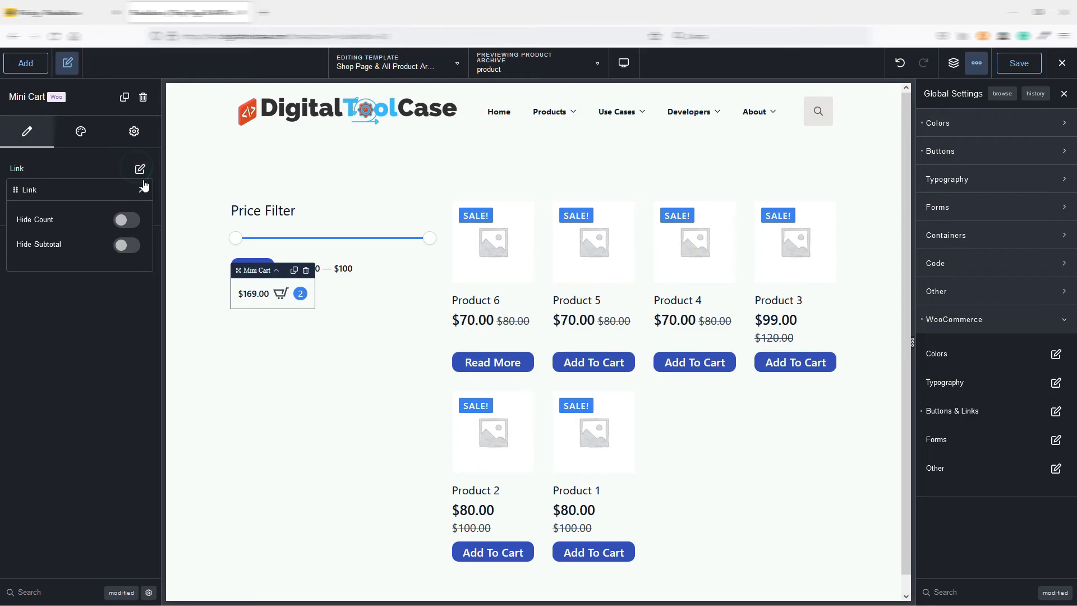
click(126, 224)
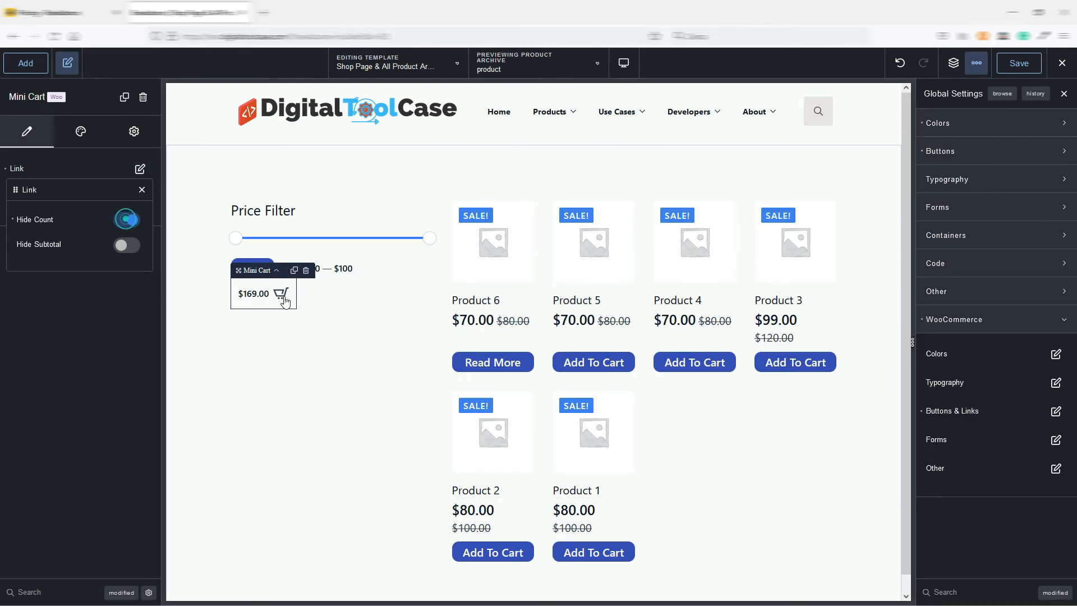
click(128, 226)
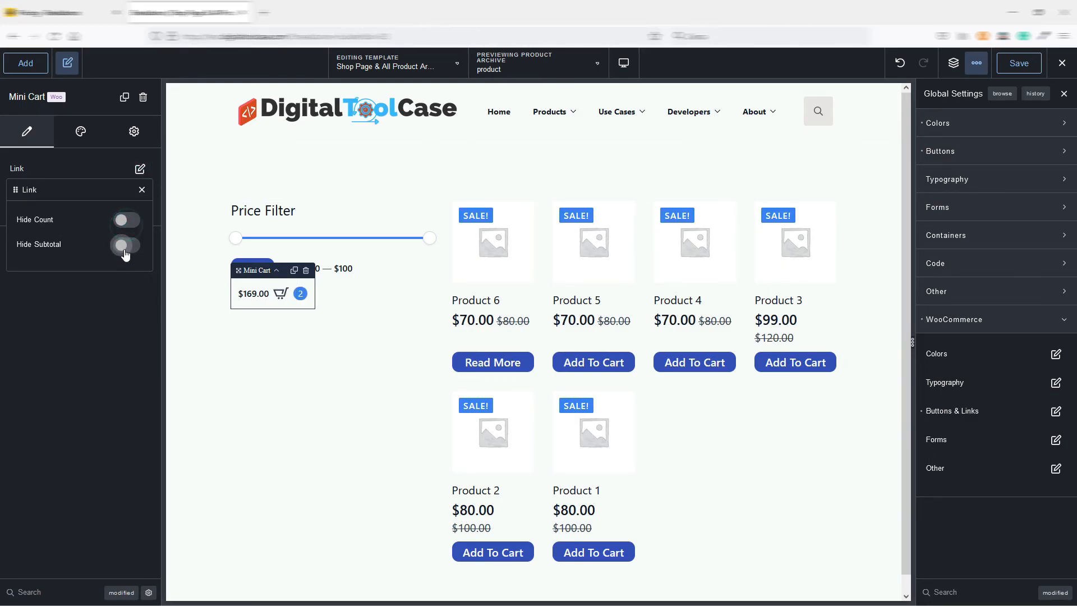
click(123, 248)
click(126, 250)
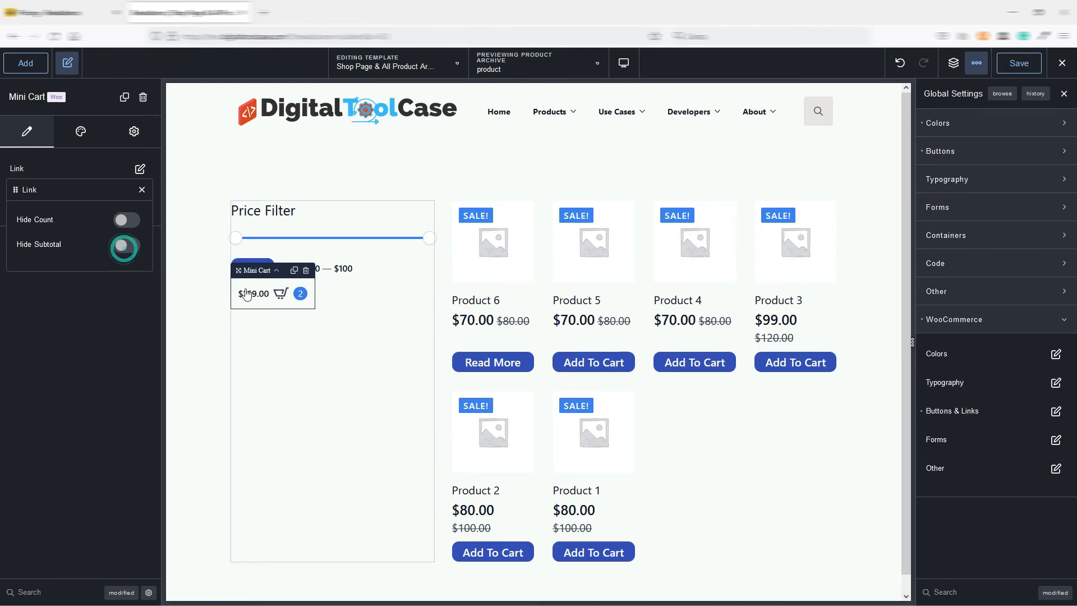
click(142, 190)
Set the Mini Cart's primary button to Cart.
click(139, 198)
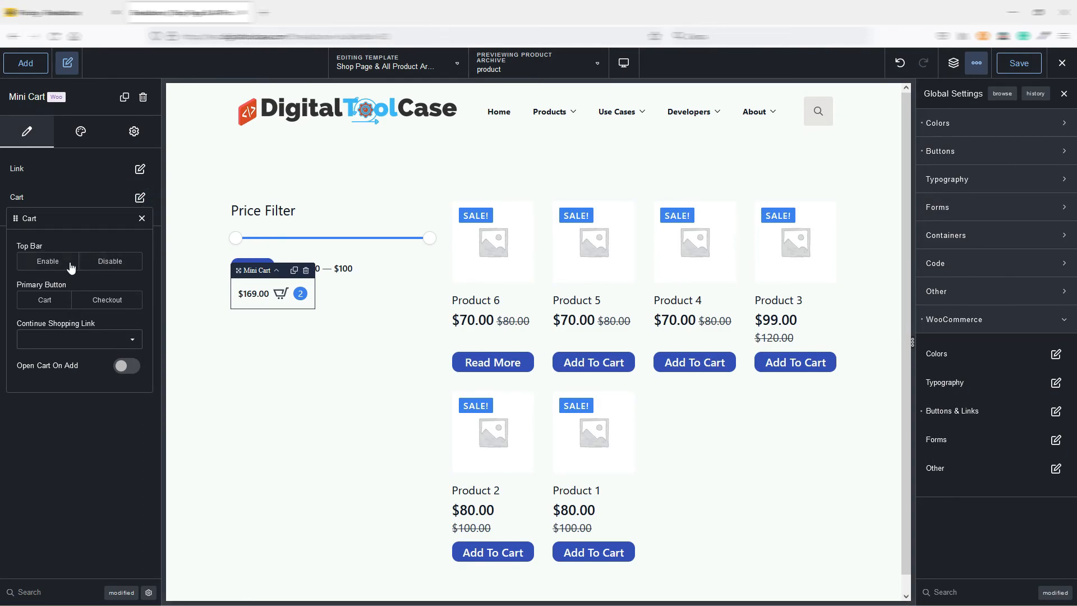
click(51, 301)
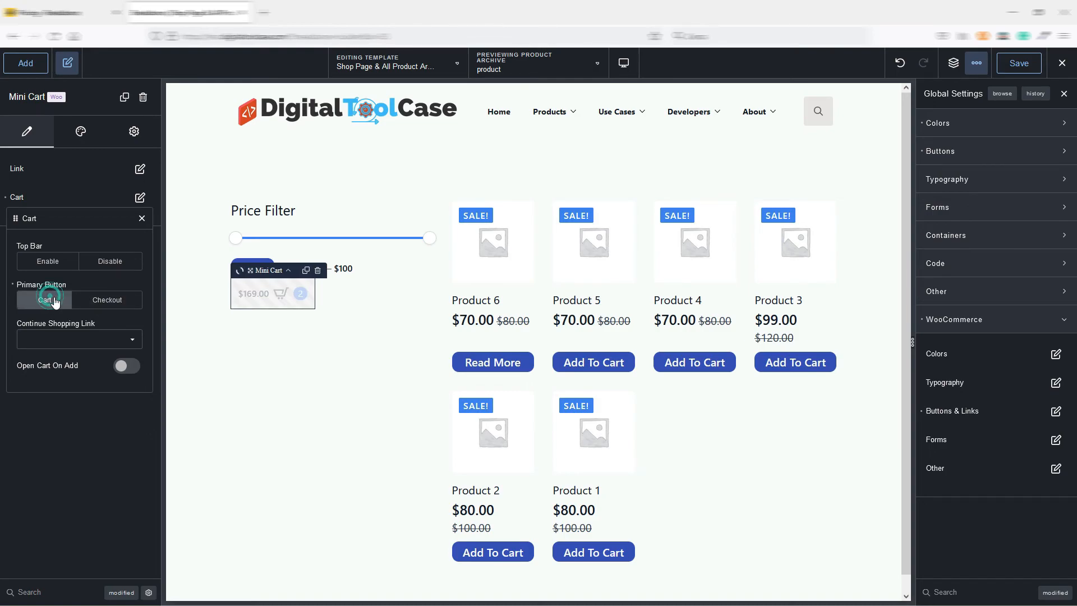
Try Checkout as the Mini Cart's primary button, clear the setting and close the cart options.
click(101, 303)
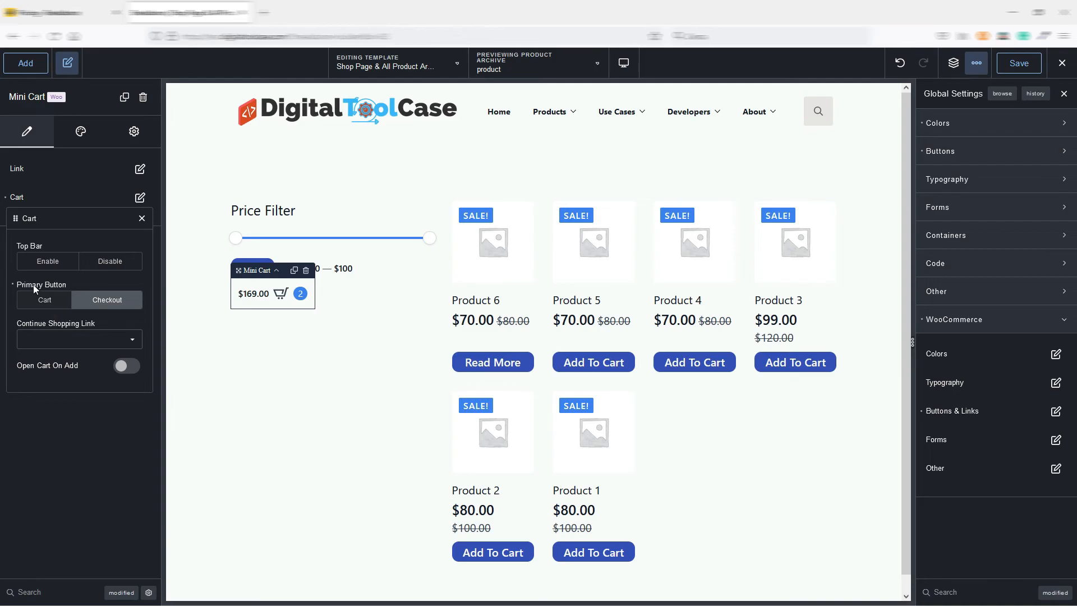
click(12, 285)
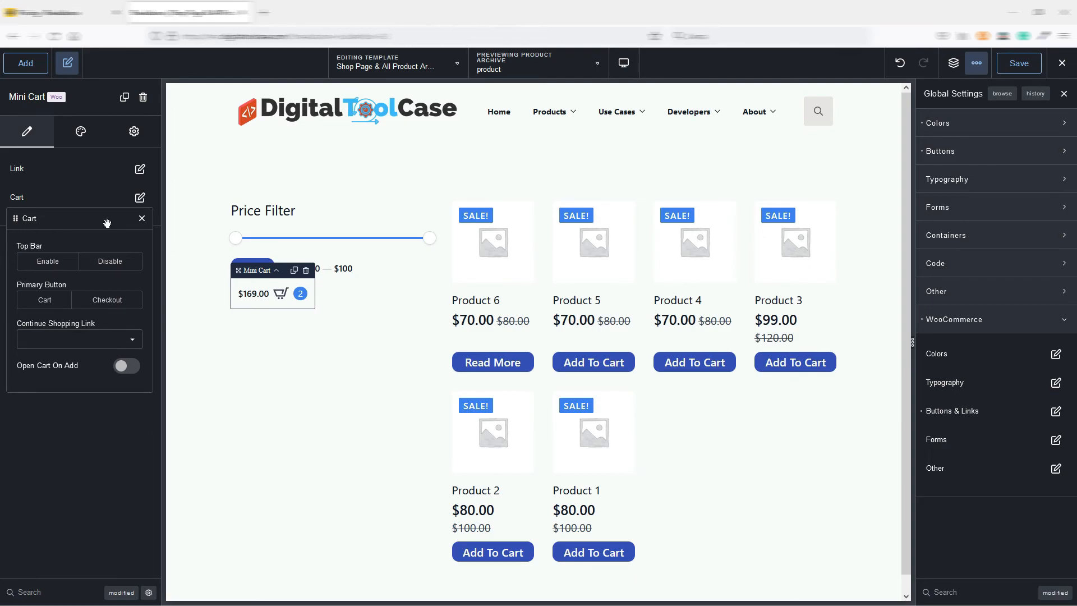
click(142, 219)
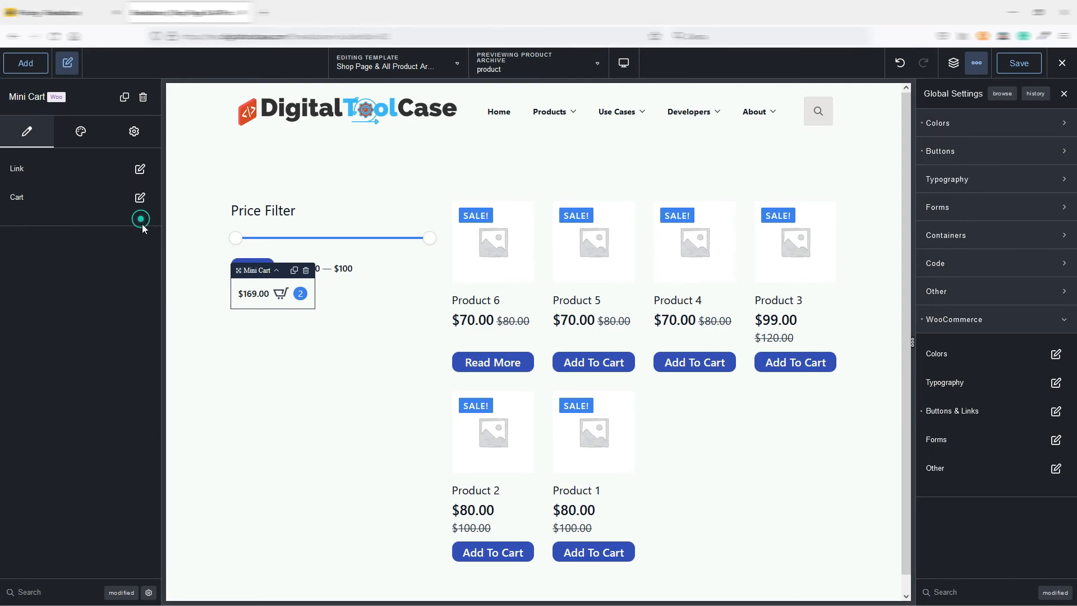
Preview the Mini Cart's dropdown cart and set its Dropdown Position to Right in the cart design settings.
click(261, 296)
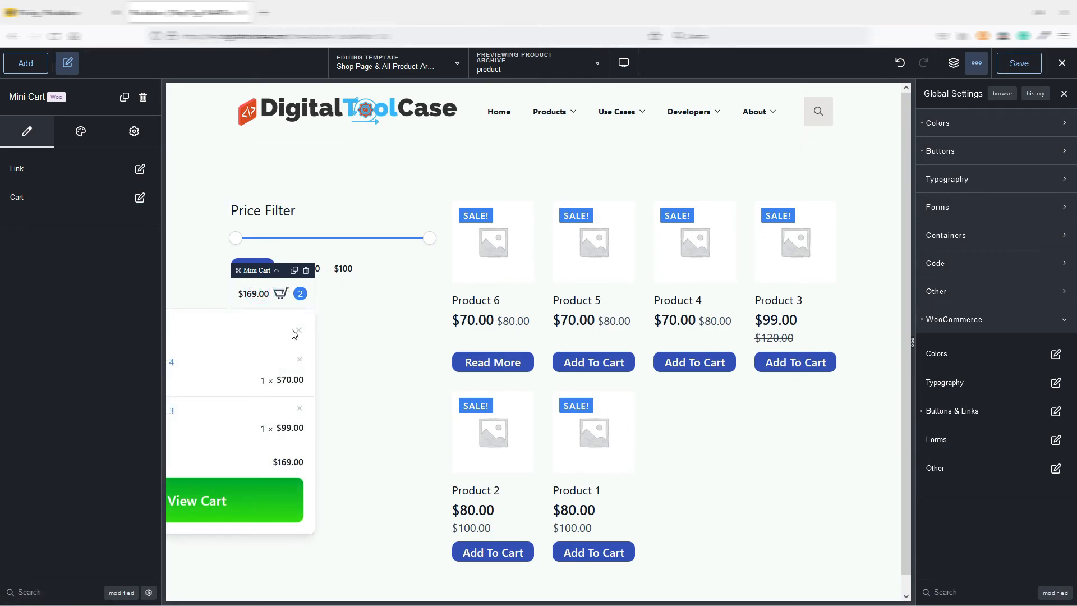
click(257, 295)
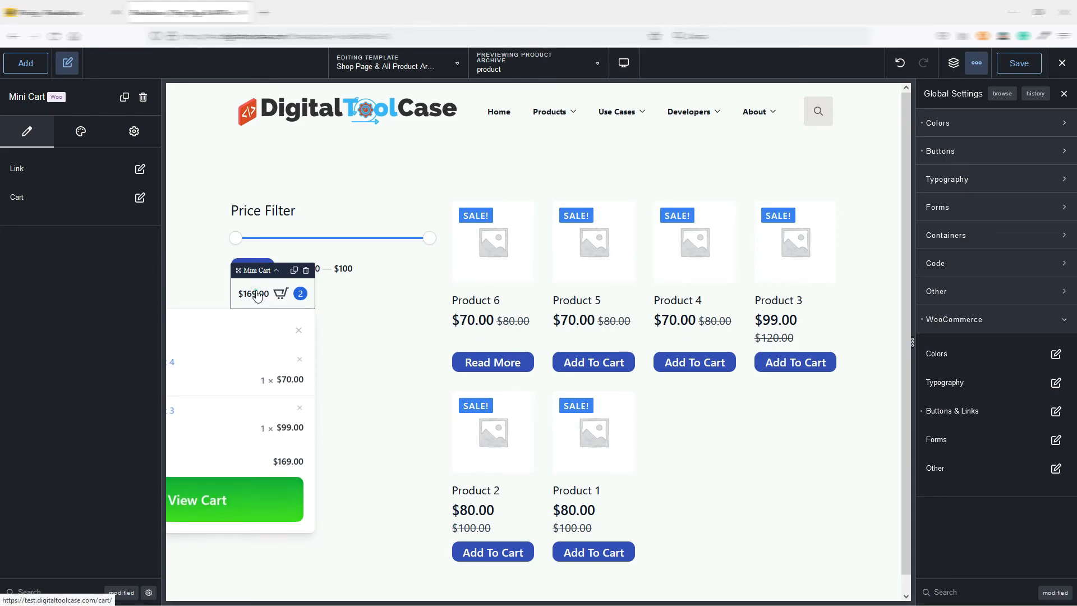
click(79, 130)
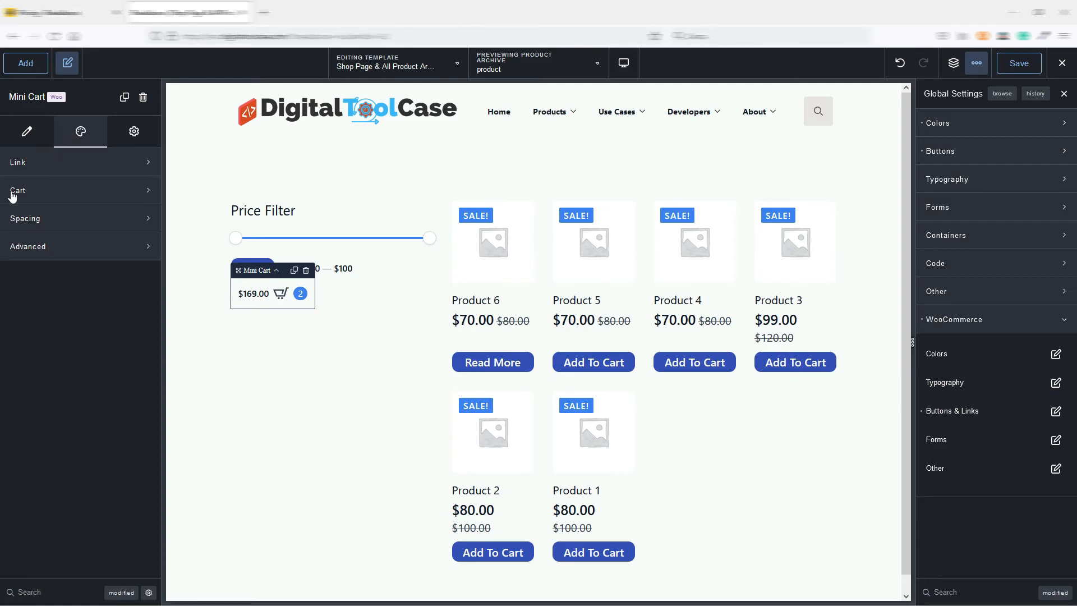
click(63, 191)
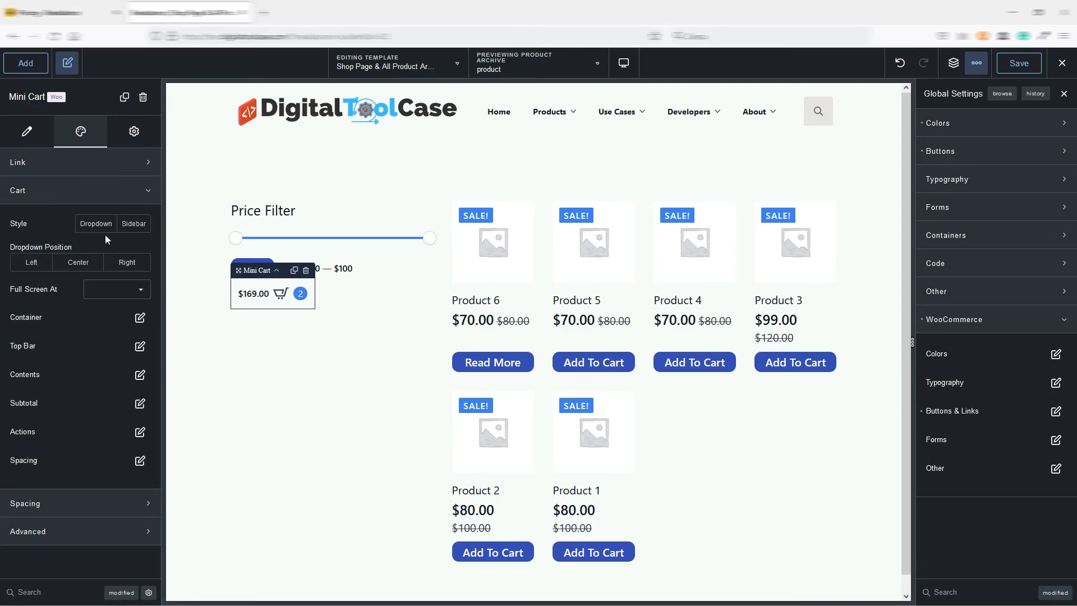
click(279, 294)
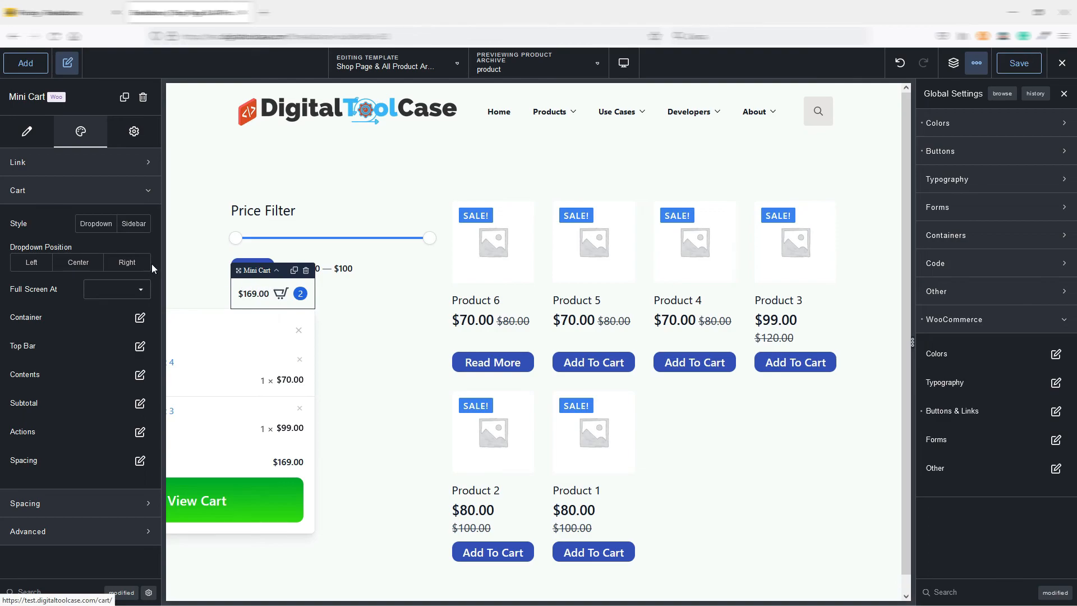
click(127, 263)
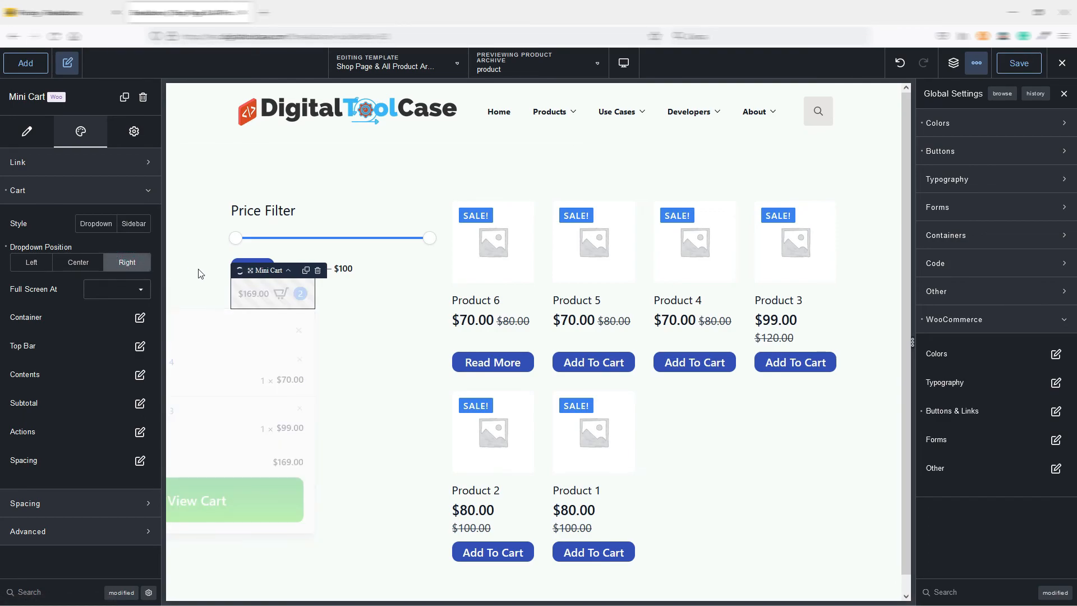
mouse_move(259, 290)
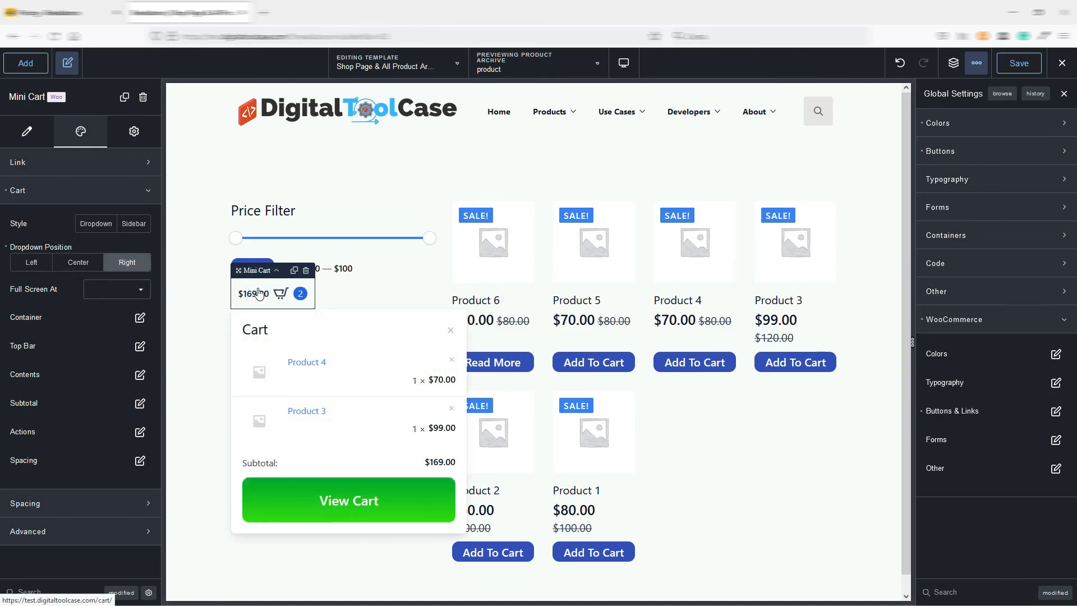
Try the Mini Cart's Sidebar style positioned Right, preview the sidebar cart, and reset the cart design settings.
click(130, 224)
click(113, 264)
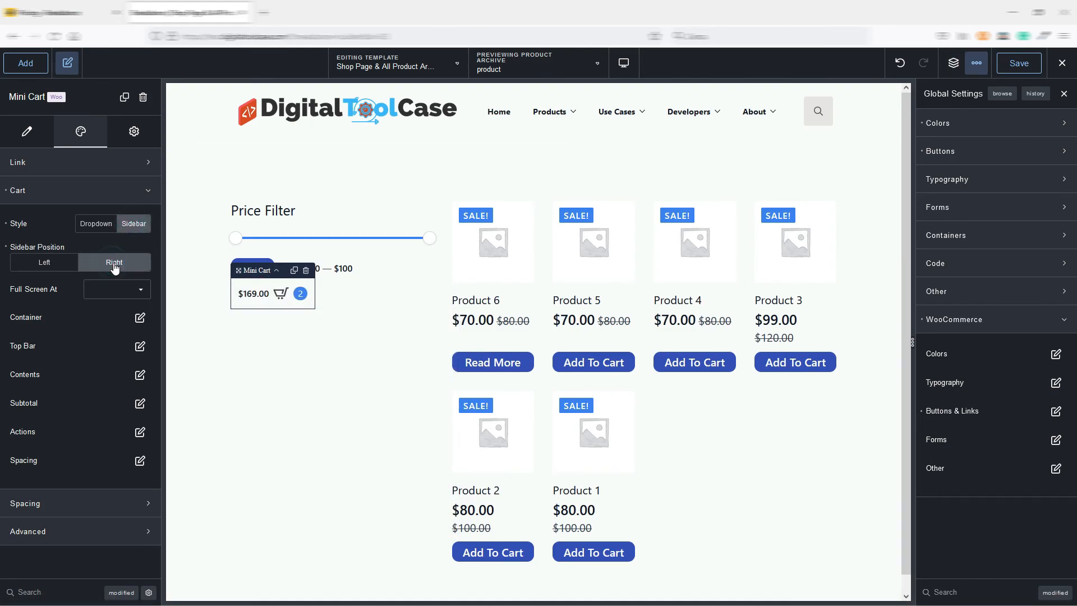
click(268, 297)
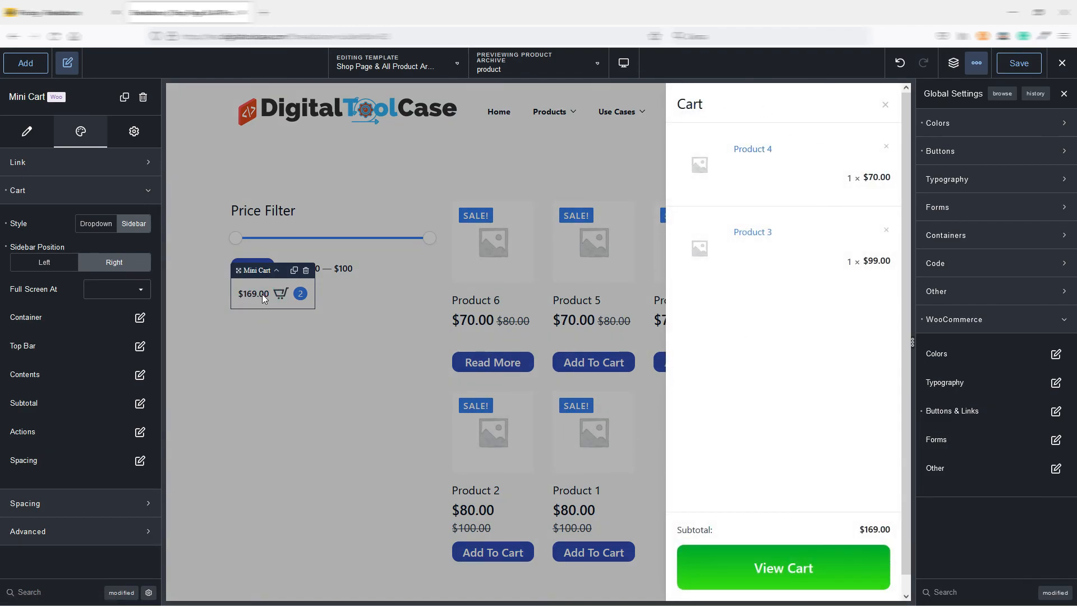
click(257, 293)
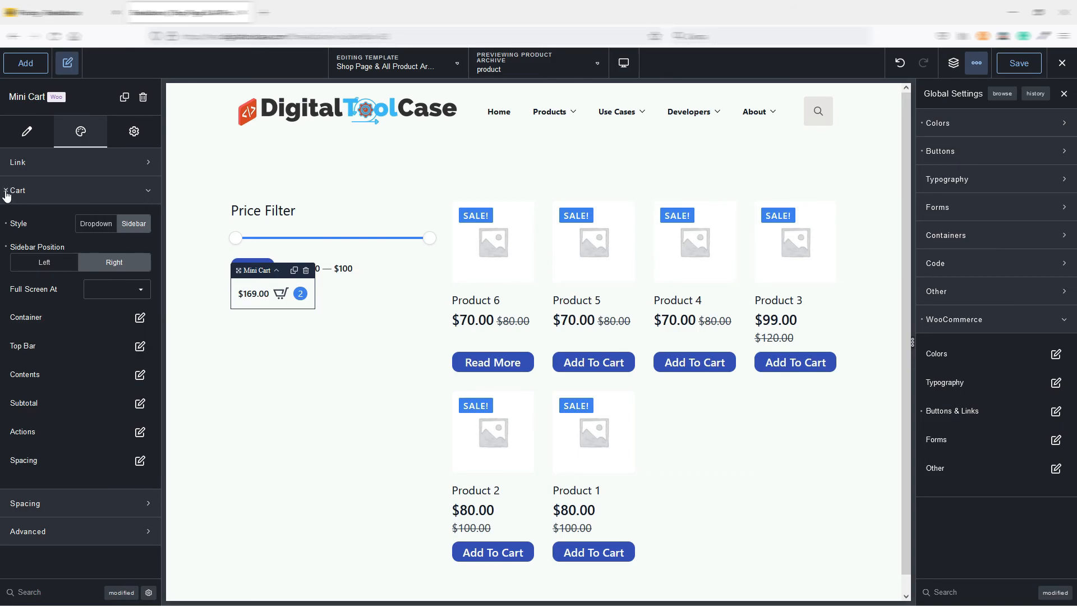
key(ctrl+z)
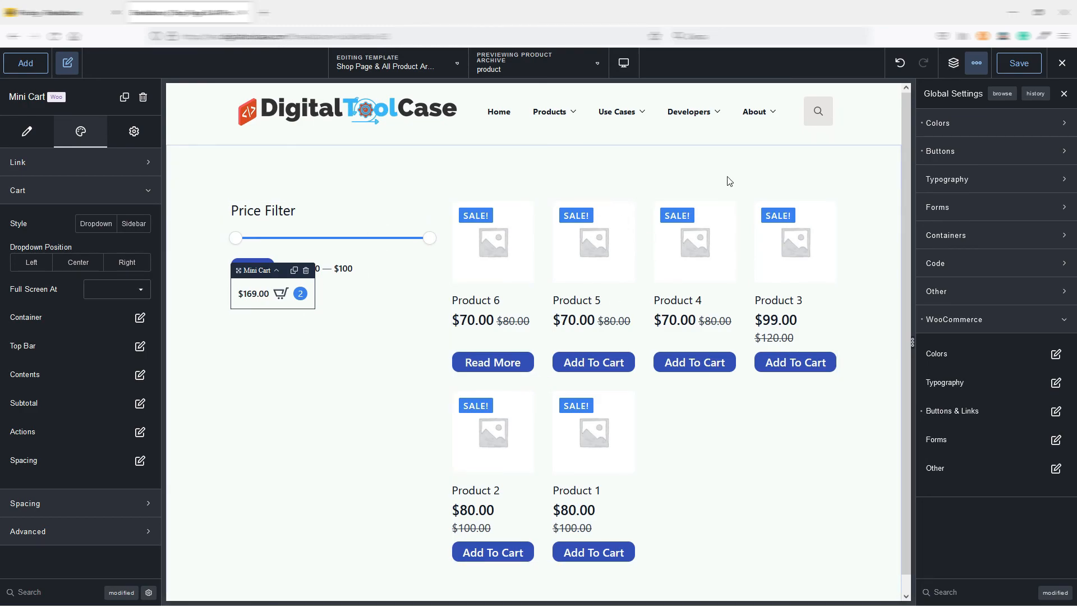
Open Element Studio and show the list of elements that can be added.
click(977, 62)
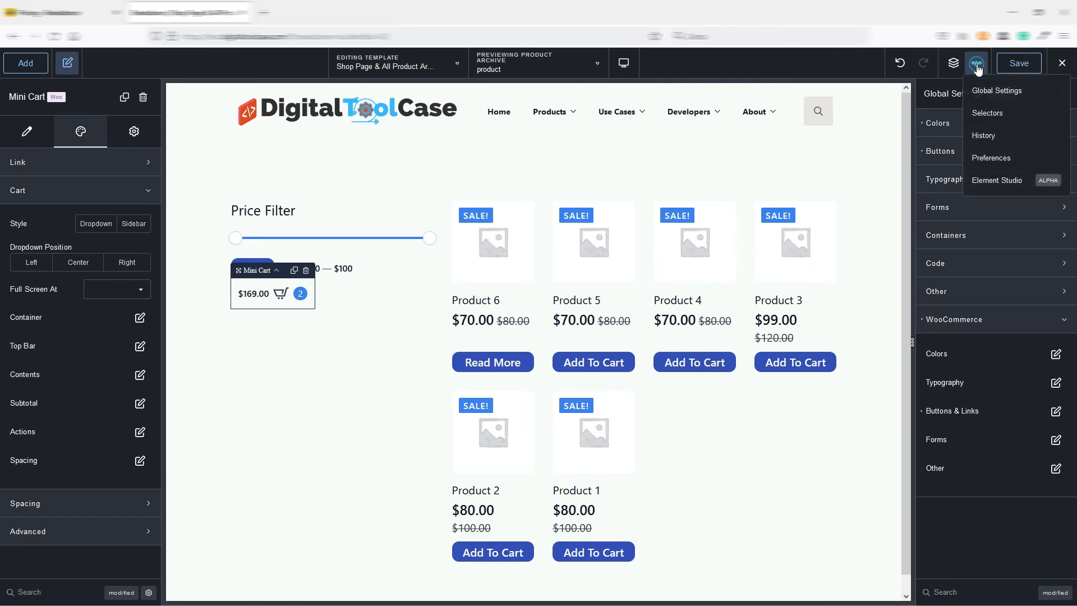
click(989, 181)
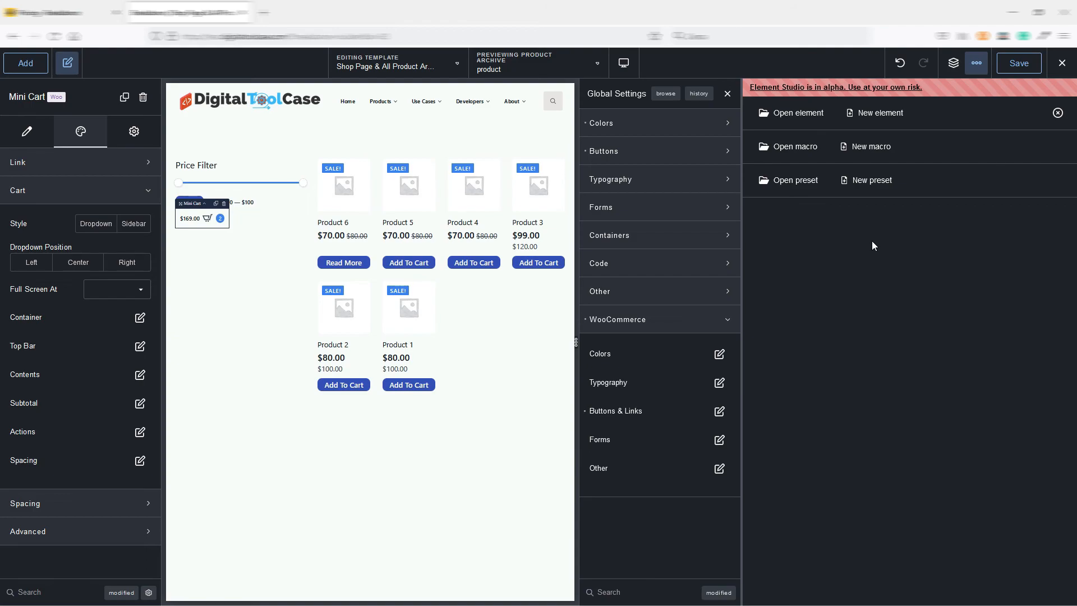
click(27, 65)
scroll(90, 230, up, 6)
scroll(90, 231, up, 15)
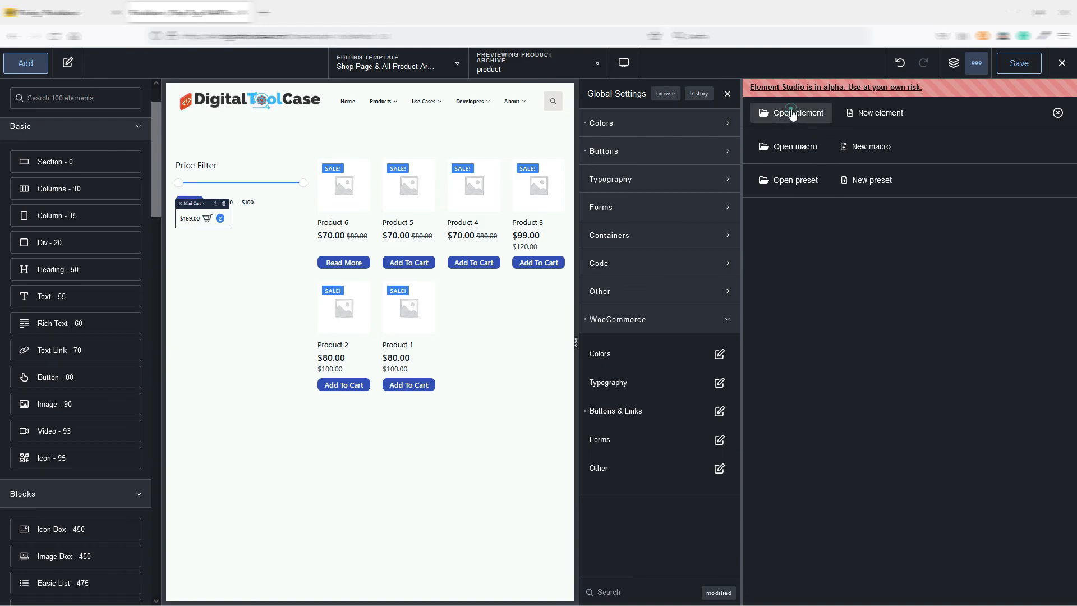
Open the Author element in Element Studio and examine its CSS, HTML template and design controls.
click(792, 112)
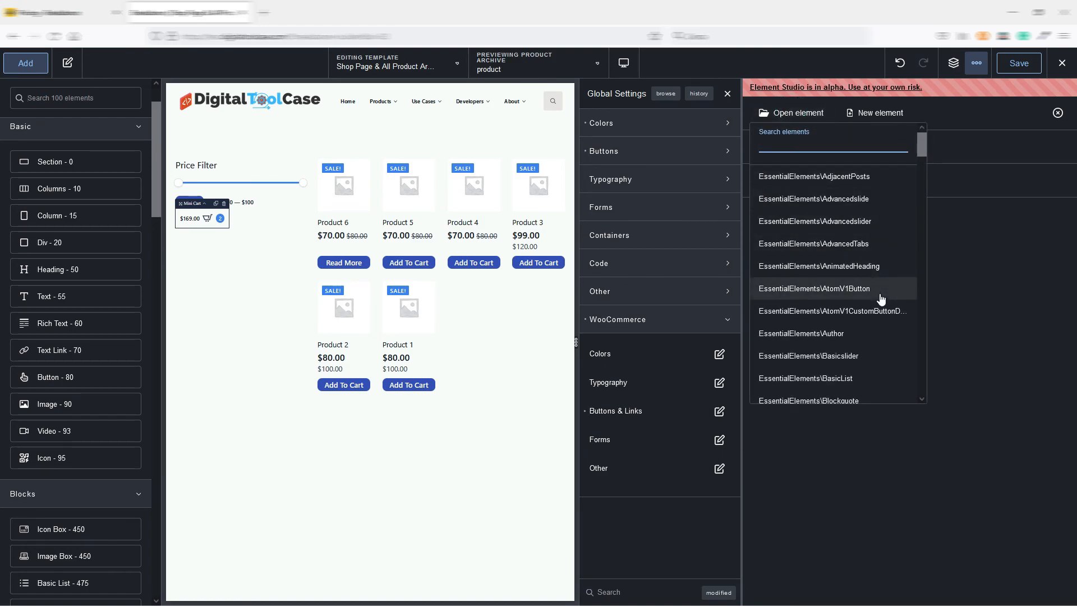
scroll(831, 286, down, 1)
click(836, 276)
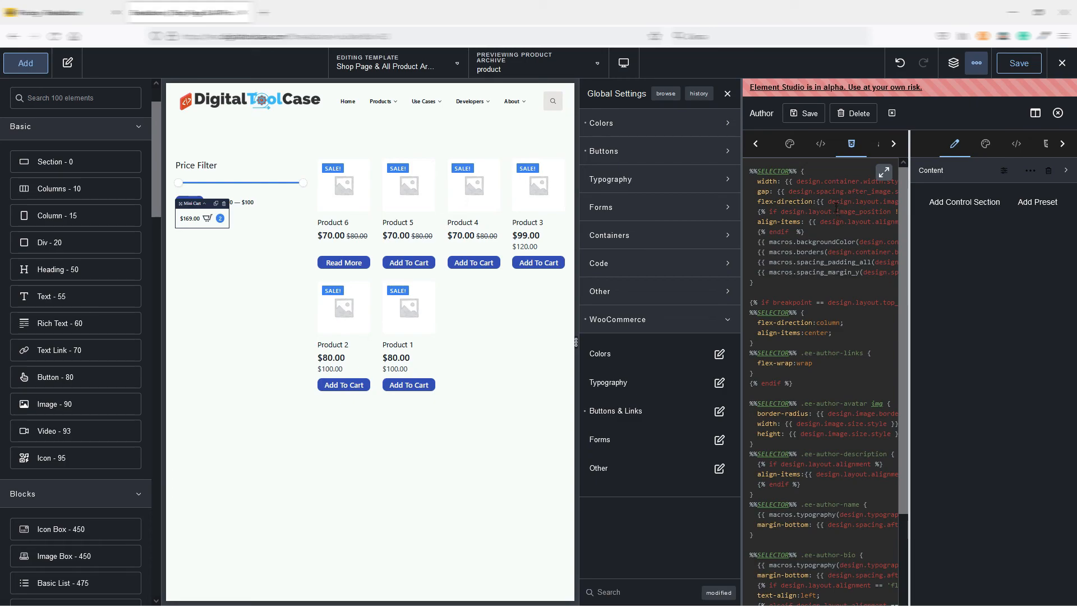
click(820, 143)
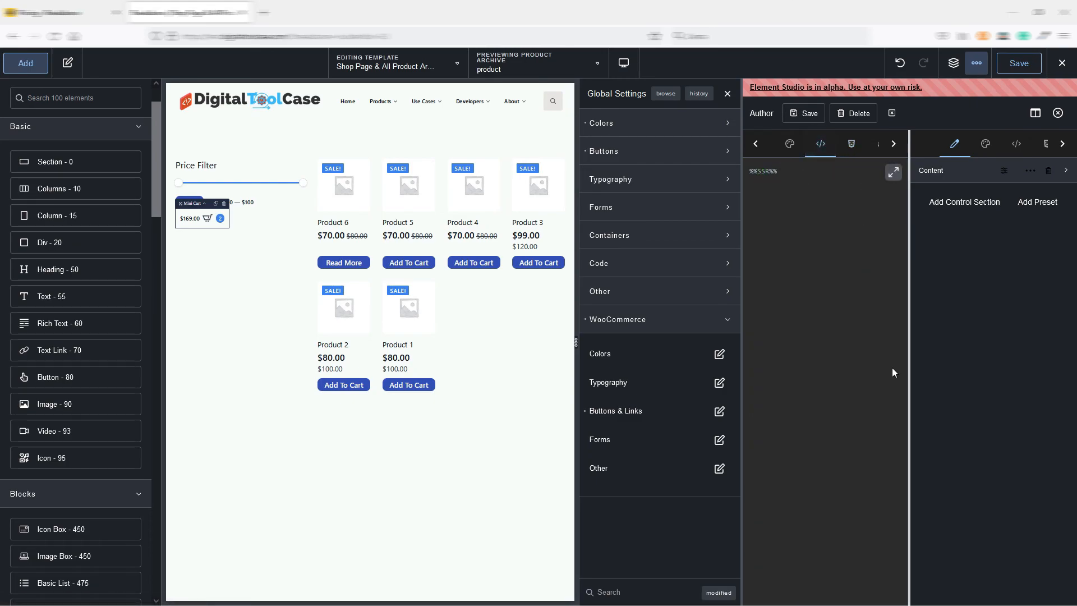
click(790, 145)
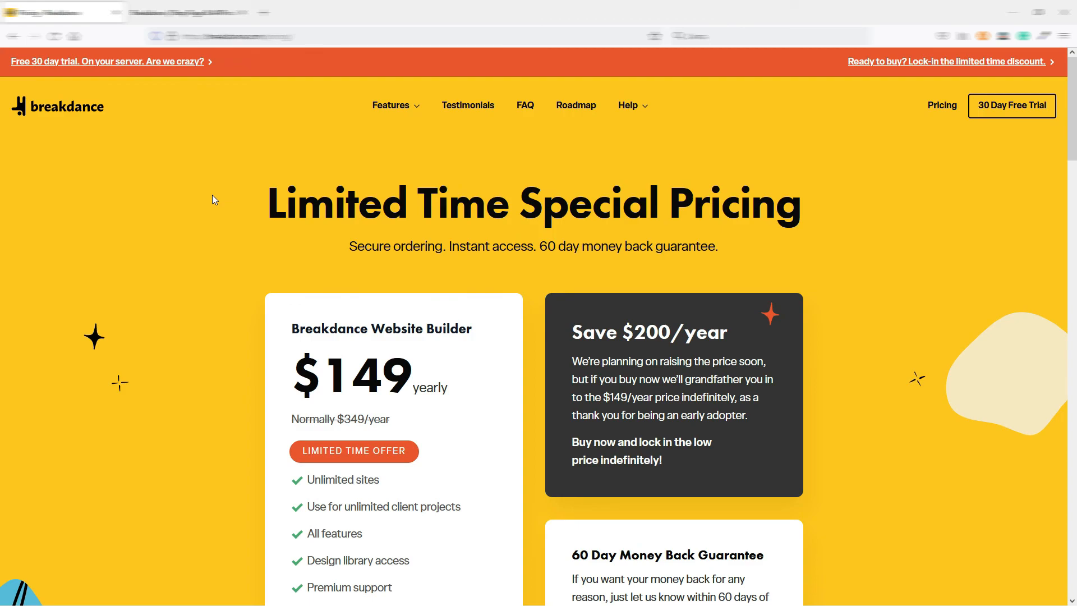
Look over the pricing page on the Breakdance website and open the free 30 day trial link.
scroll(222, 187, down, 1)
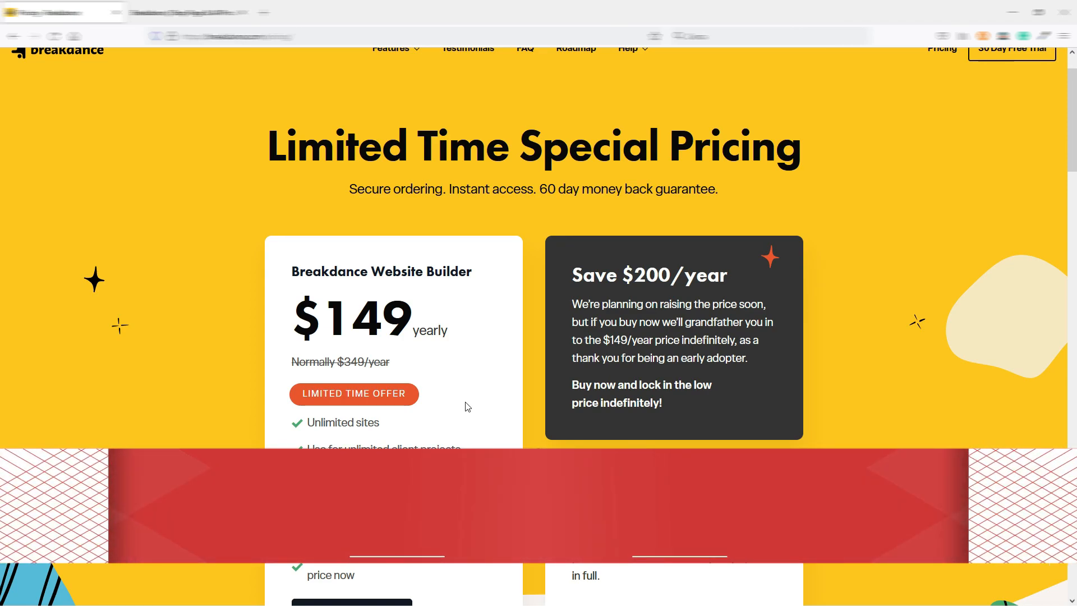
scroll(464, 404, up, 1)
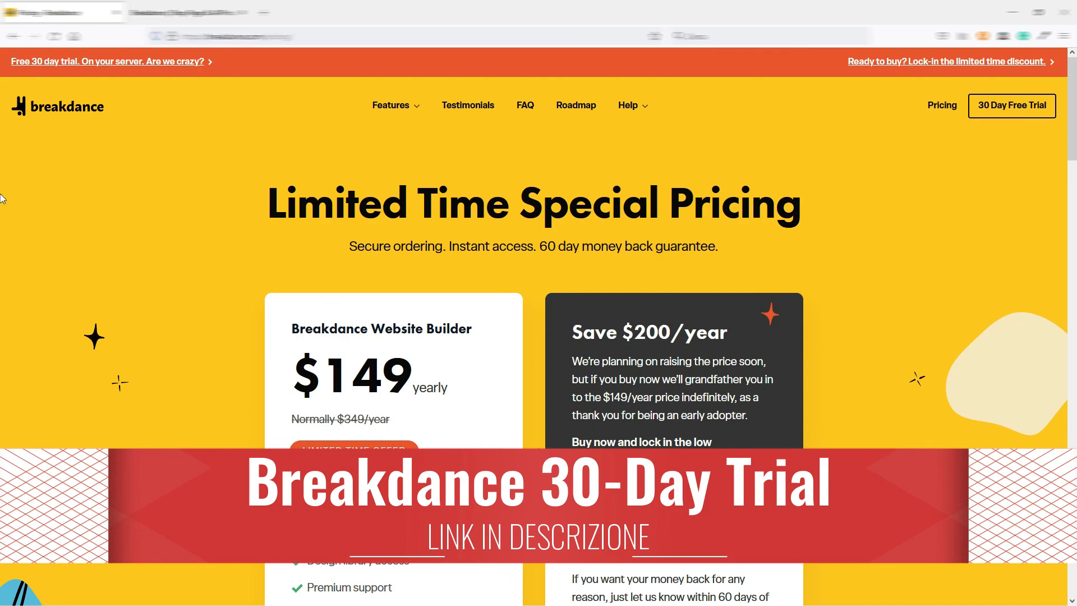
click(62, 59)
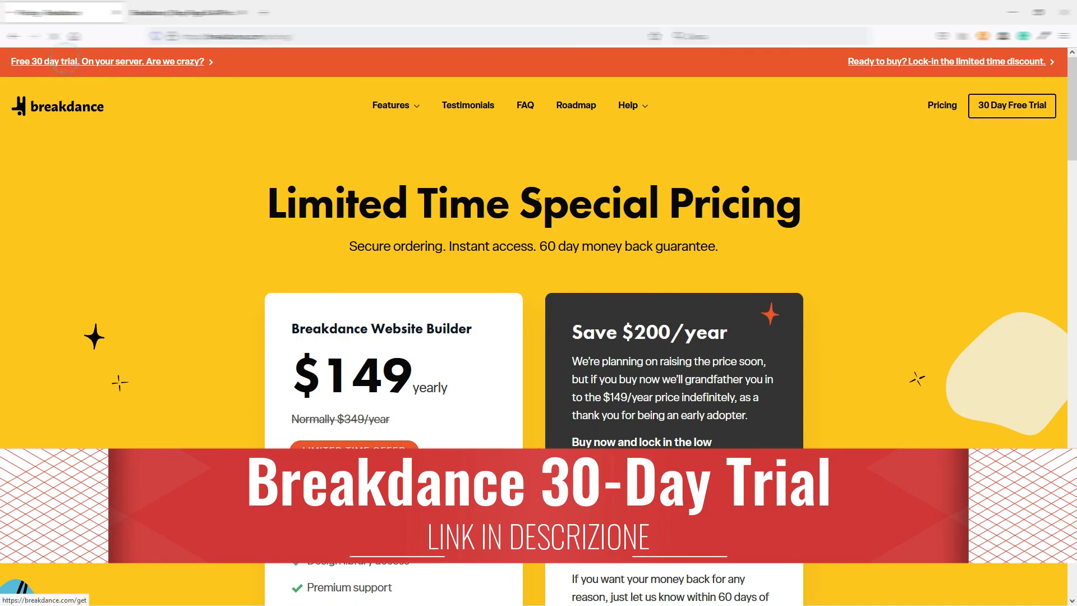